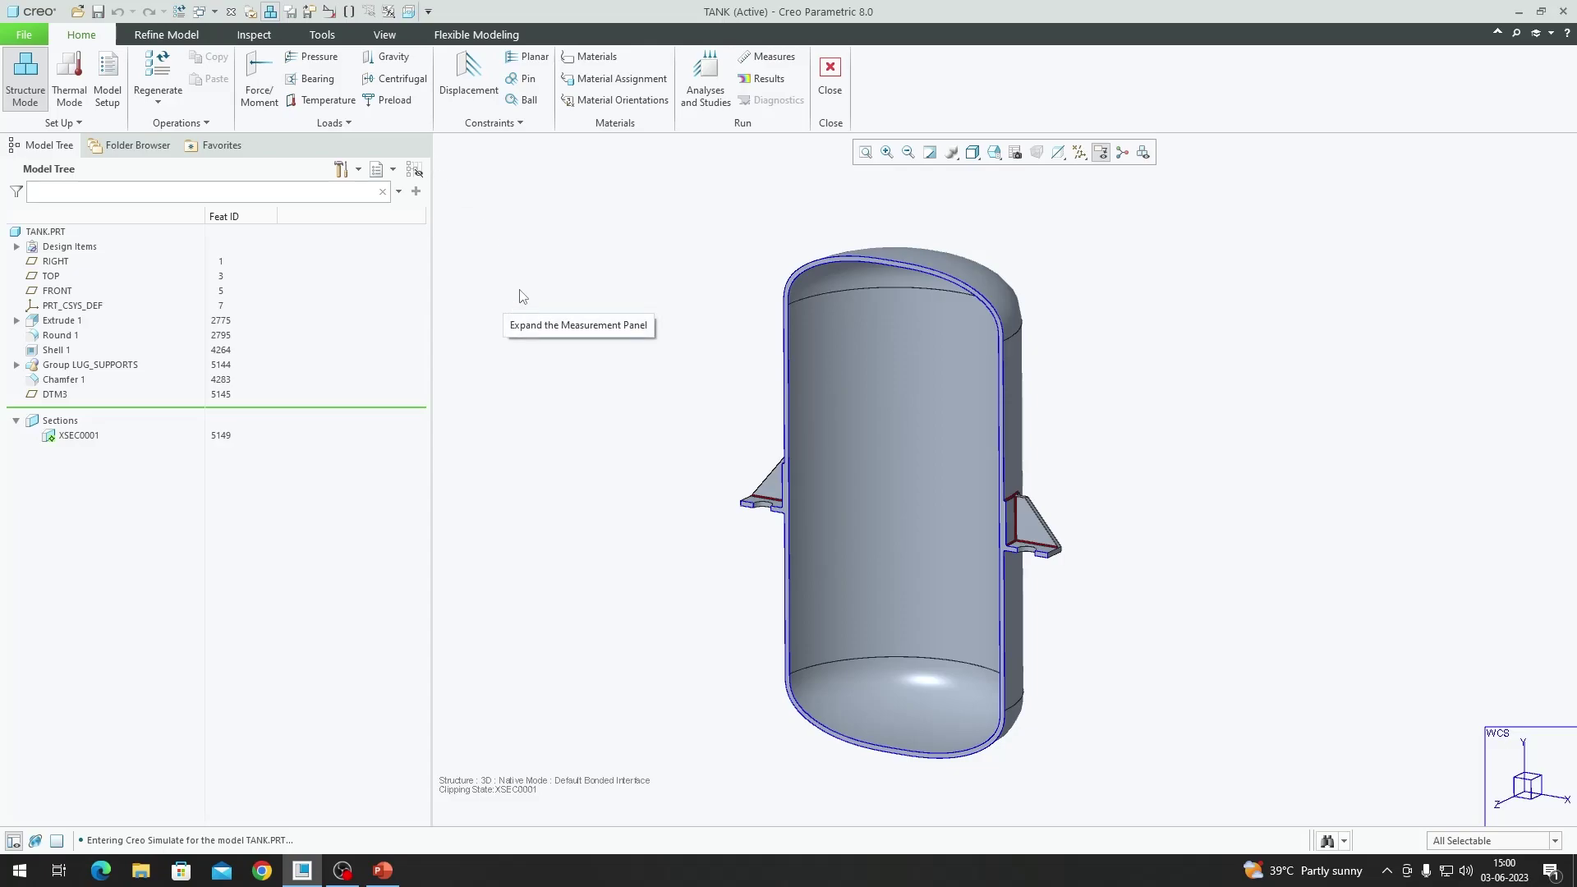
- Add a displacement constraint that fixes X, Y and Z translation on the hole surfaces of both lug supports
click(465, 84)
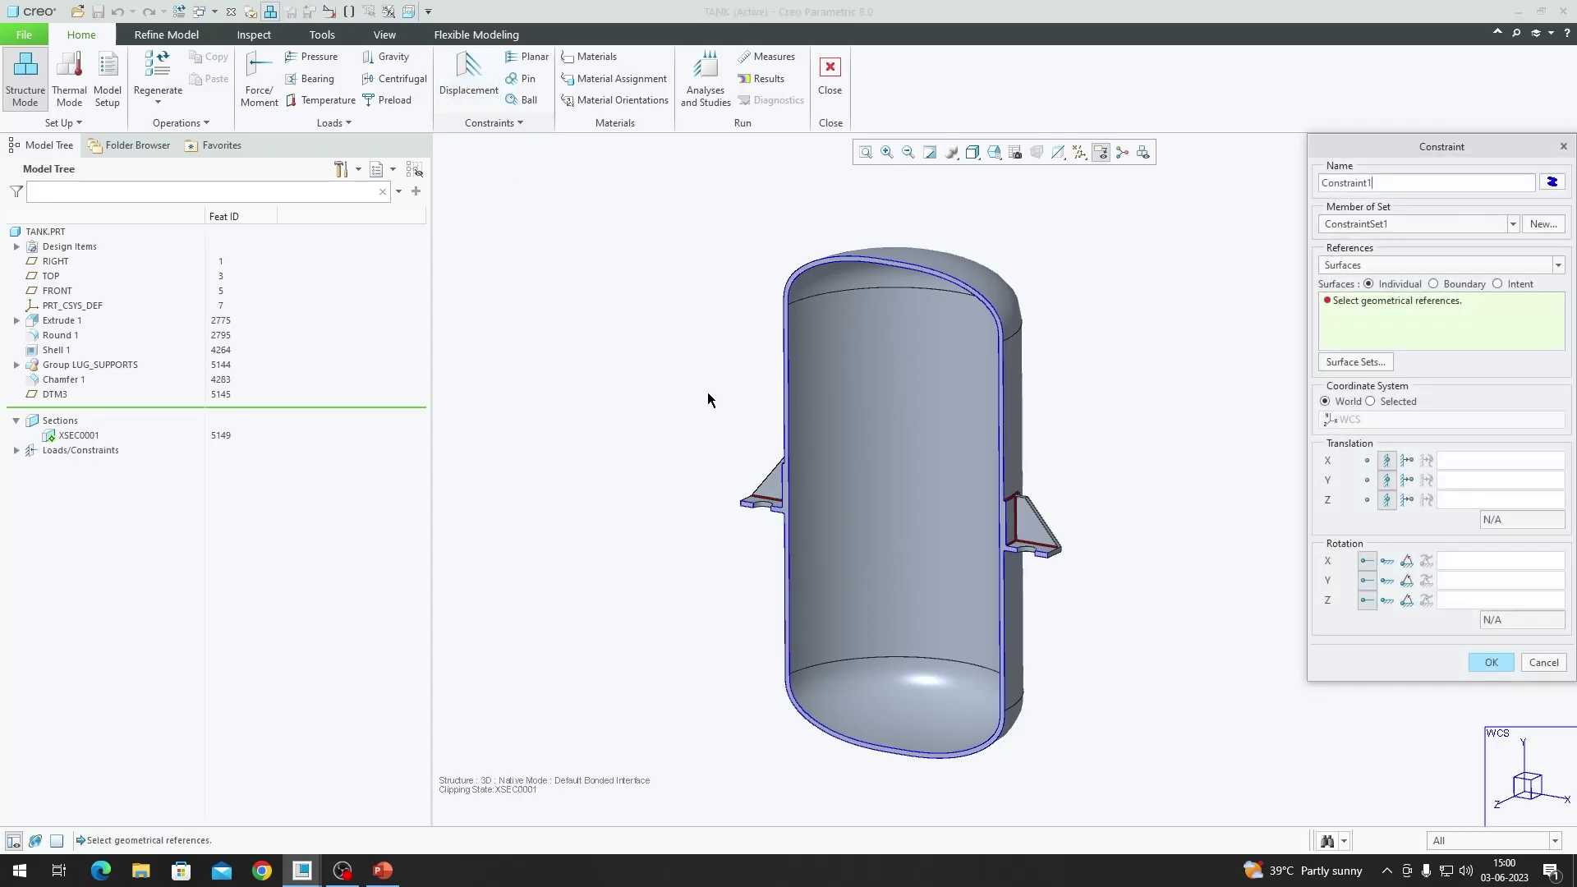
scroll(1022, 525, up, 5)
click(1019, 518)
scroll(1018, 517, down, 5)
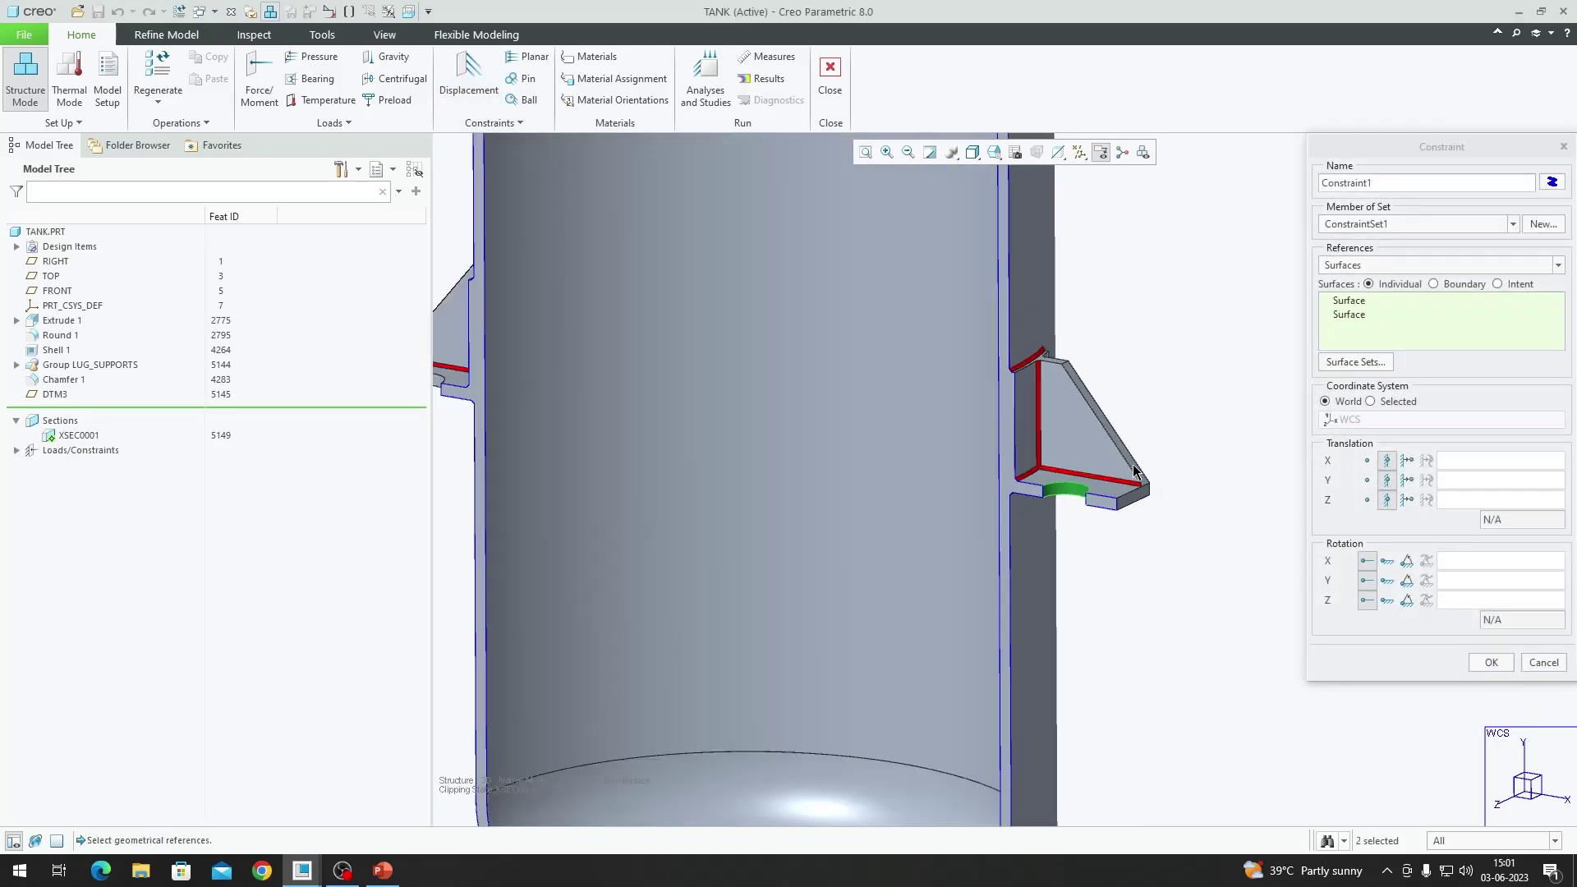
scroll(673, 446, up, 5)
ctrl+click(689, 408)
ctrl+click(689, 402)
scroll(690, 401, down, 5)
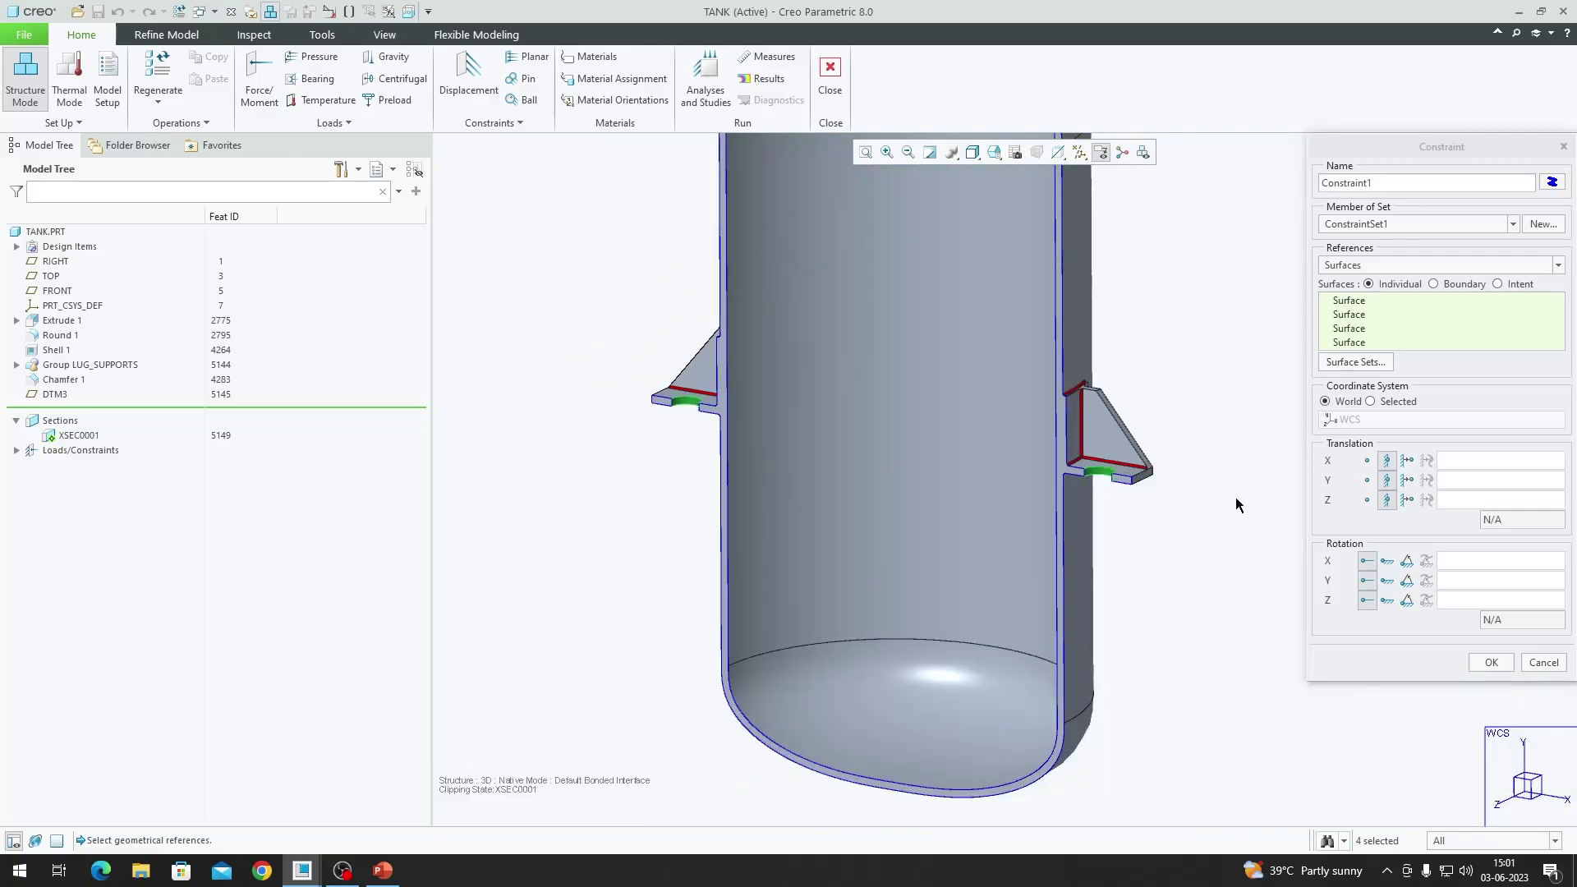
scroll(1103, 479, up, 5)
scroll(1103, 480, down, 5)
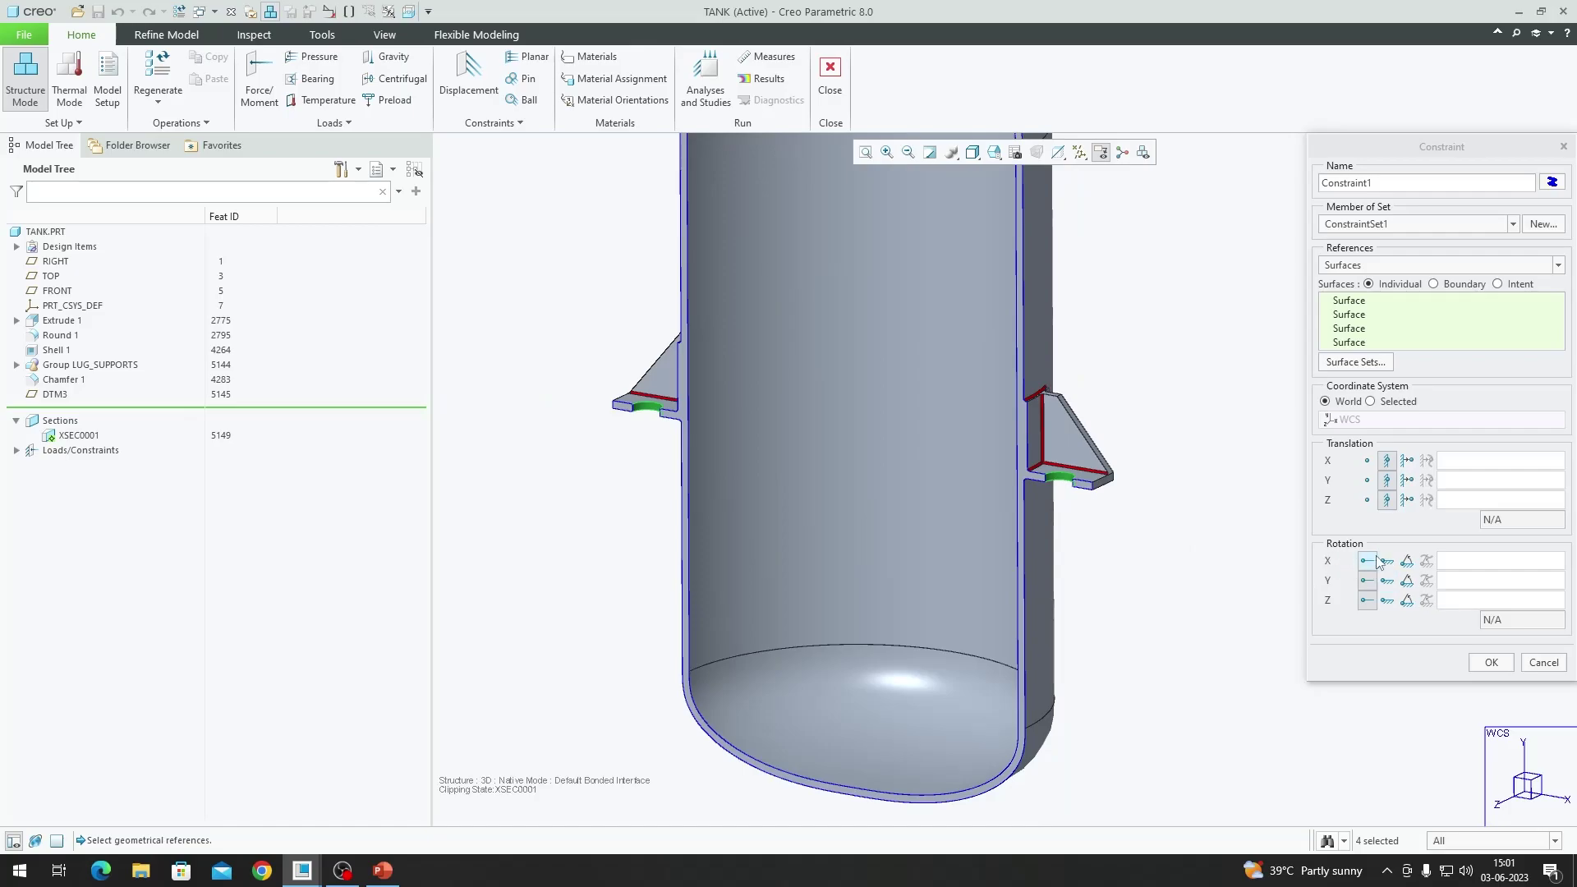
scroll(1067, 633, down, 3)
scroll(1059, 624, up, 3)
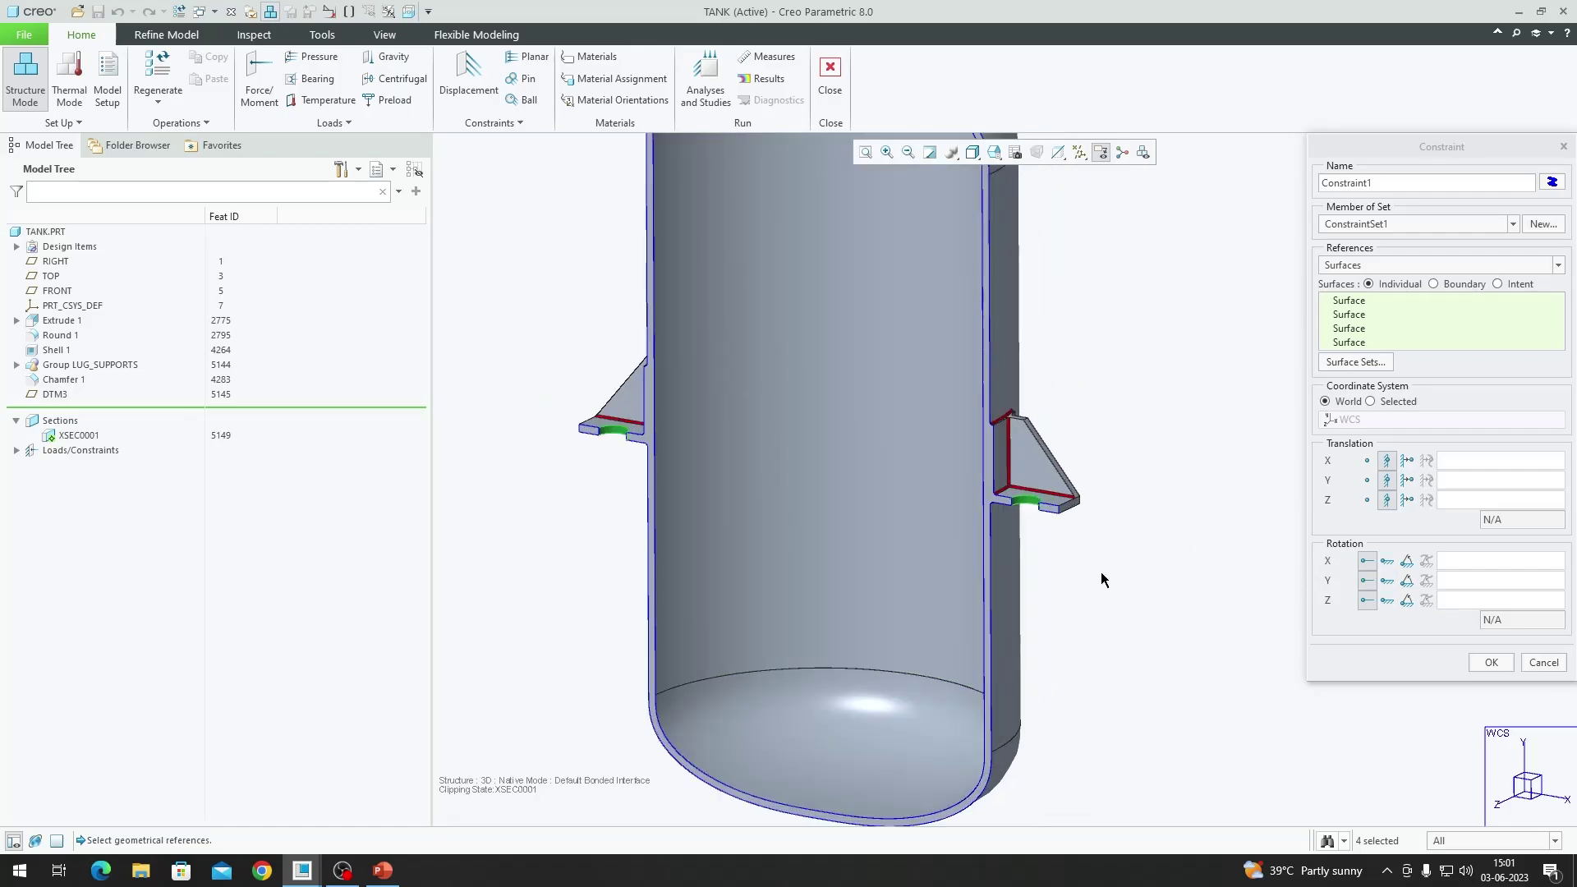
scroll(1056, 639, down, 2)
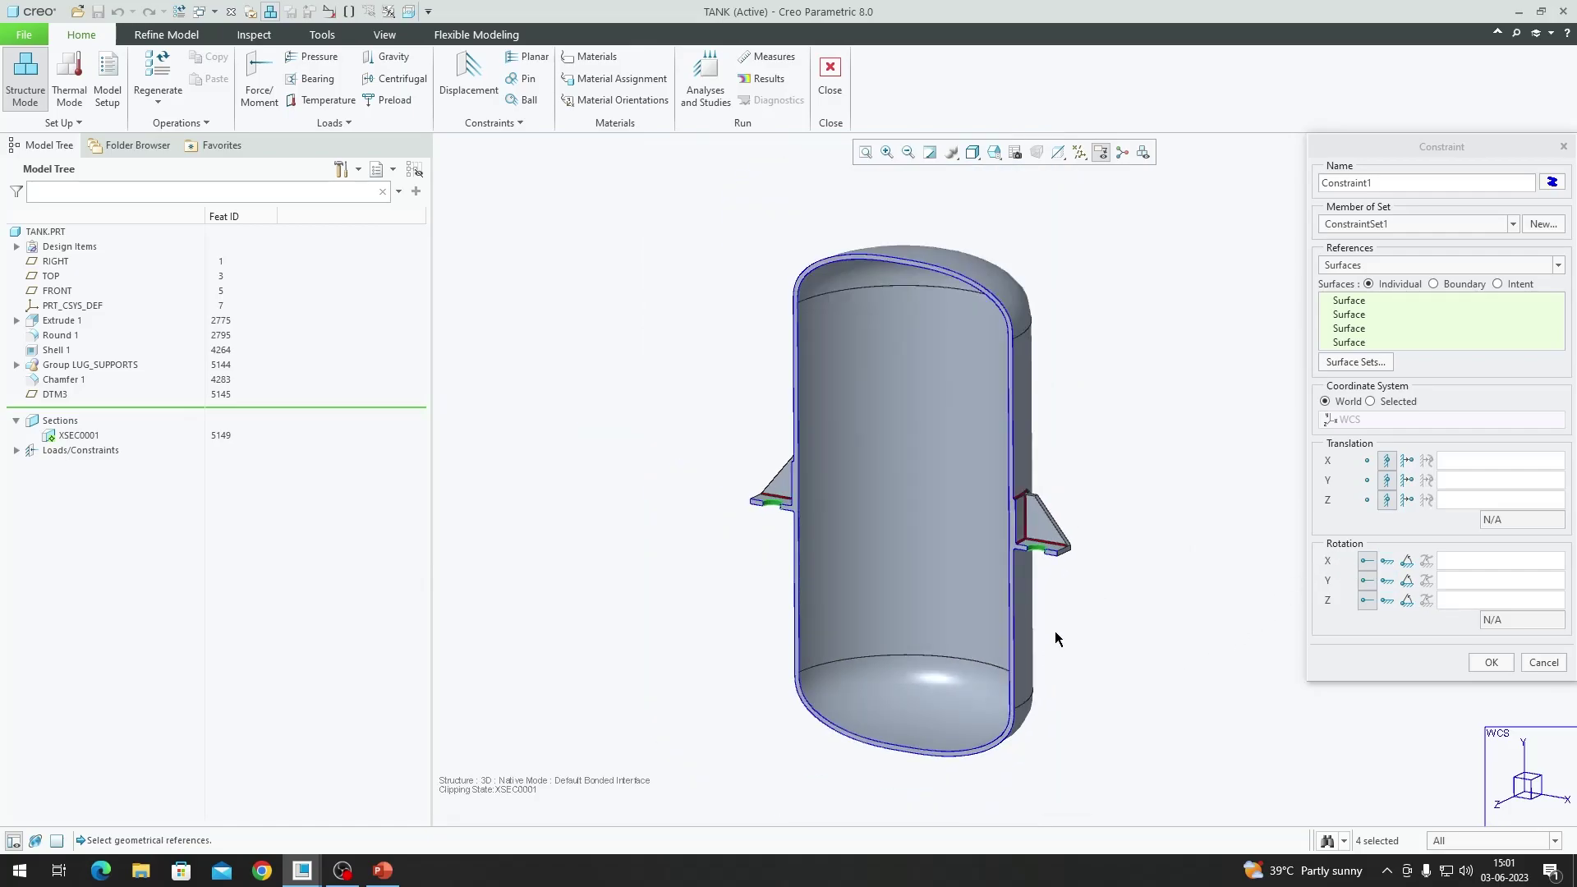
click(1491, 663)
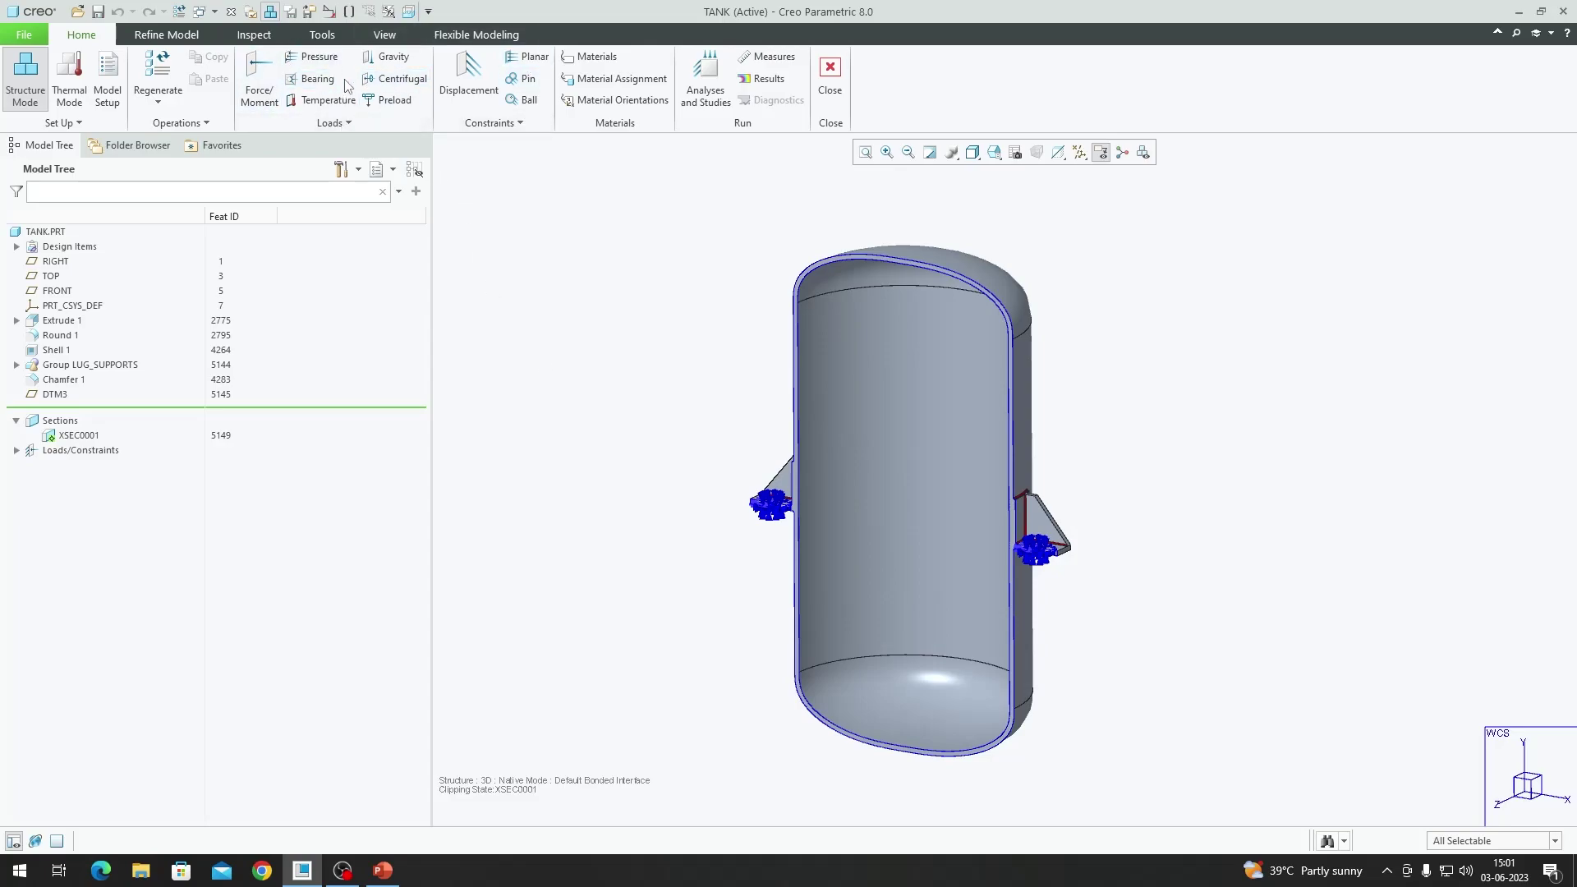
- Start a pressure load and select all interior surfaces of the tank, including the wall and both domed ends
click(319, 58)
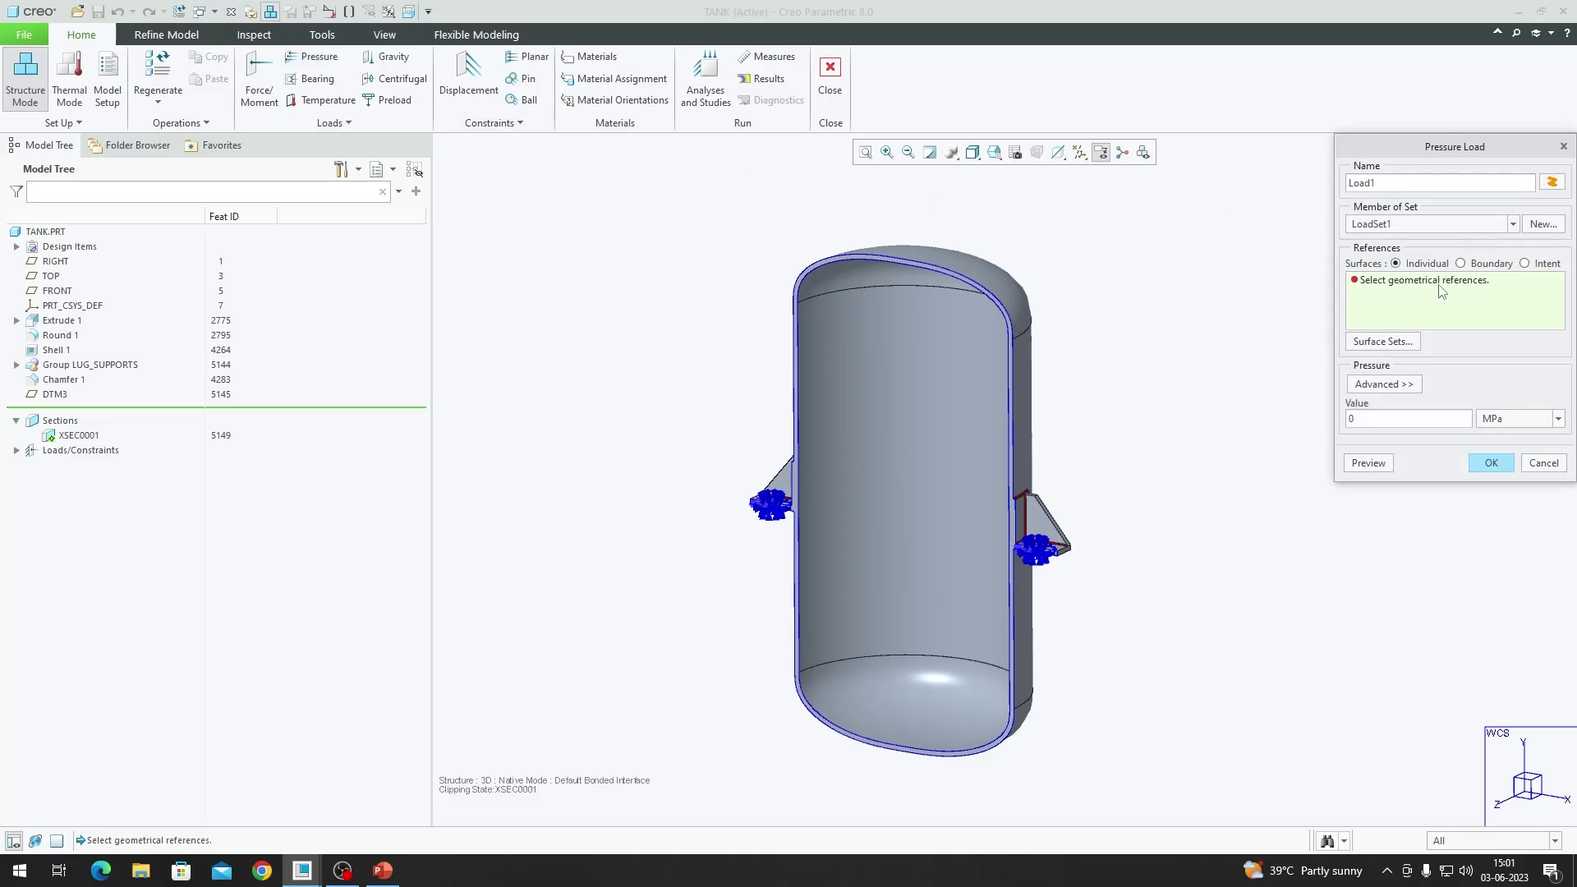
click(874, 275)
ctrl+click(876, 366)
ctrl+click(875, 366)
ctrl+click(921, 693)
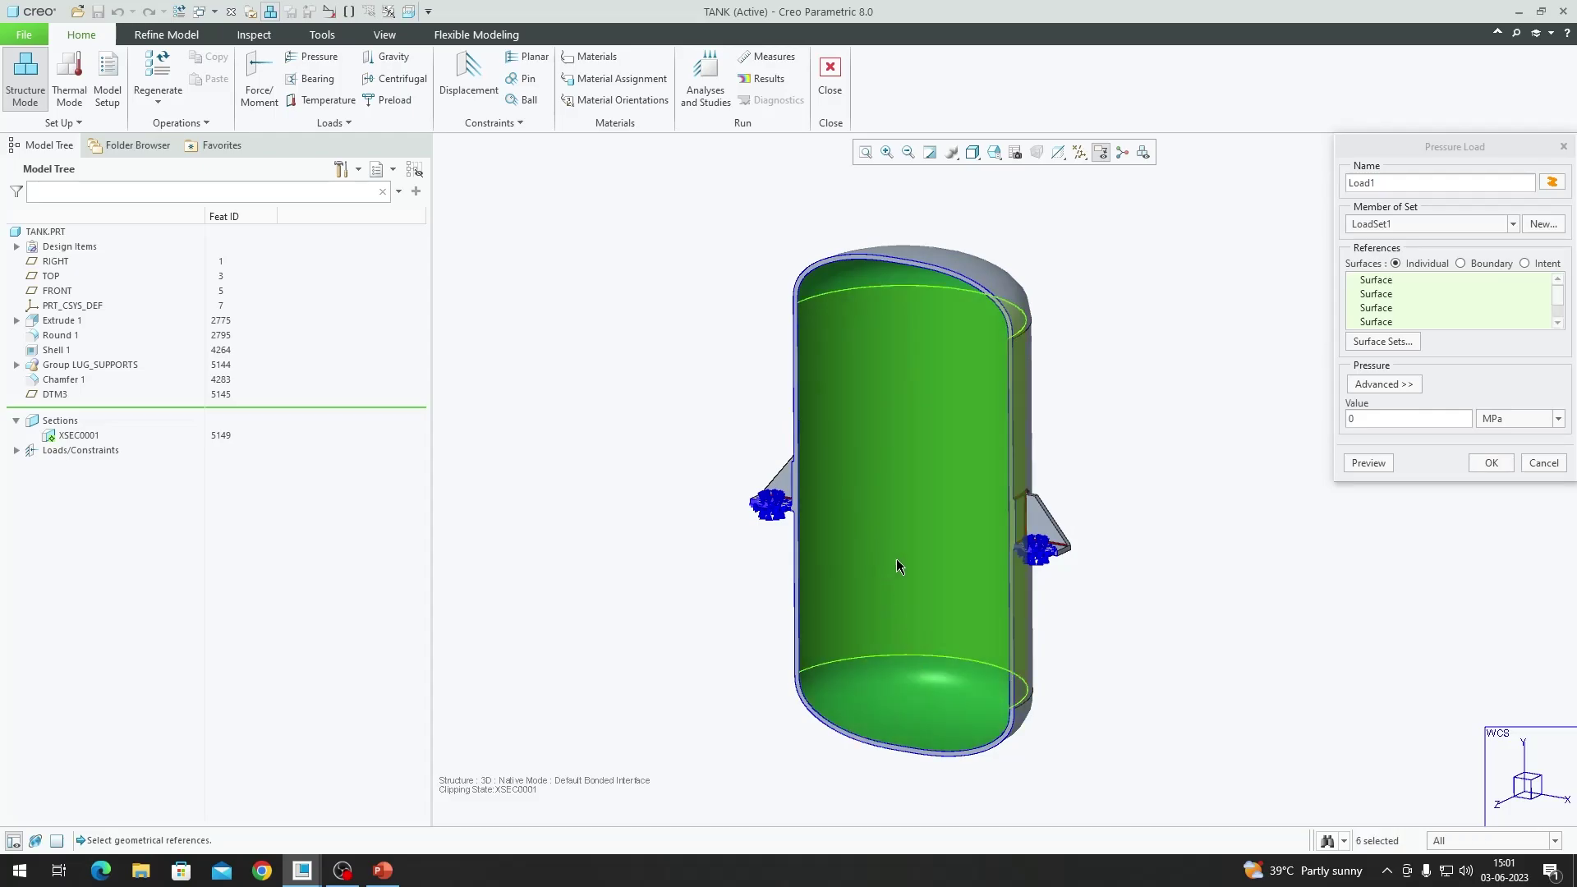
middle_drag(881, 491, 893, 519)
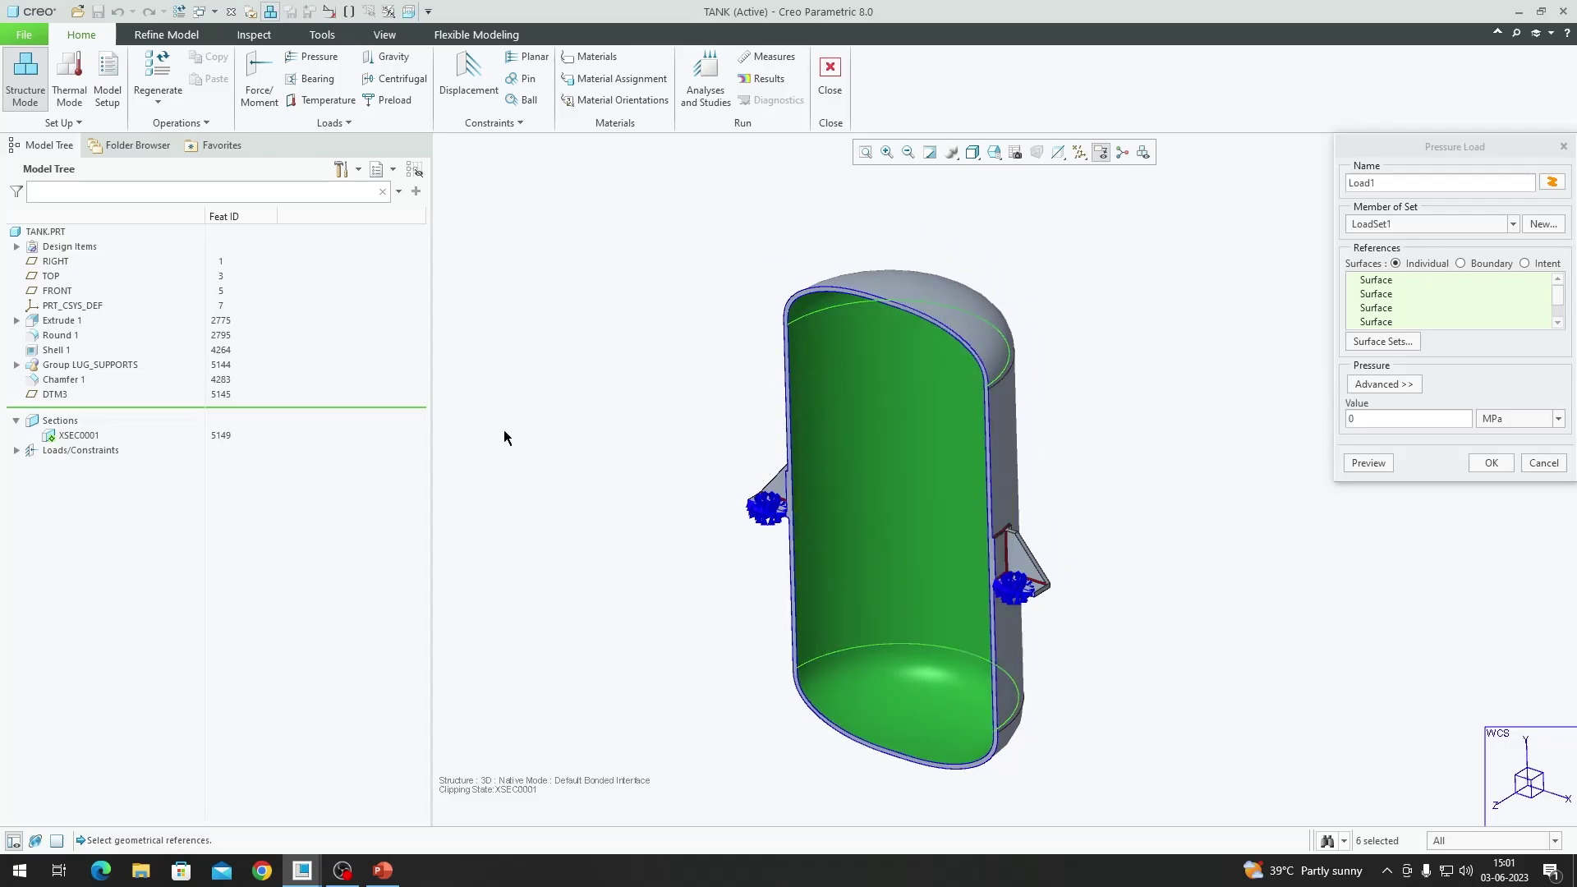
- Set the pressure load to 1 MPa, preview its direction on the tank, and apply it
click(1387, 463)
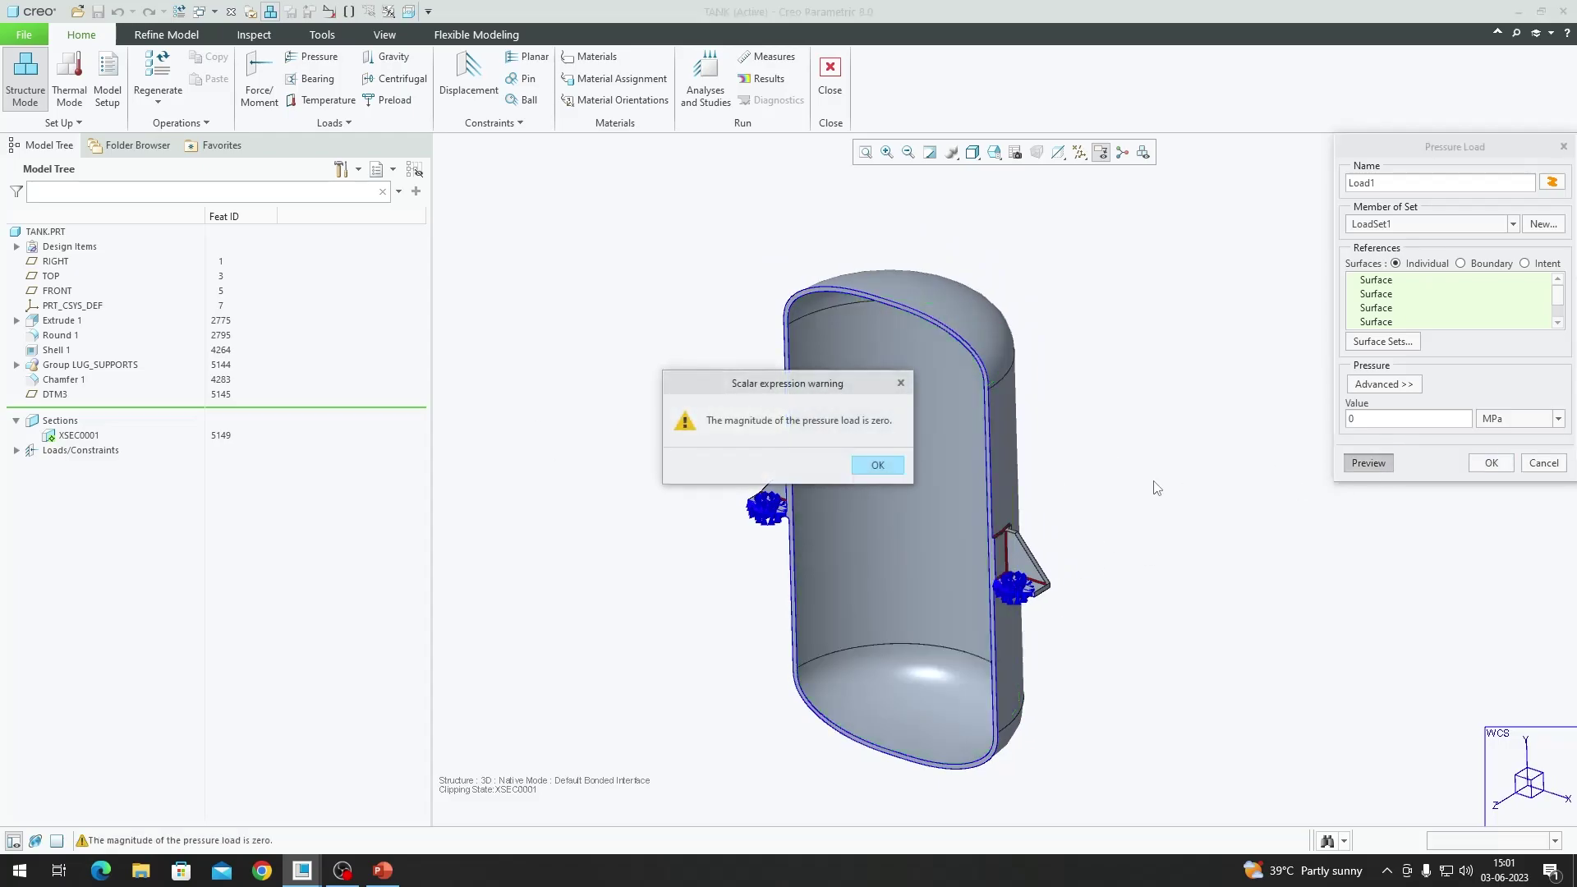
click(877, 465)
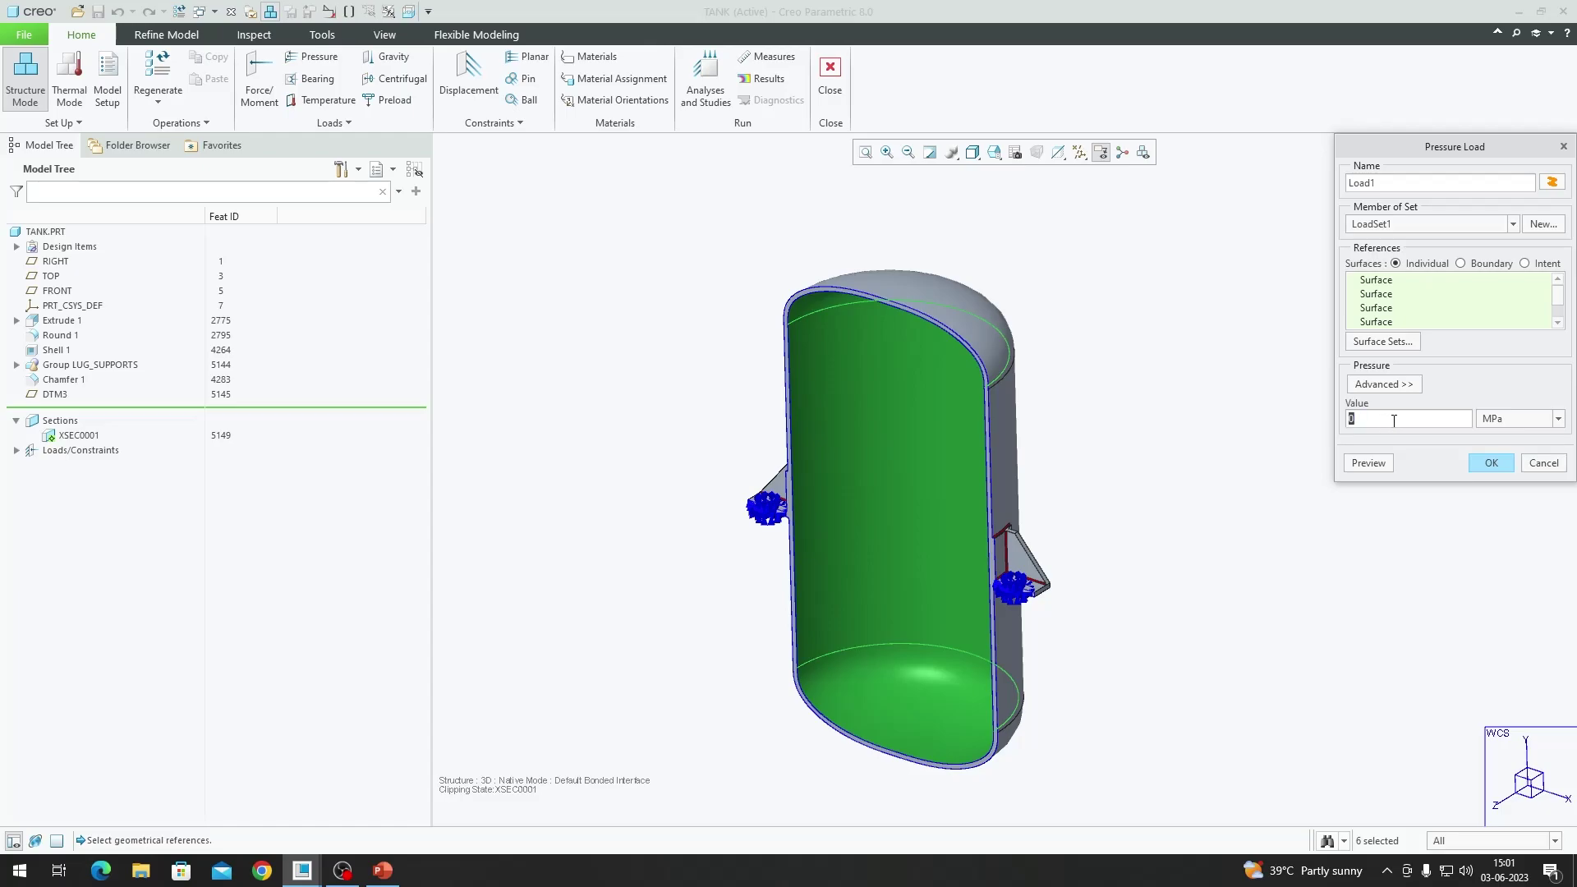
click(1368, 462)
middle_drag(936, 468, 951, 490)
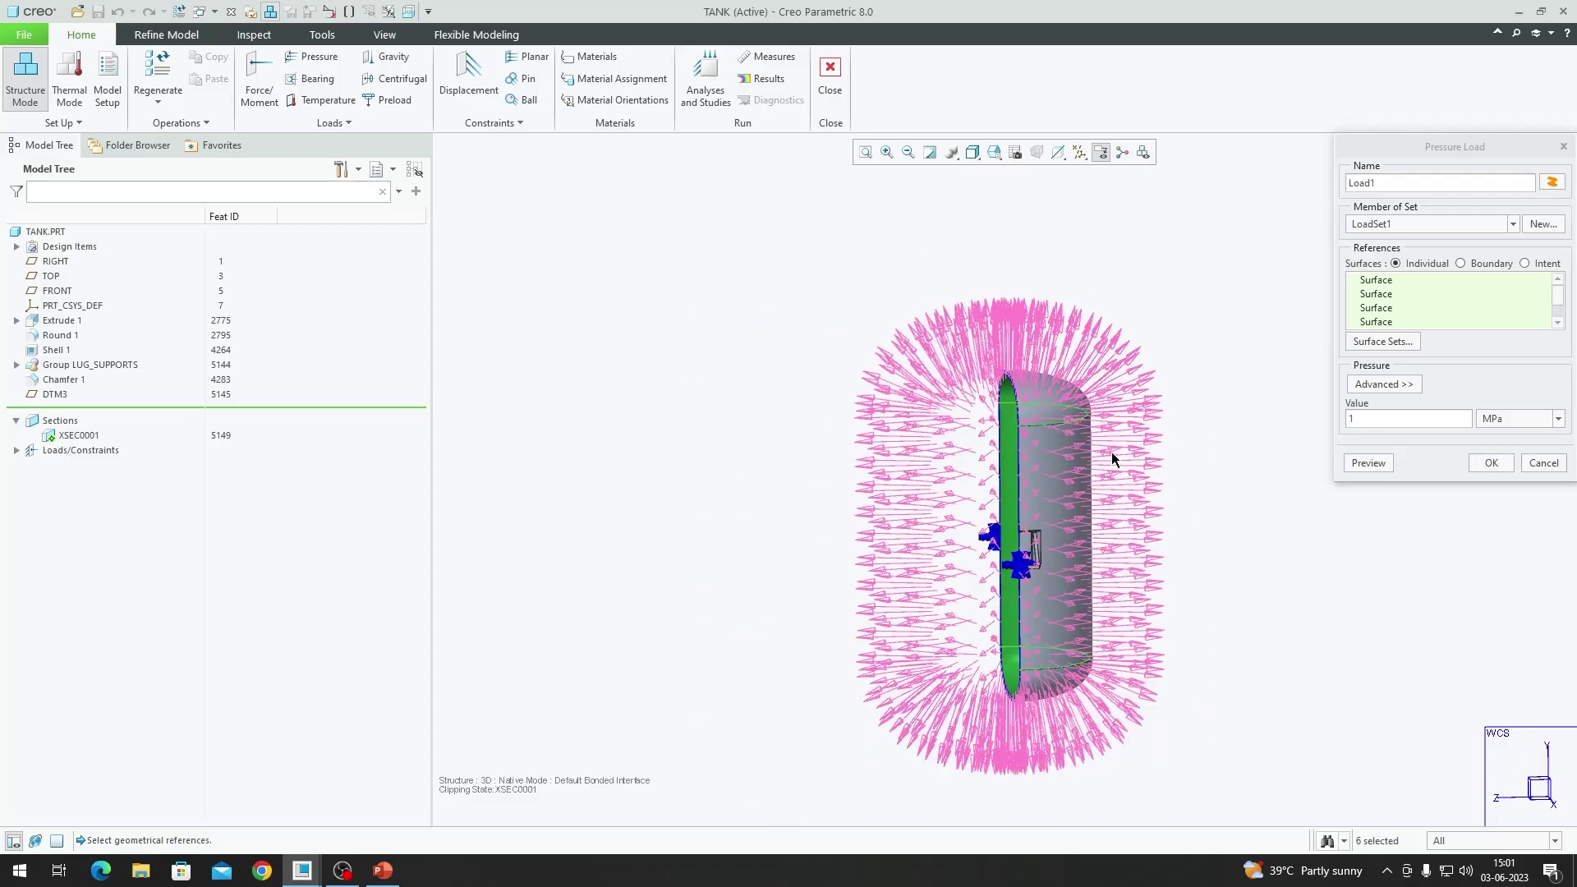
middle_drag(1106, 452, 1118, 491)
mouse_move(895, 422)
middle_down()
mouse_move(1069, 490)
mouse_move(943, 486)
mouse_move(944, 472)
mouse_move(953, 492)
mouse_move(986, 497)
middle_up()
click(1490, 463)
- Create a static analysis named UPL, keeping the Single-Pass Adaptive convergence method
scroll(838, 505, up, 3)
middle_drag(838, 505, 892, 530)
scroll(892, 530, down, 3)
scroll(781, 505, up, 2)
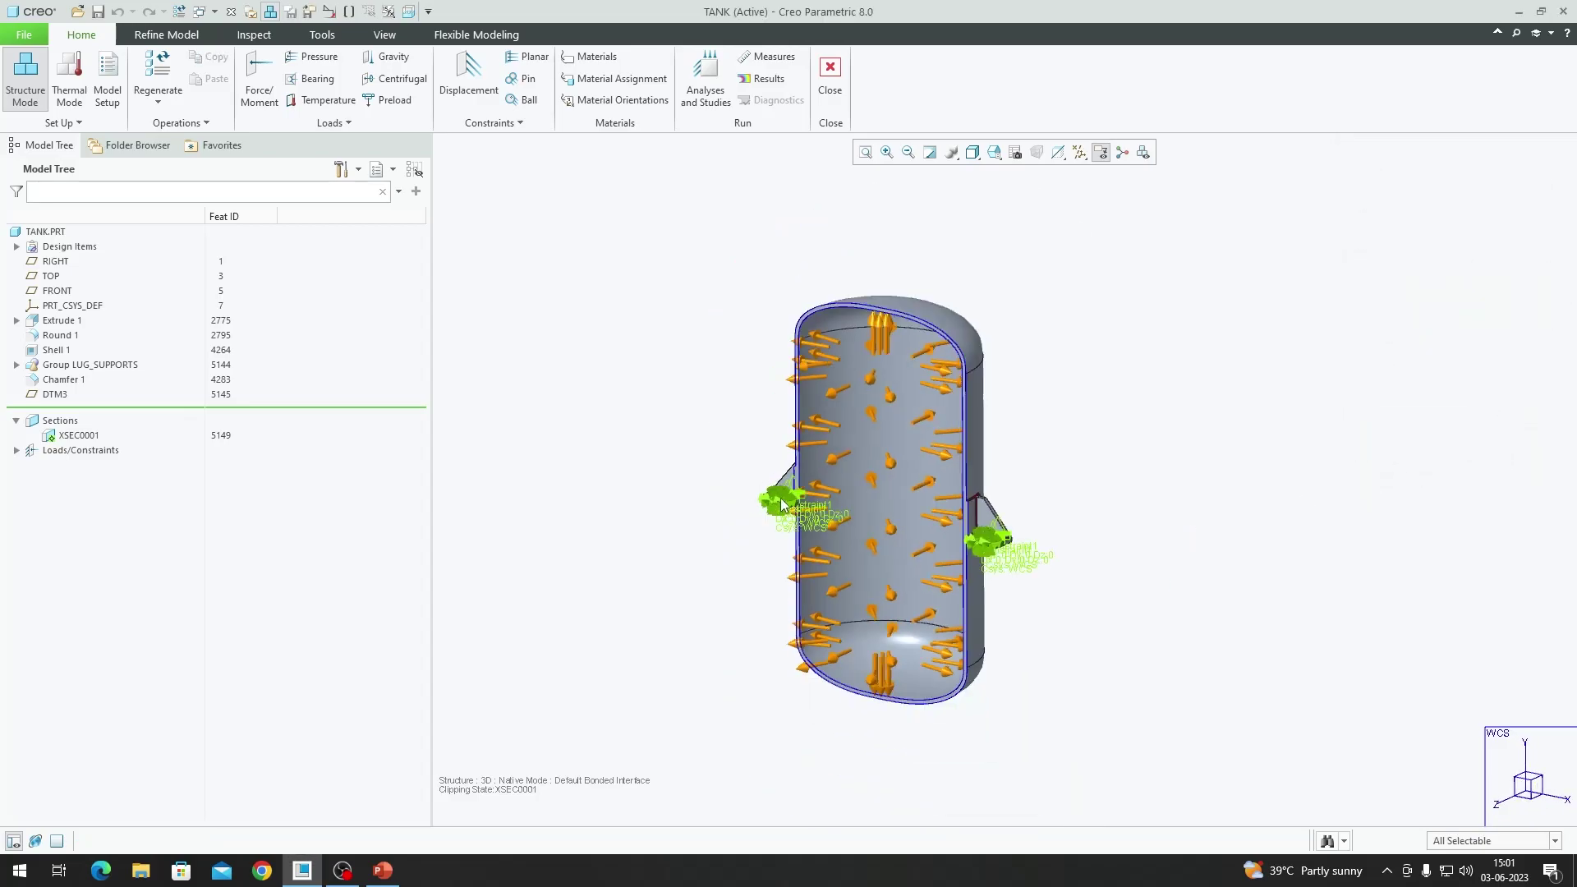
click(705, 91)
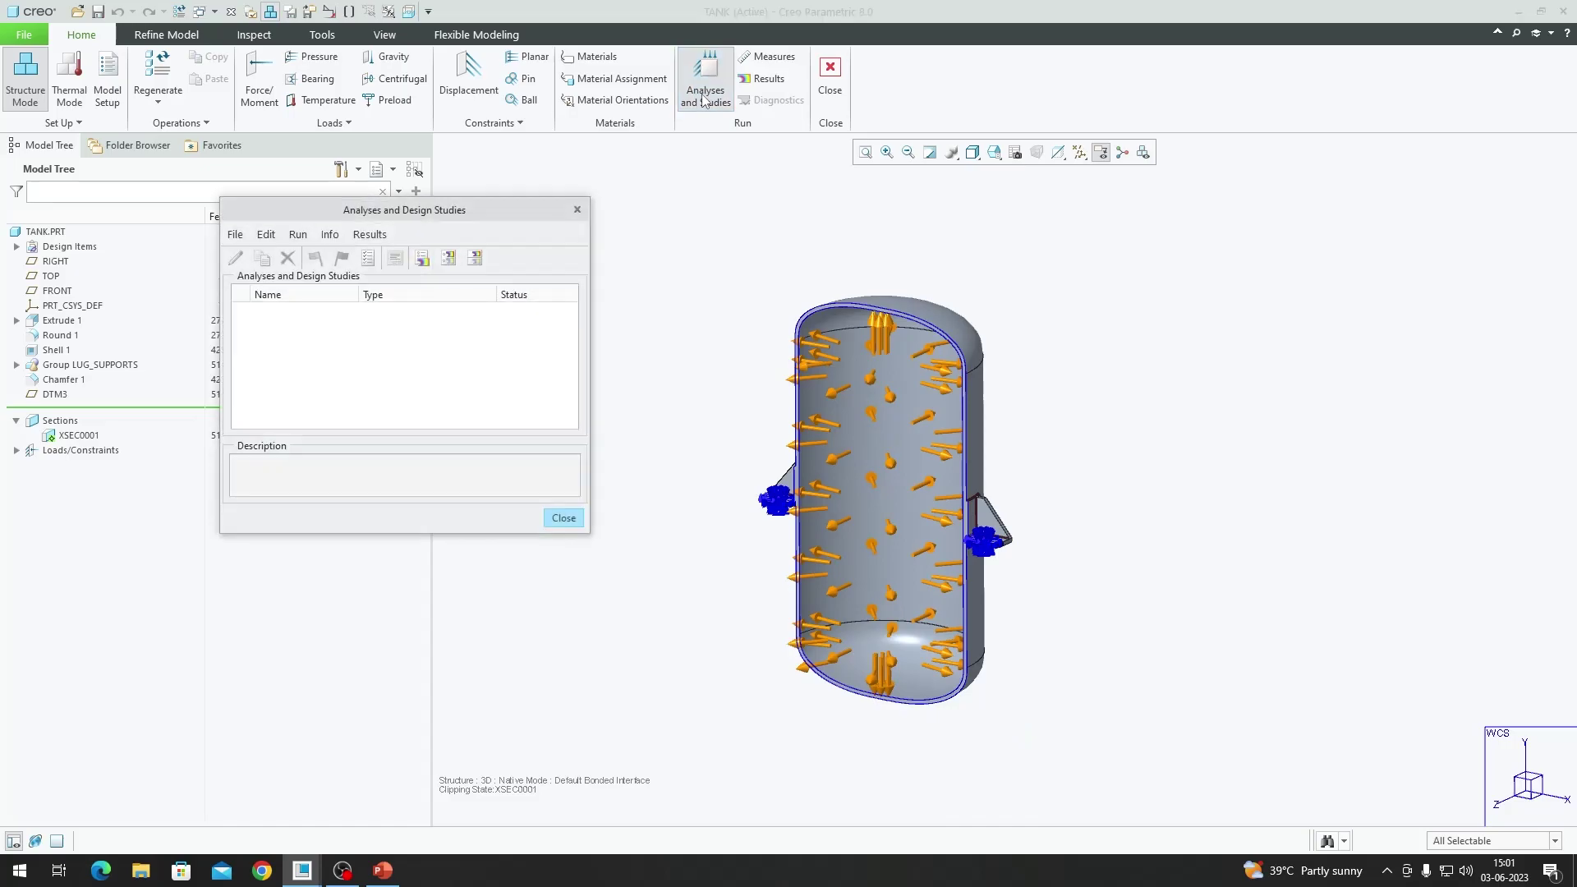
click(235, 238)
click(276, 256)
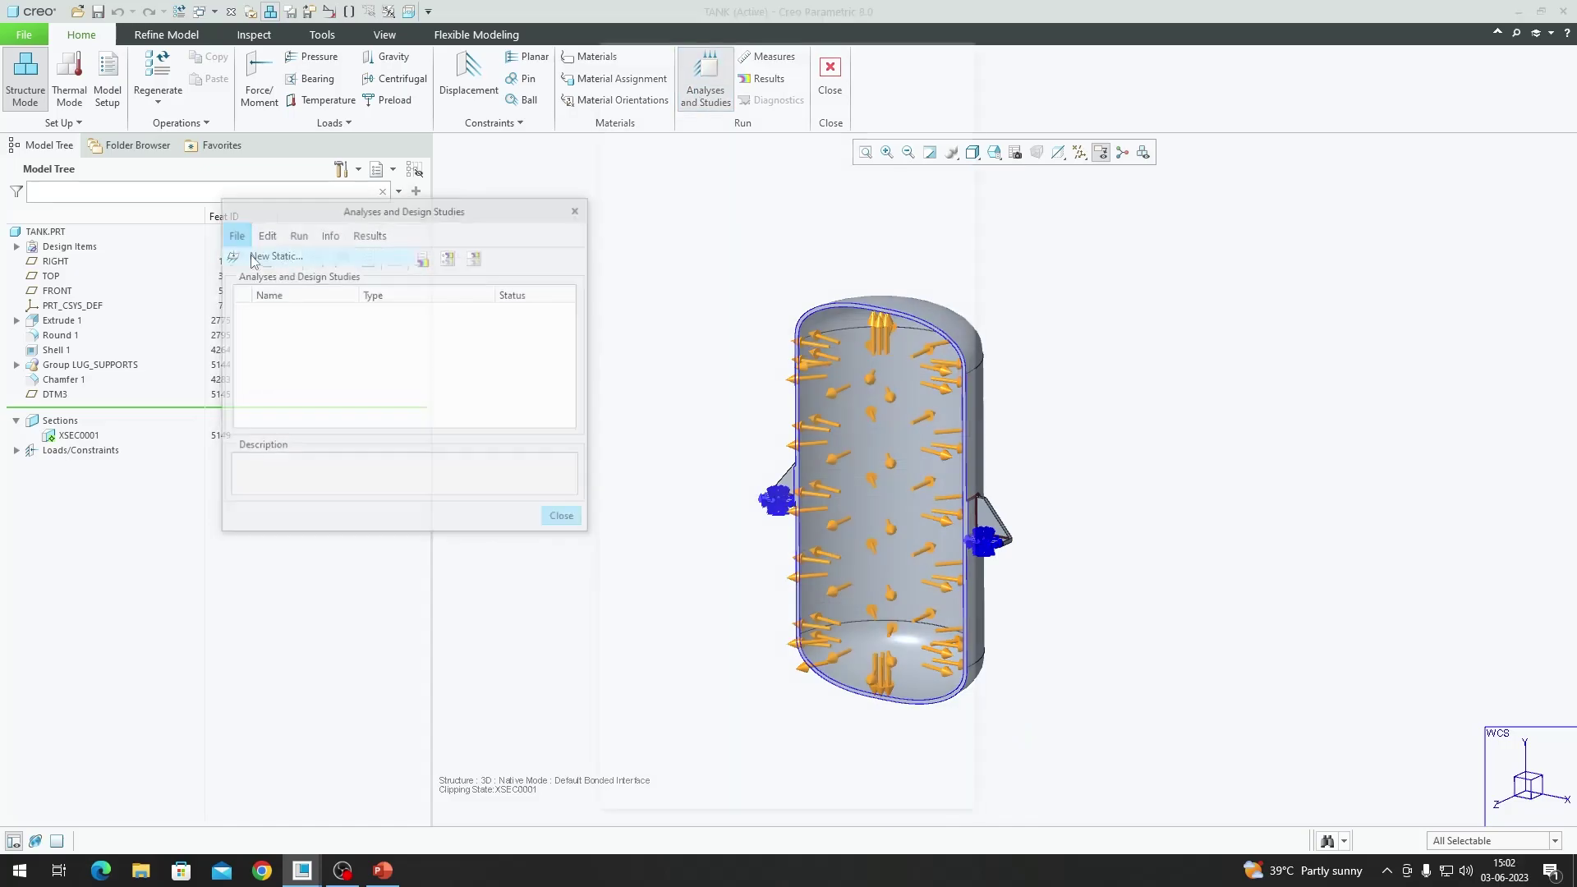
double_click(660, 89)
text(UPL)
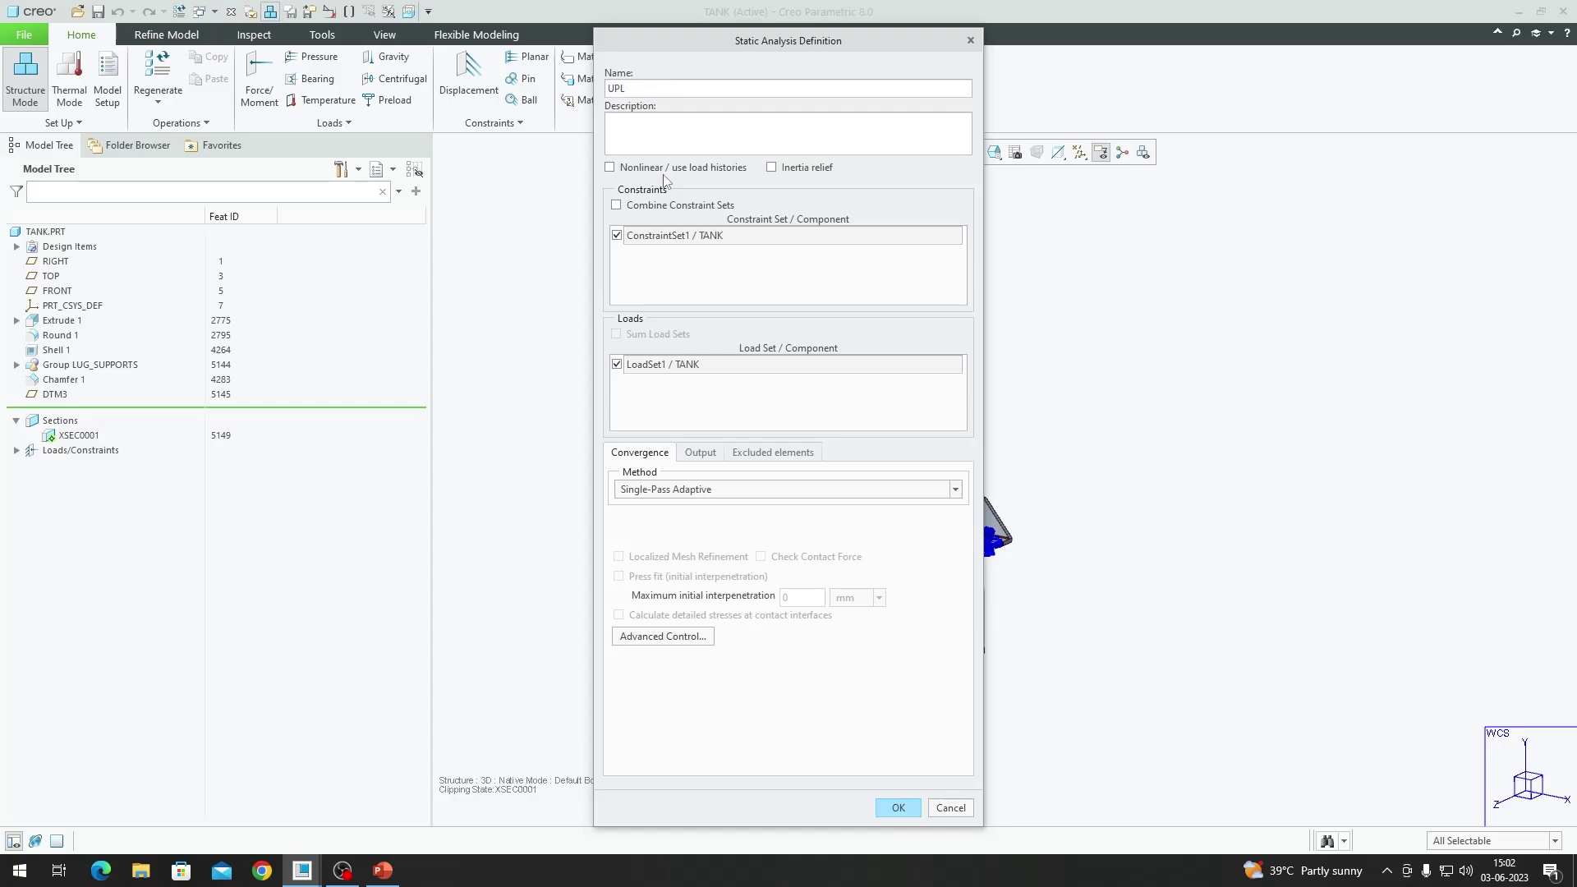
click(746, 489)
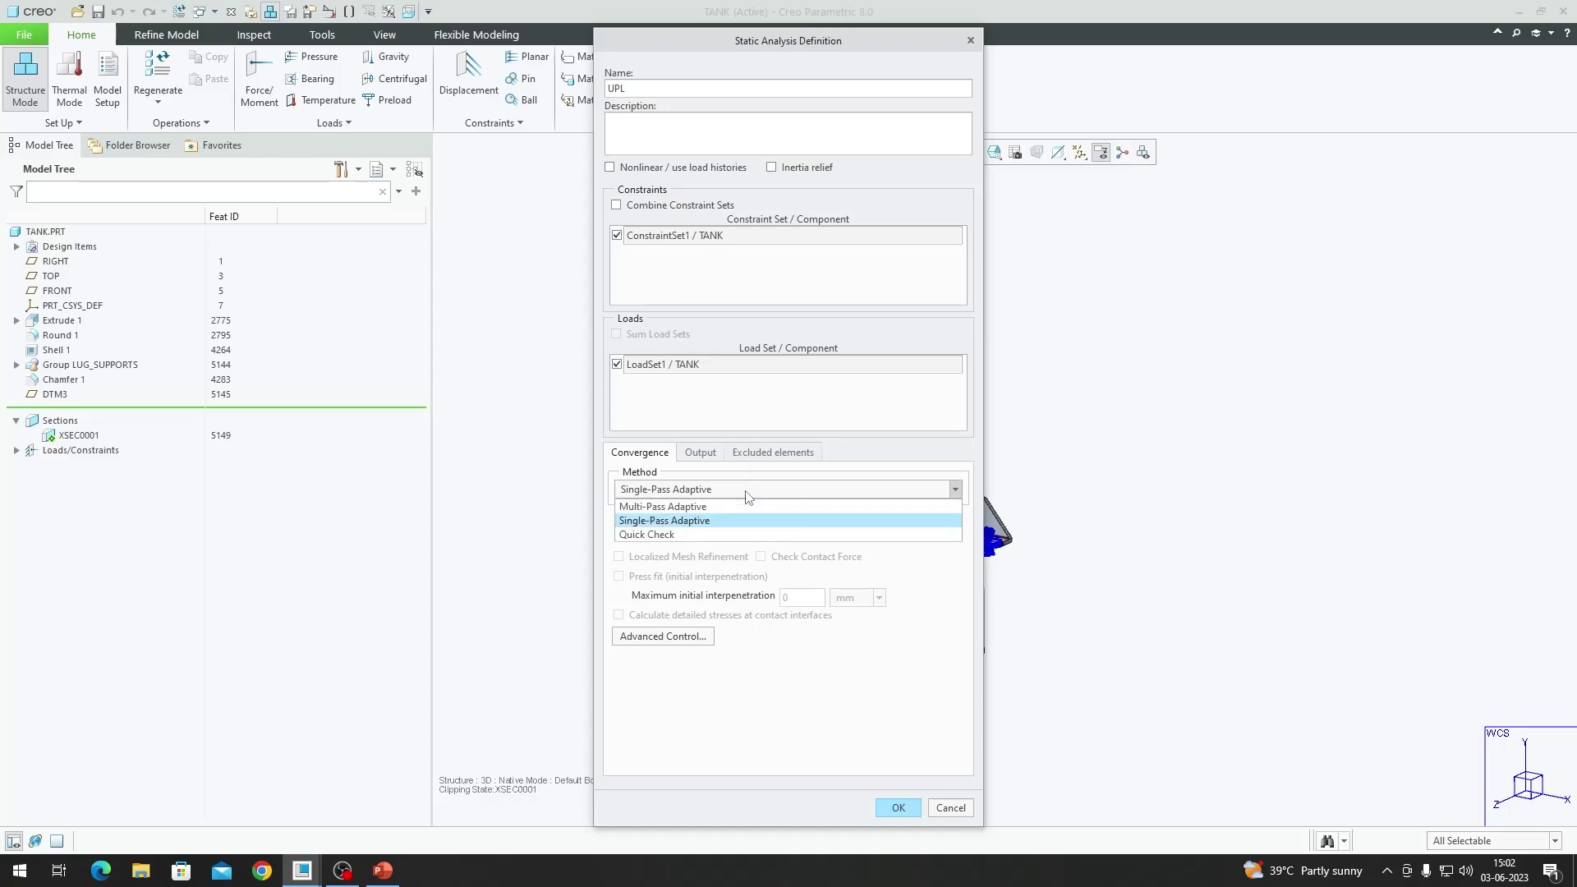
click(747, 491)
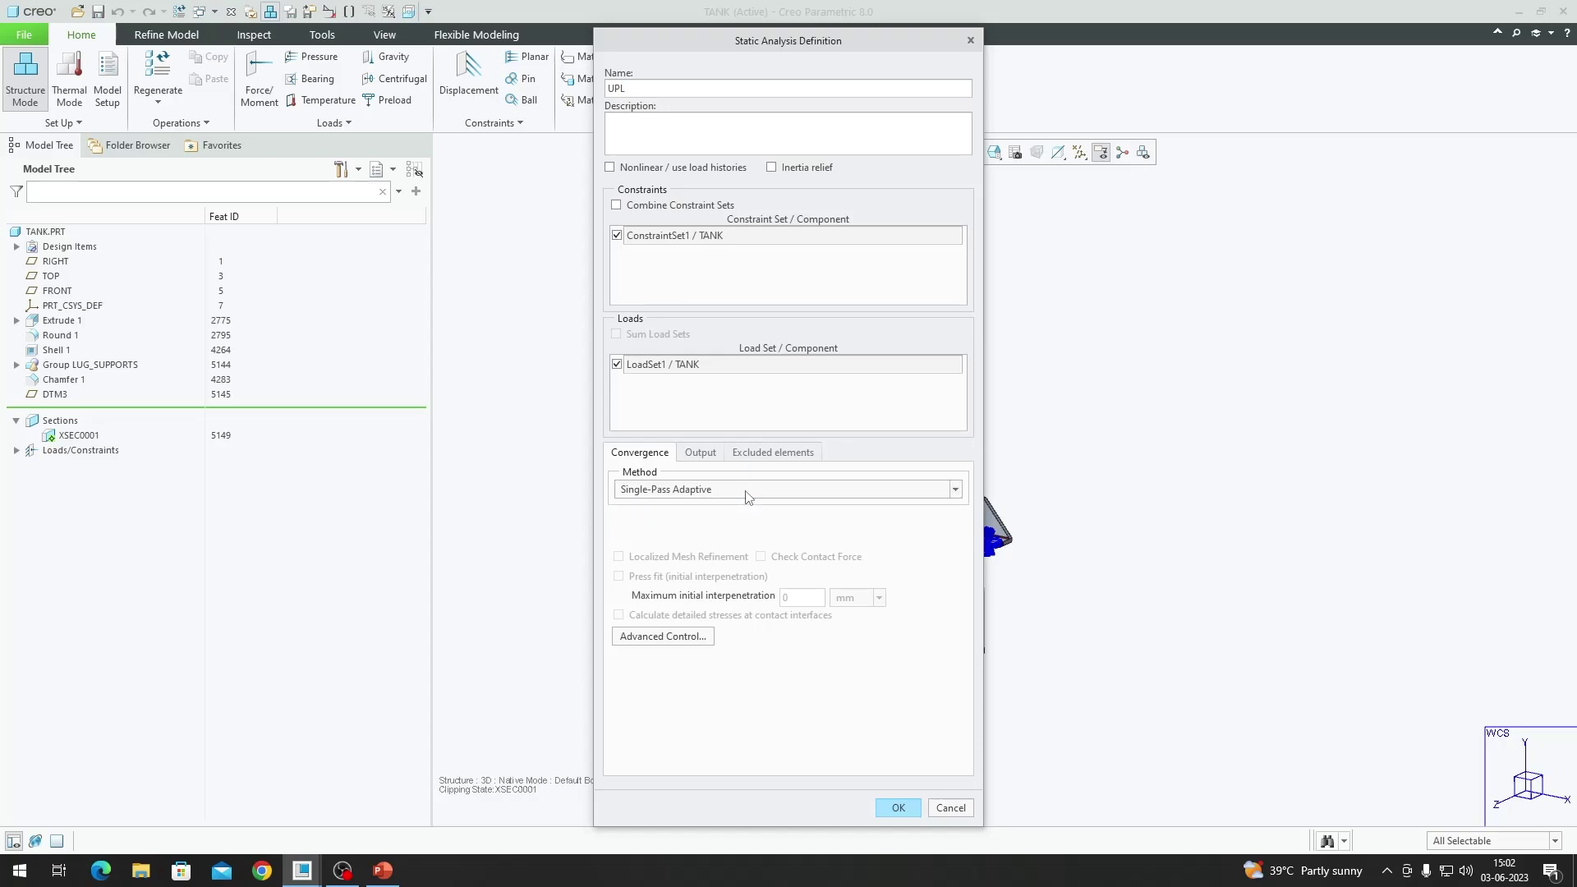
click(899, 809)
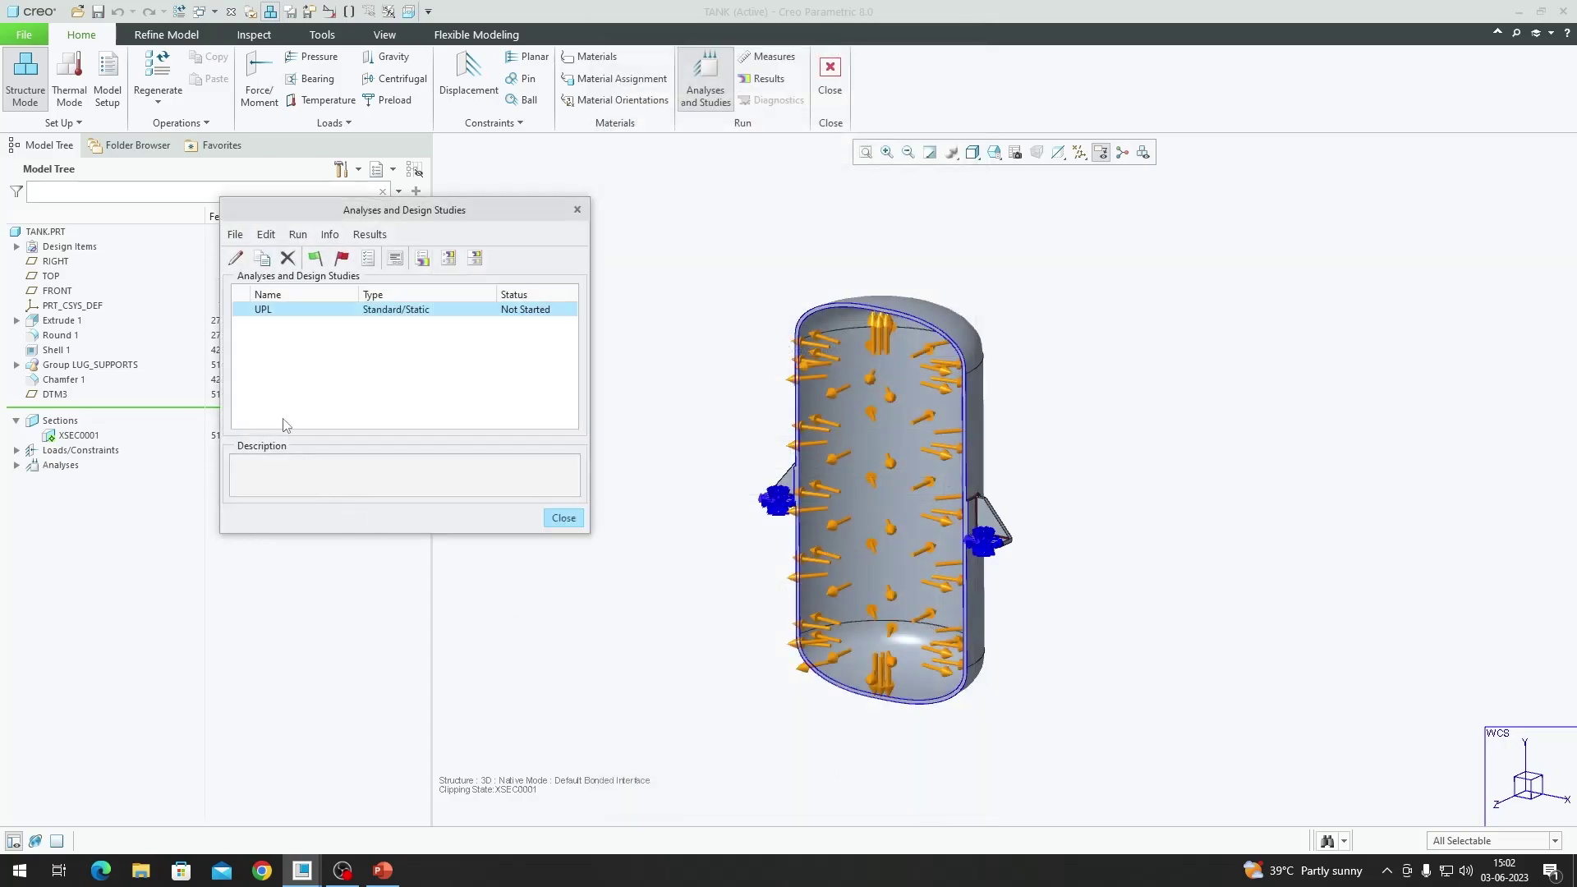
- Run the UPL analysis with interactive diagnostics and hide warnings in the diagnostics list
click(315, 260)
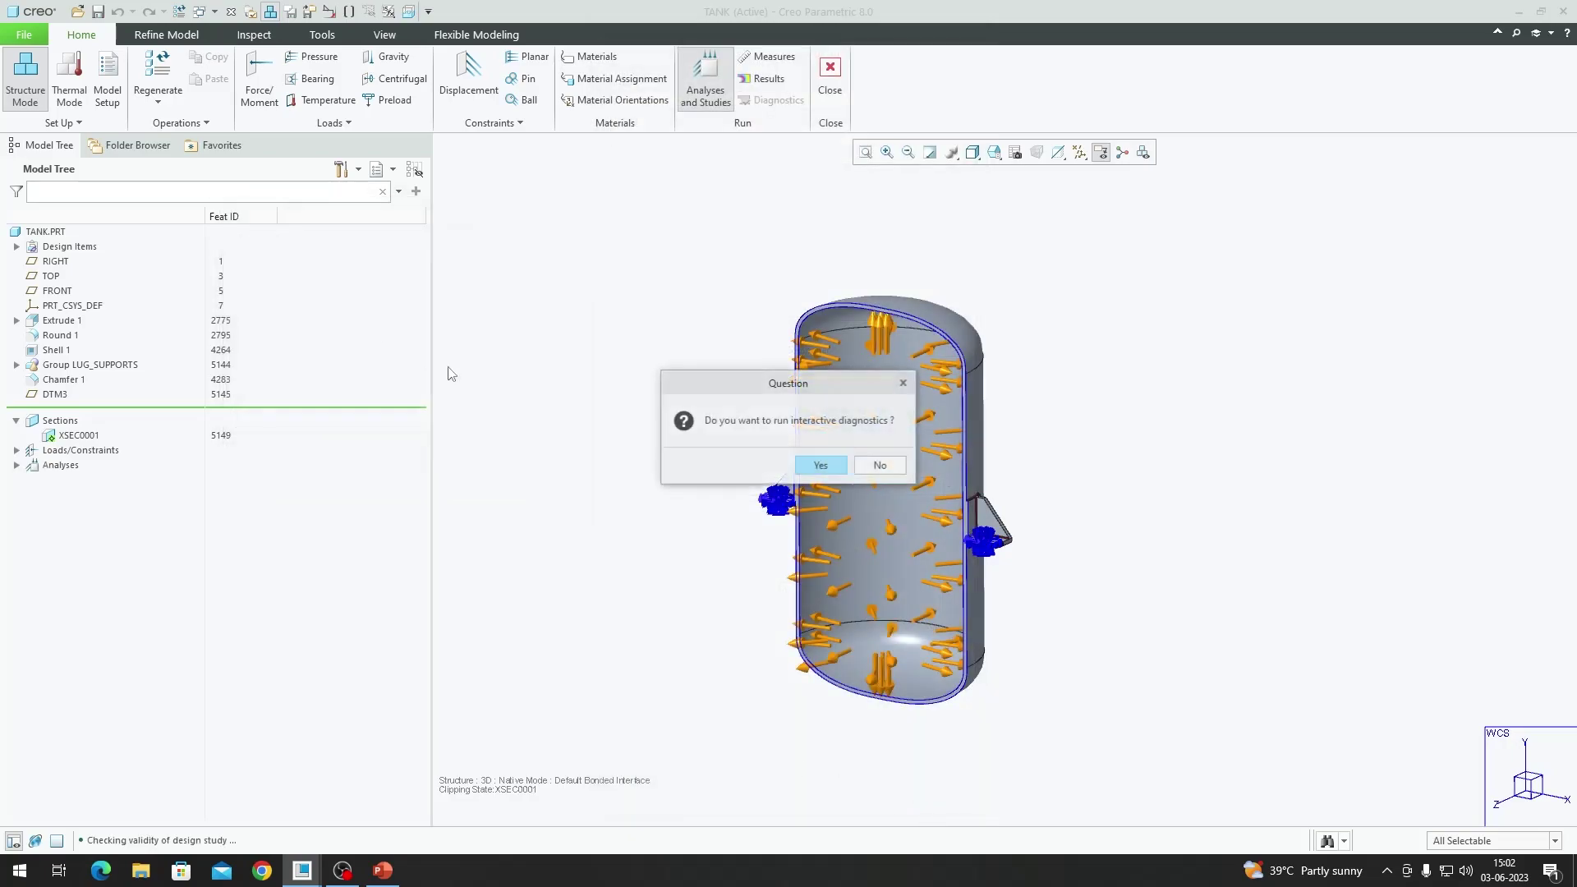
click(816, 462)
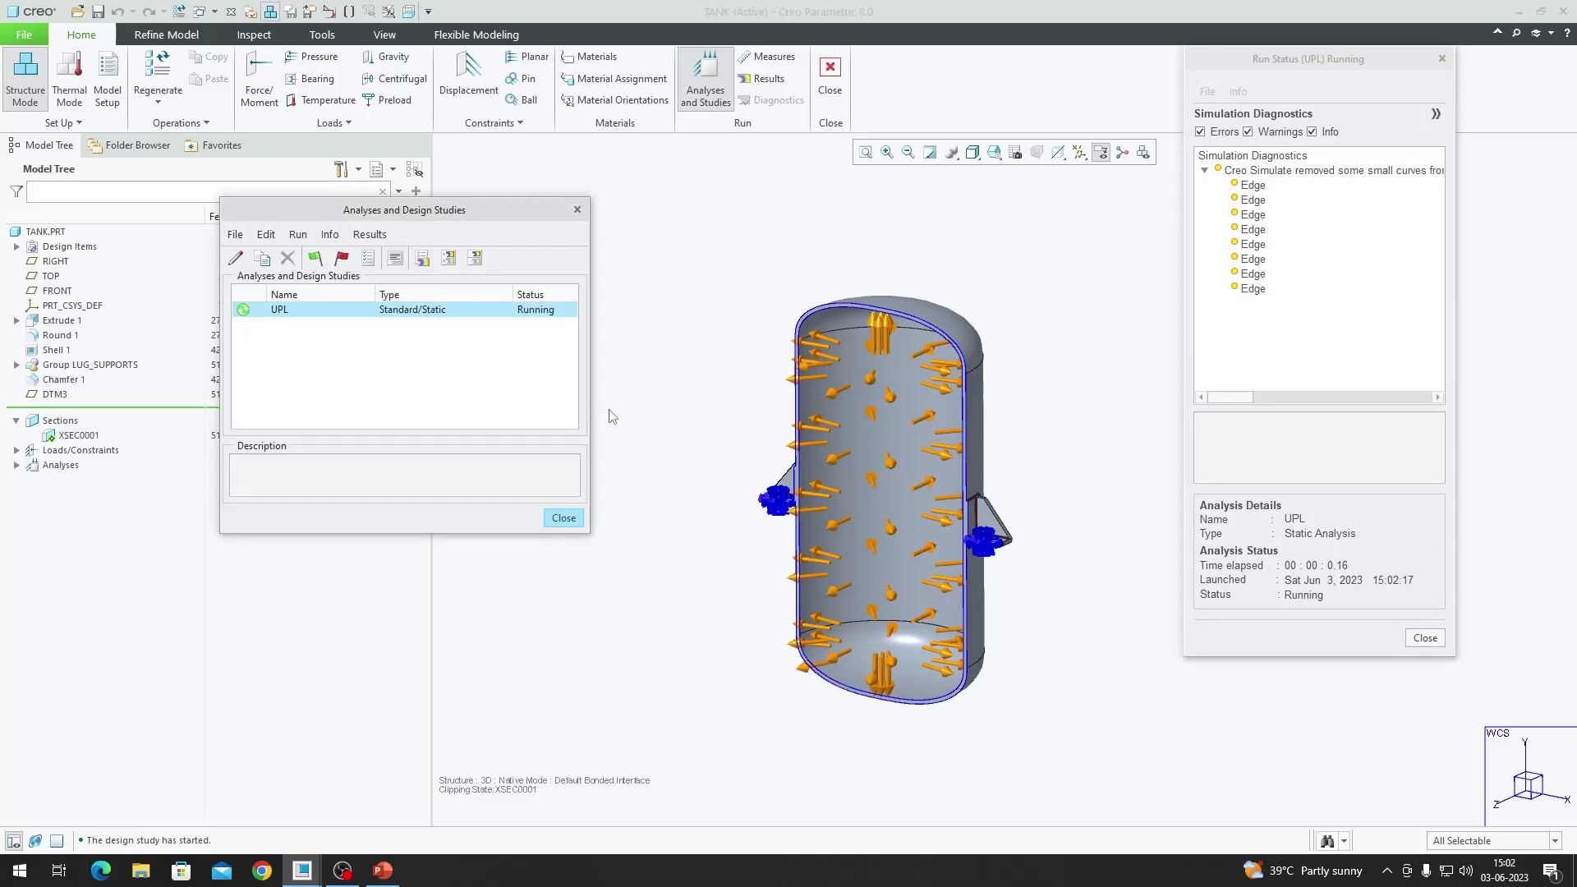
click(1247, 132)
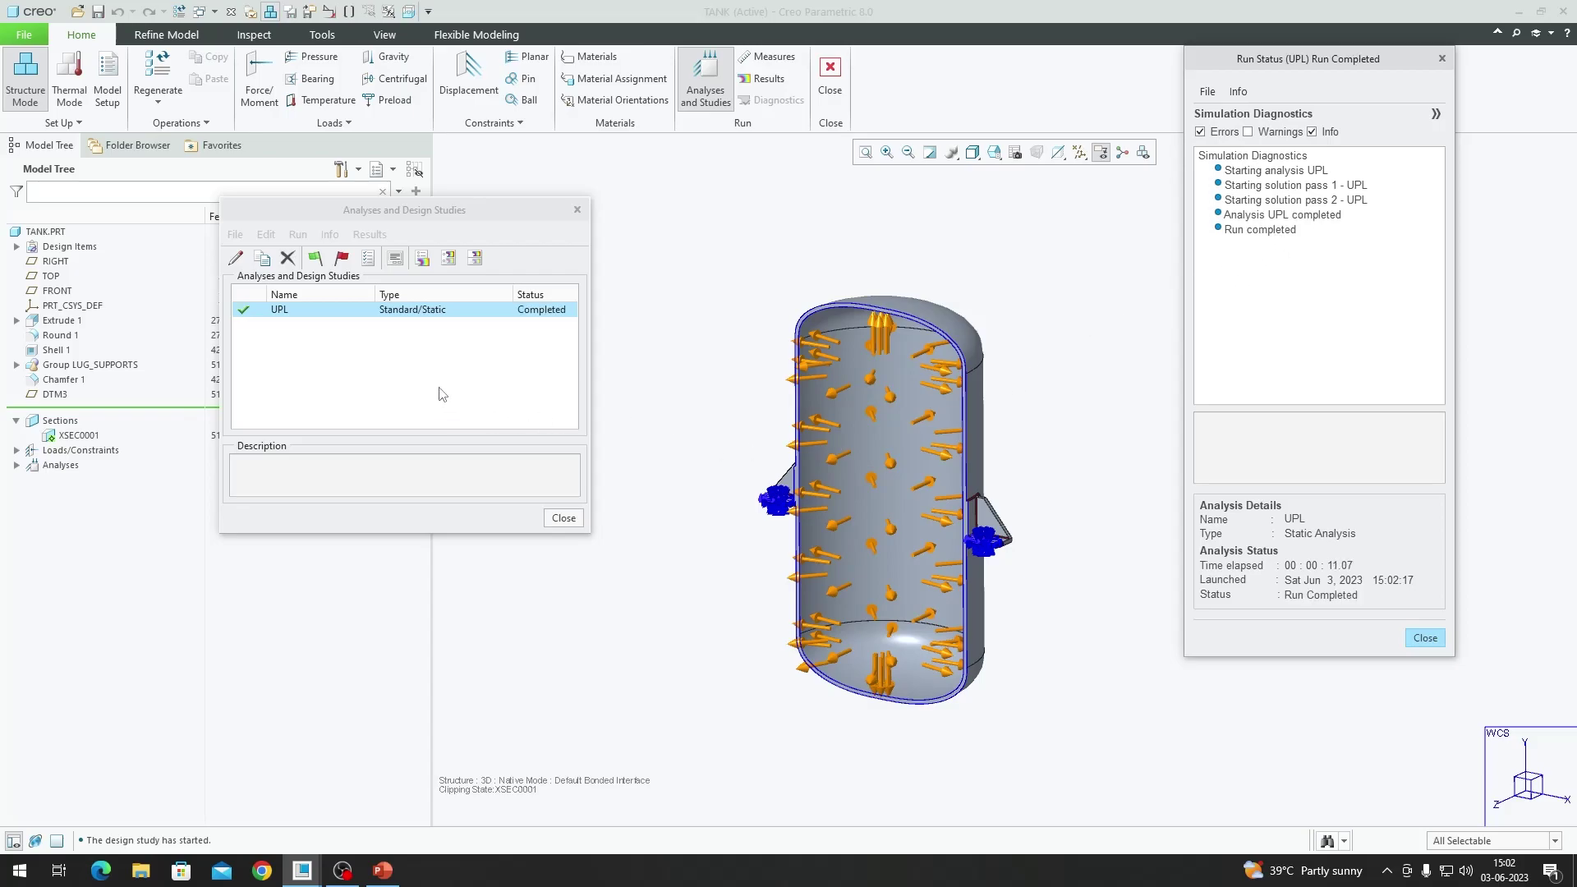
- Open the results of the UPL analysis and set the fringe result quantity to displacement magnitude
click(422, 259)
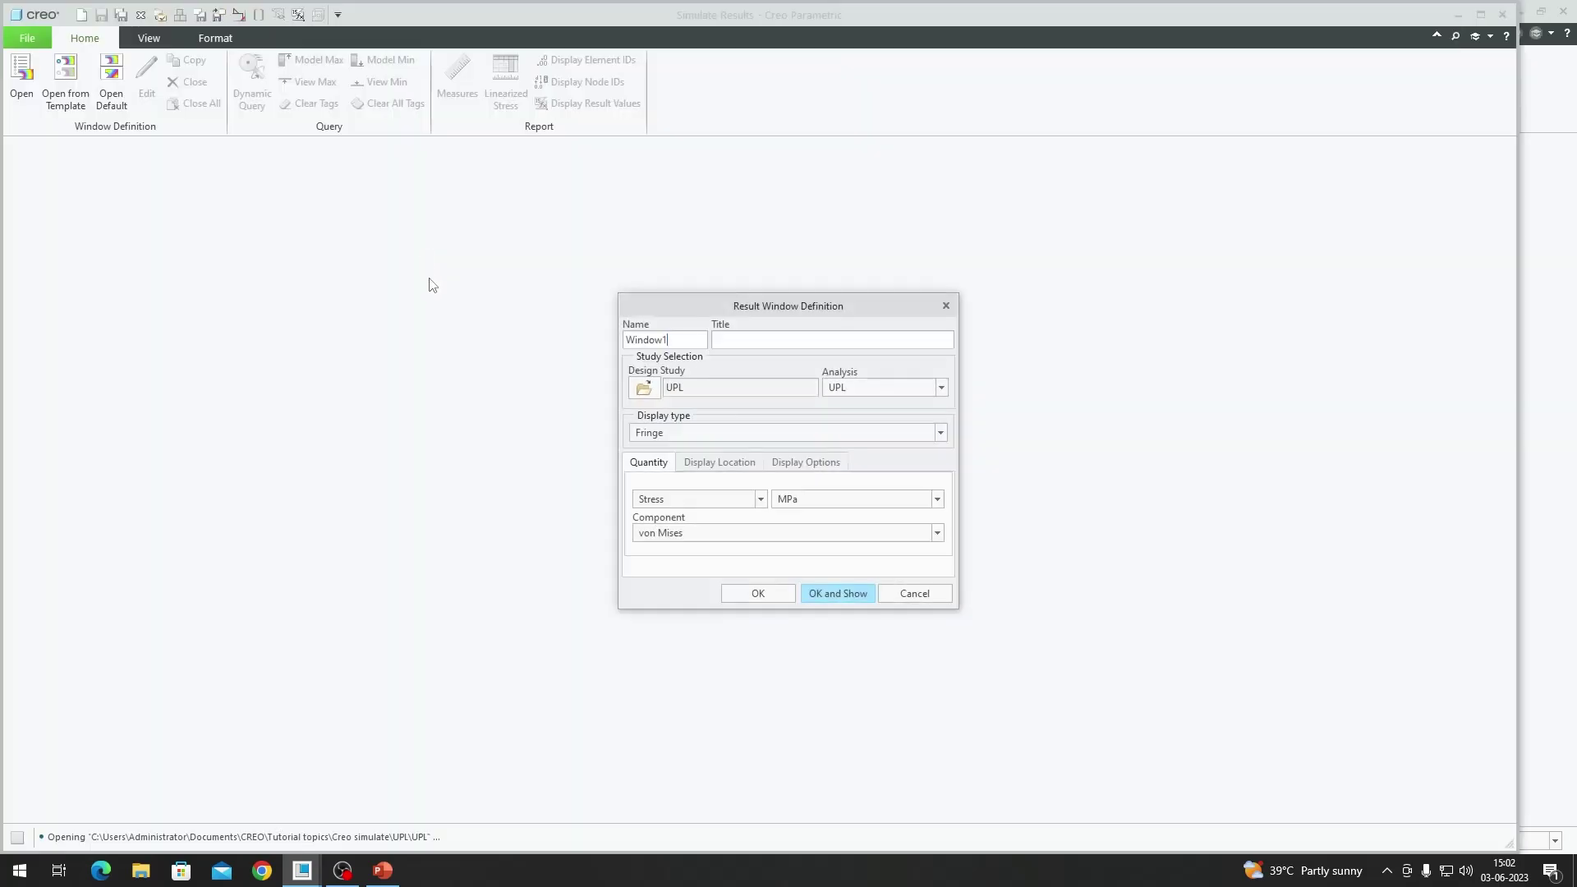
click(648, 501)
click(671, 530)
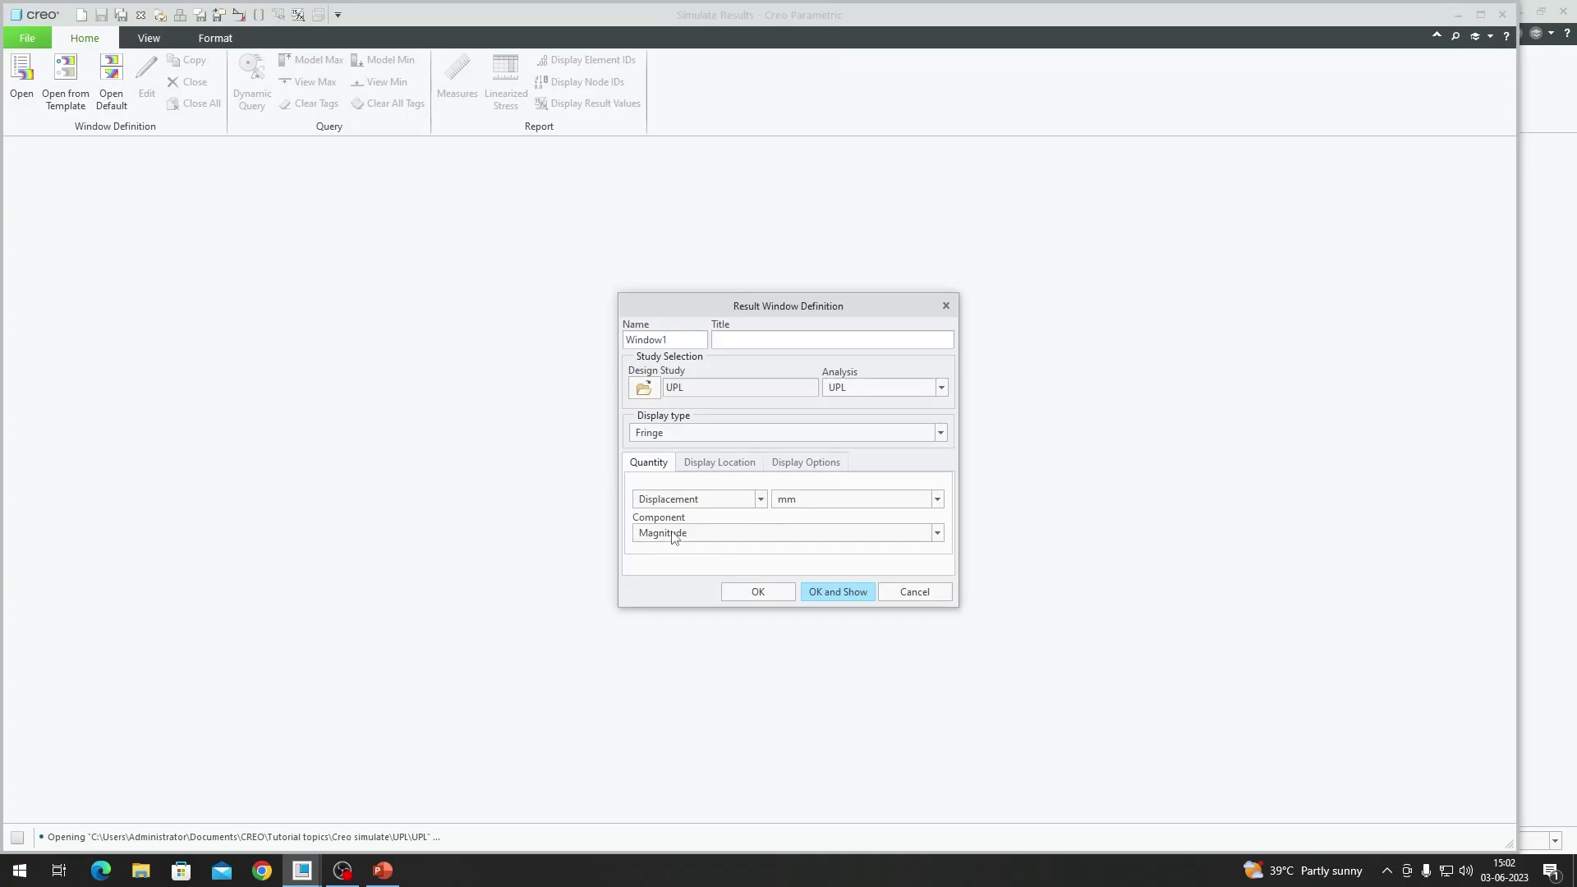
- Show the displacement result deformed at 5% scaling, with element edges and an auto-starting 12-frame animation
click(799, 465)
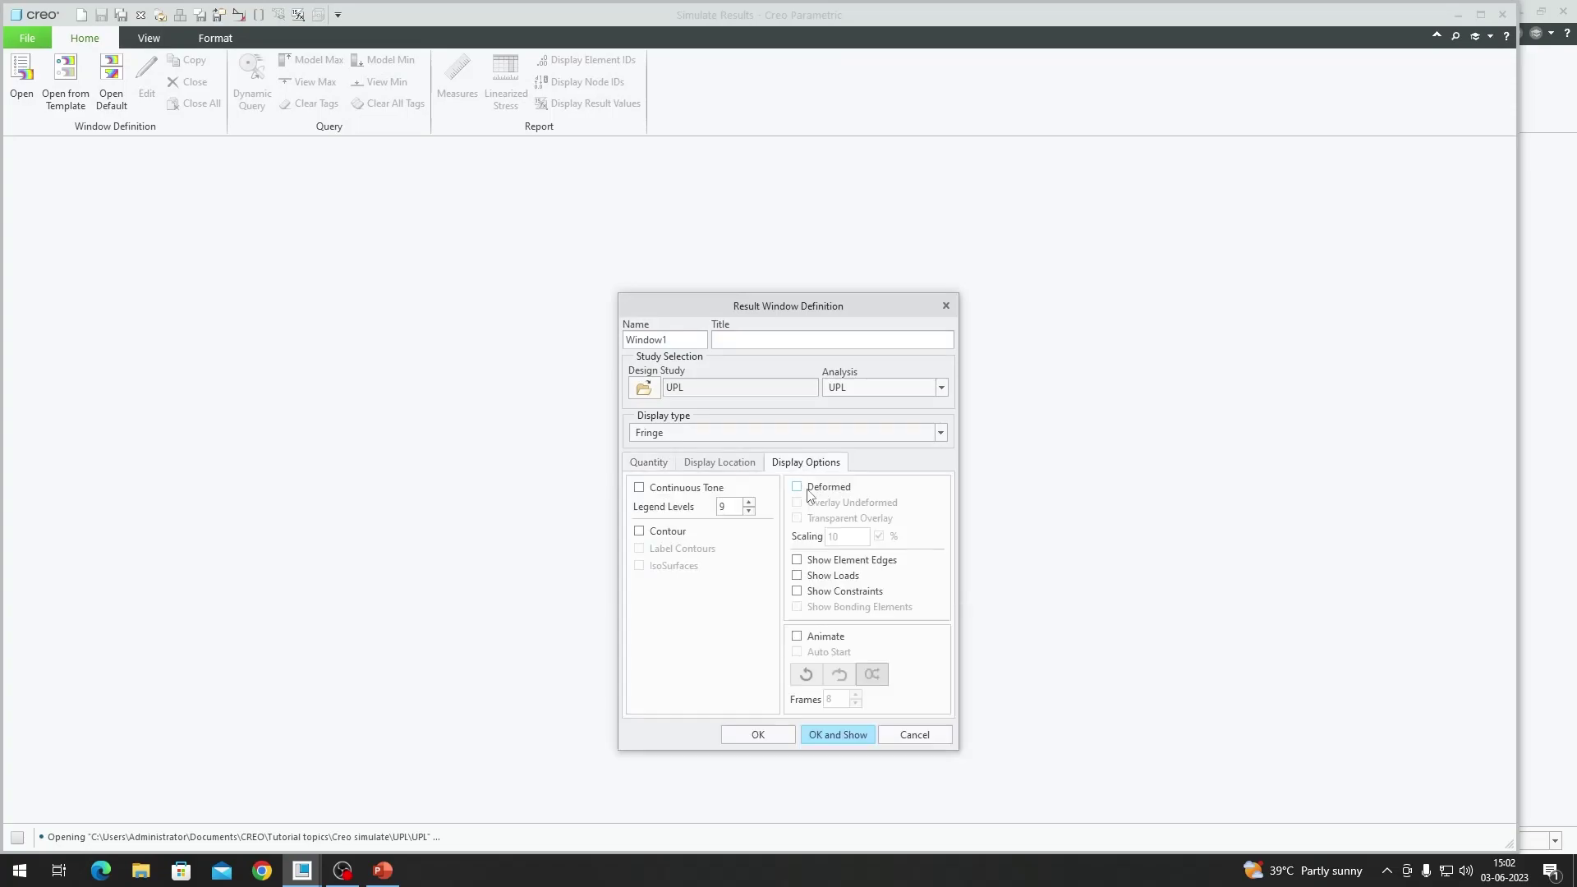
double_click(847, 537)
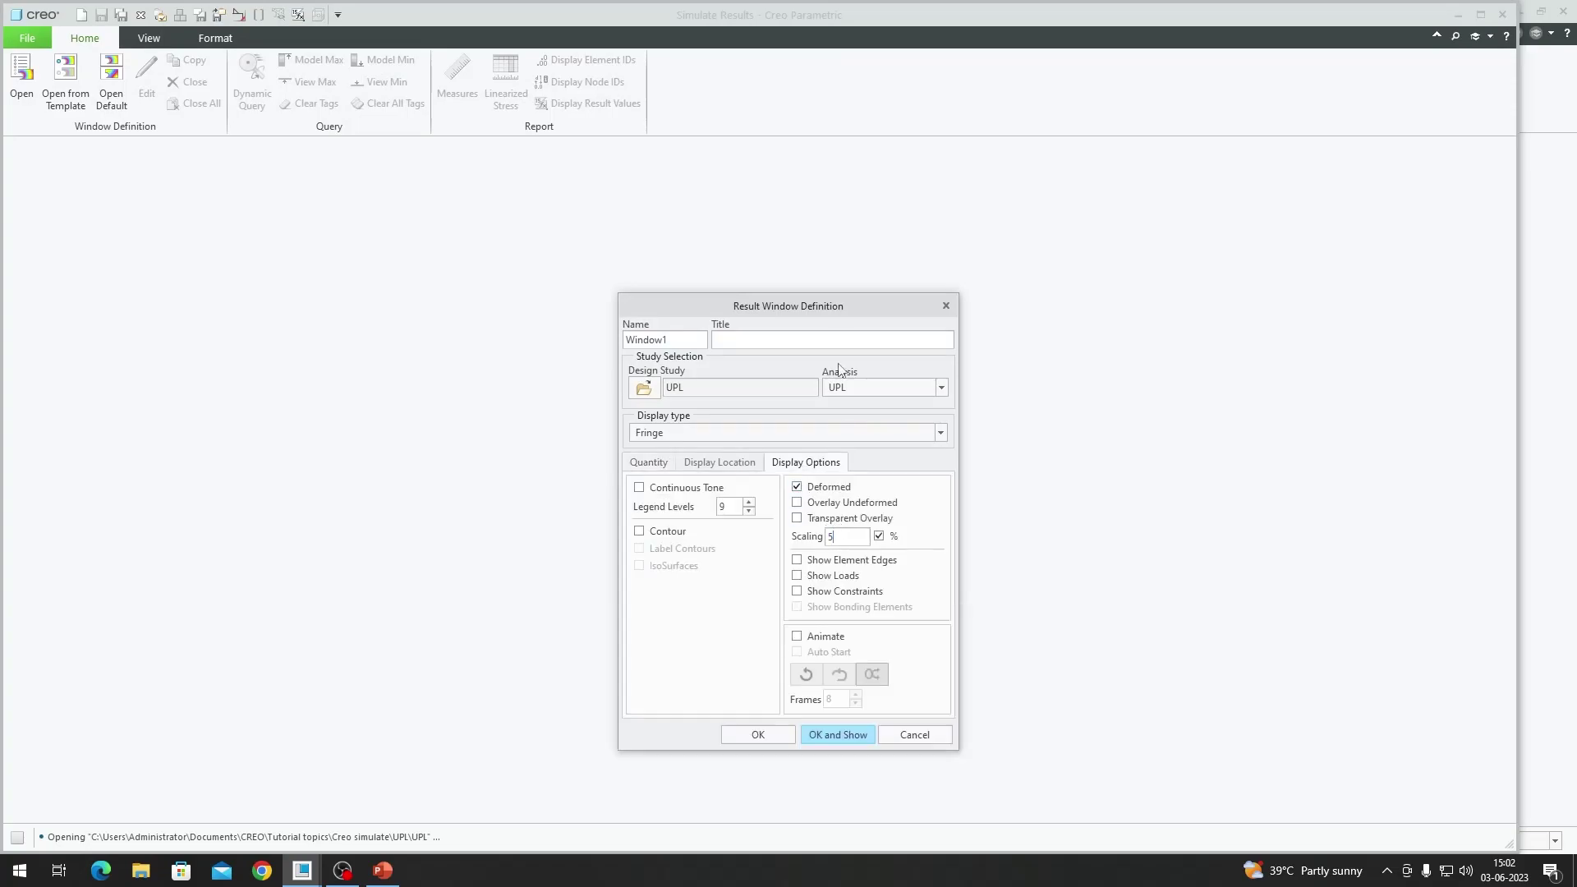
drag(844, 312, 844, 220)
click(864, 470)
click(846, 547)
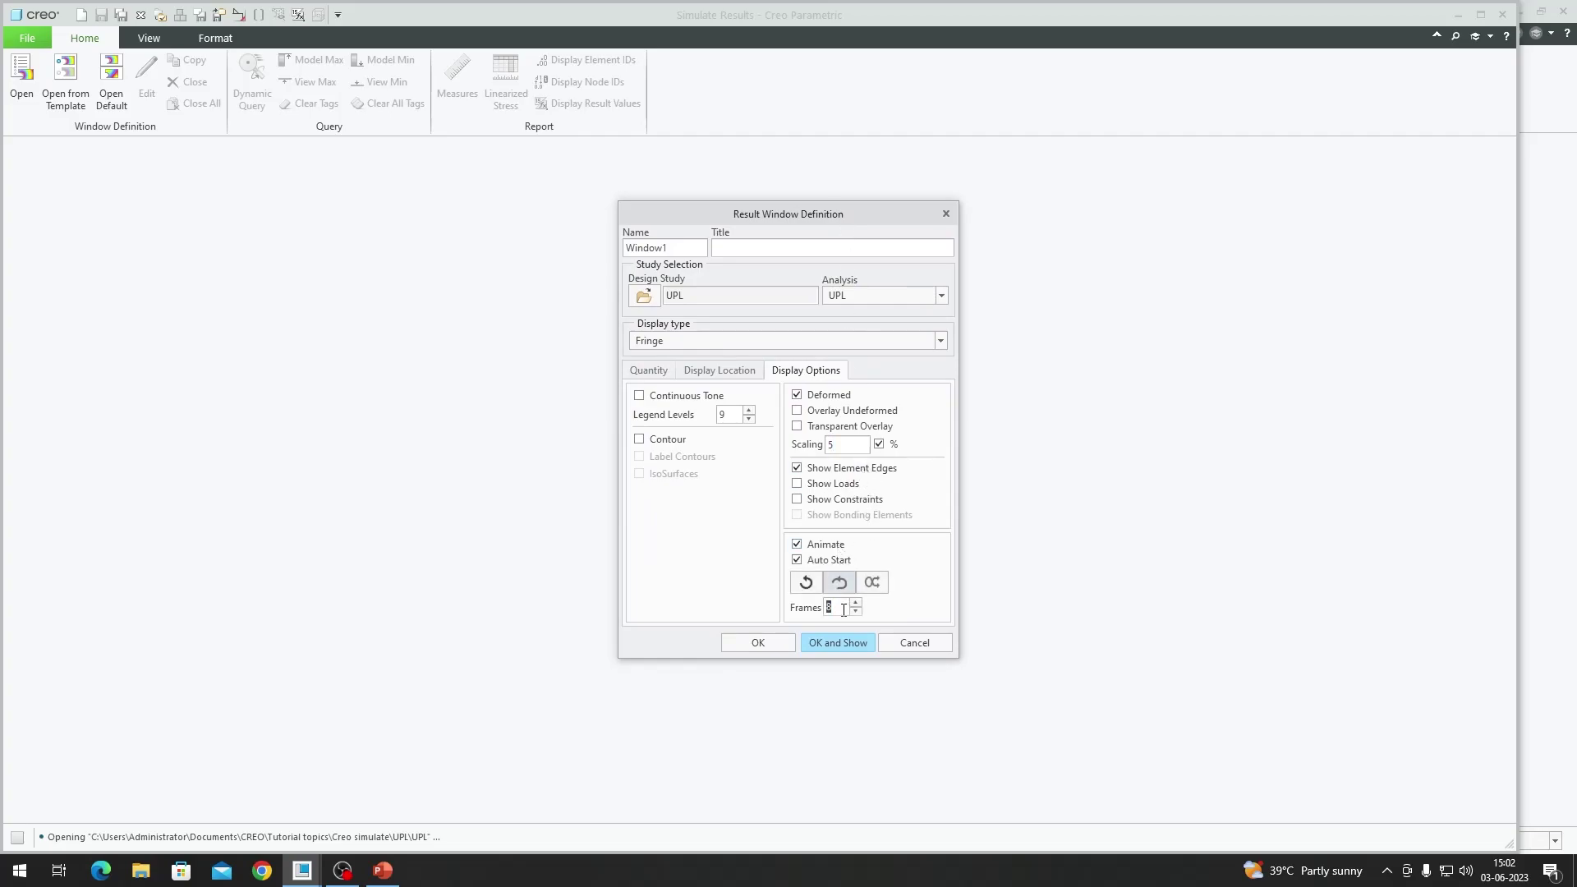
click(841, 640)
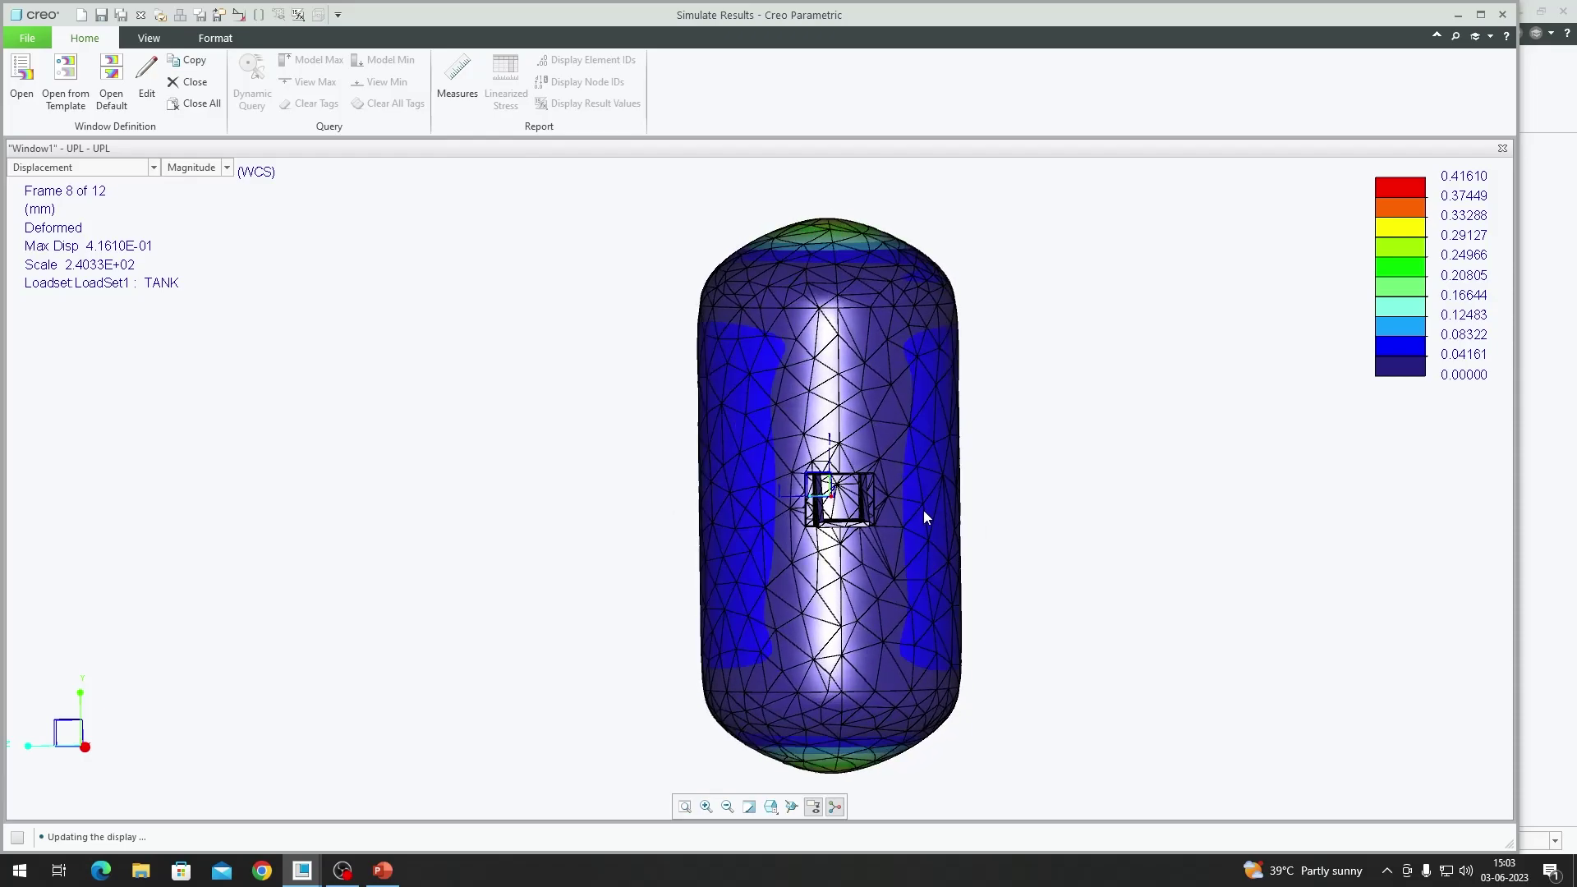
- Return the result to its default orientation and turn off the animation in the displacement result window
key(ctrl+d)
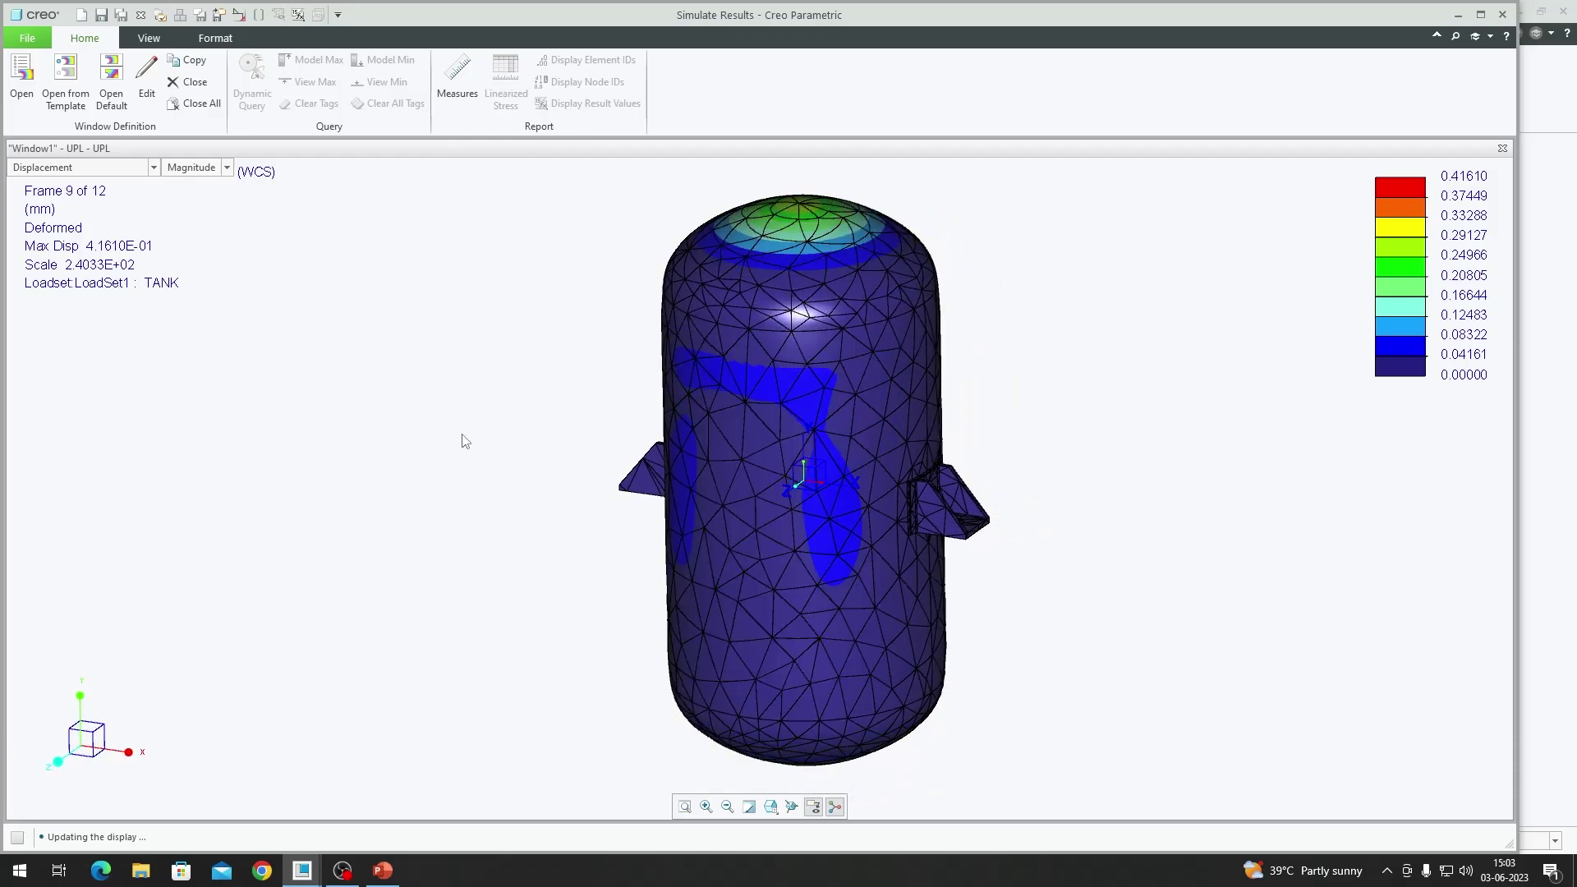
double_click(280, 283)
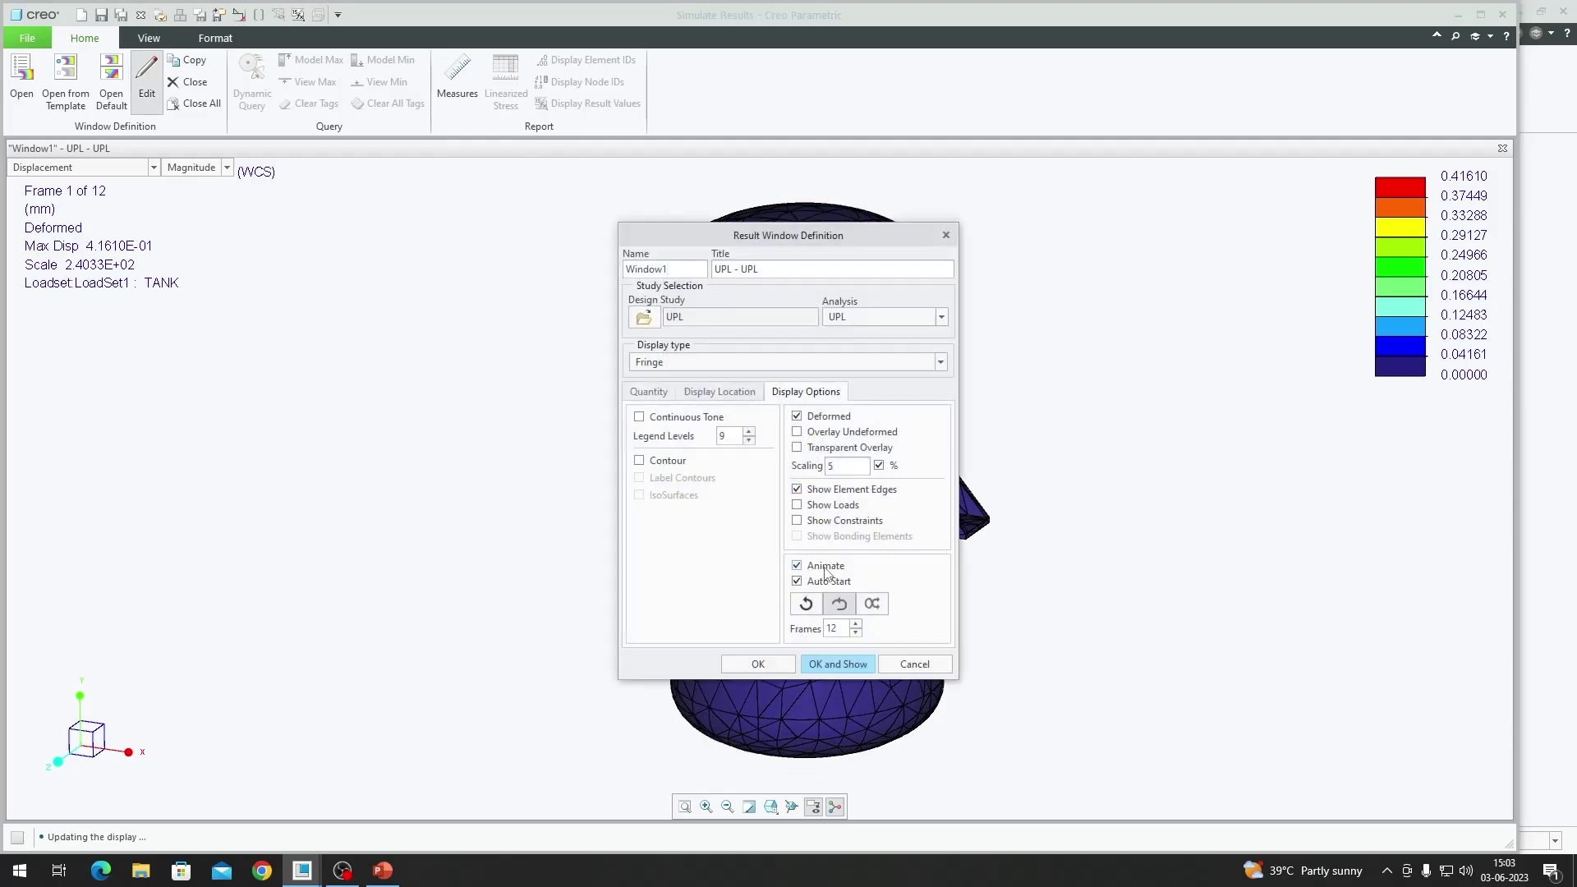
click(846, 663)
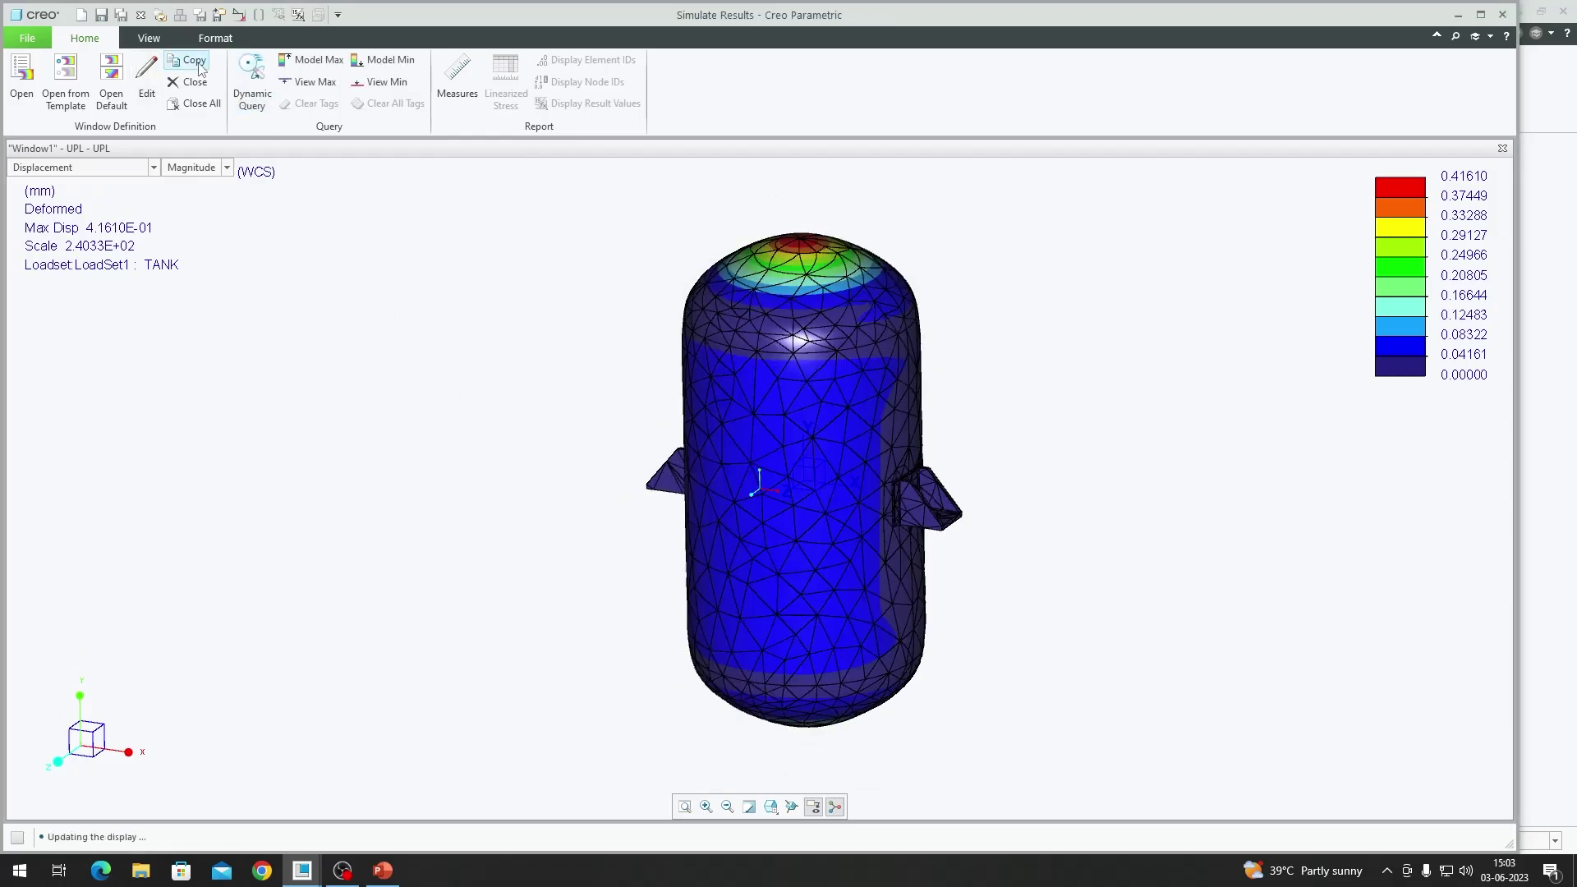
- Copy the displacement result window and set the copy's fringe quantity to von Mises stress in MPa
click(194, 62)
click(665, 391)
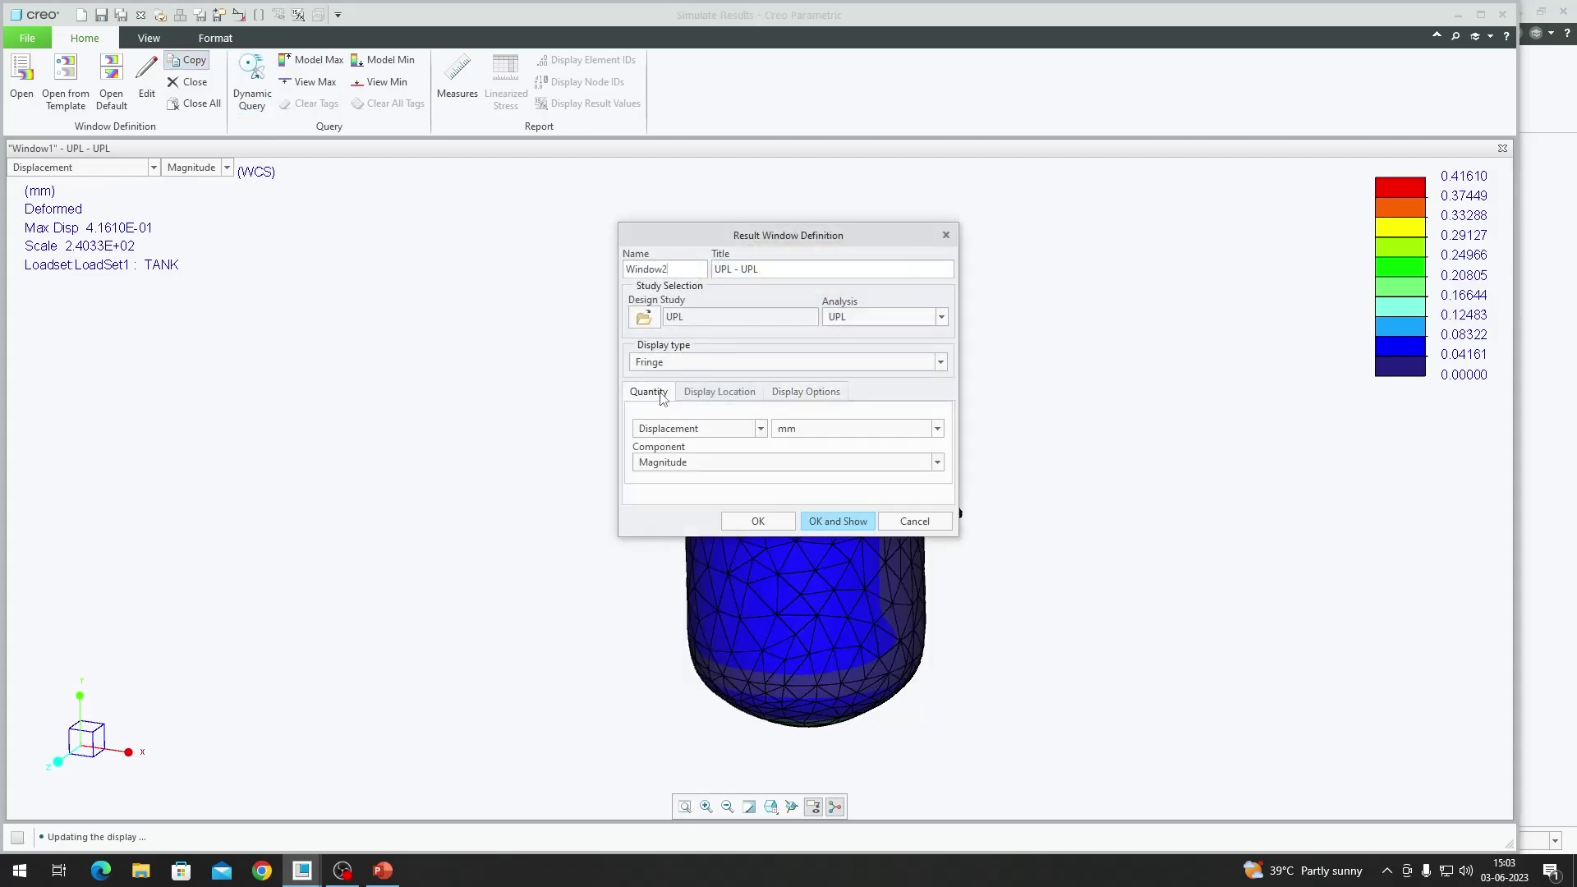
click(686, 430)
click(680, 453)
click(690, 467)
click(690, 466)
click(809, 435)
click(809, 432)
- Show the stress result undeformed with element edges and an auto-starting 12-frame animation
click(823, 394)
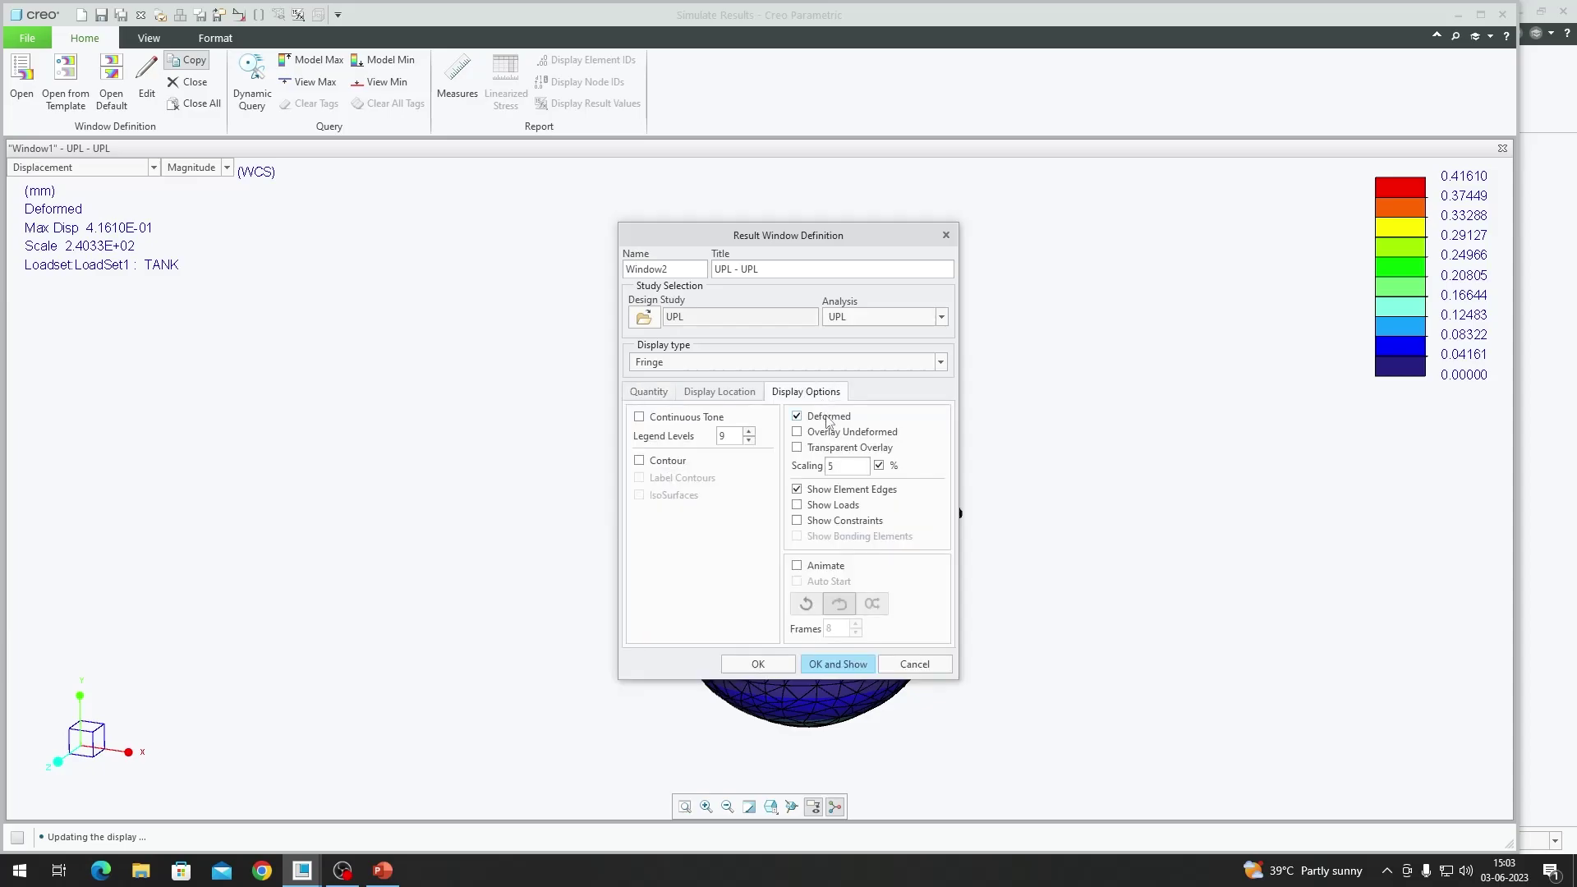
click(827, 421)
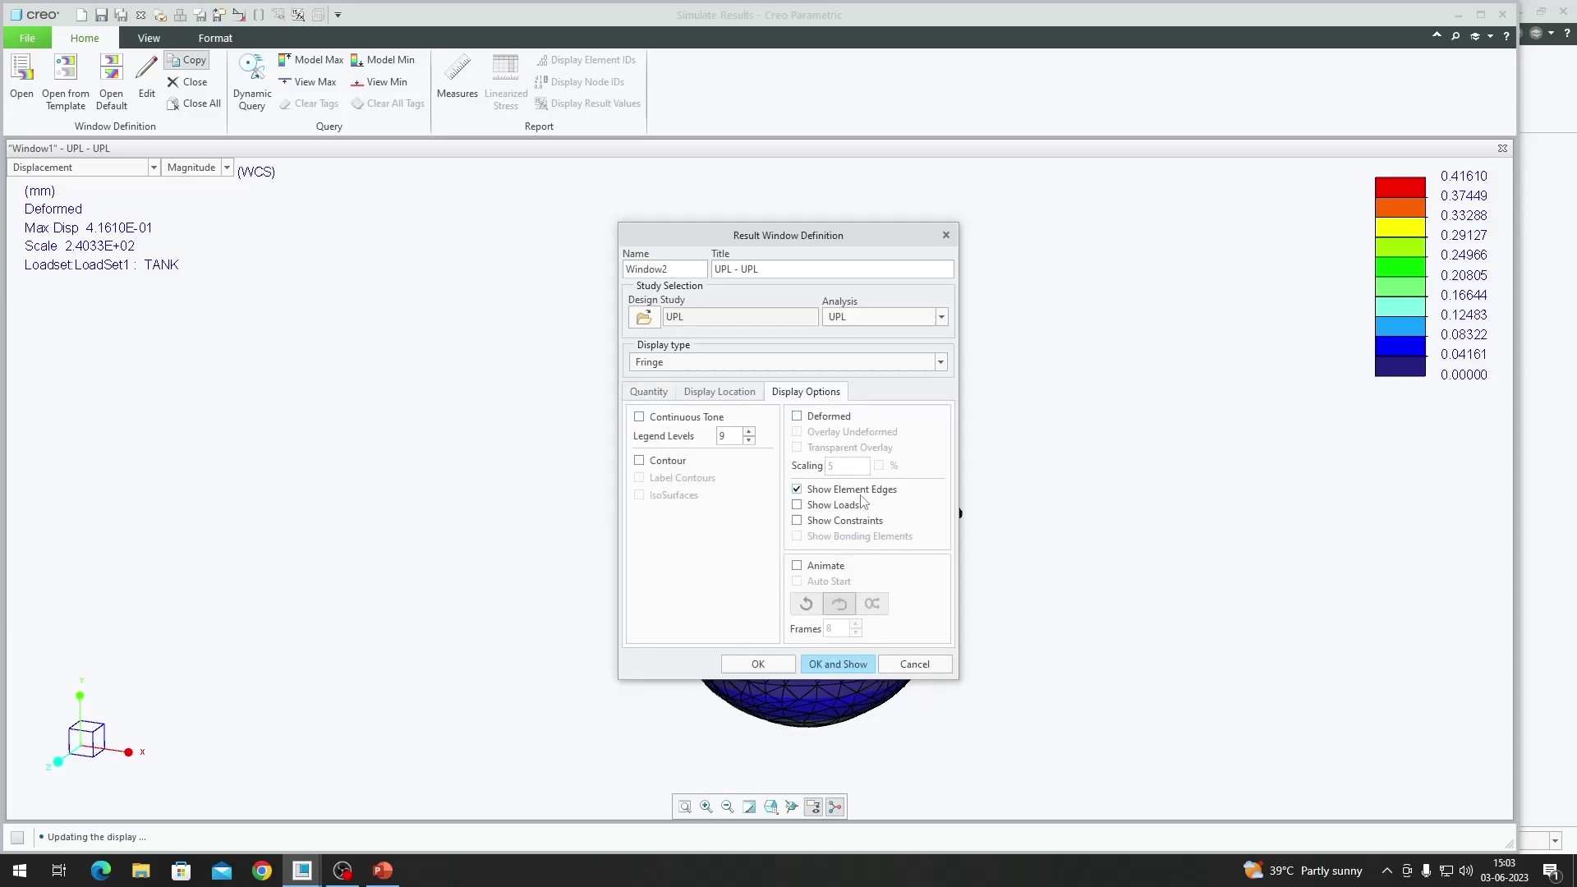
click(826, 567)
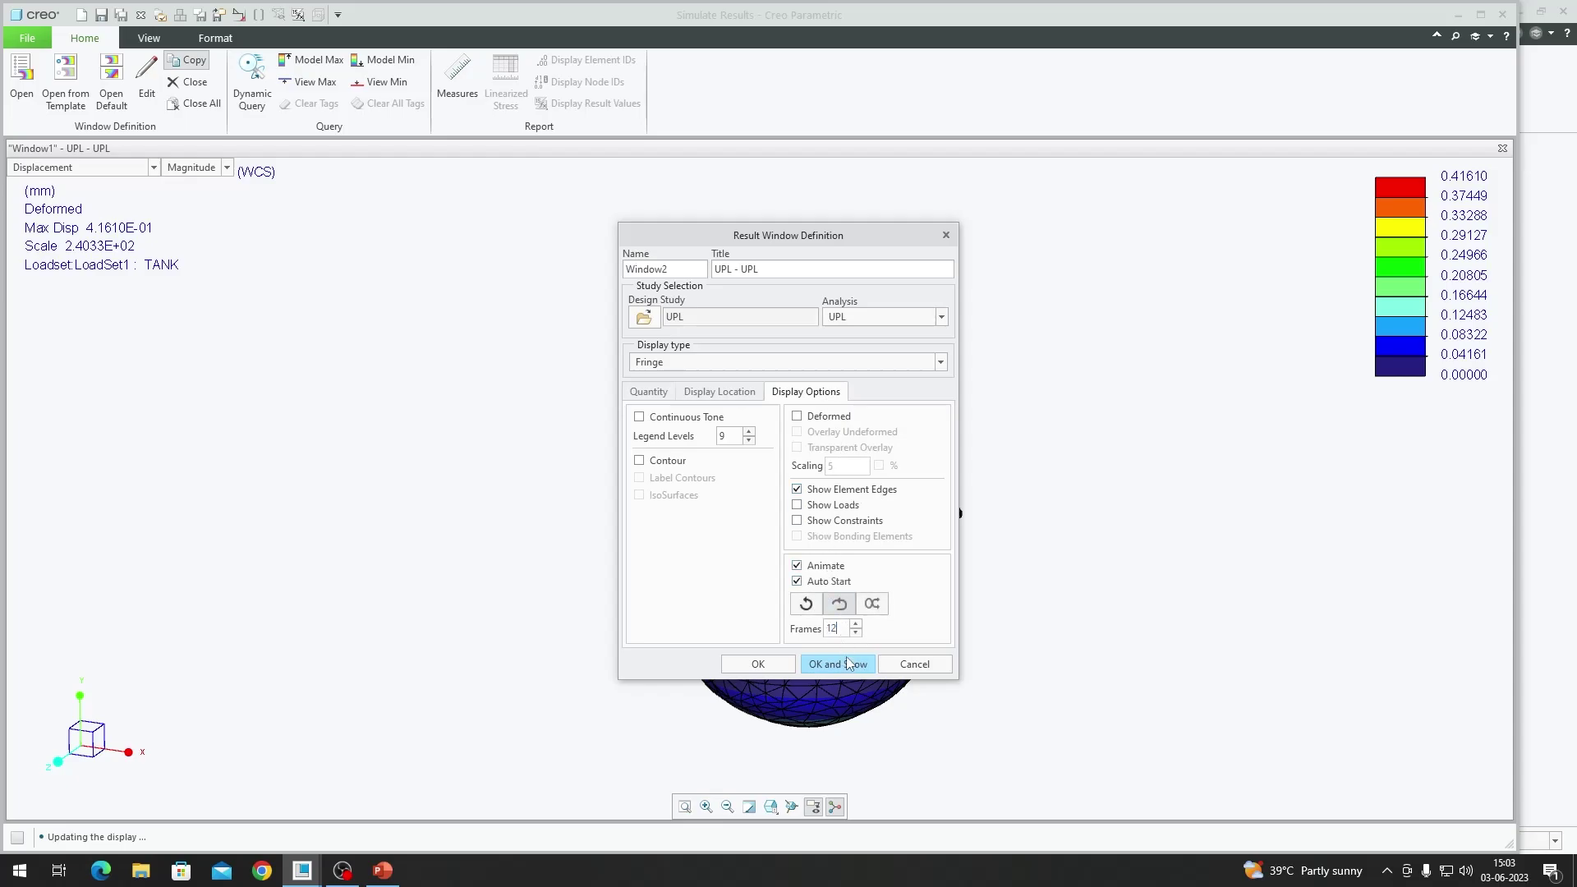
click(850, 667)
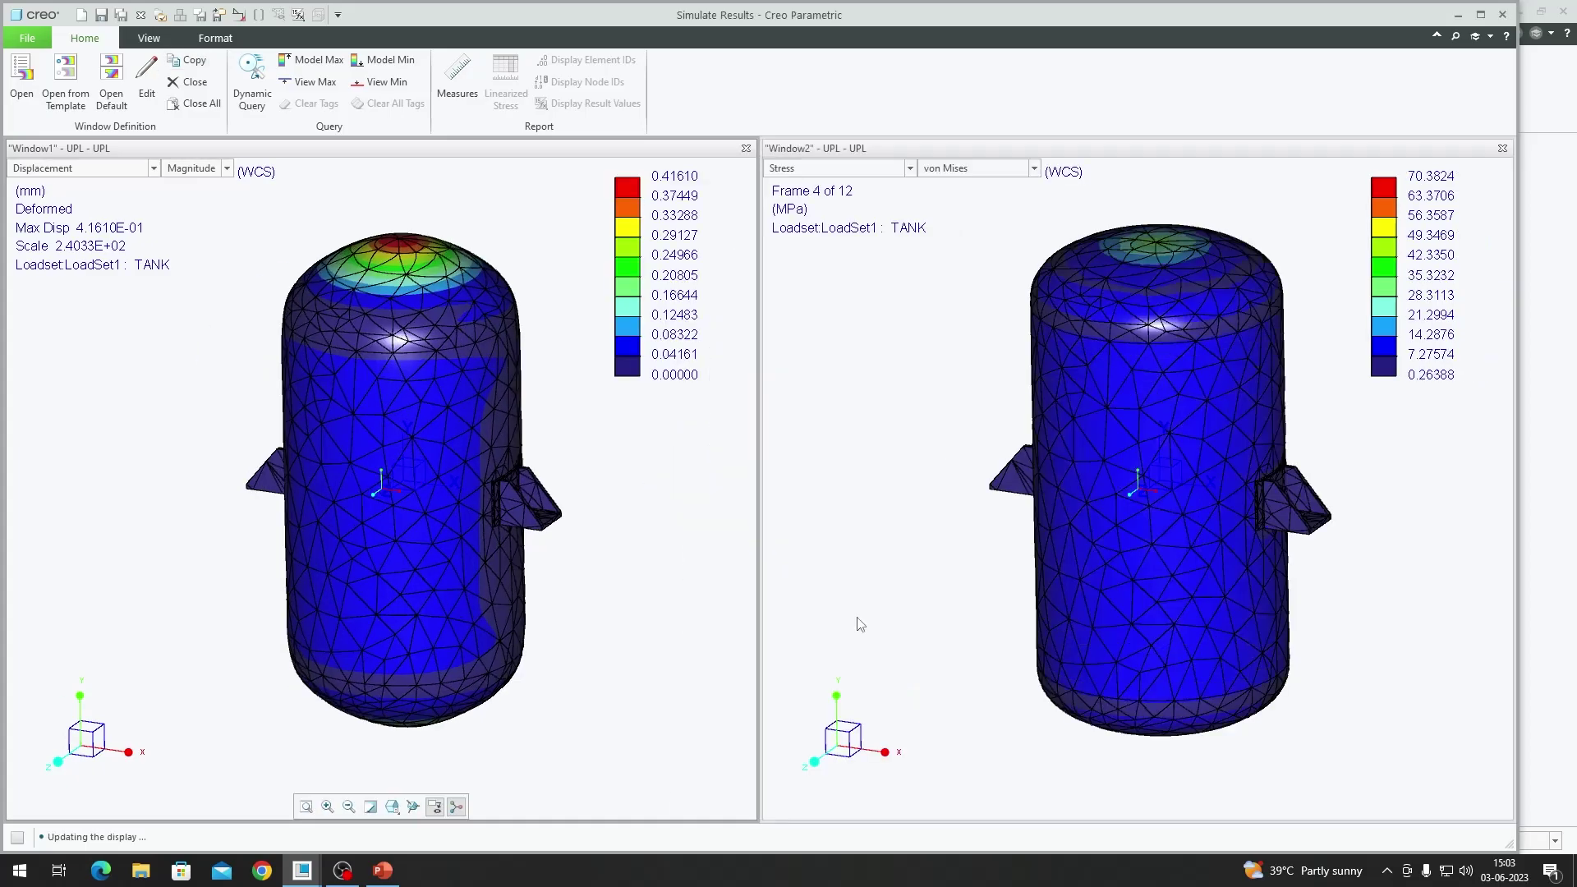
- Redefine the stress result window to display the animated result deformed at 5% scaling
double_click(954, 538)
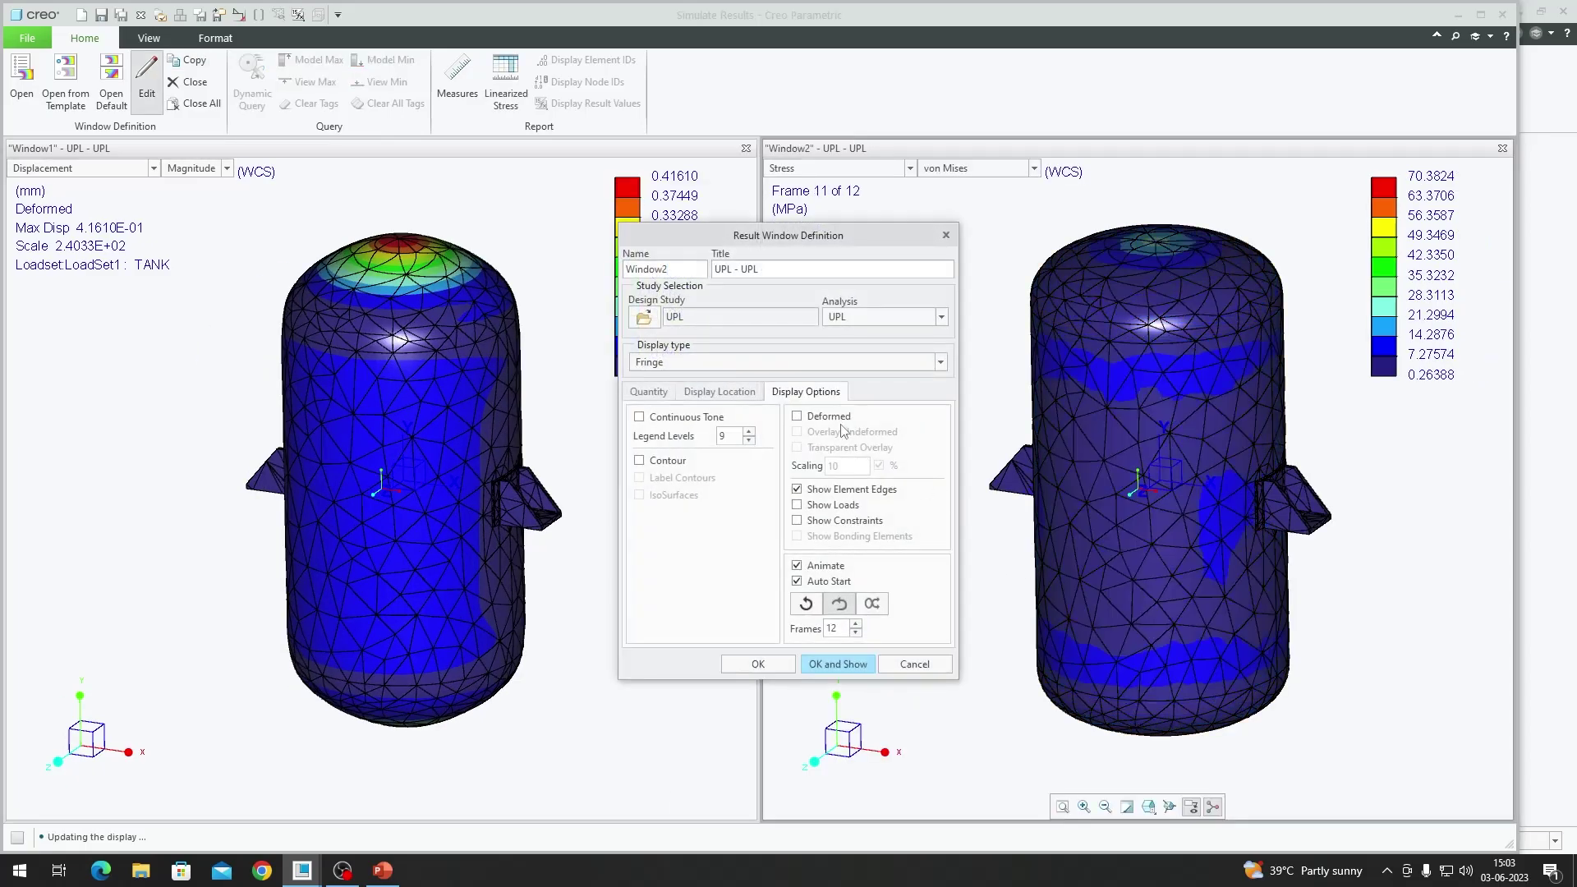
text(5)
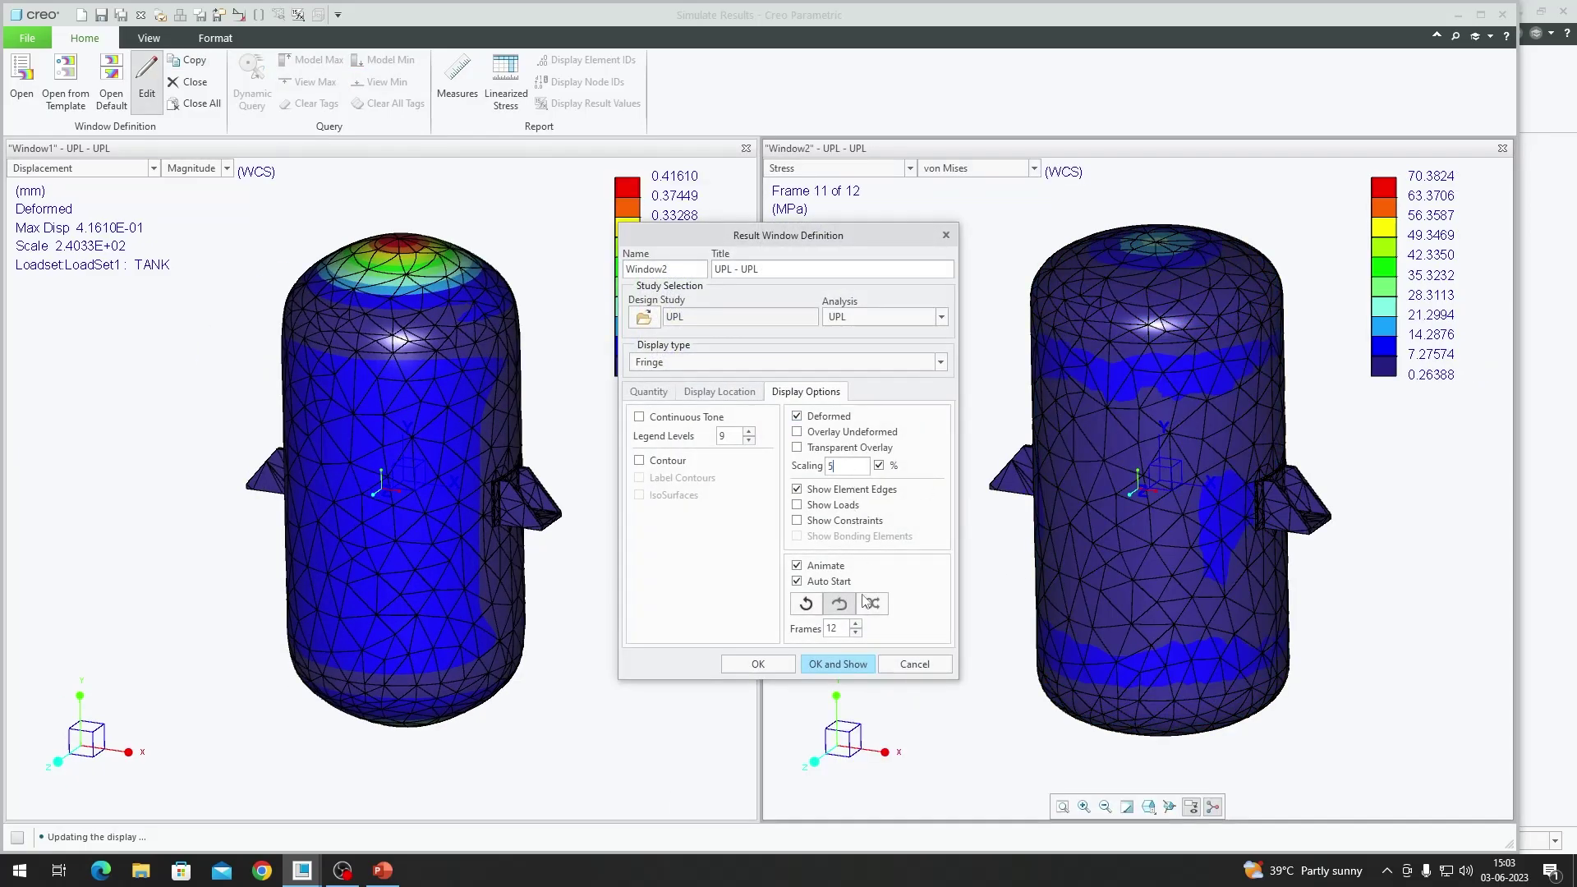
click(854, 670)
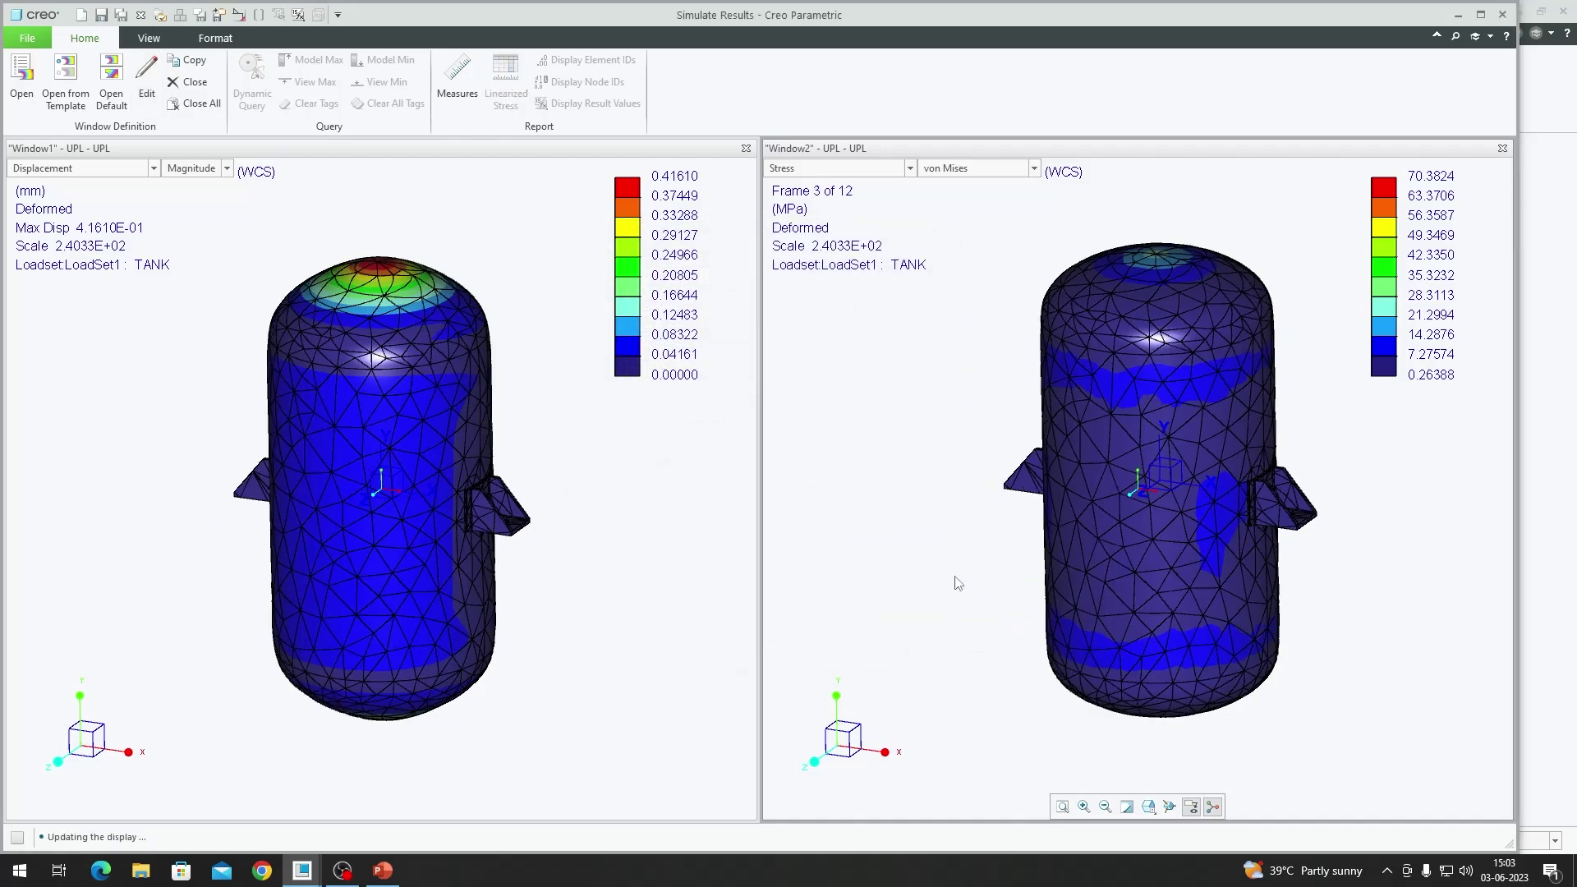
middle_drag(1076, 461, 1165, 487)
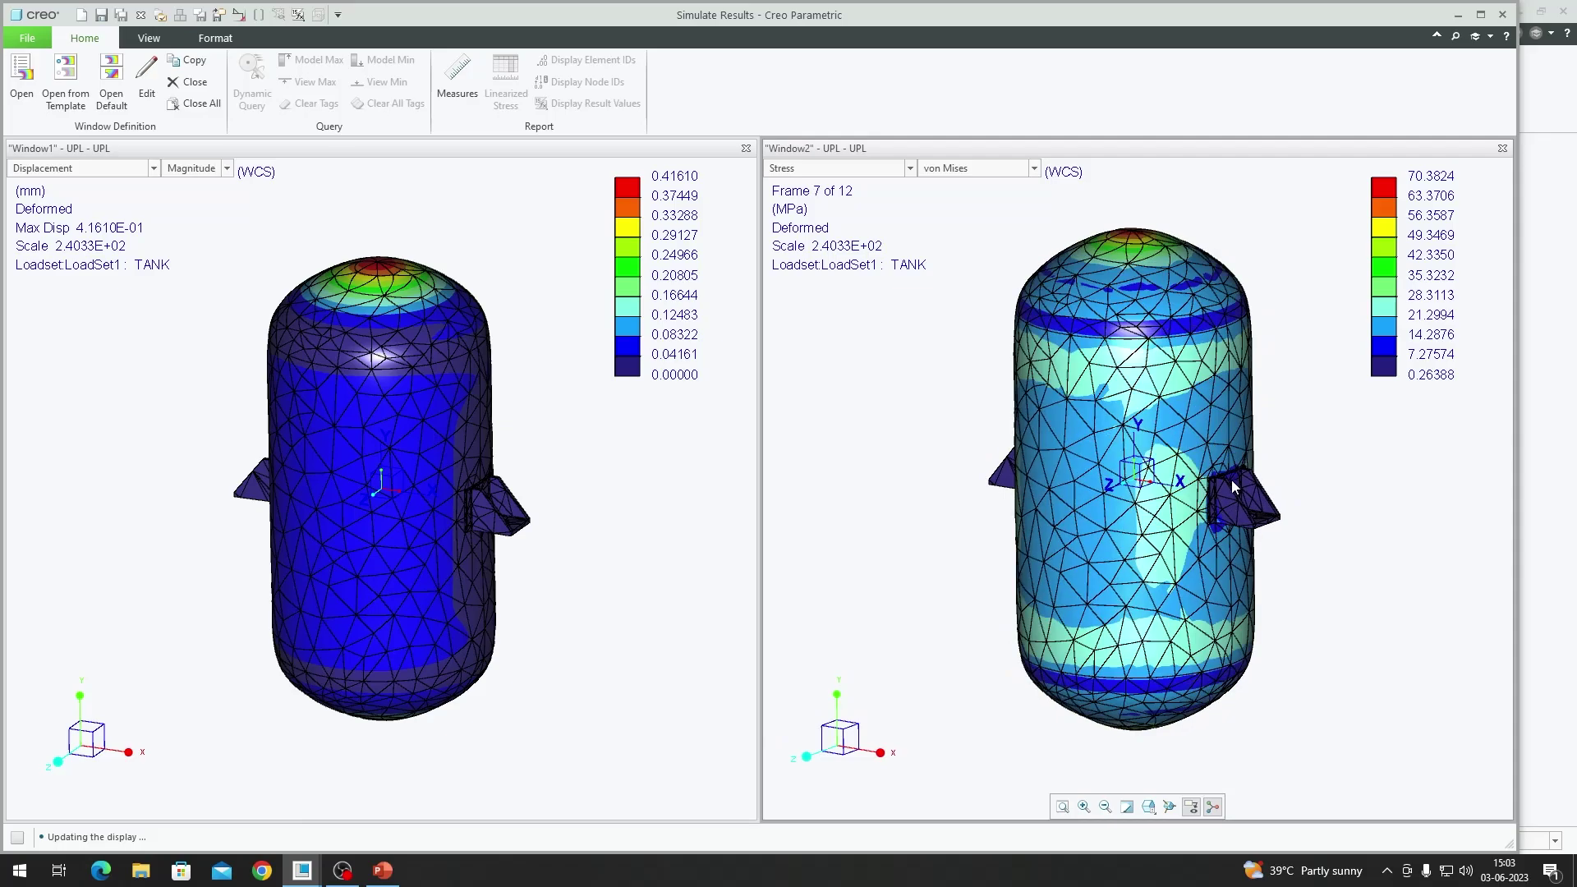
scroll(1233, 486, up, 3)
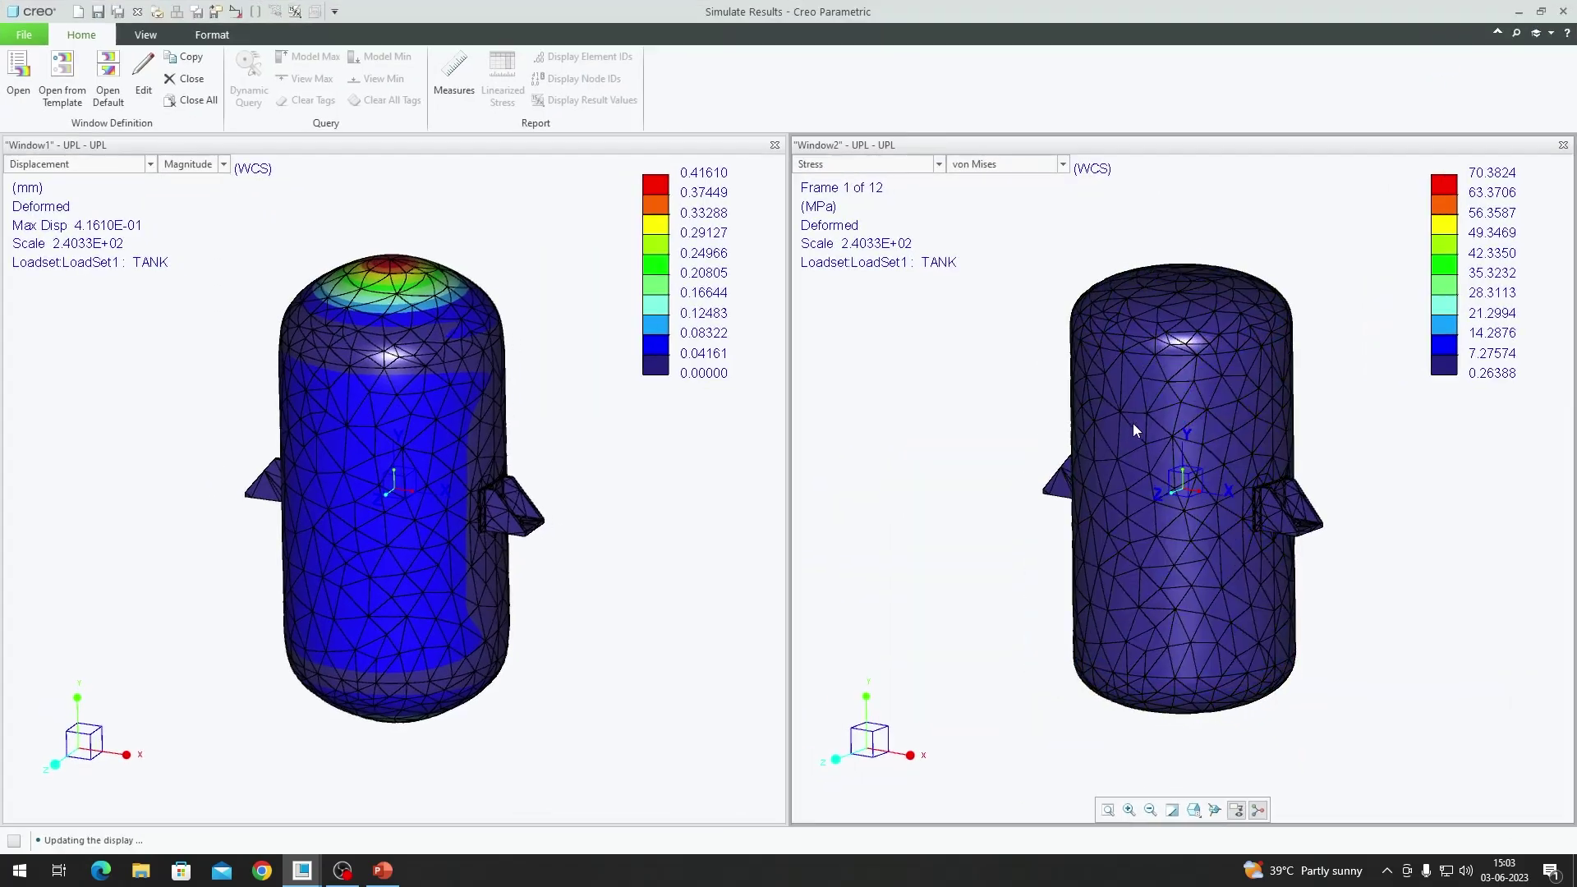
- Turn off the animation in the stress result window and show it again
double_click(982, 451)
click(836, 565)
click(863, 664)
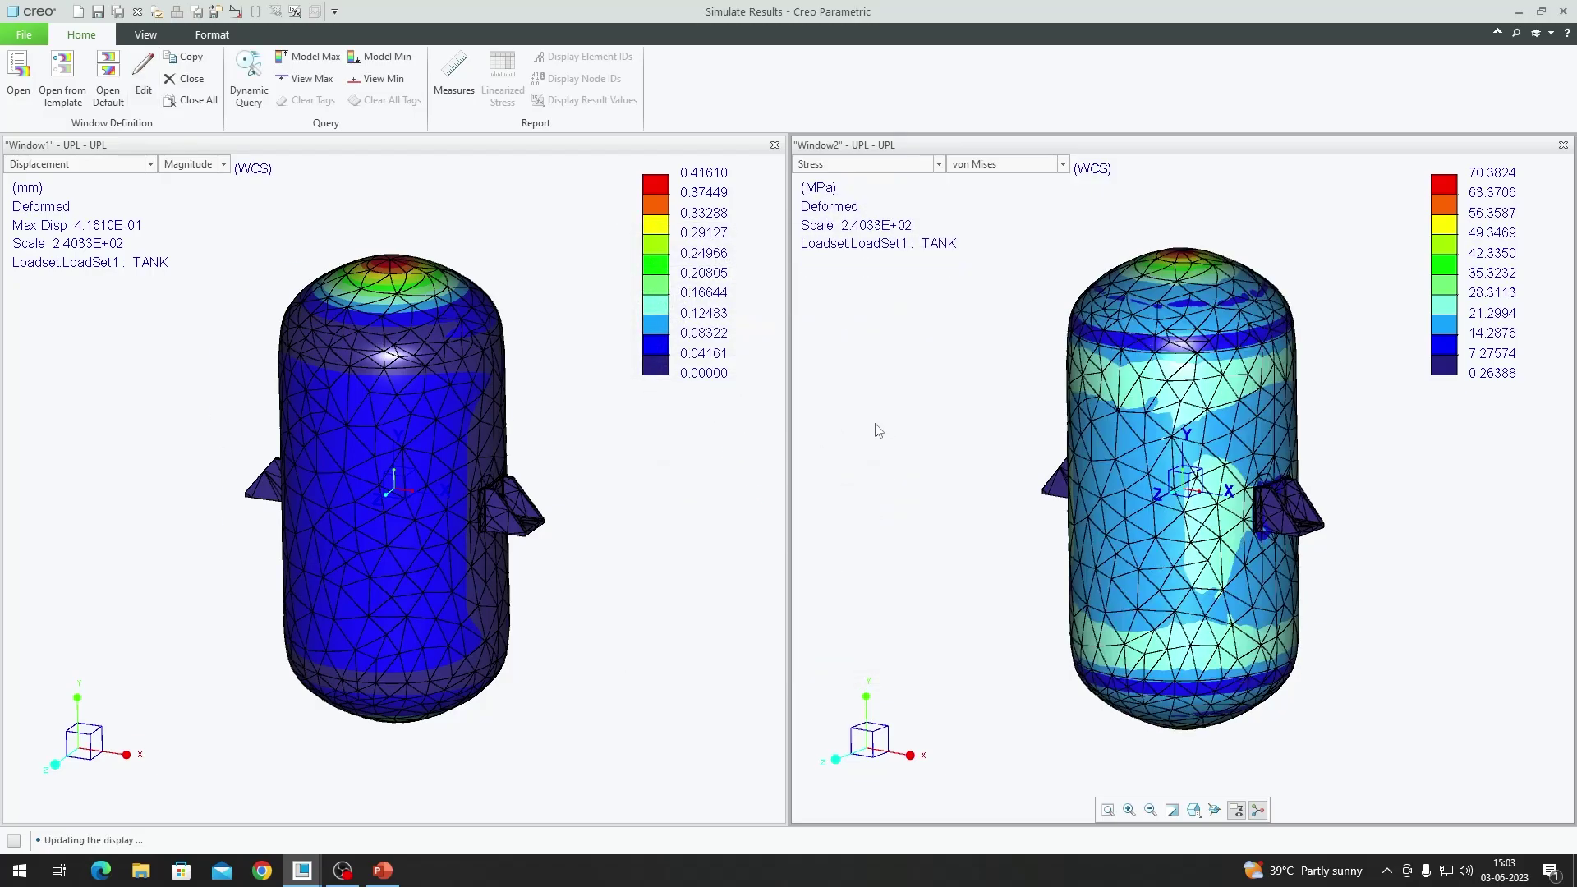
- Edit the stress legend to run from a minimum of 0 to a maximum of 40
click(212, 35)
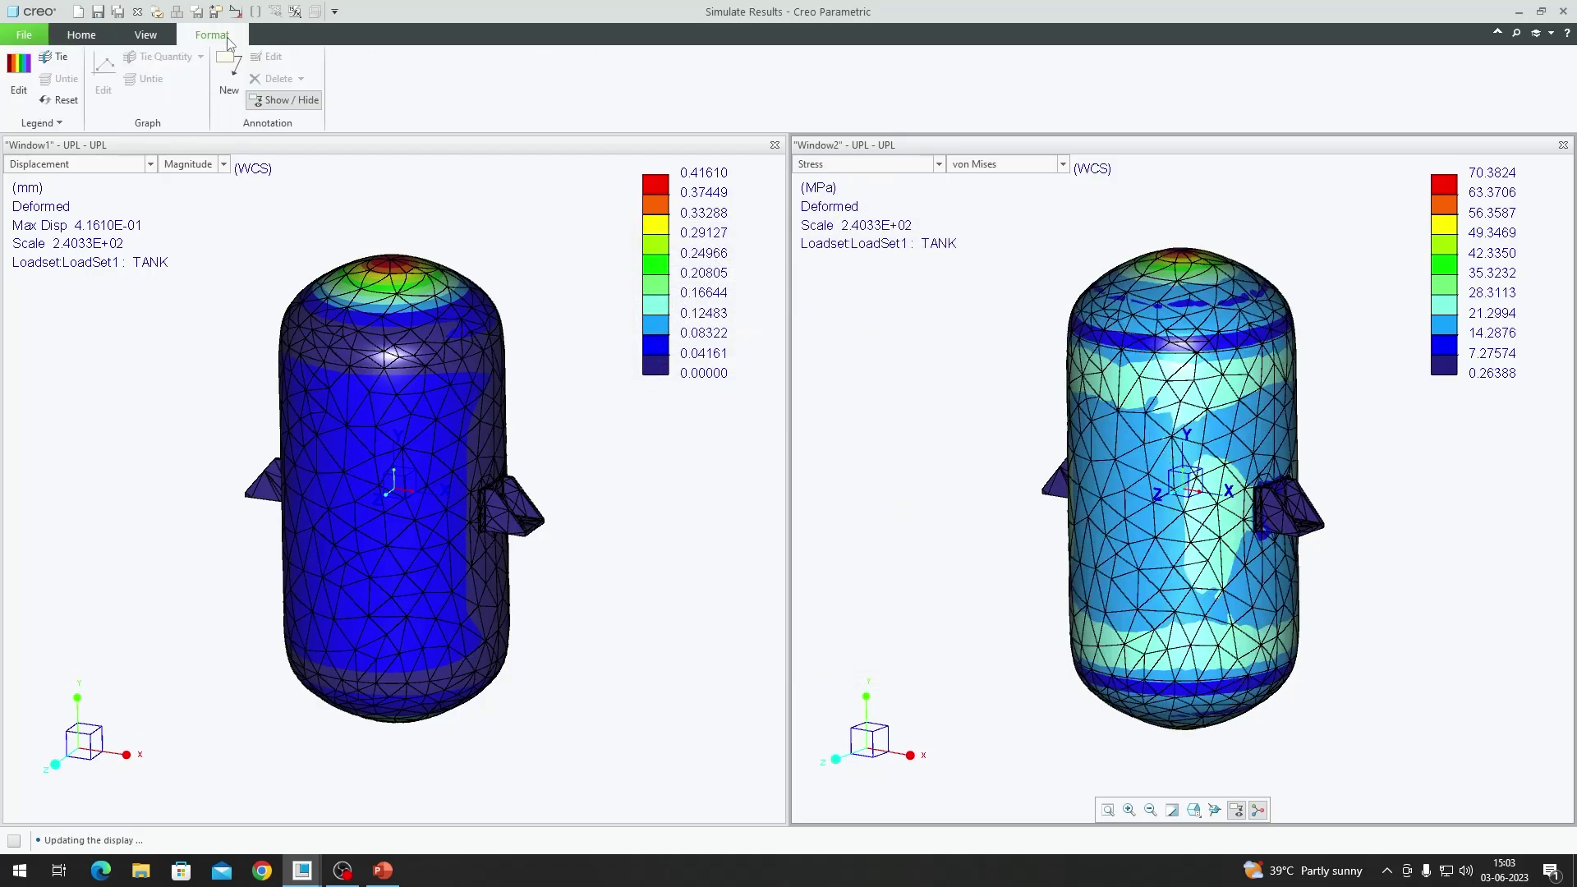
click(19, 73)
click(1312, 540)
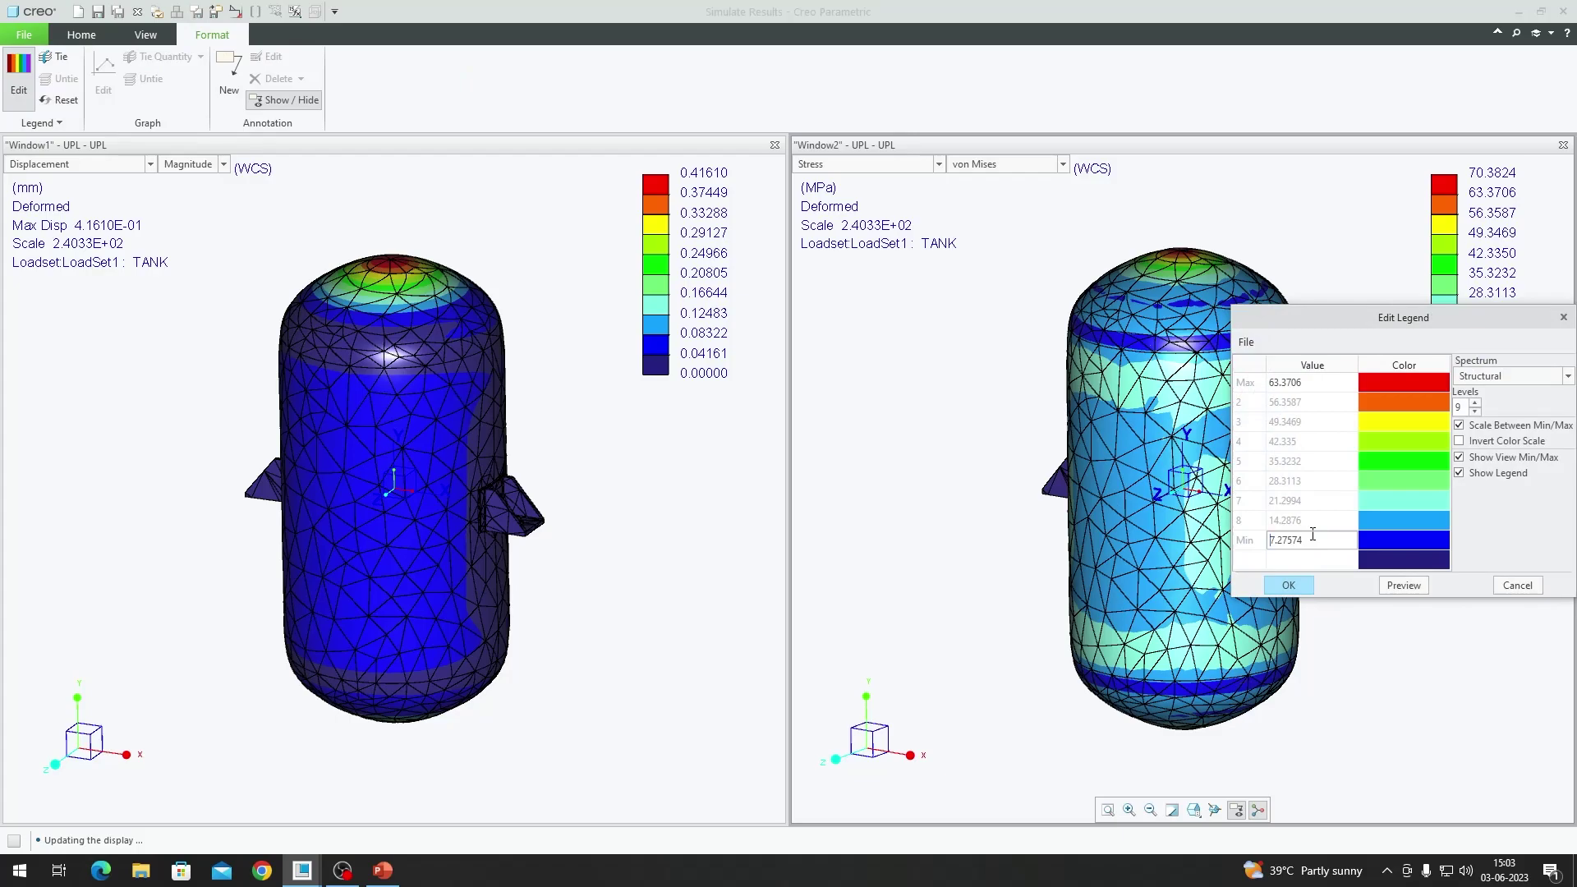
text(0)
key(Return)
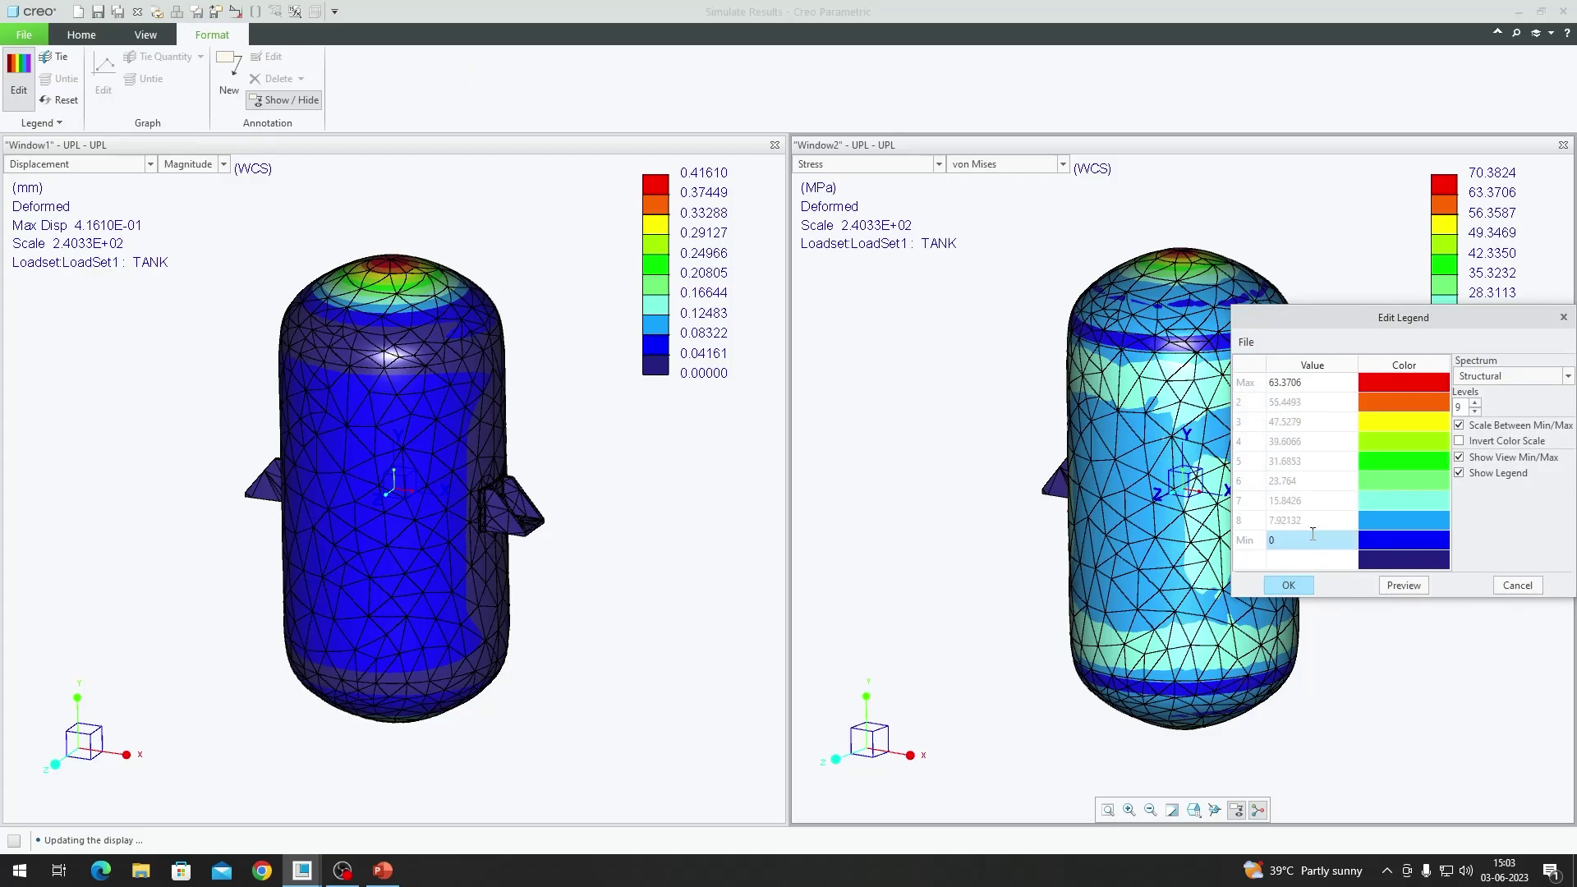
click(1305, 383)
text(40)
key(Return)
click(1288, 585)
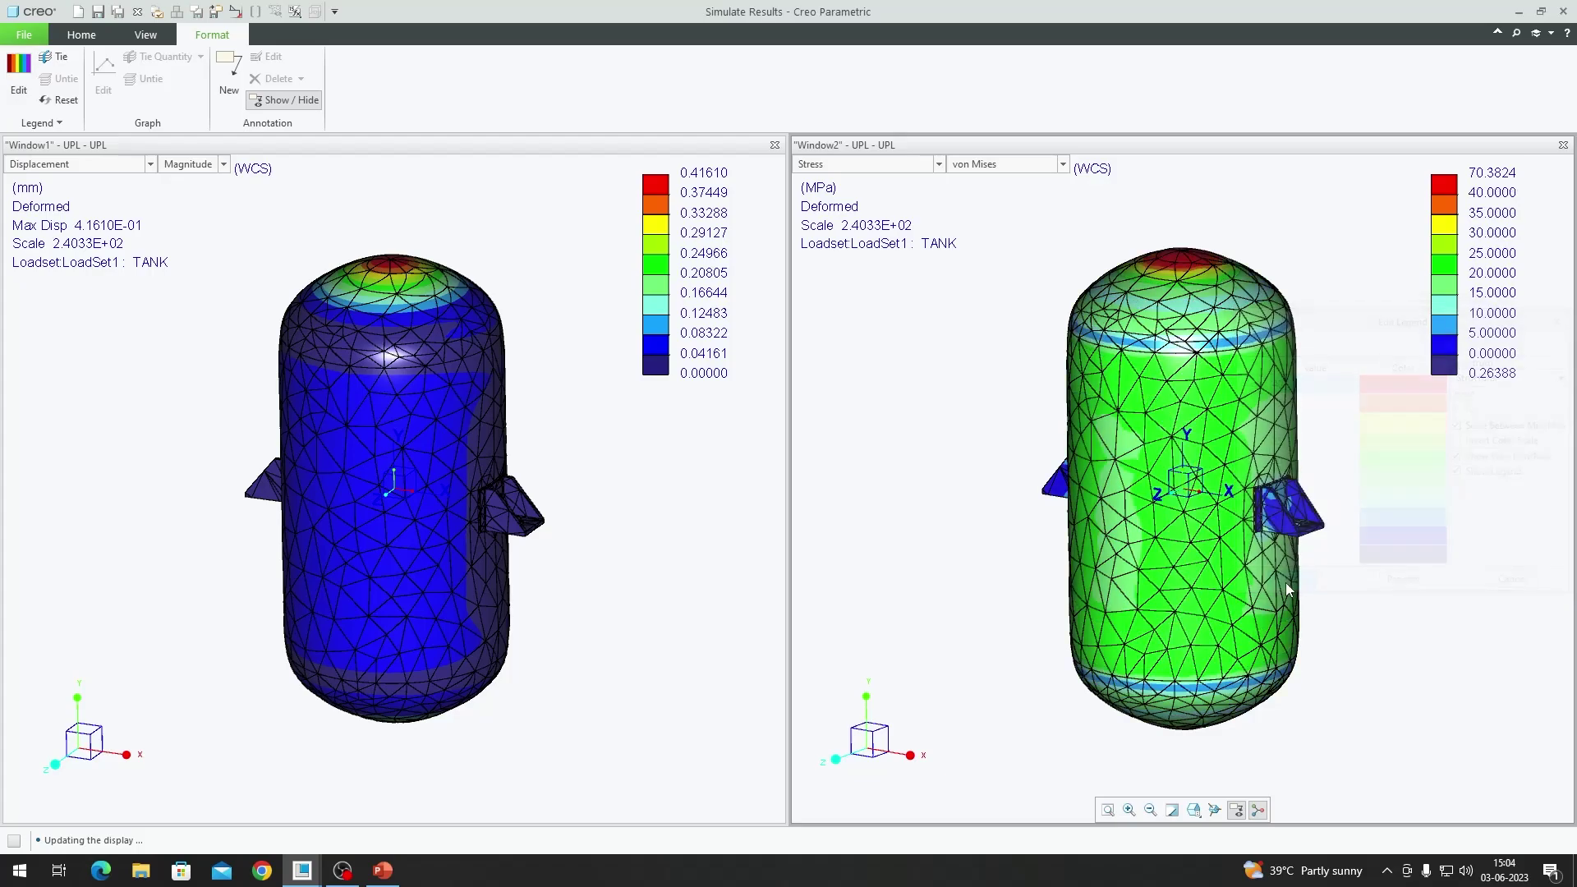
- Start a dynamic query on the stress result without the query location and tag two points in the red zone of the top dome
scroll(1229, 507, up, 5)
key(ctrl+d)
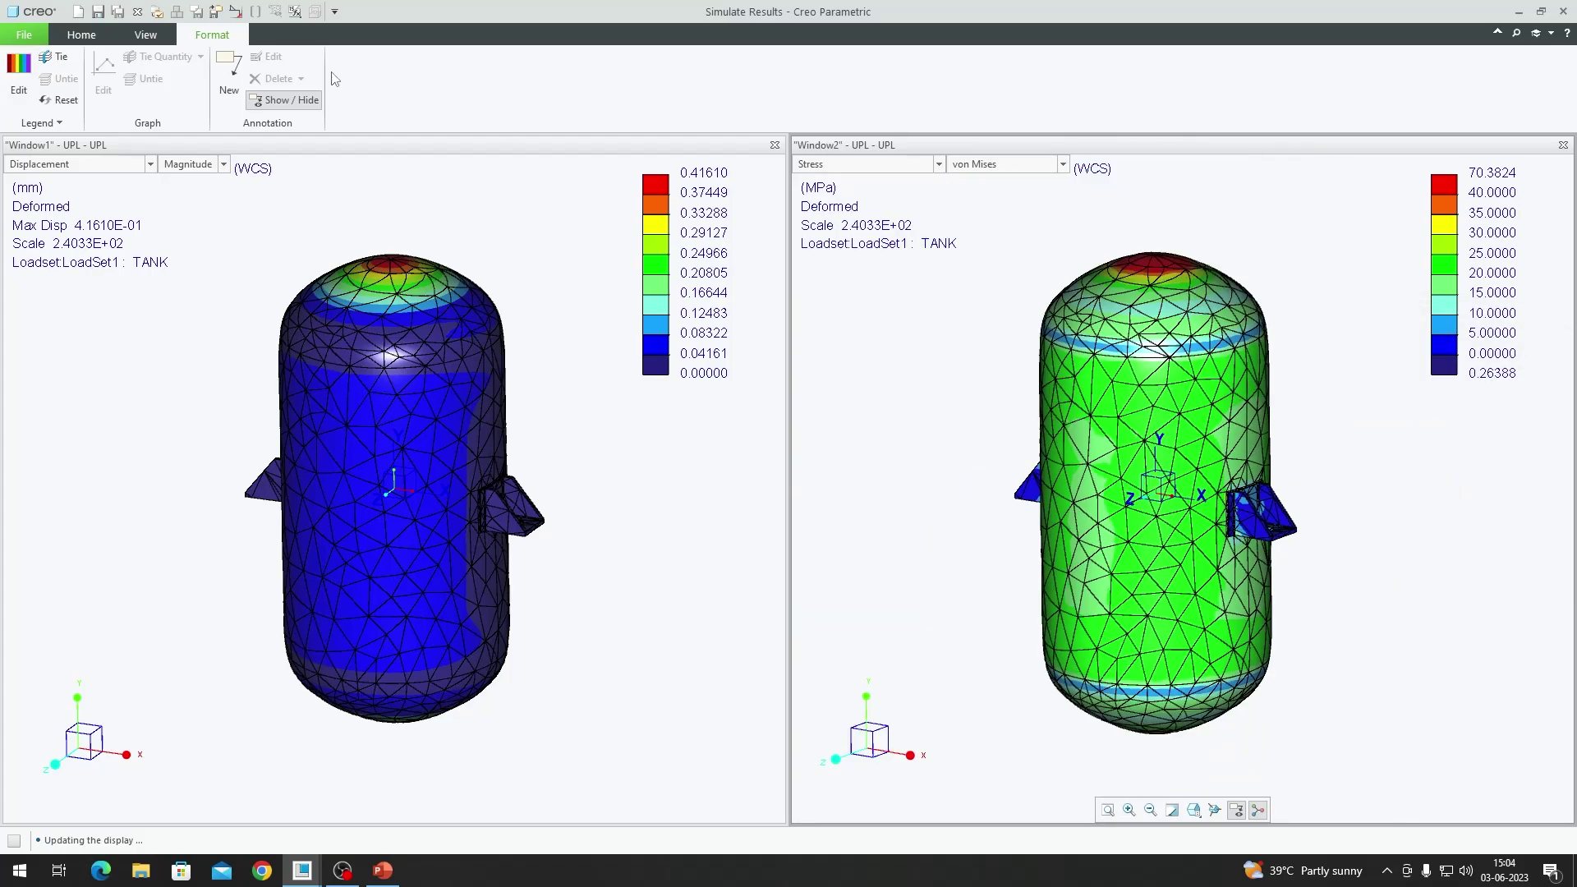
click(82, 35)
click(246, 79)
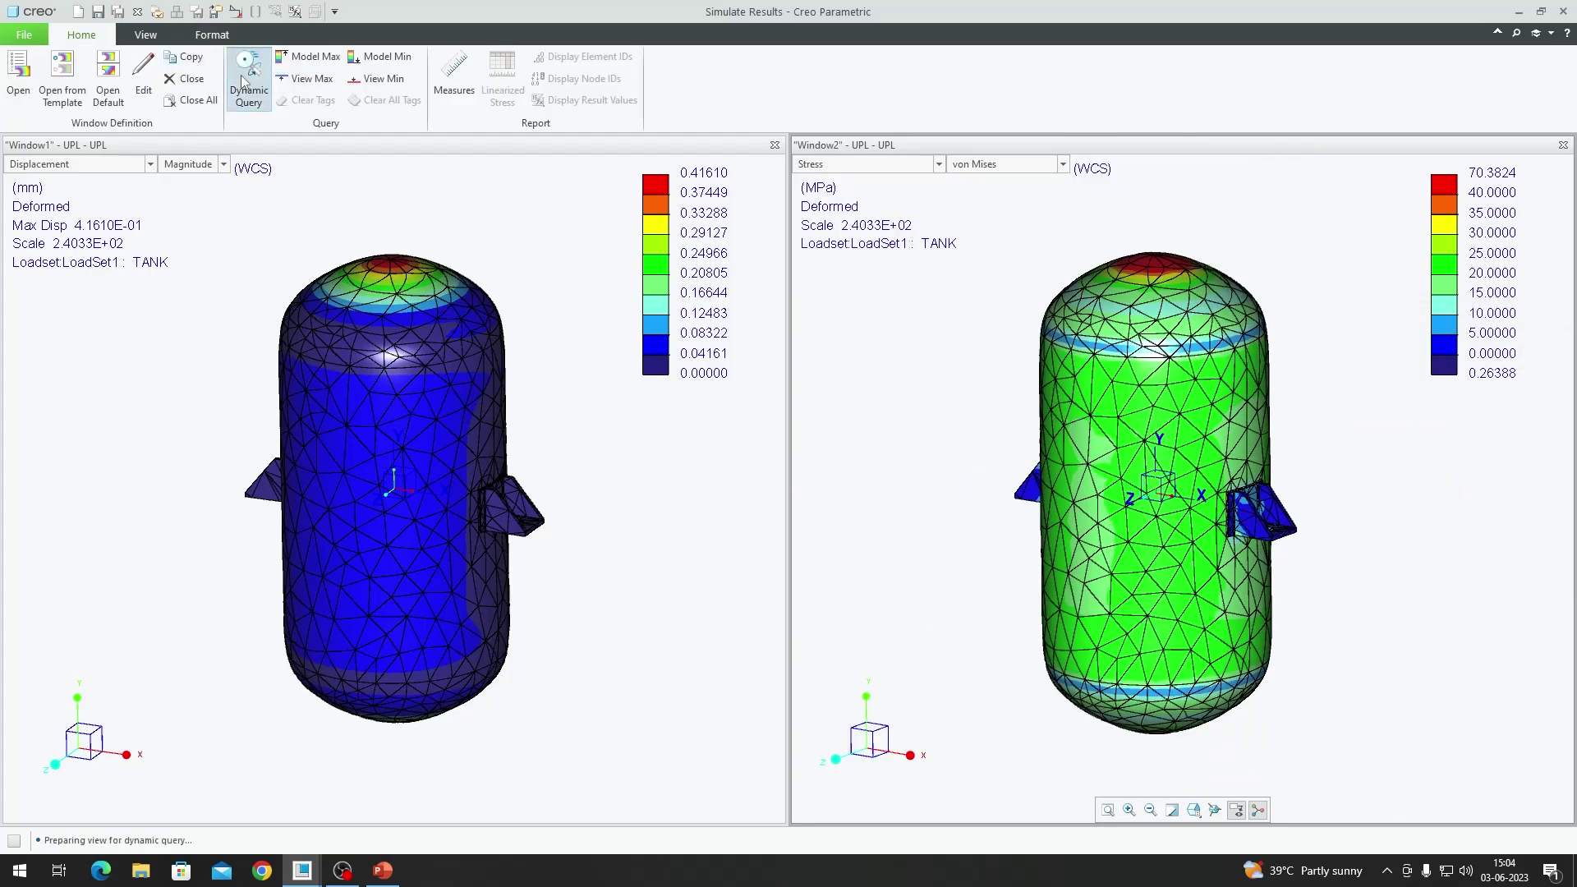
scroll(1197, 271, up, 4)
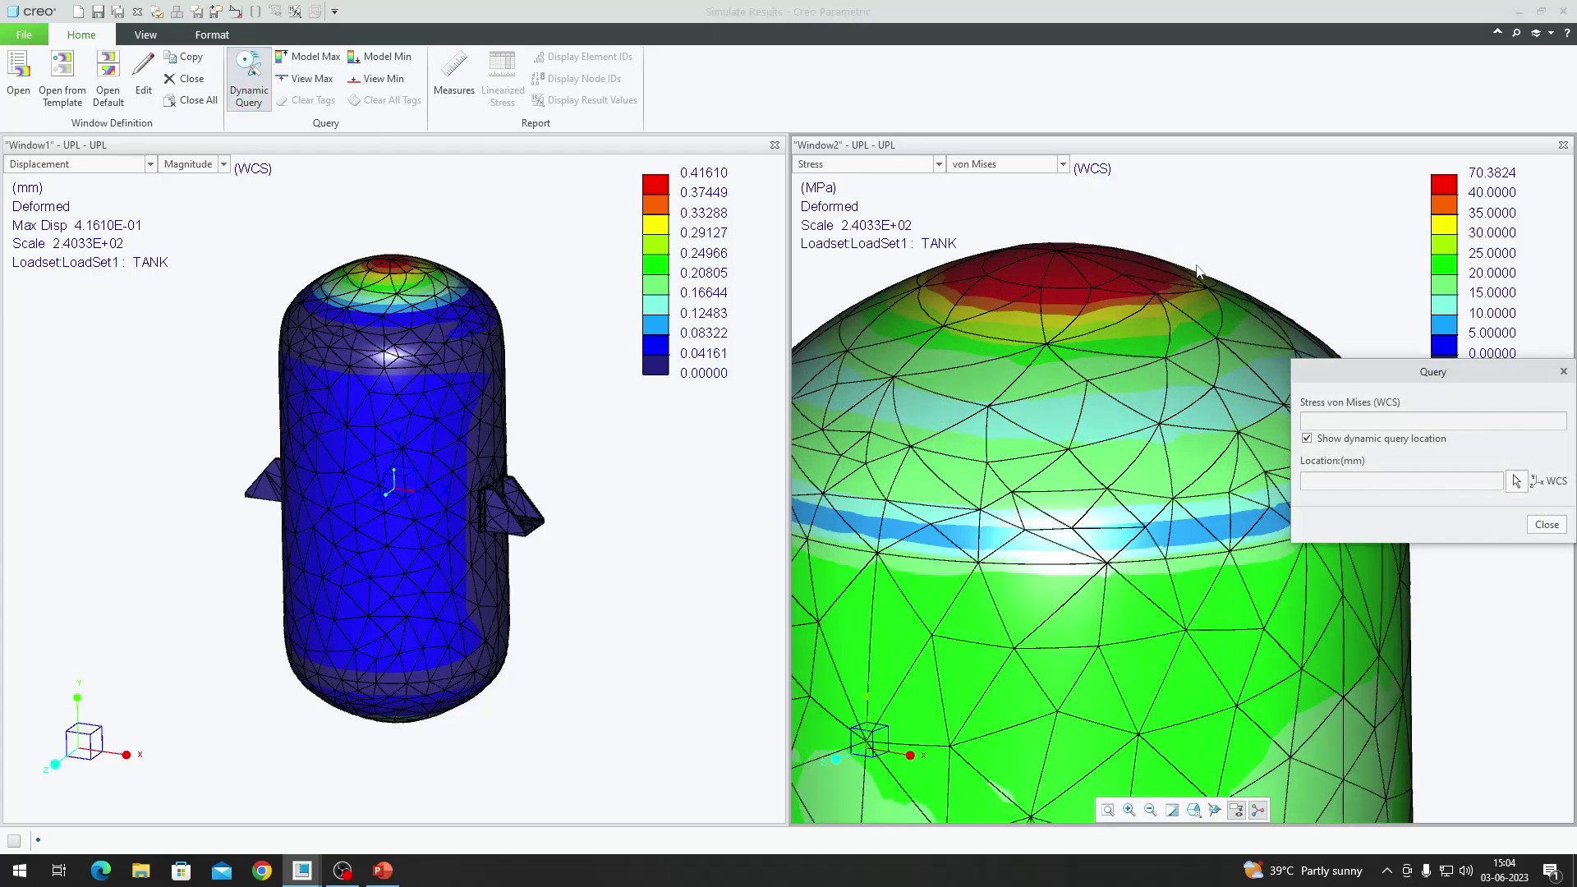
click(1306, 439)
scroll(1139, 366, up, 3)
click(1181, 373)
click(923, 335)
- Probe the von Mises stress across the high-stress zone of the tank's top dome
scroll(1053, 347, down, 2)
scroll(1056, 368, down, 4)
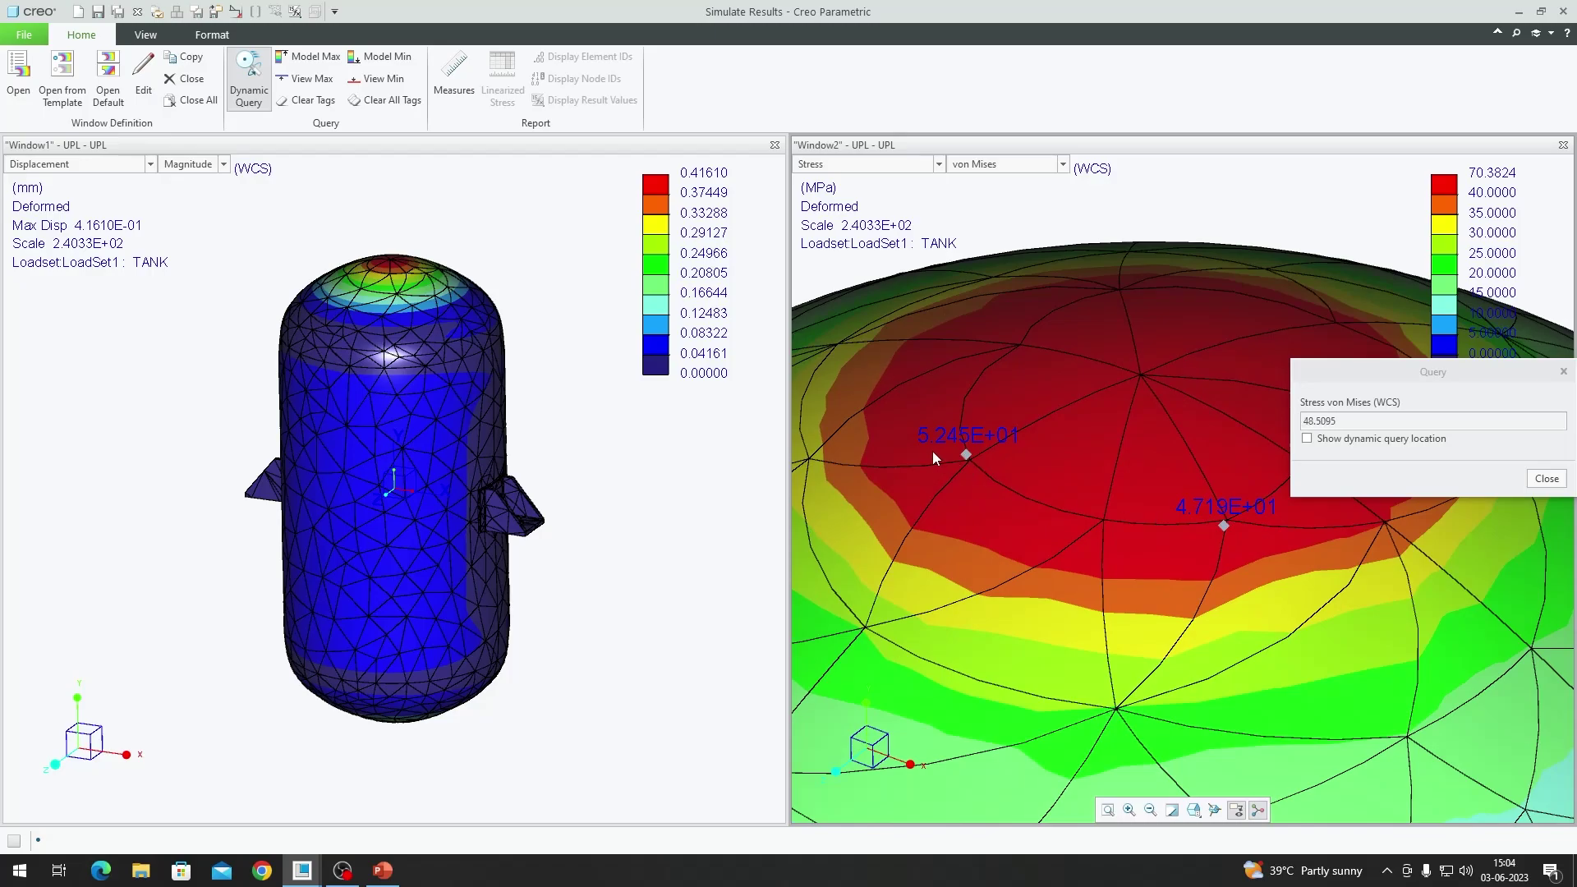
scroll(1031, 422, up, 4)
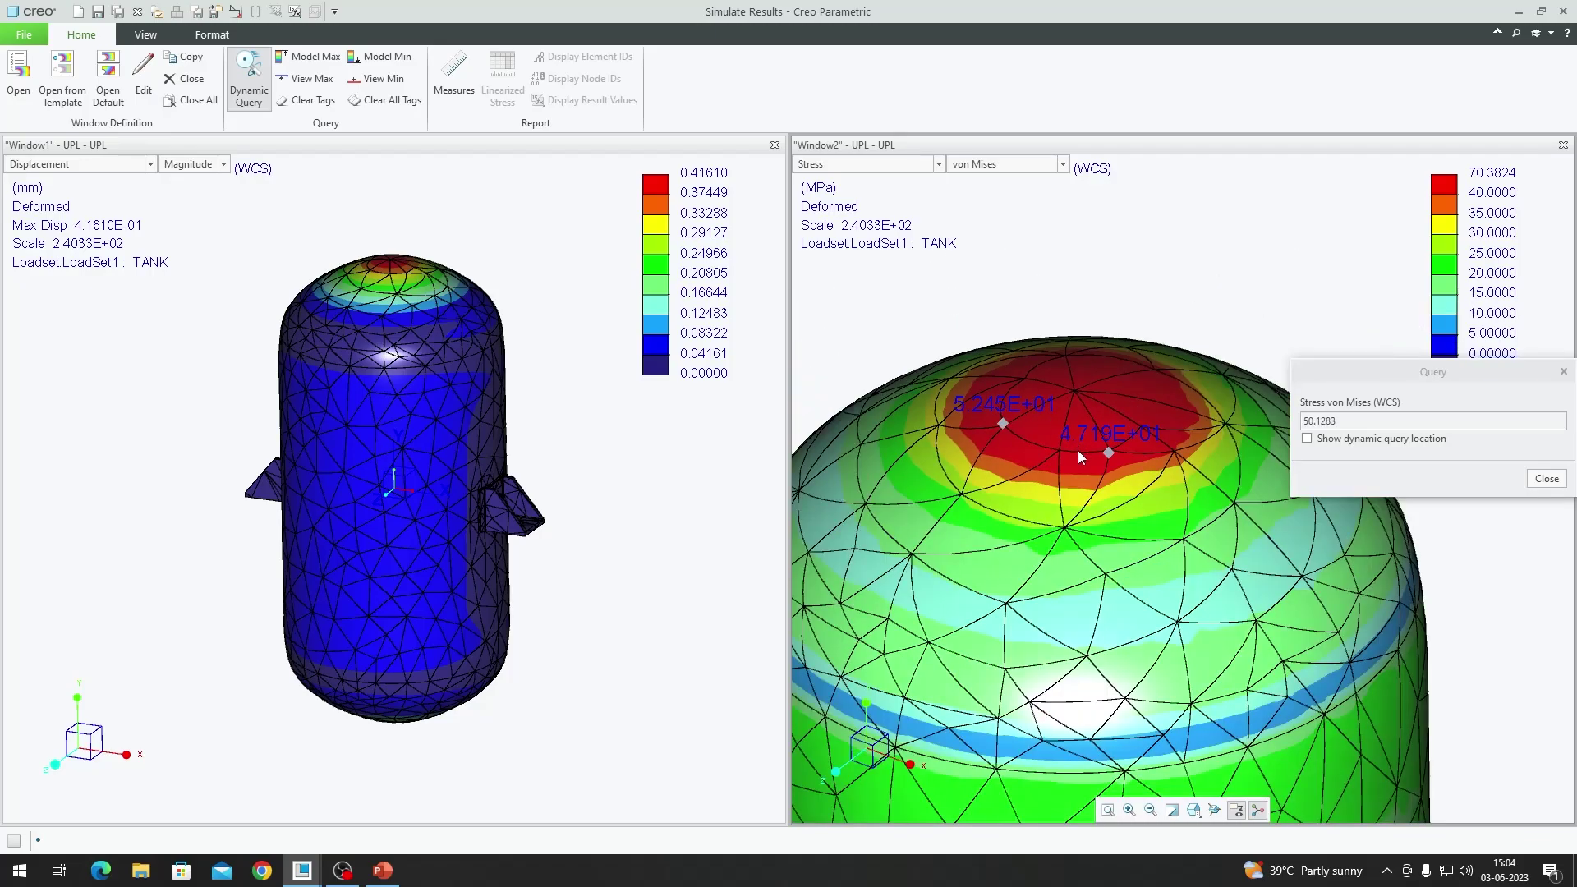
scroll(1043, 446, down, 4)
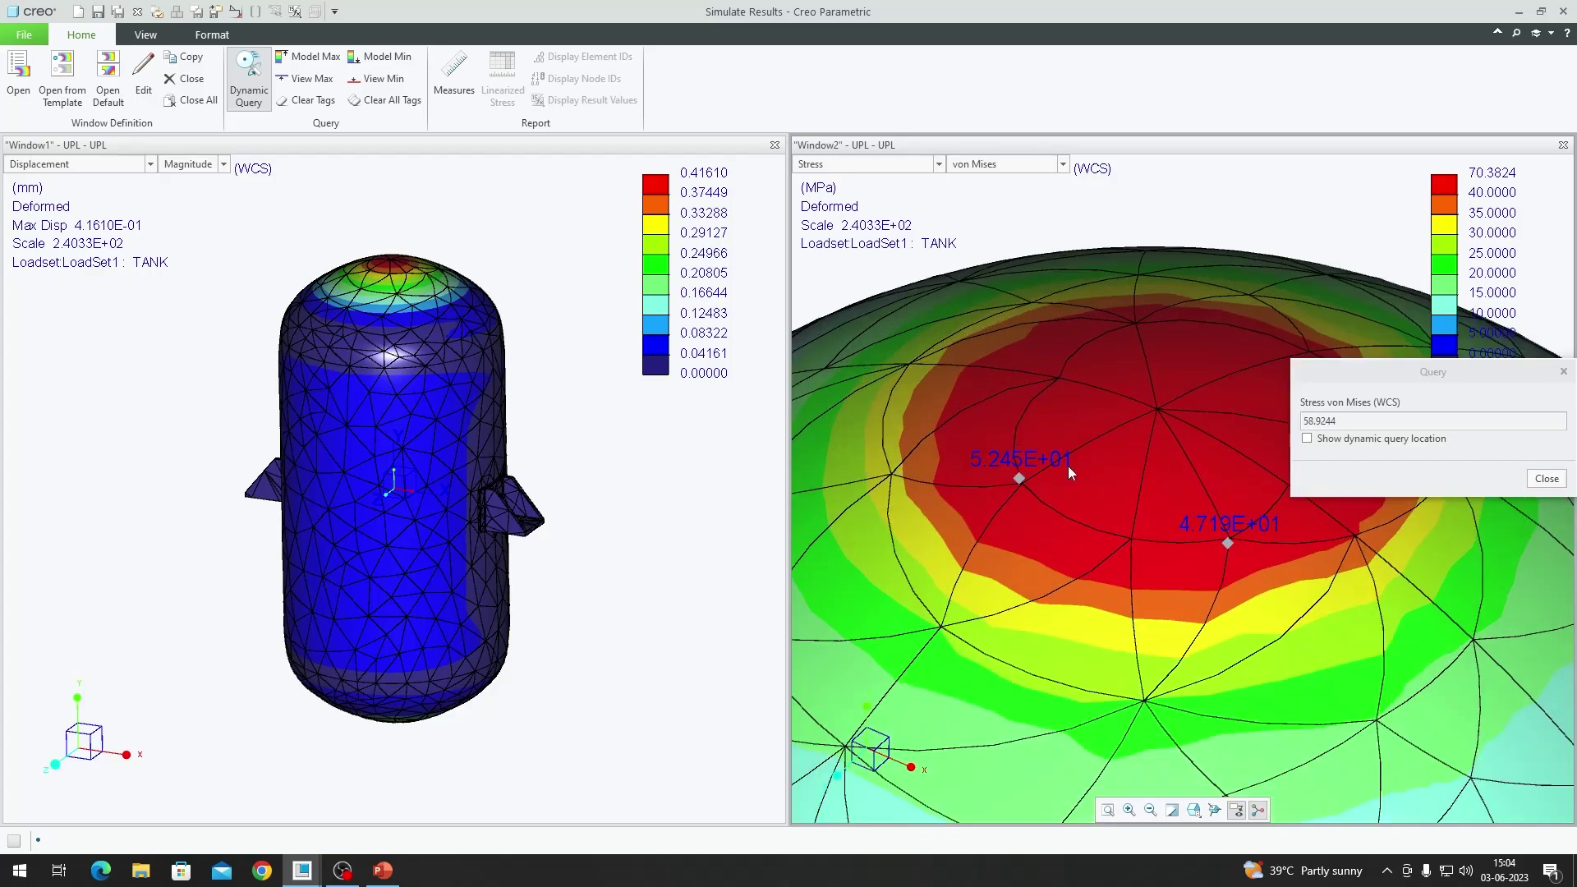
scroll(1056, 447, up, 1)
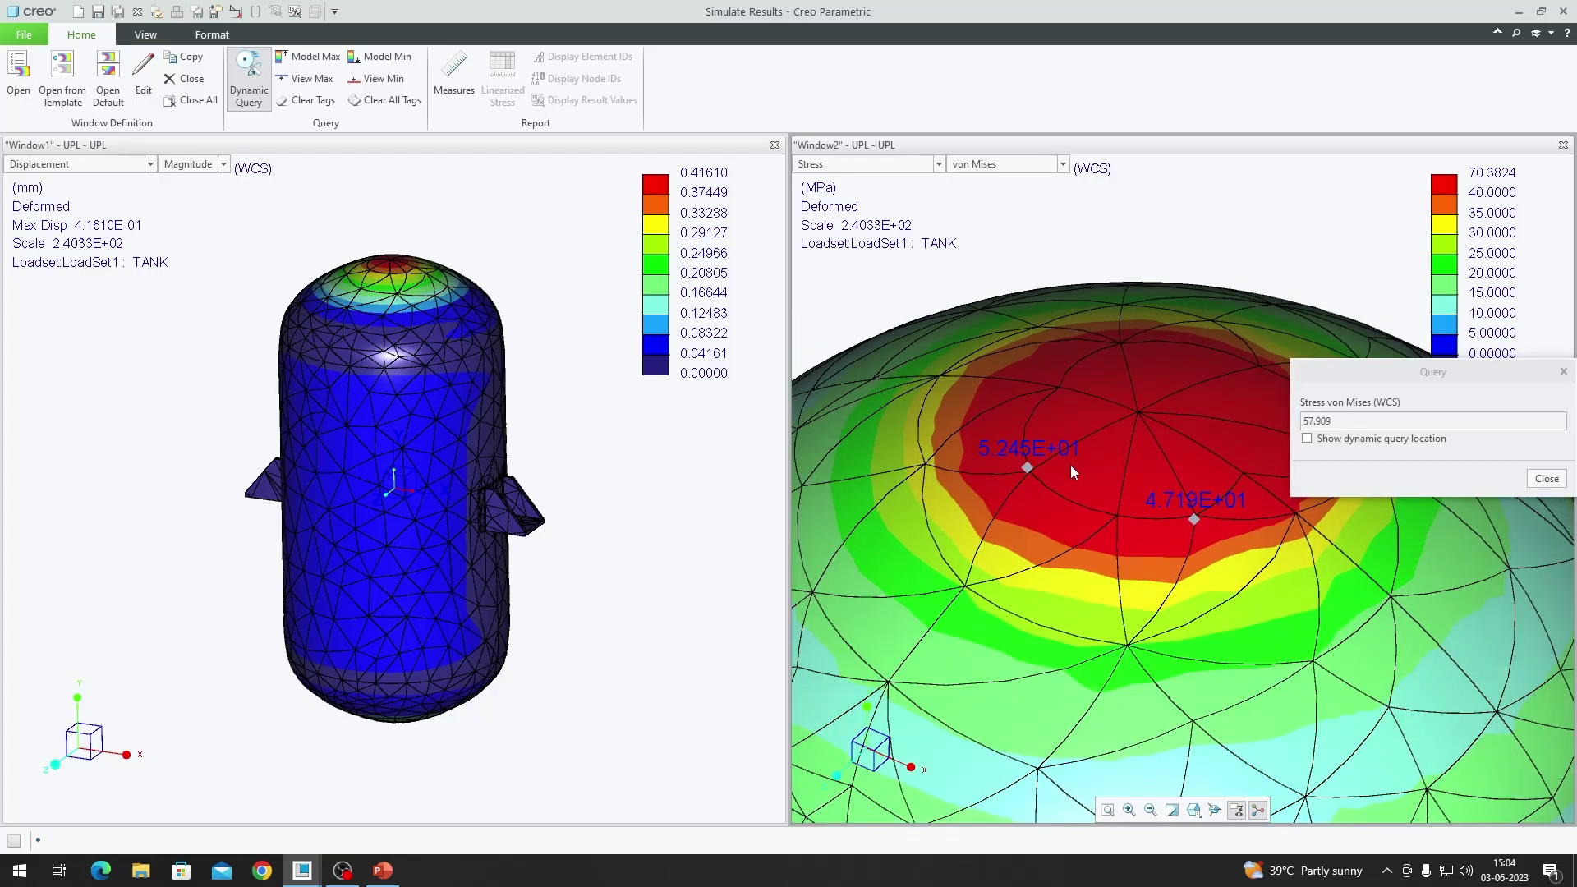
scroll(1071, 465, down, 2)
scroll(1067, 372, up, 4)
- Query the von Mises stress on the shell at the lug support's upper corner and end the dynamic query
scroll(1071, 430, up, 5)
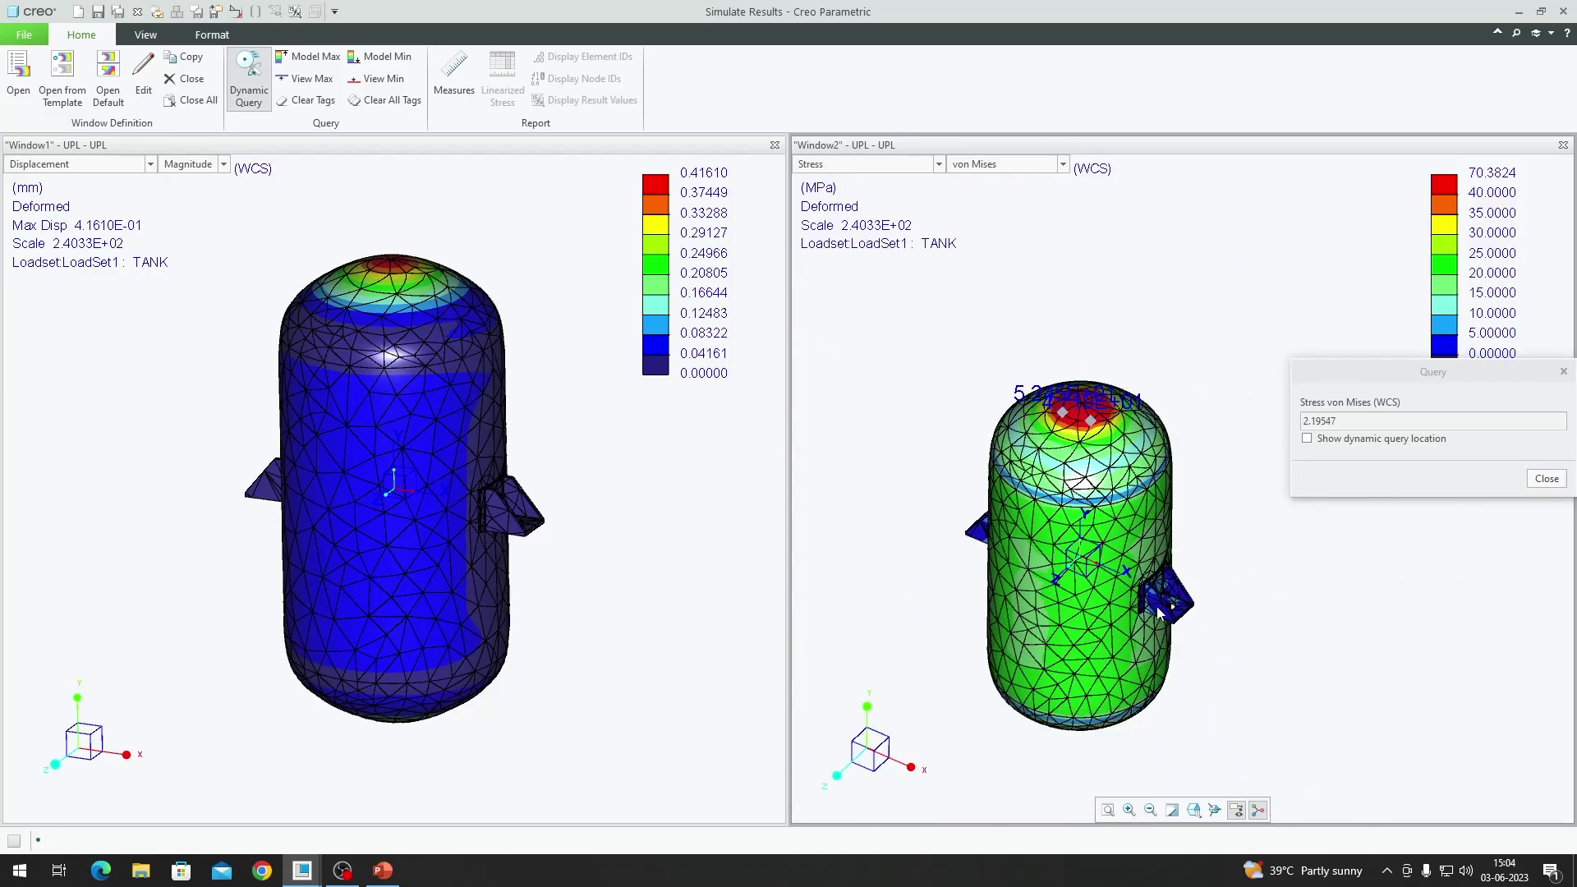
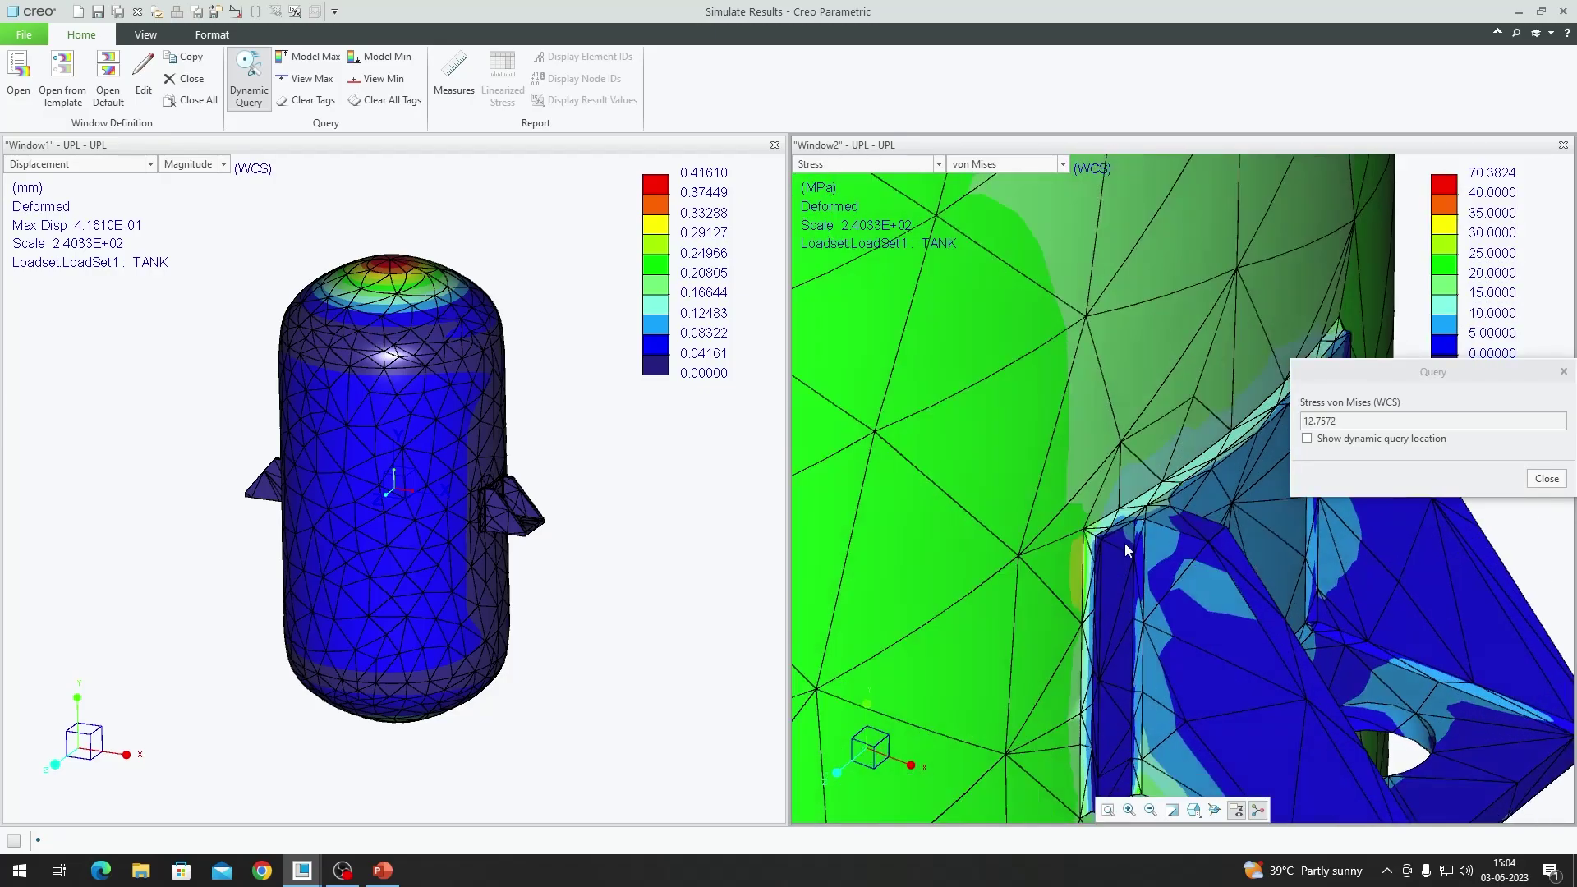
click(1105, 479)
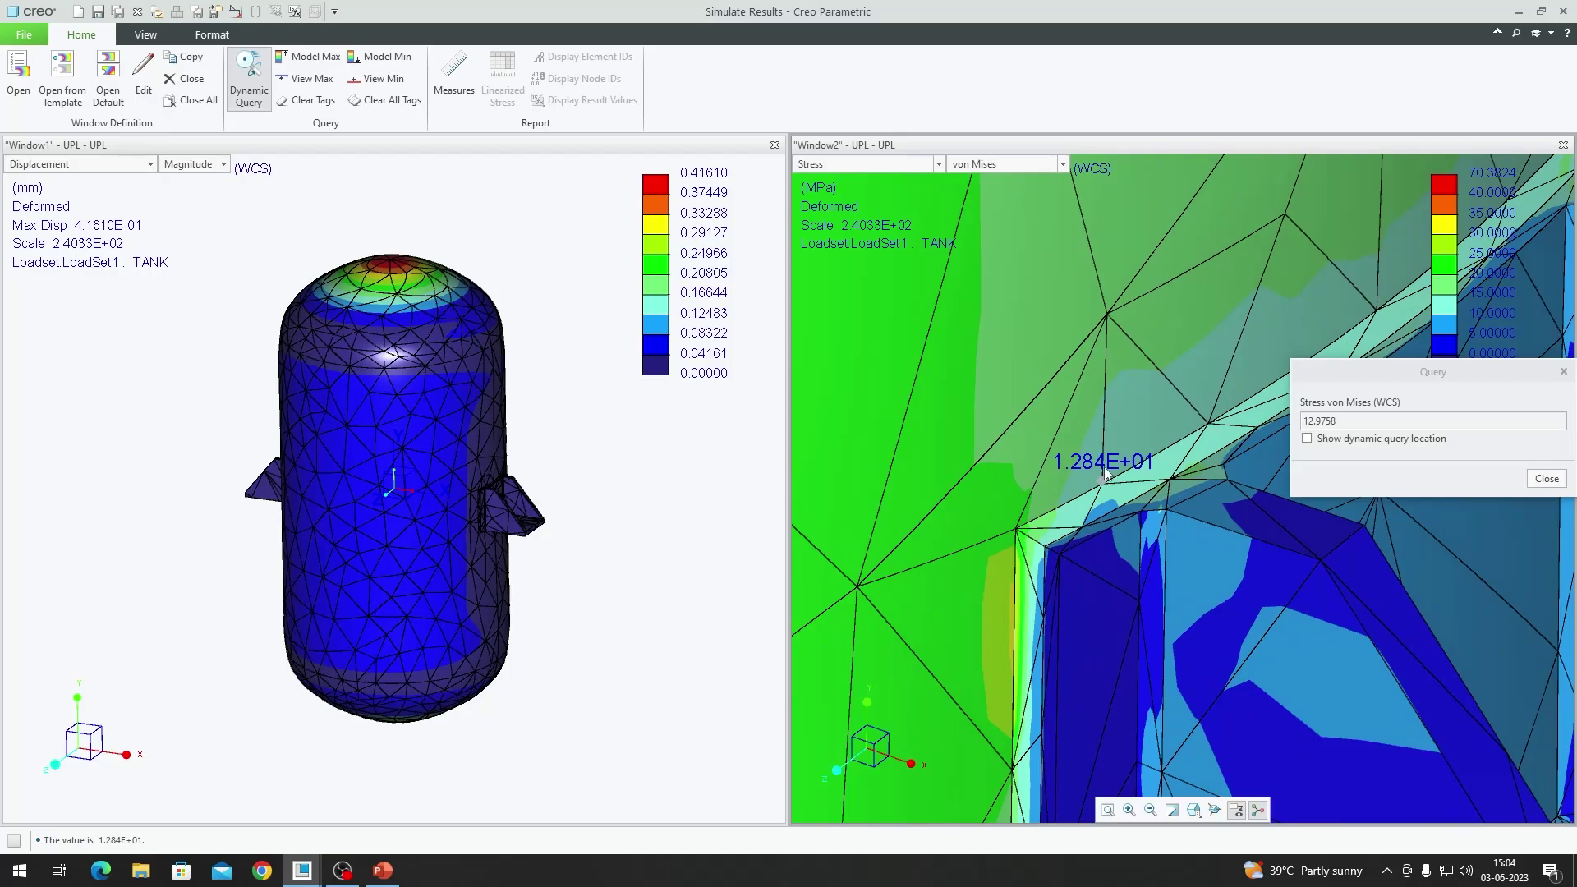
scroll(1182, 509, up, 4)
scroll(1183, 518, up, 5)
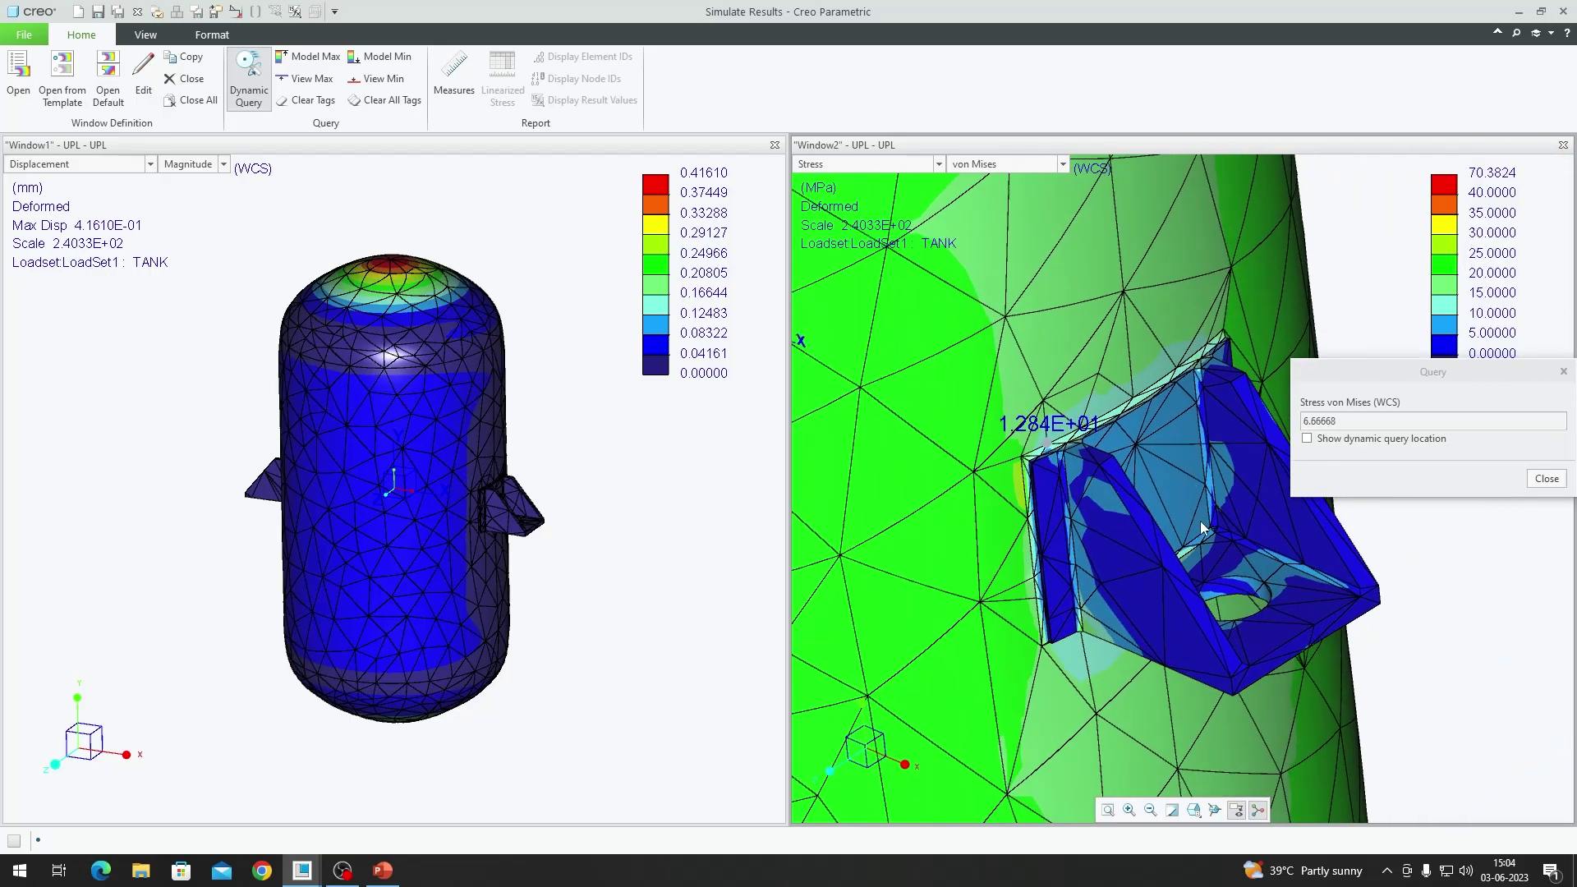
middle_drag(1212, 567, 1176, 575)
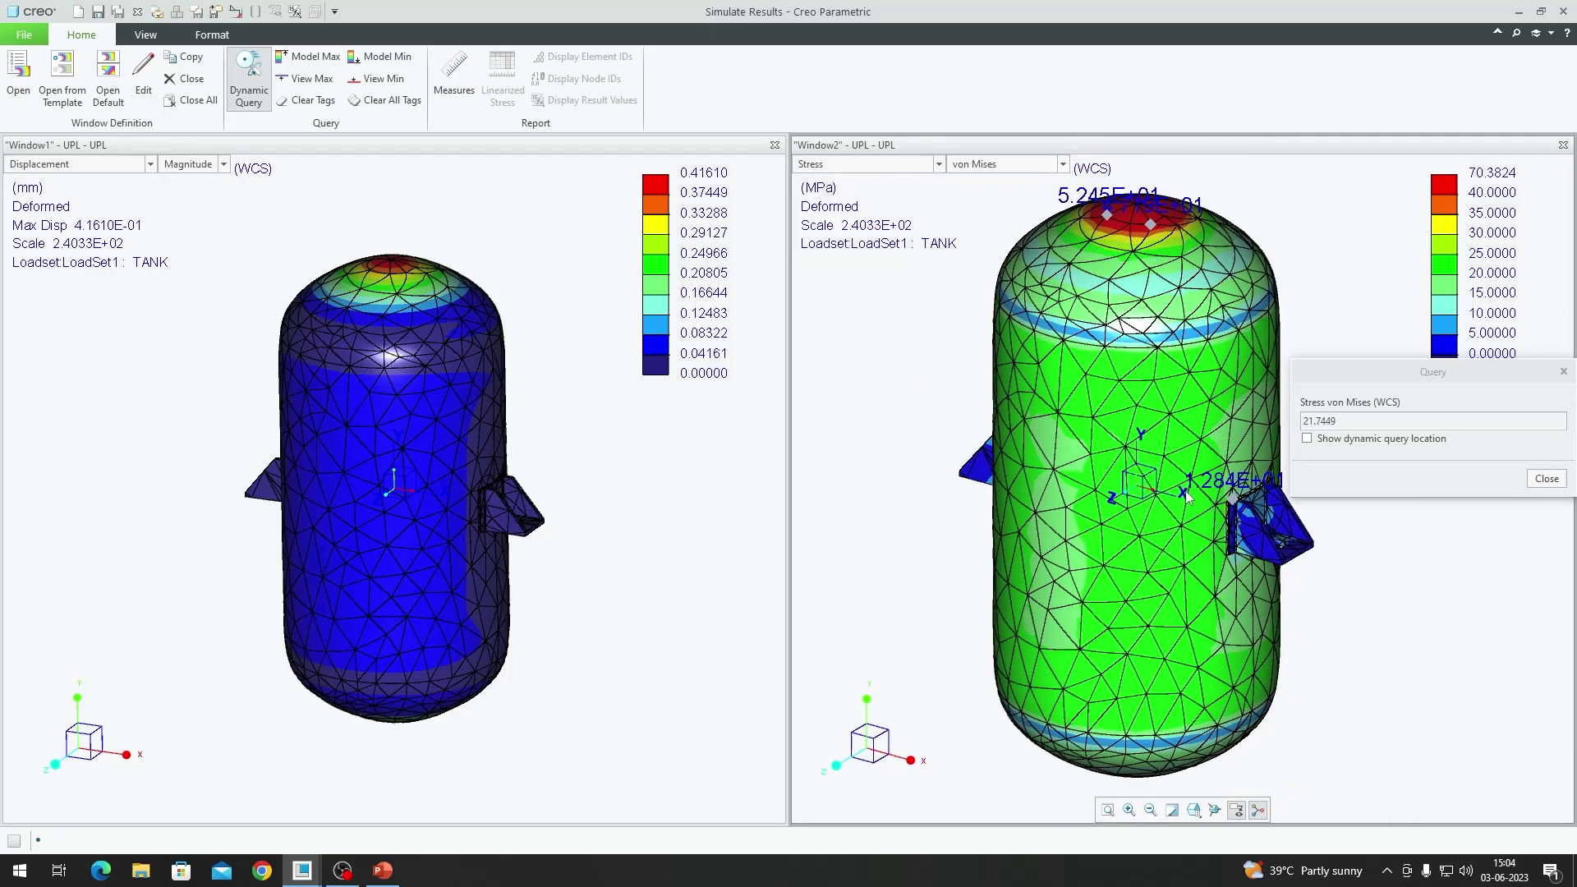
click(1546, 477)
scroll(1160, 522, up, 2)
scroll(1161, 522, down, 1)
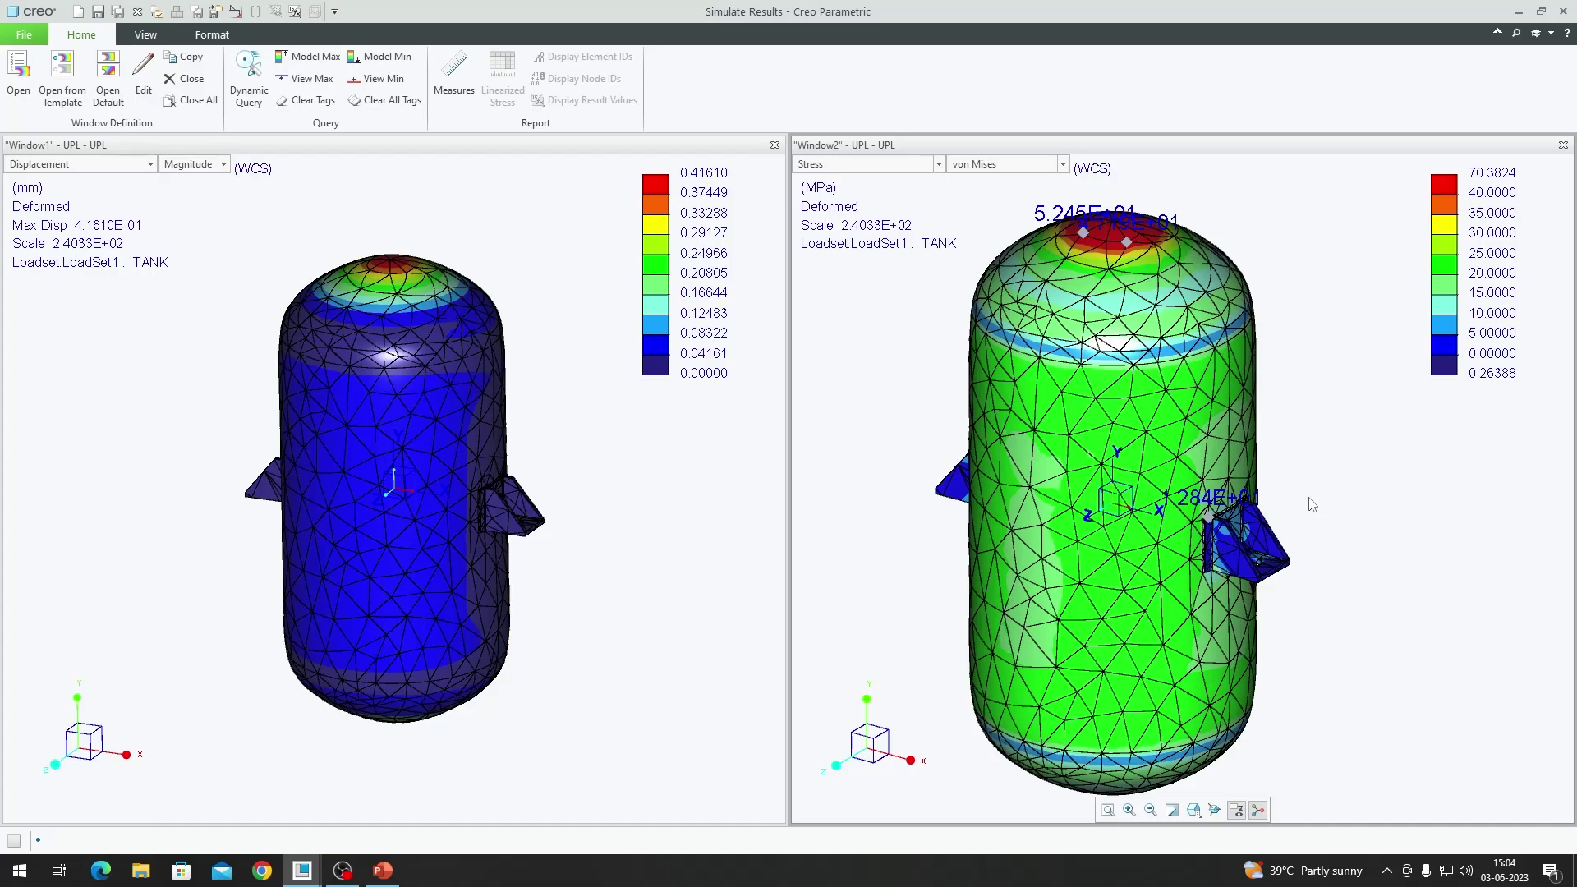
- Exit the simulation results without saving the result windows and close the list of analyses and design studies
click(1563, 12)
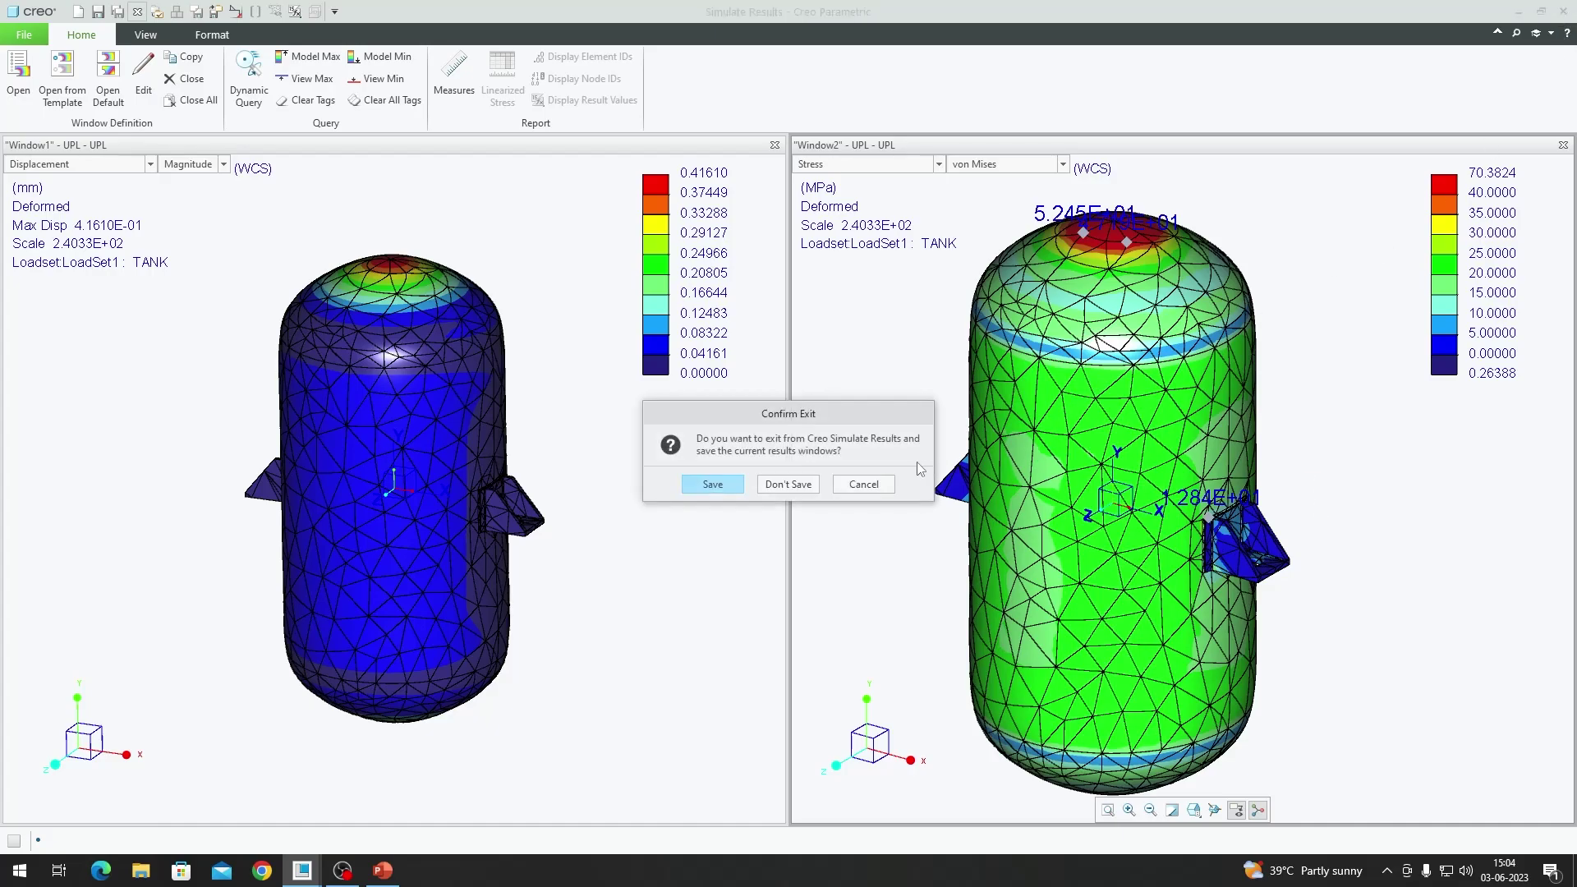
click(792, 485)
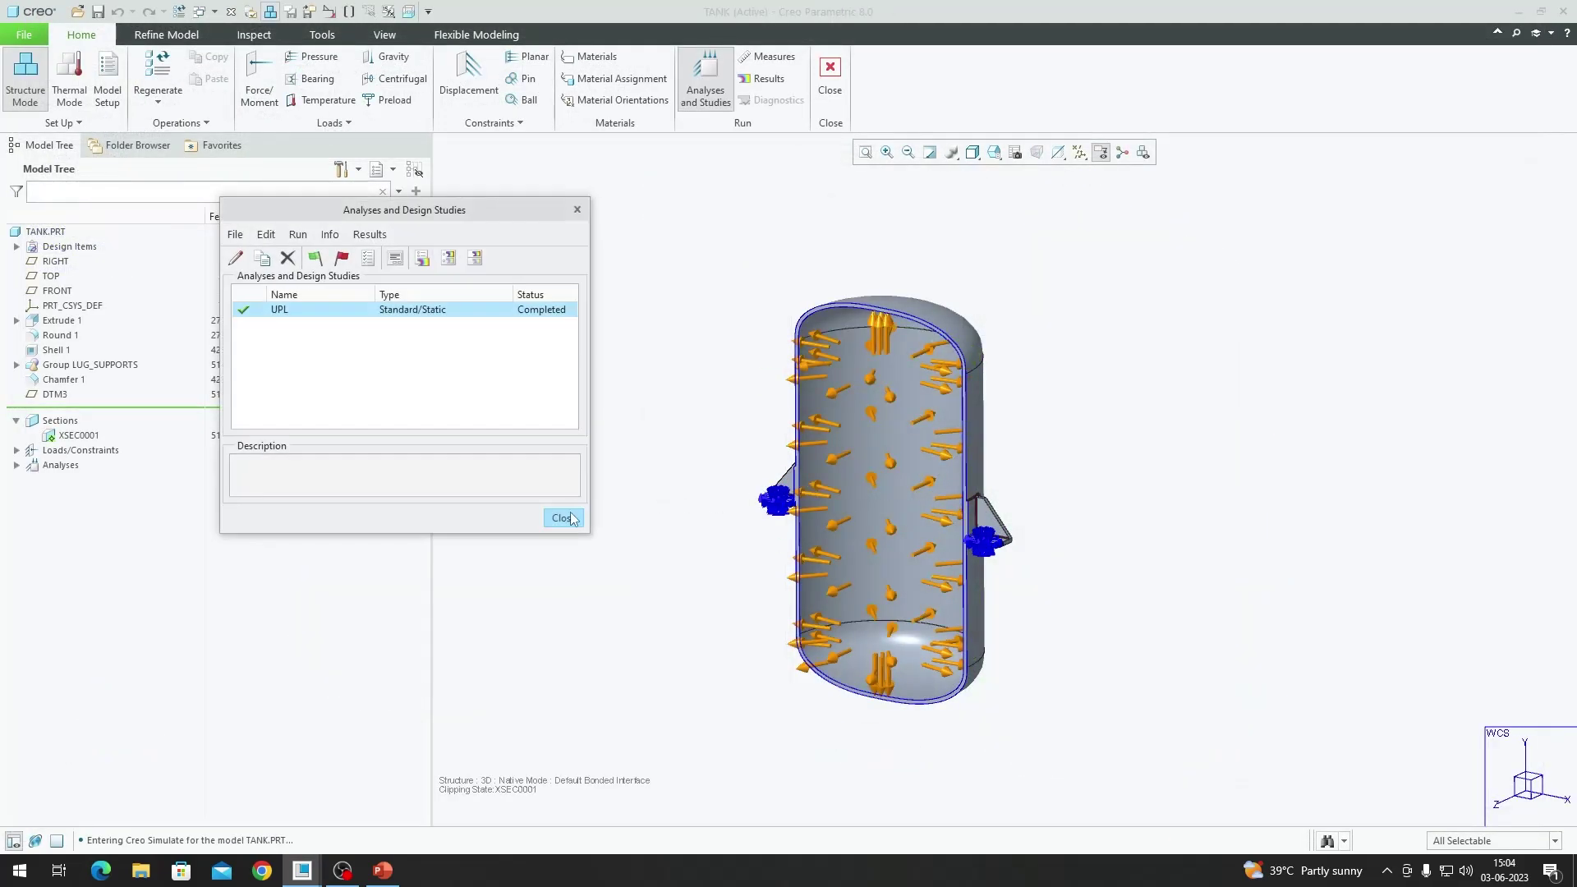
click(572, 518)
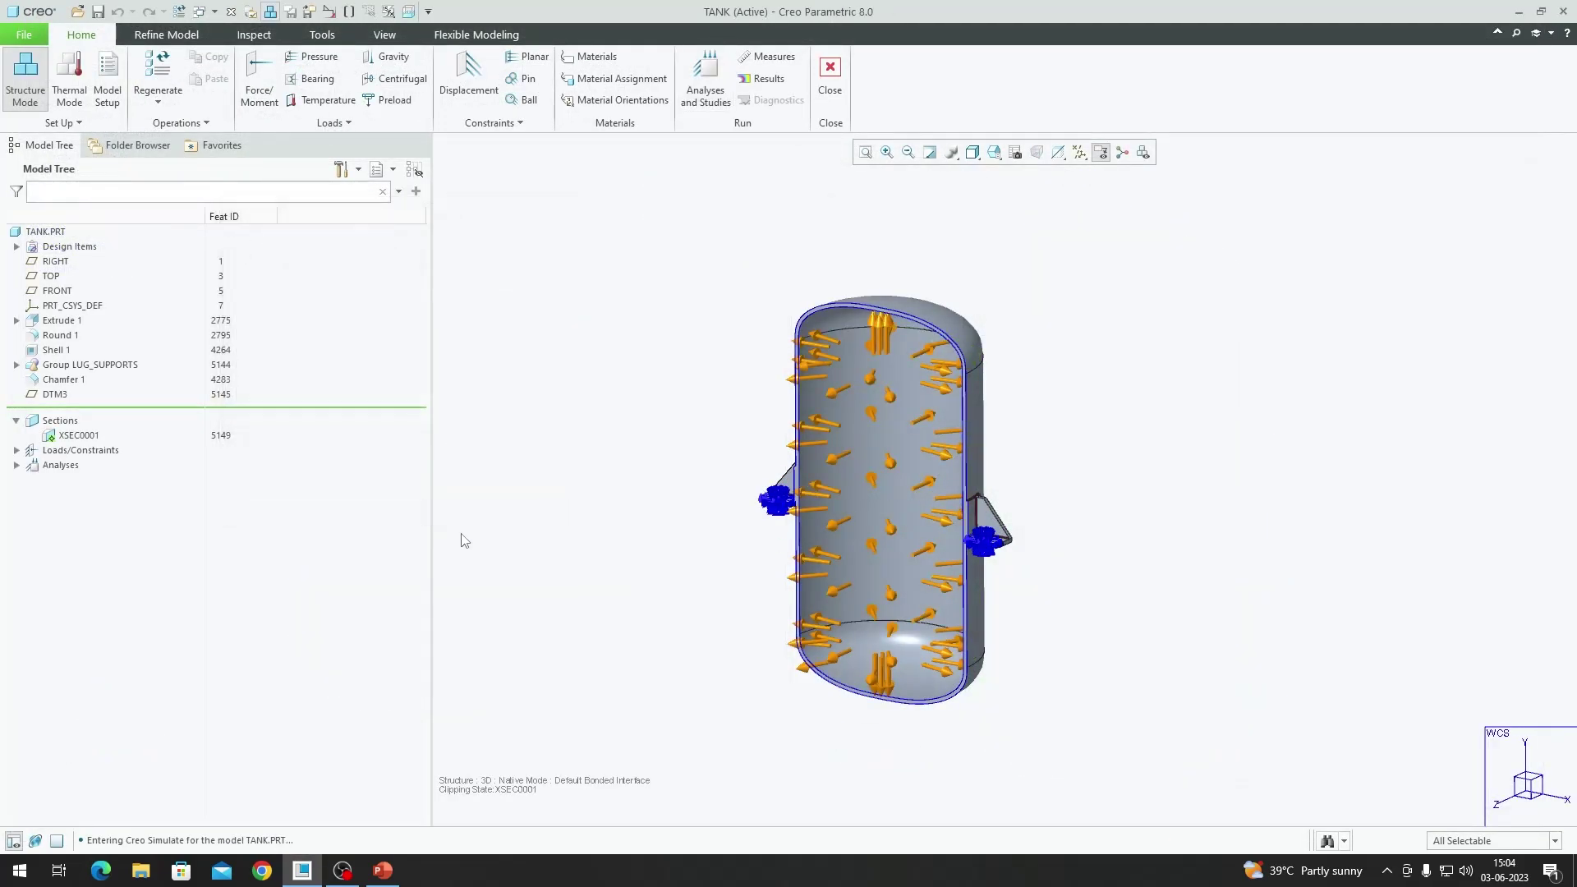
- Hide the pressure load Load1 of LoadSet1 in the tank model
click(16, 450)
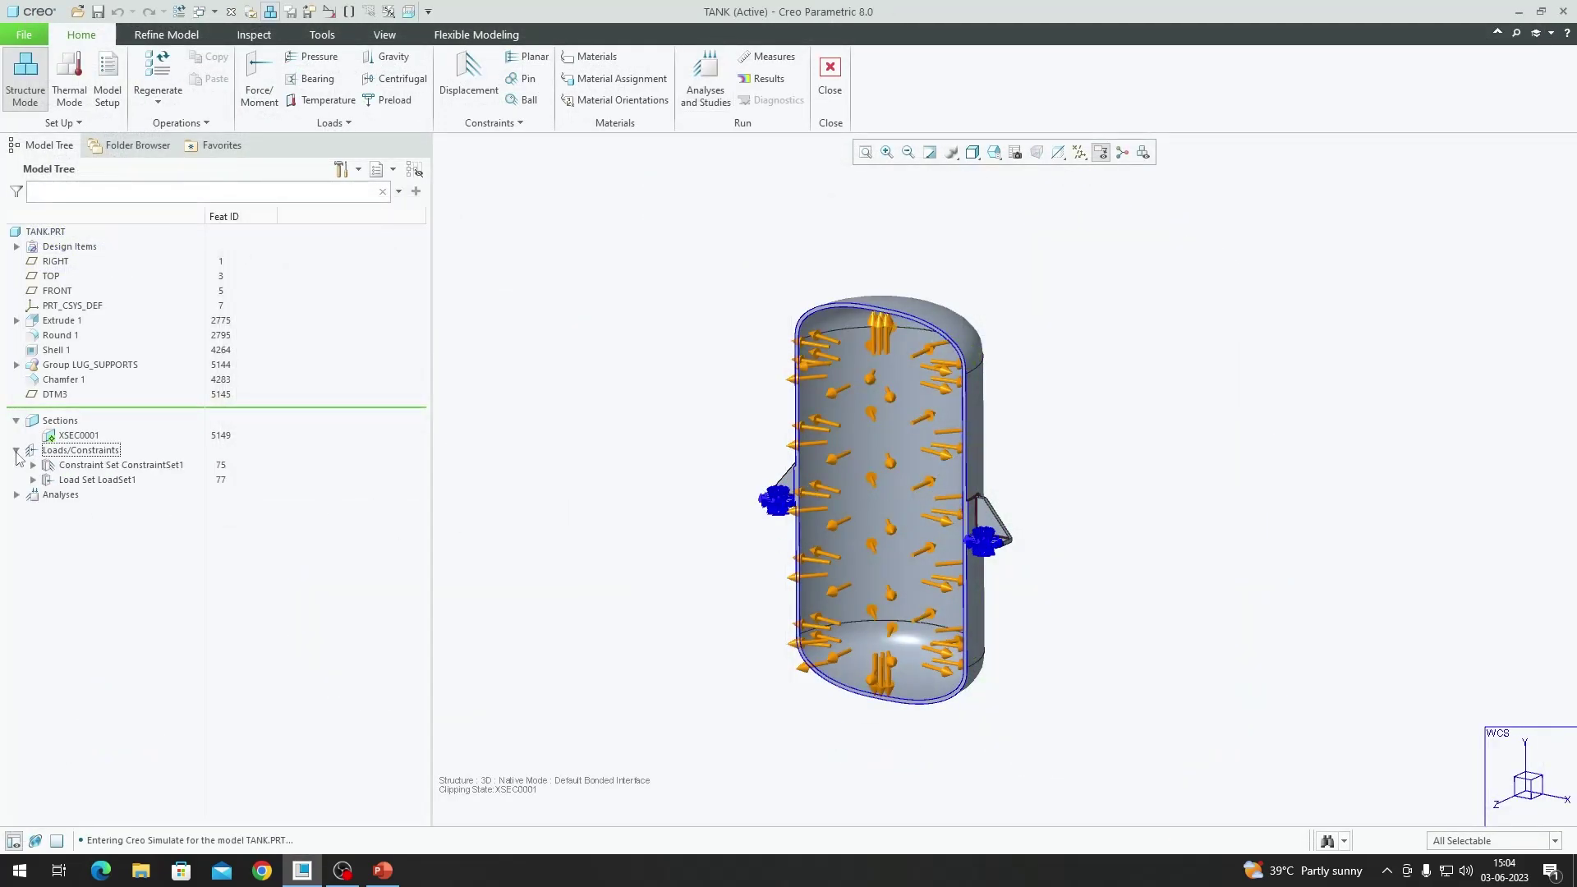
click(33, 480)
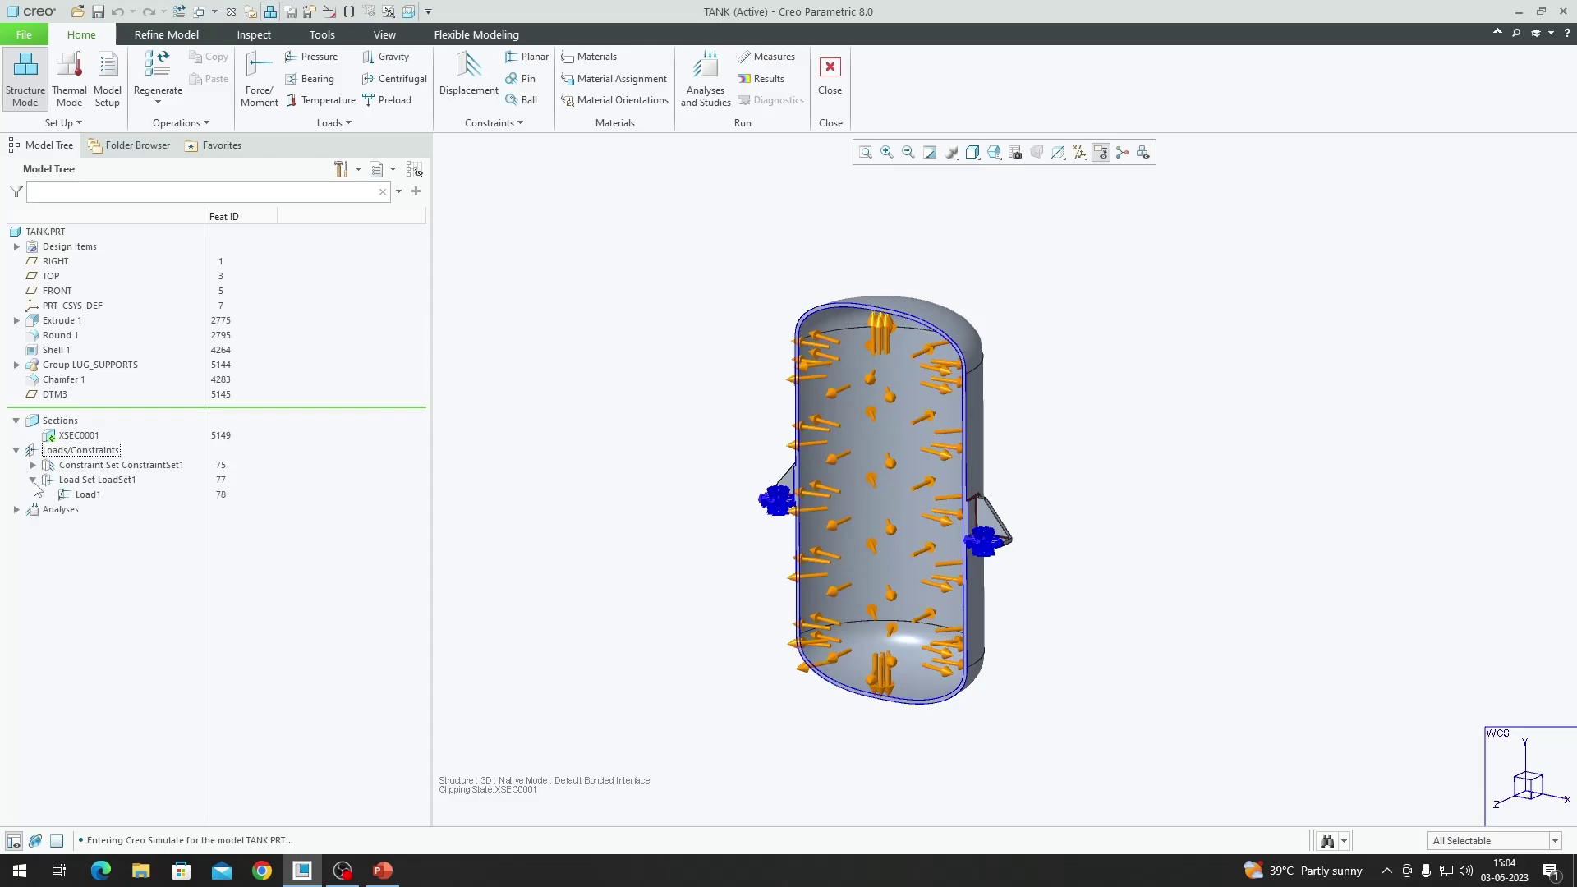
click(90, 493)
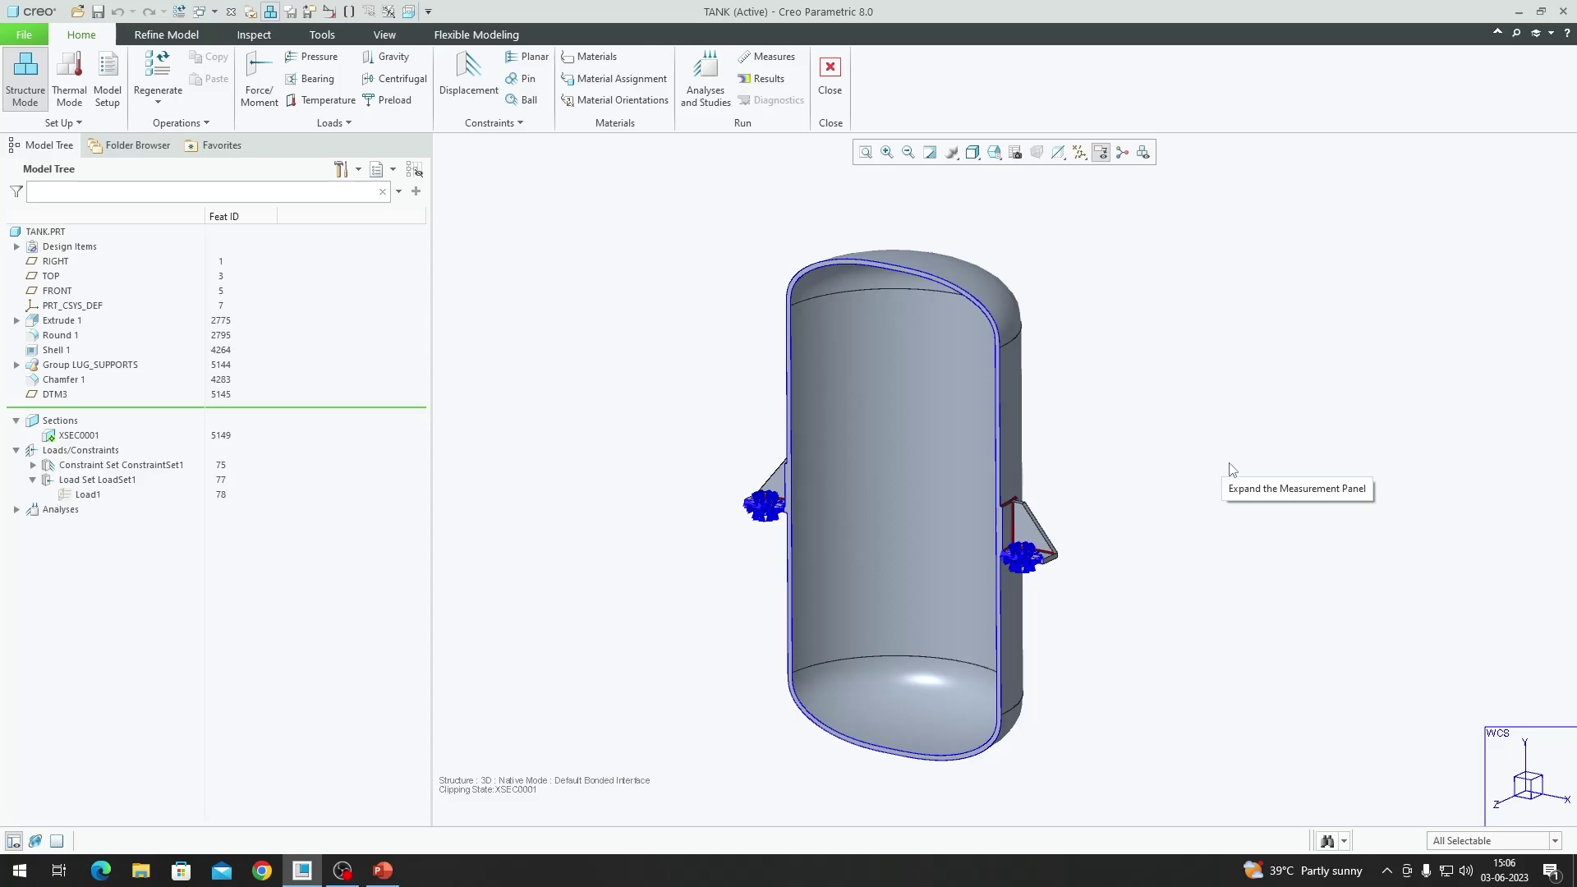
scroll(894, 264, down, 2)
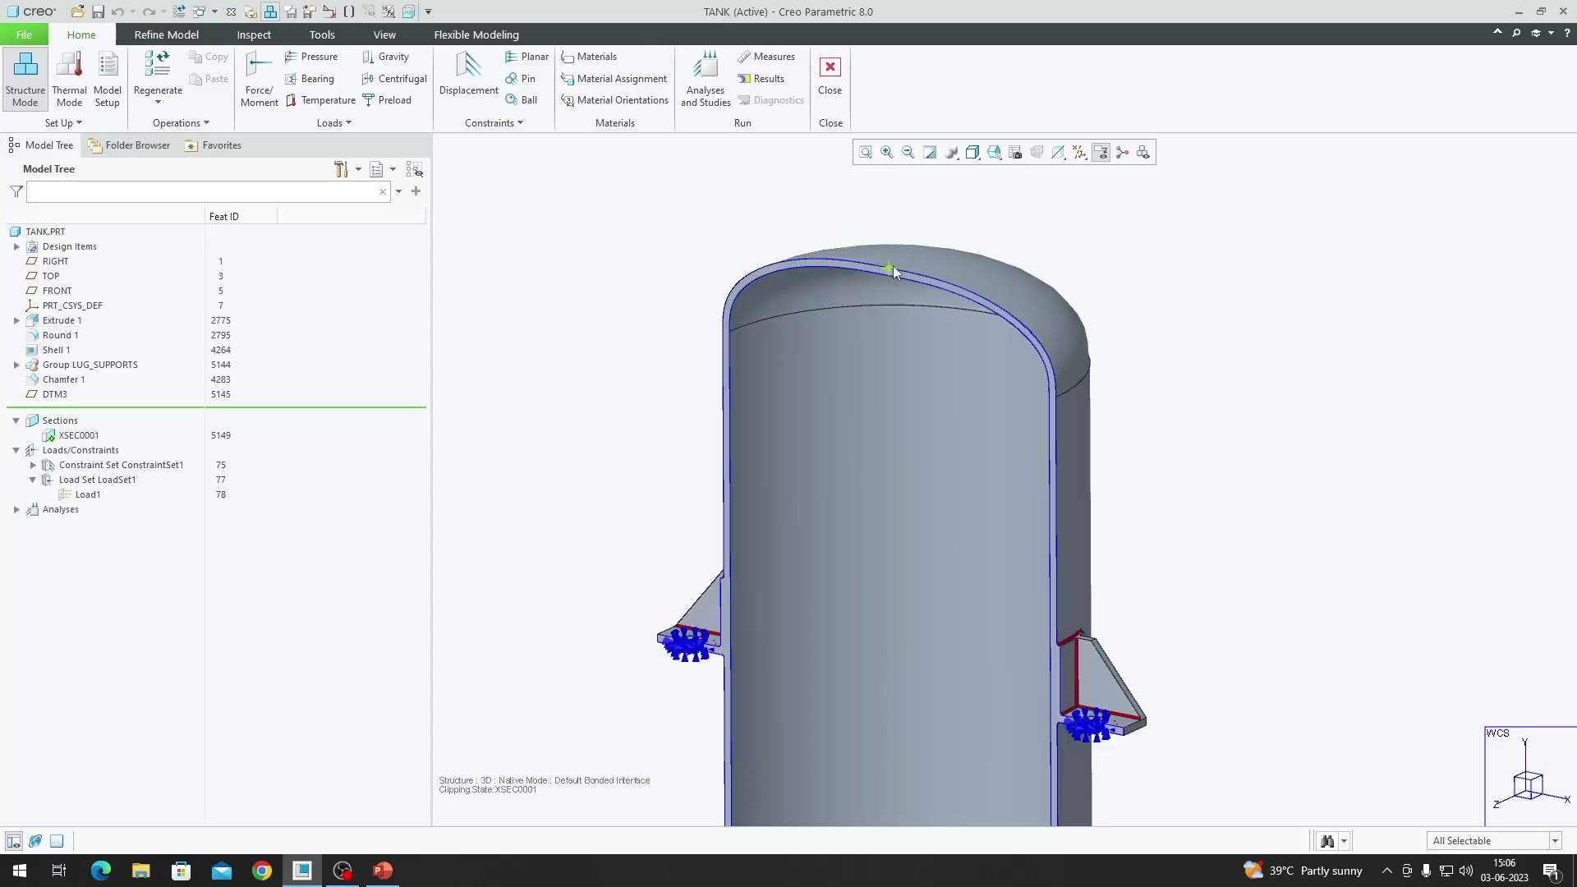
- Leave the simulation environment and create a datum plane offset 980 above the TOP plane, near the inside apex of the dome
scroll(893, 265, up, 2)
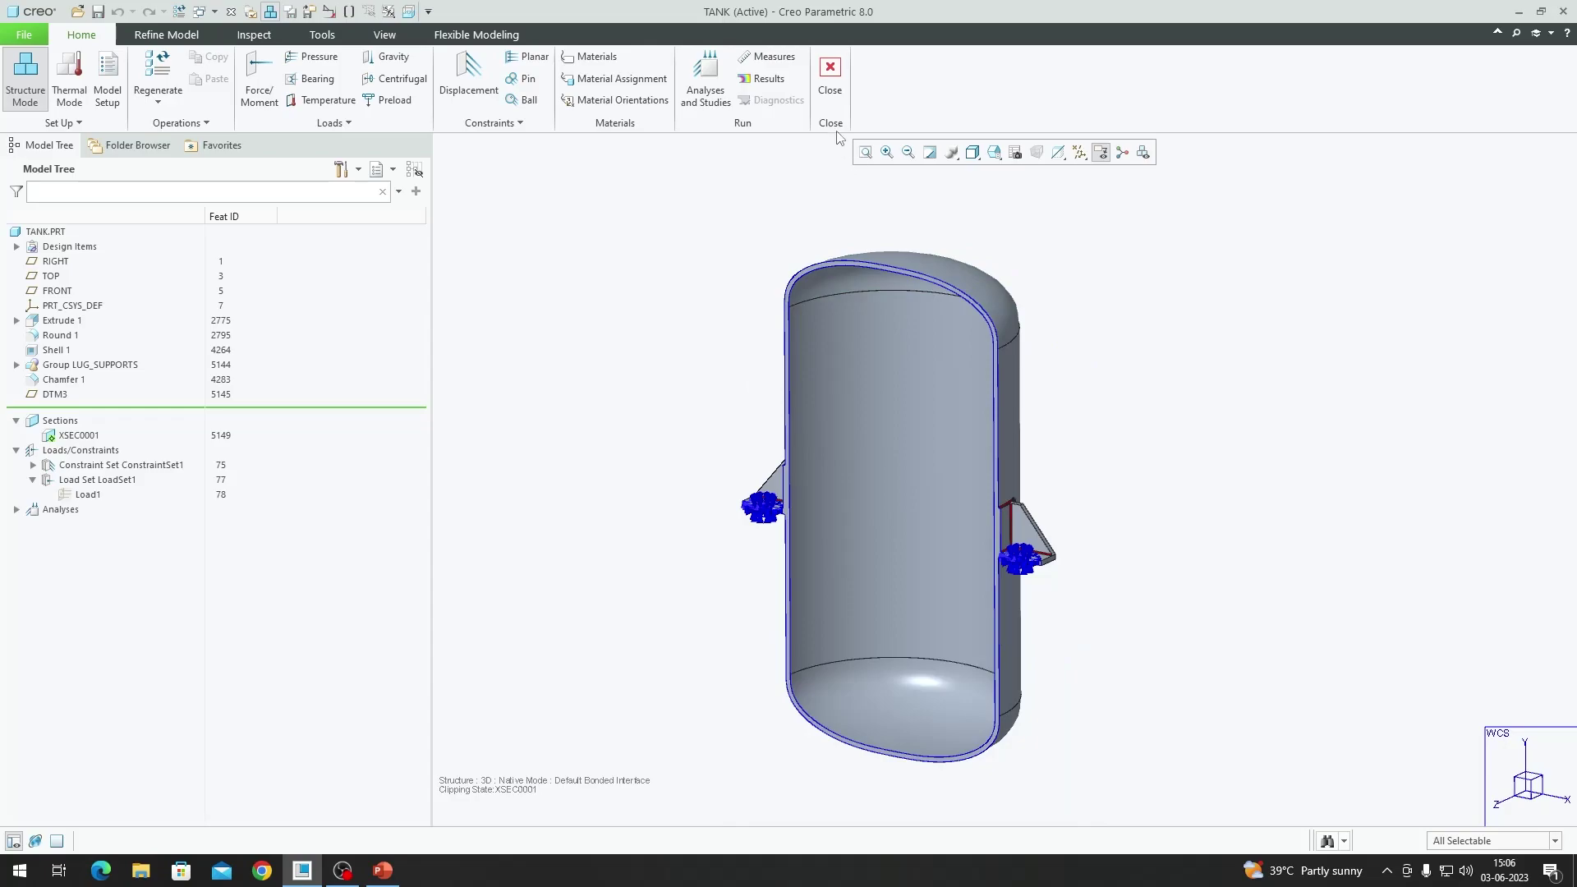
click(830, 74)
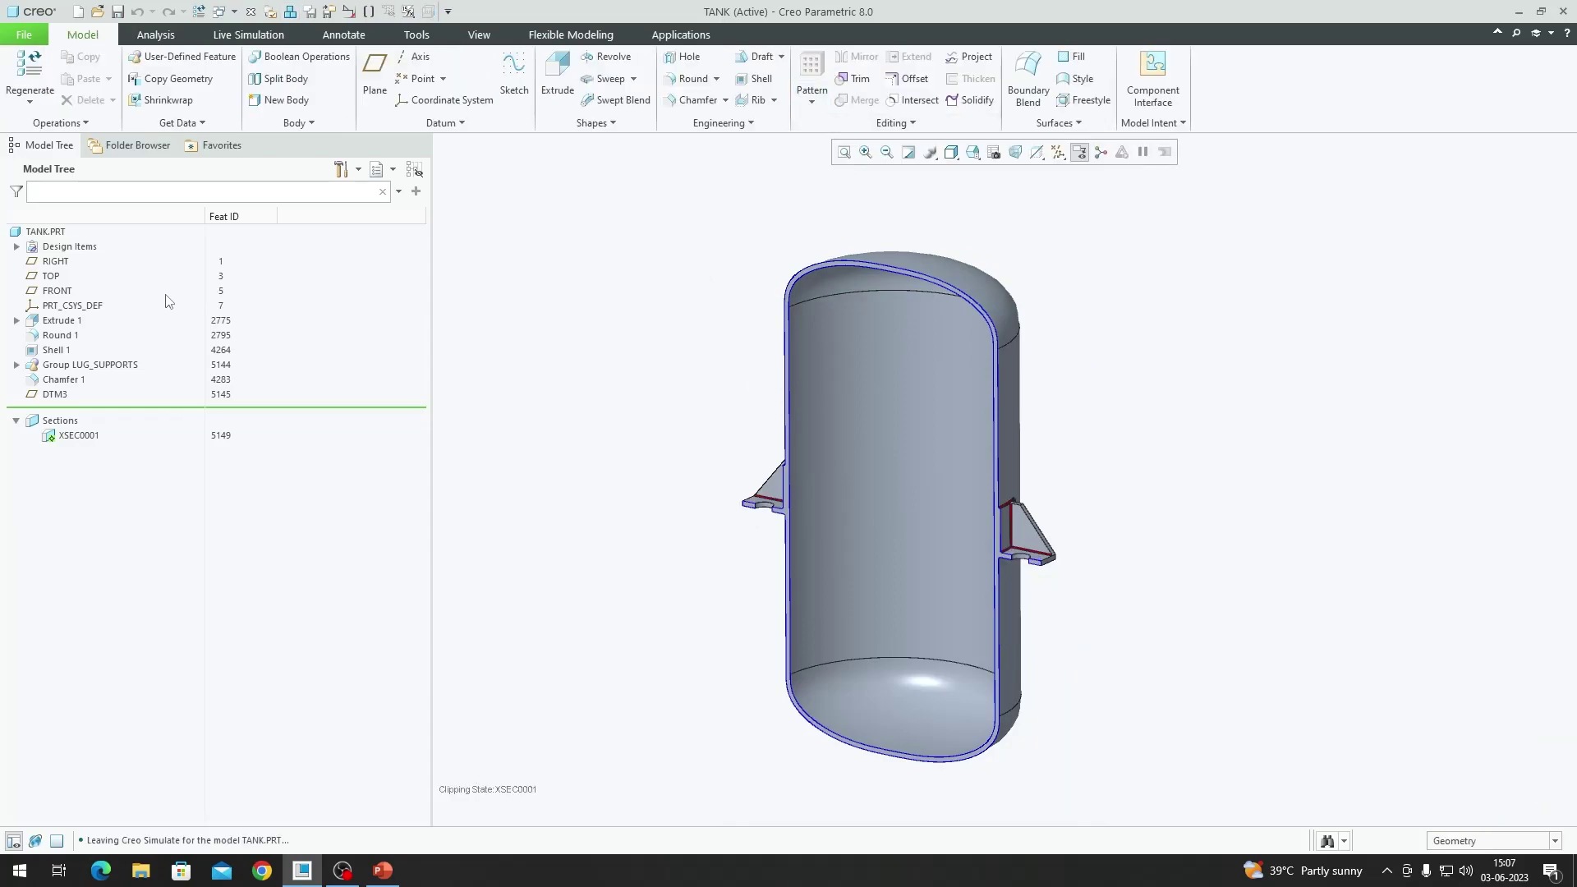
click(51, 277)
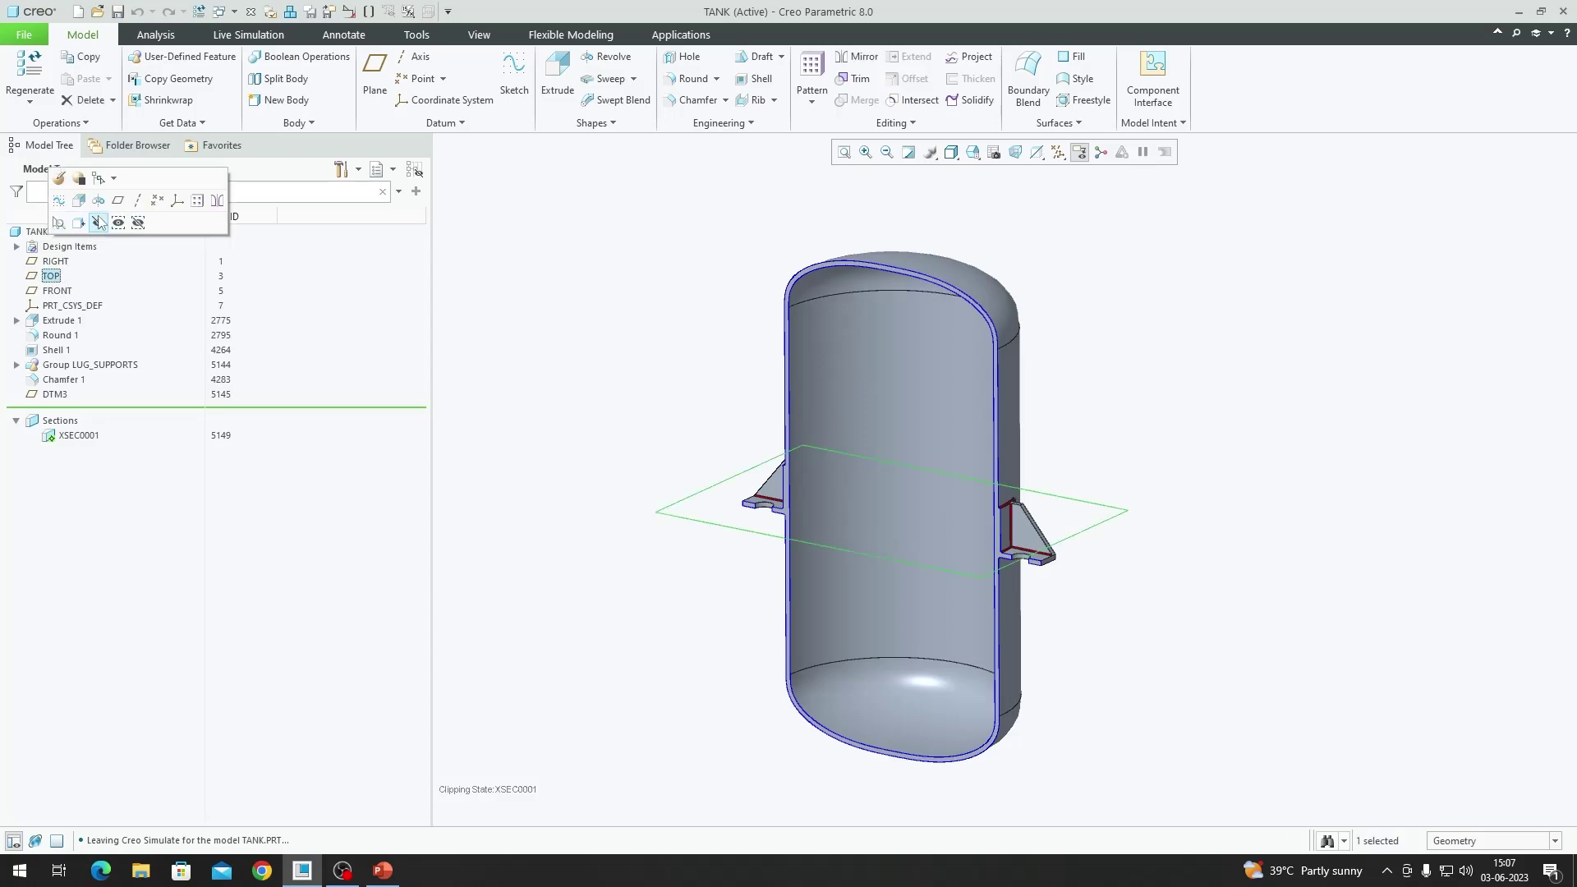
click(117, 202)
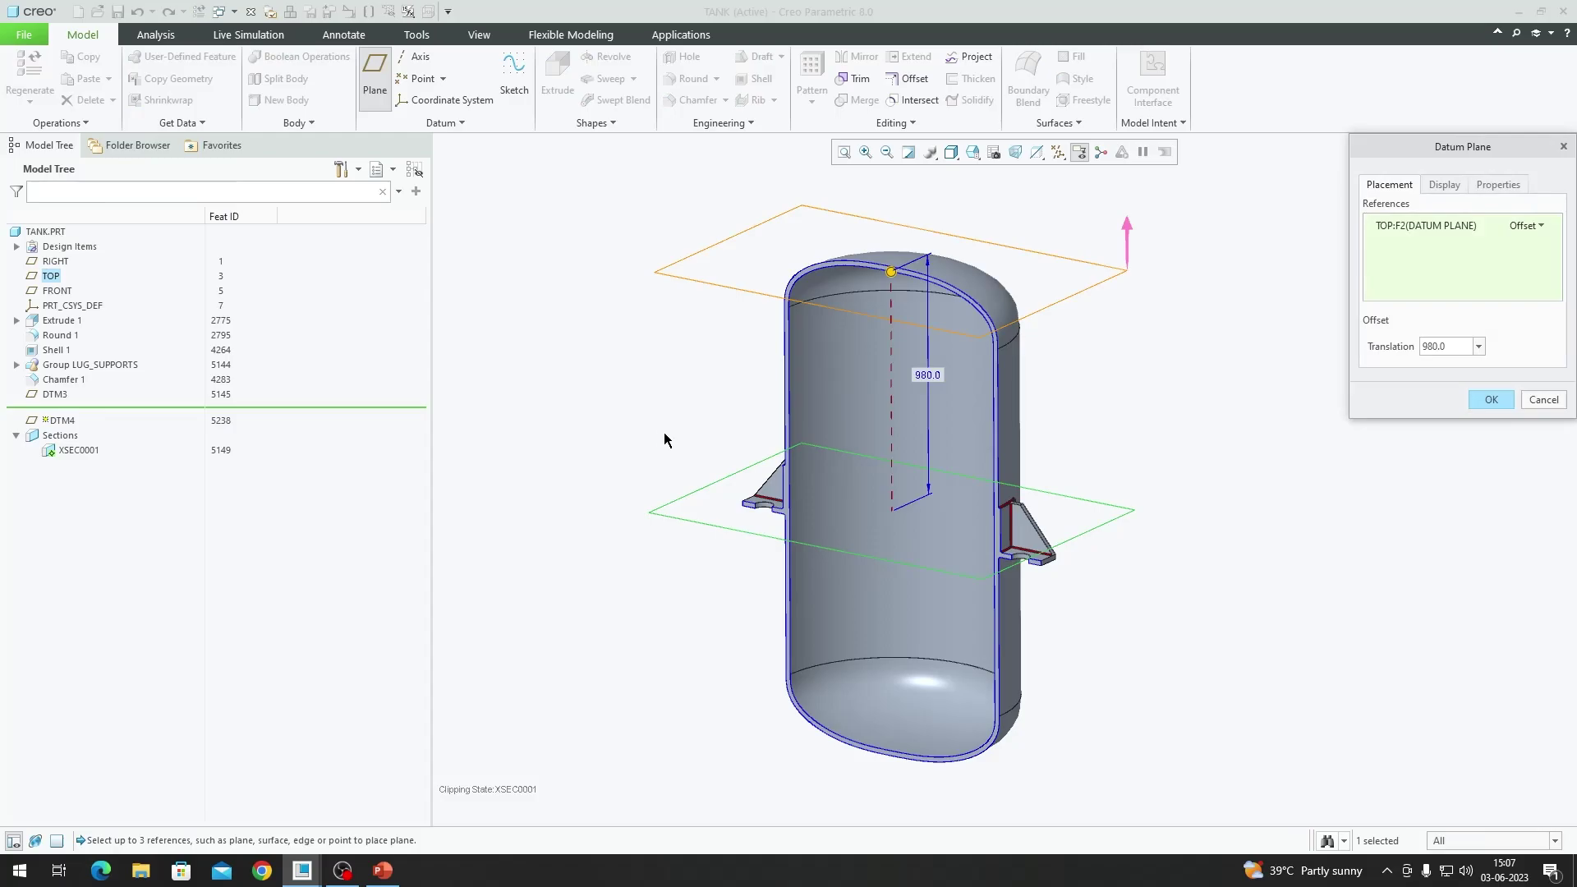
middle_drag(856, 412, 909, 390)
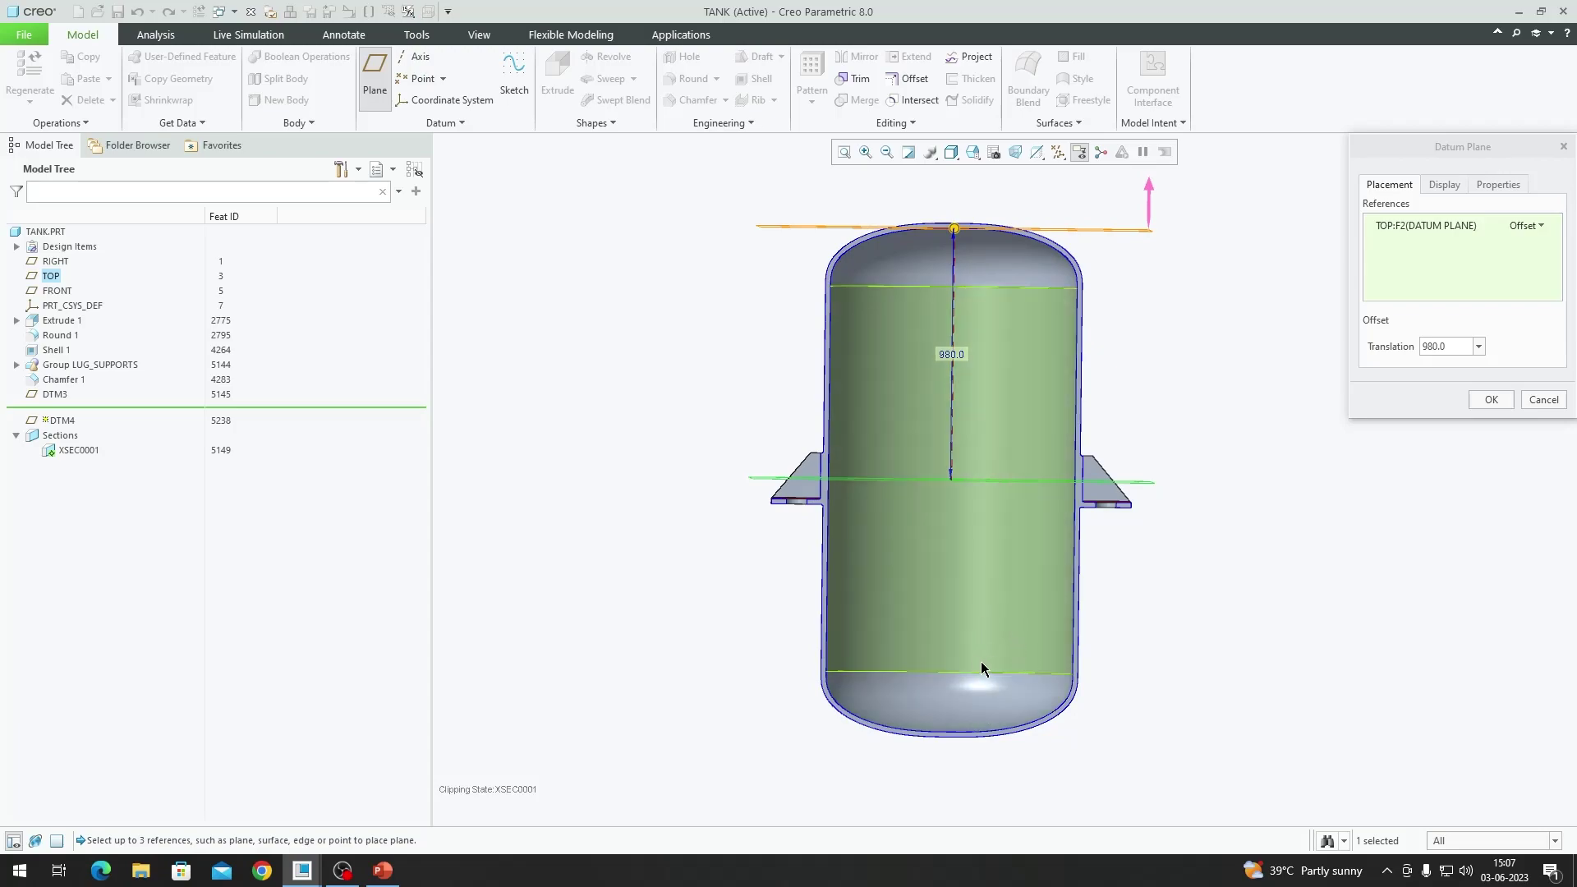
scroll(967, 230, down, 3)
scroll(929, 226, up, 3)
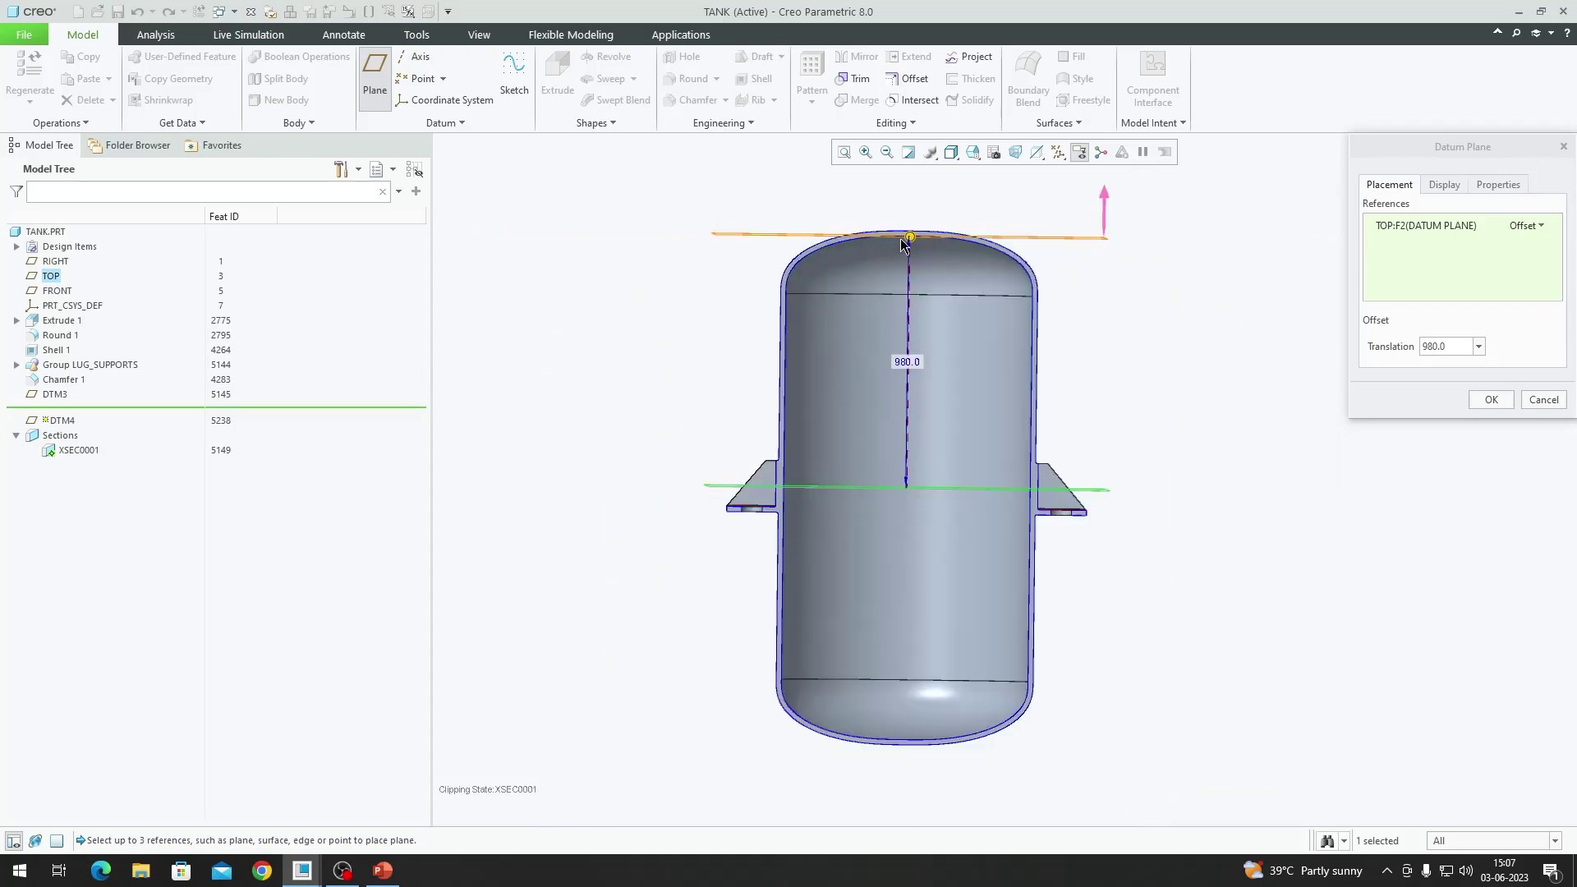
middle_drag(921, 497, 910, 482)
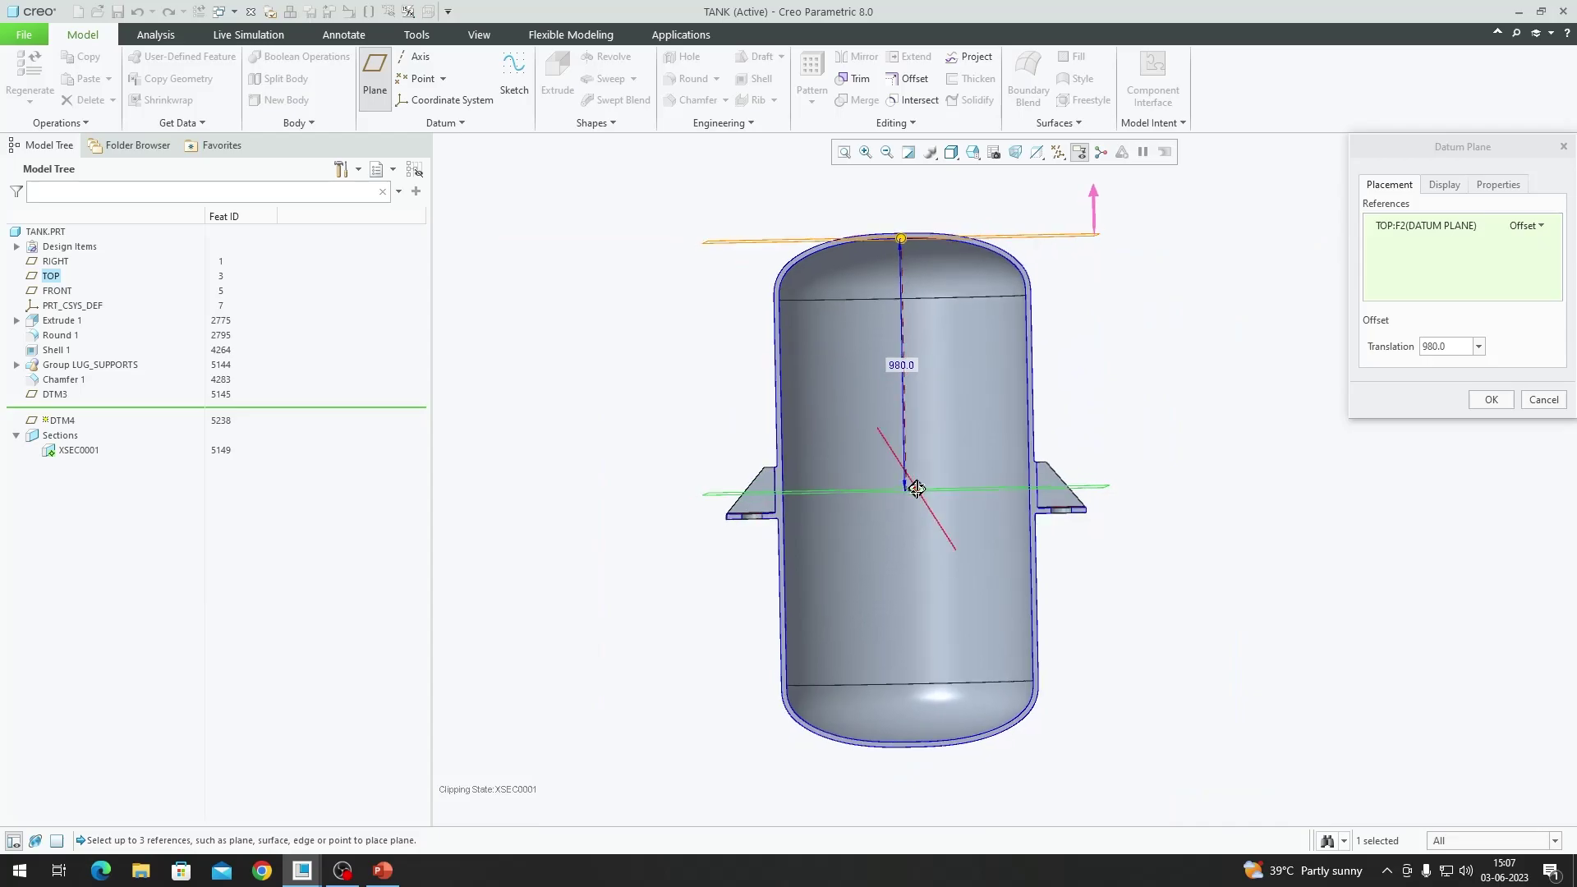
scroll(949, 416, down, 3)
scroll(932, 407, up, 3)
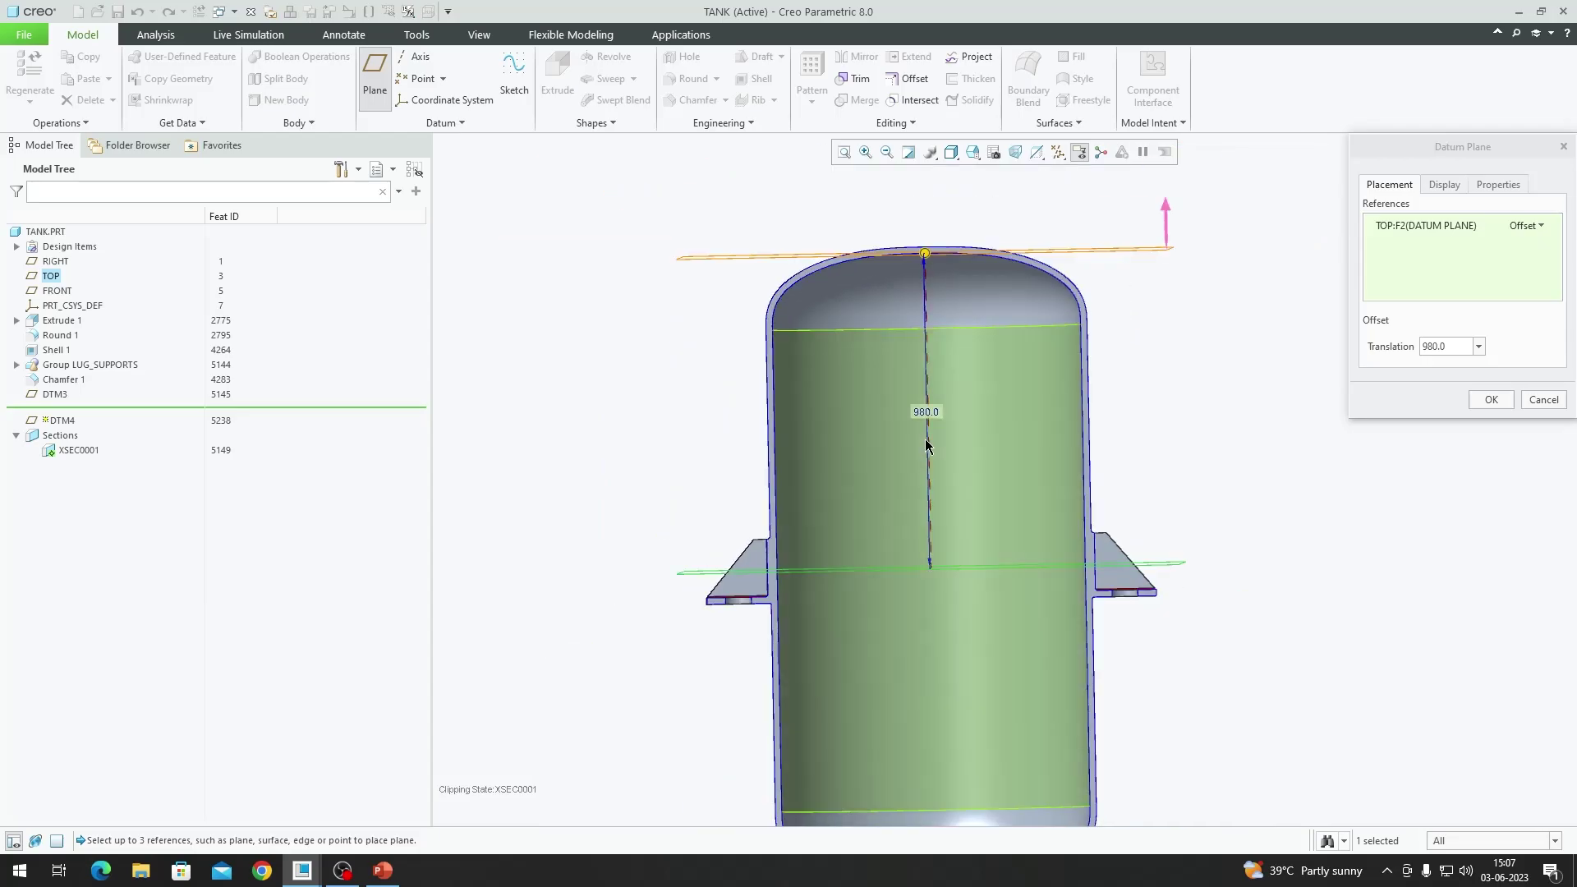
scroll(928, 259, down, 3)
scroll(929, 261, up, 3)
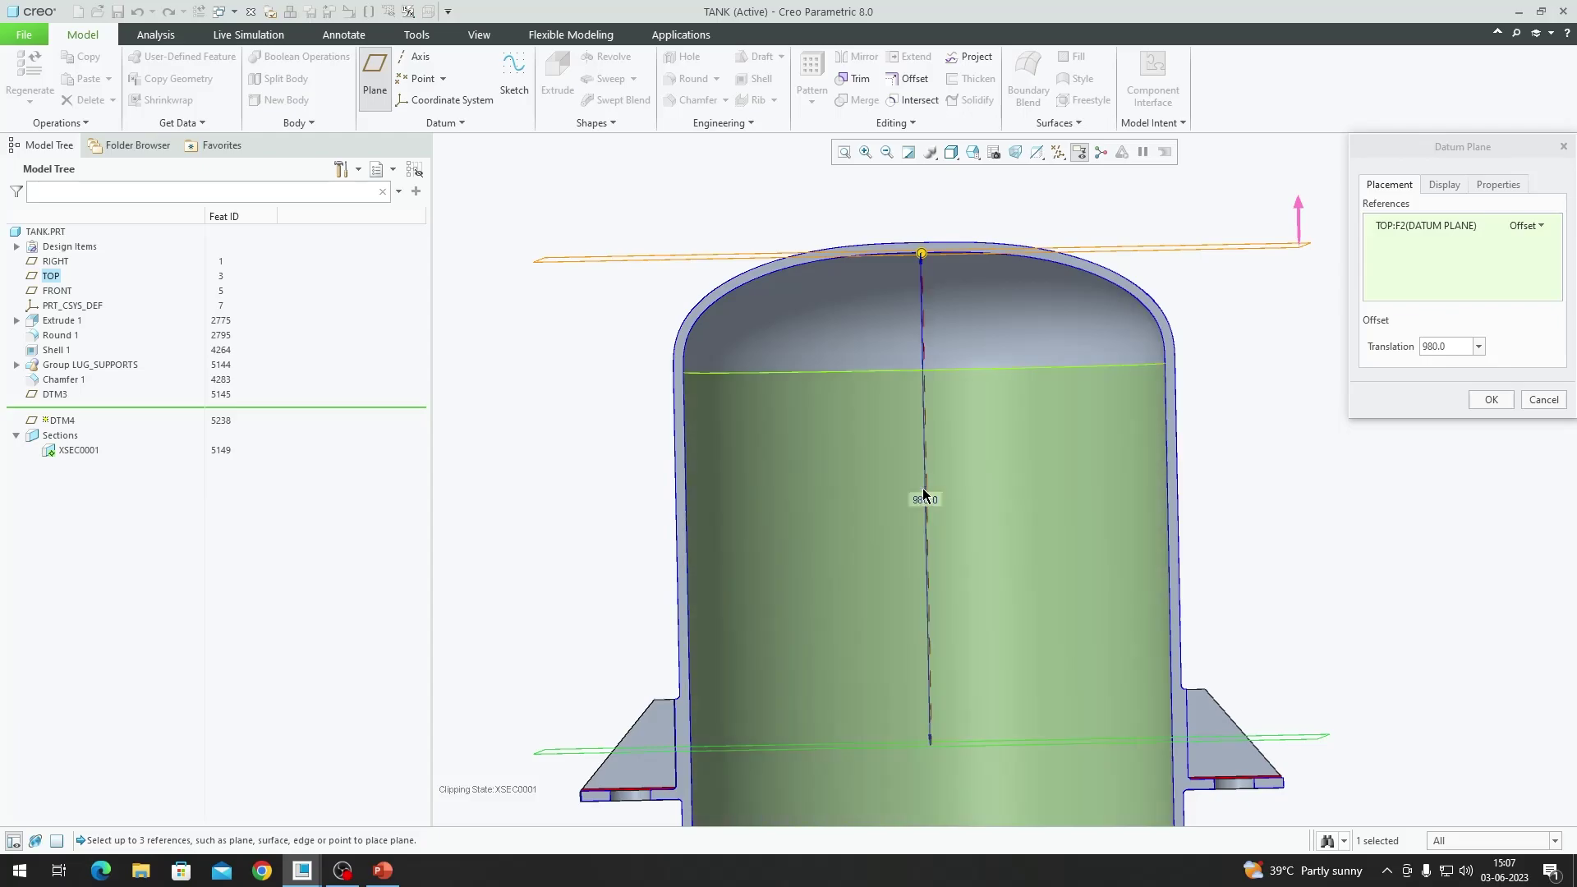
scroll(929, 510, up, 3)
middle_drag(968, 609, 941, 629)
scroll(941, 629, down, 2)
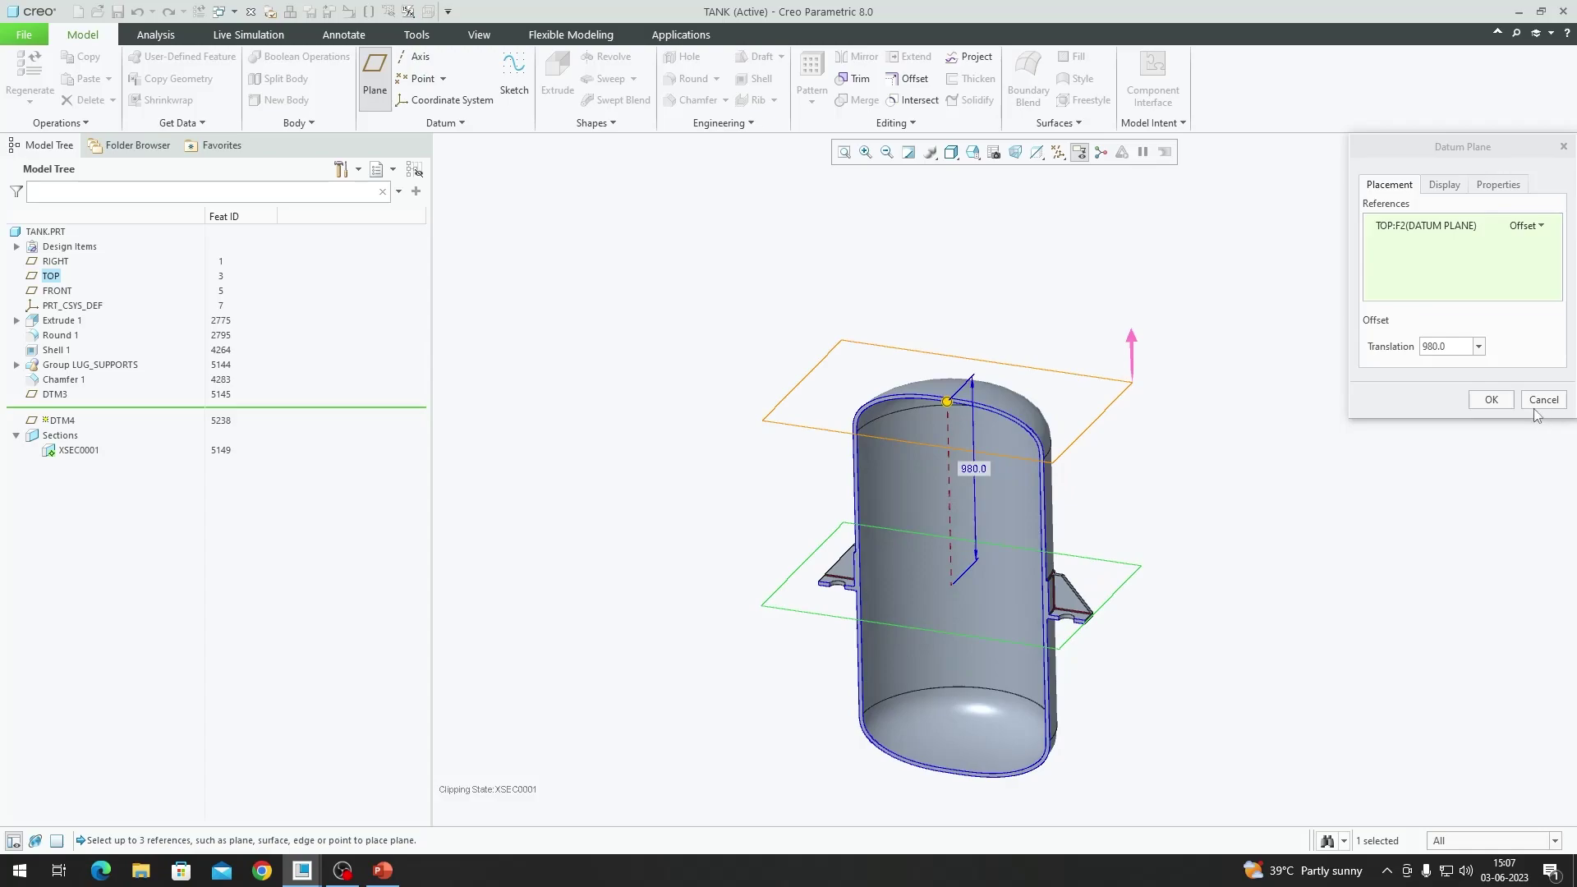
click(1490, 399)
click(1386, 457)
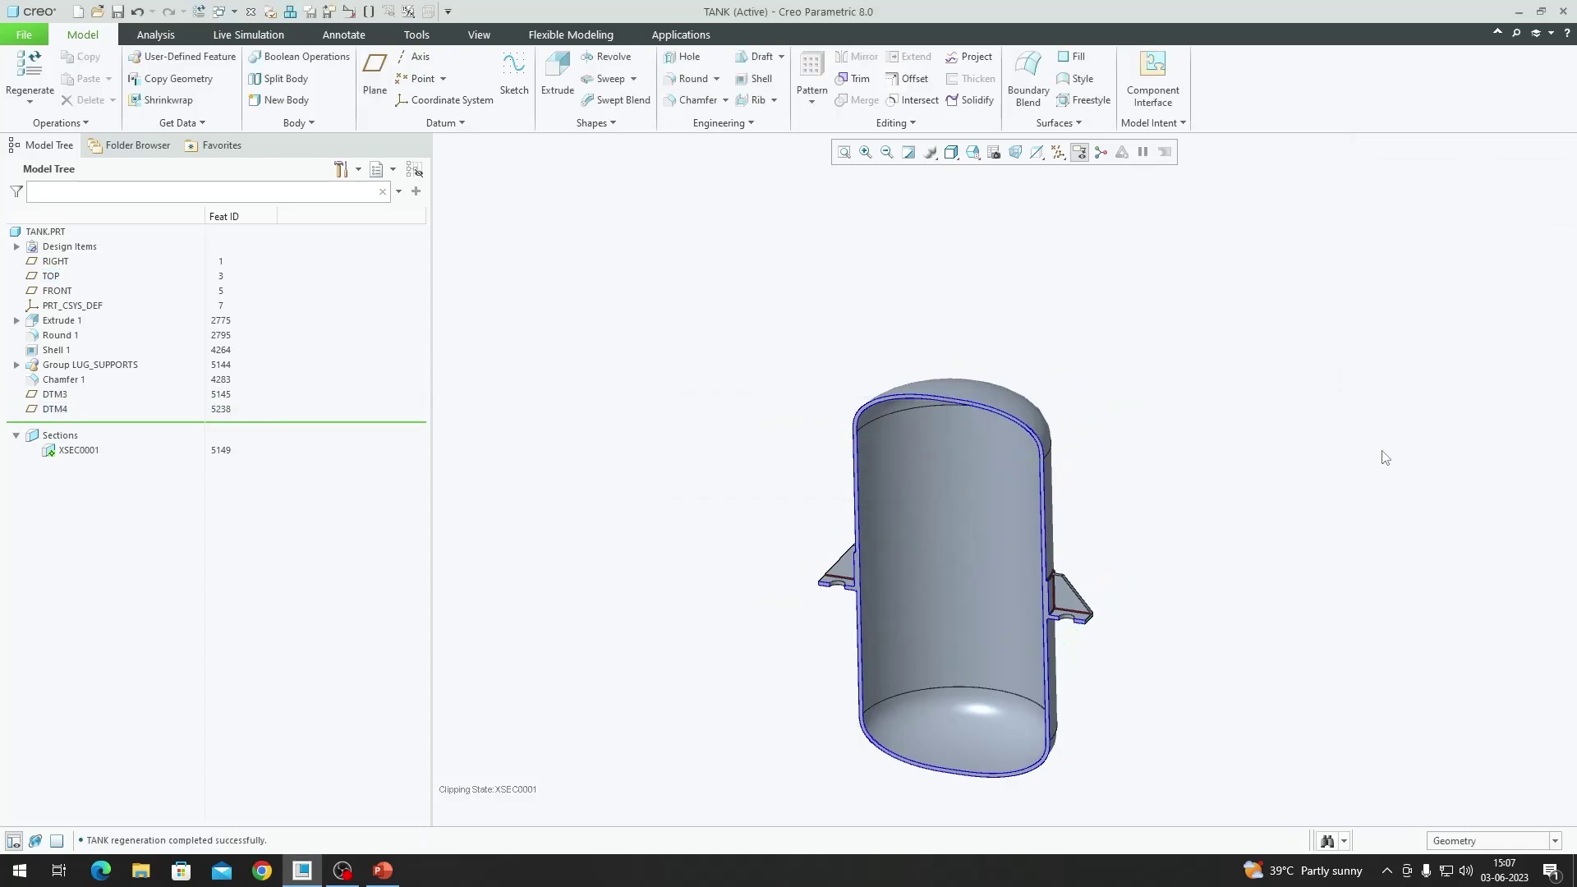
- Start a coordinate system at the intersection of the new DTM4 plane with the RIGHT and FRONT planes
click(54, 409)
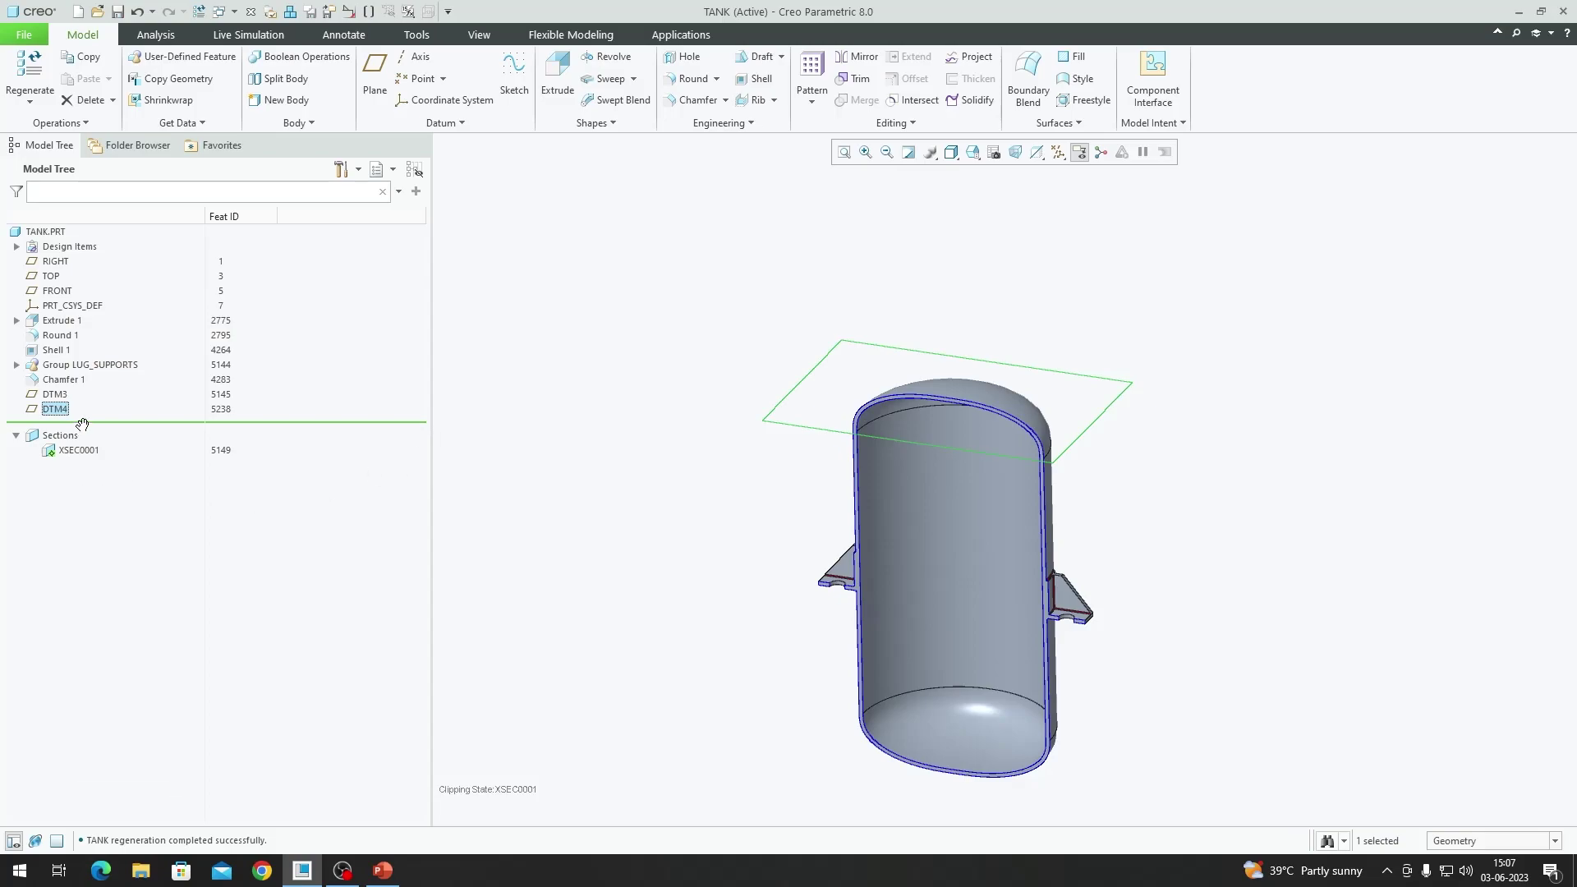
scroll(962, 414, down, 3)
scroll(938, 353, up, 4)
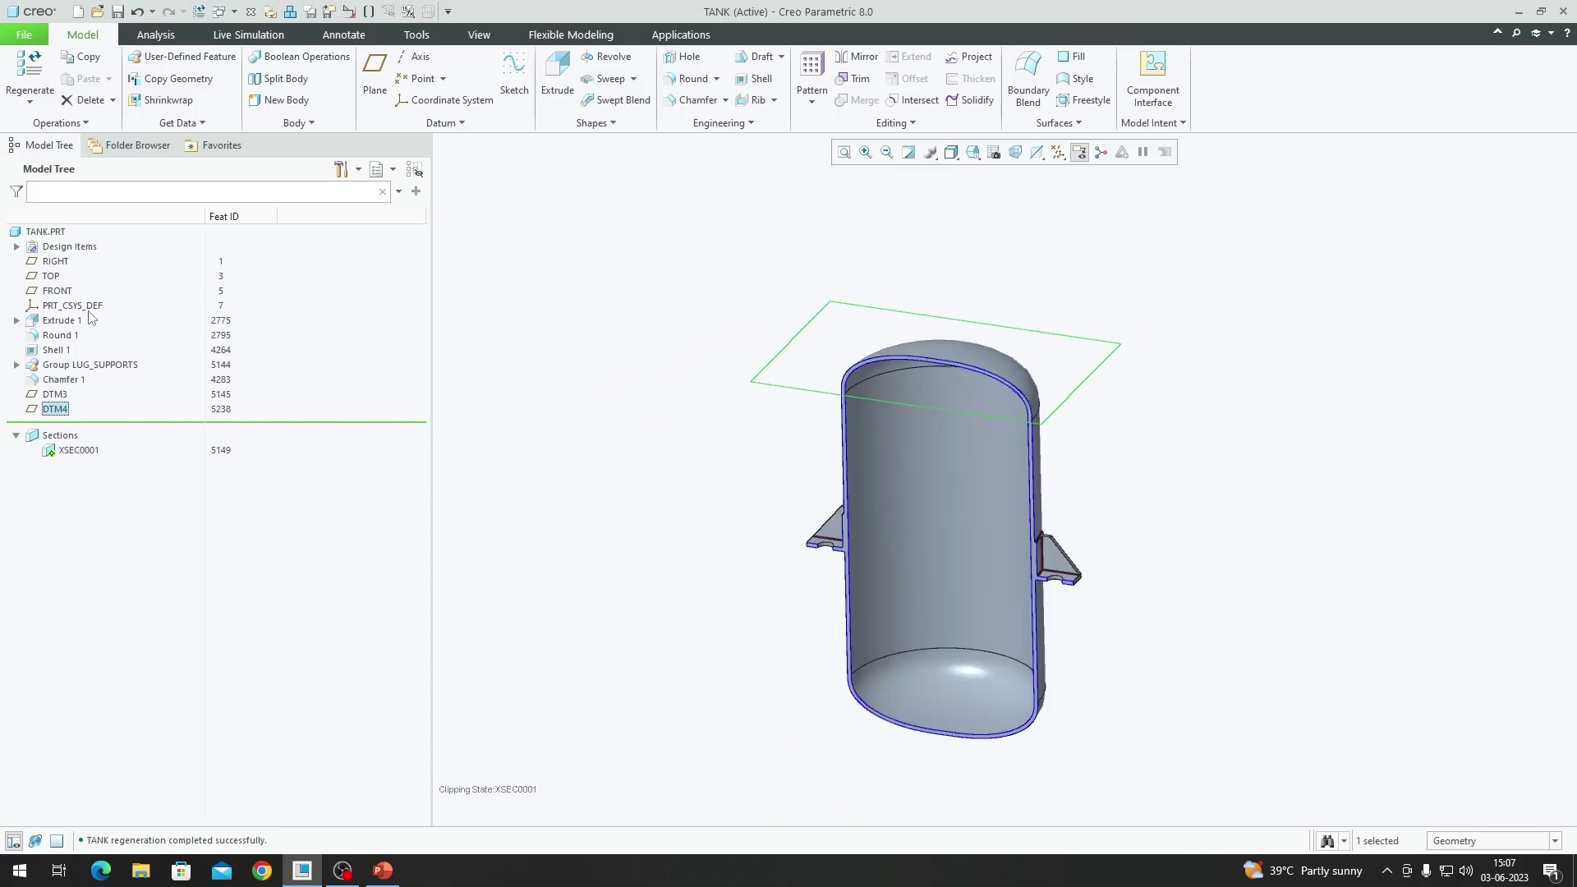
ctrl+click(56, 262)
ctrl+click(59, 292)
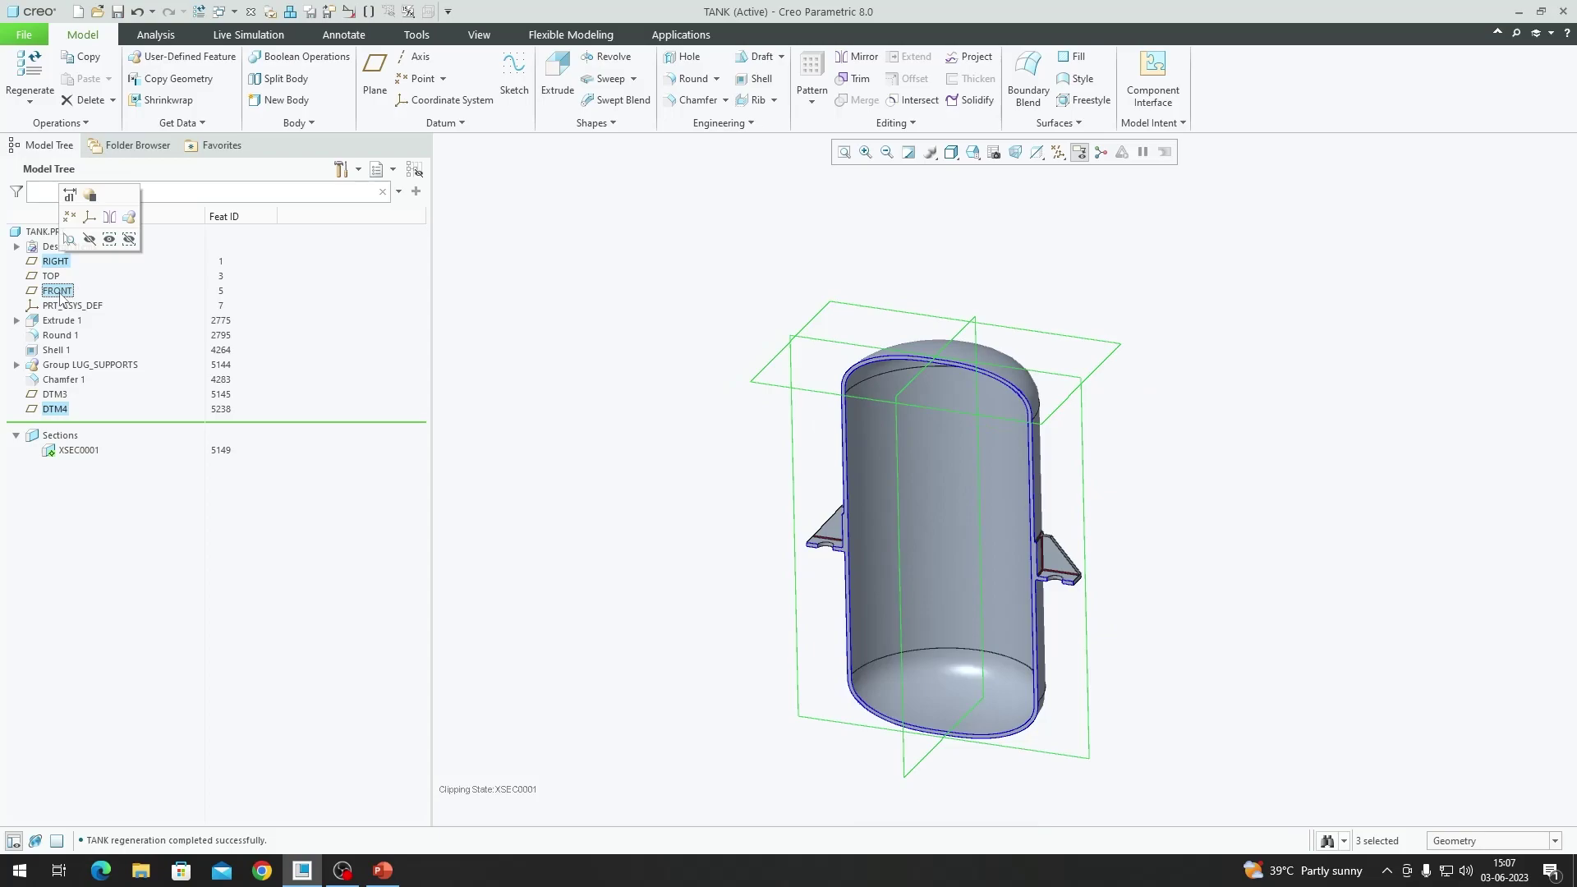
click(90, 218)
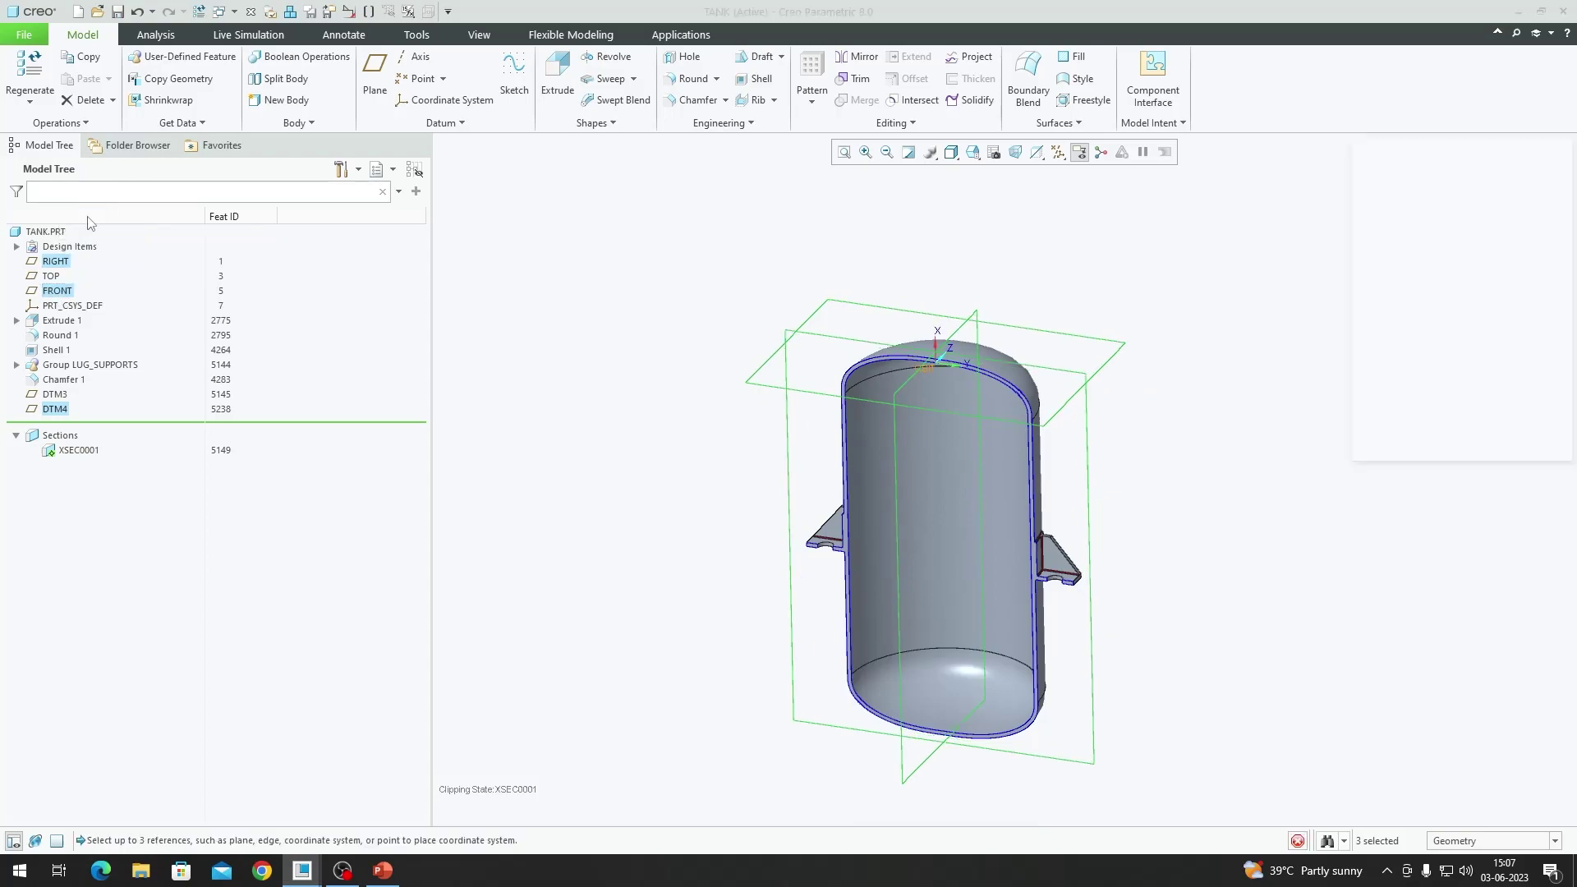
scroll(946, 351, up, 4)
scroll(946, 352, down, 4)
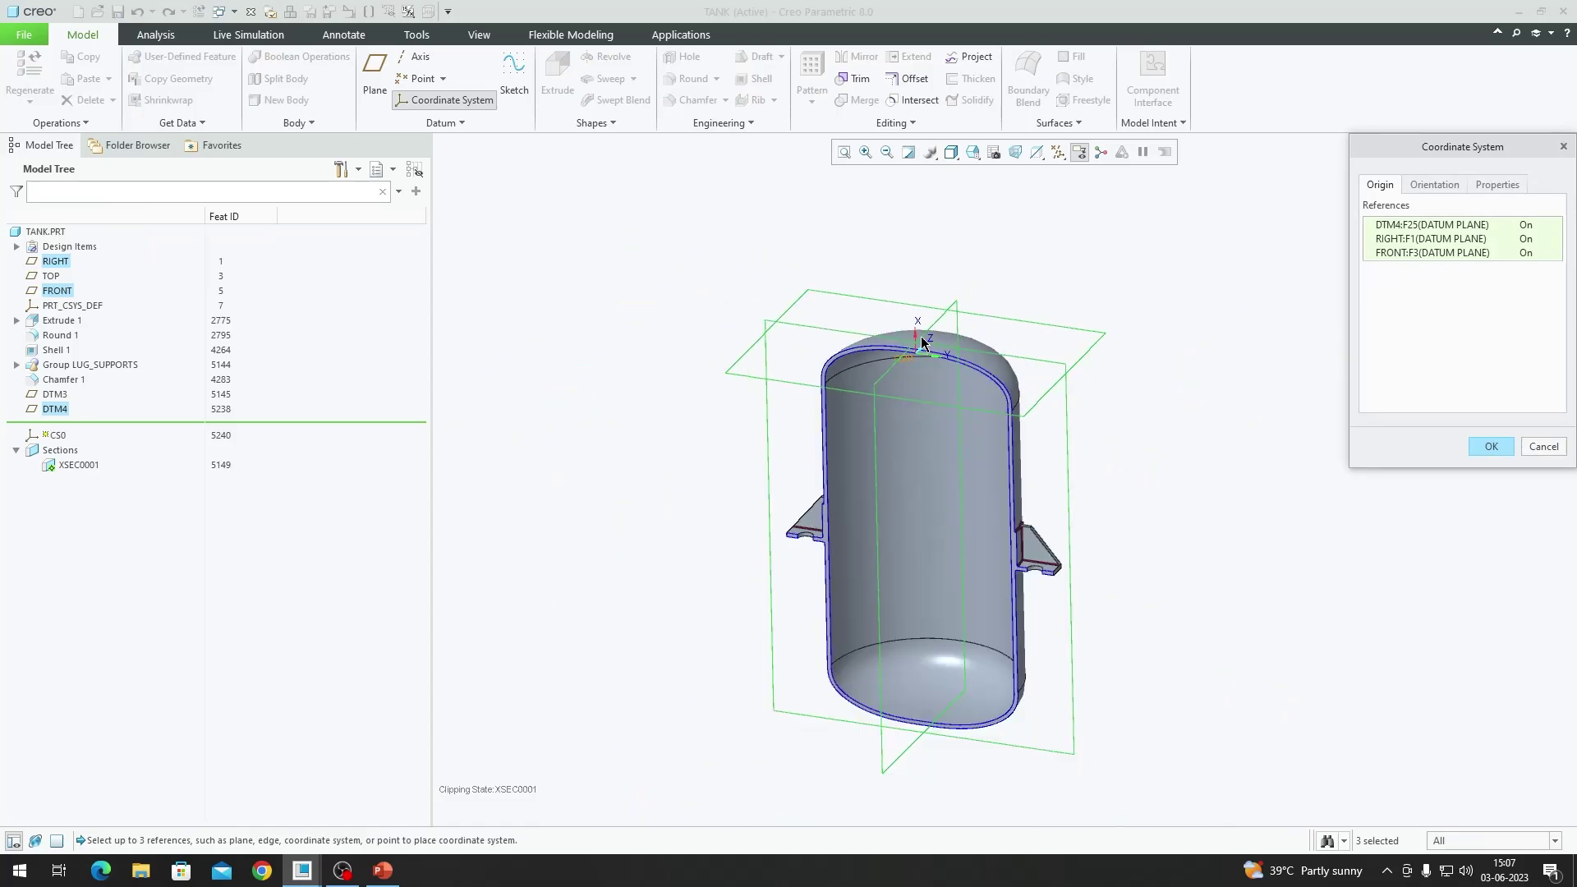
- Orient the coordinate system with the RIGHT plane determining X and DTM4 projecting Y, and accept it
click(1434, 188)
click(1474, 274)
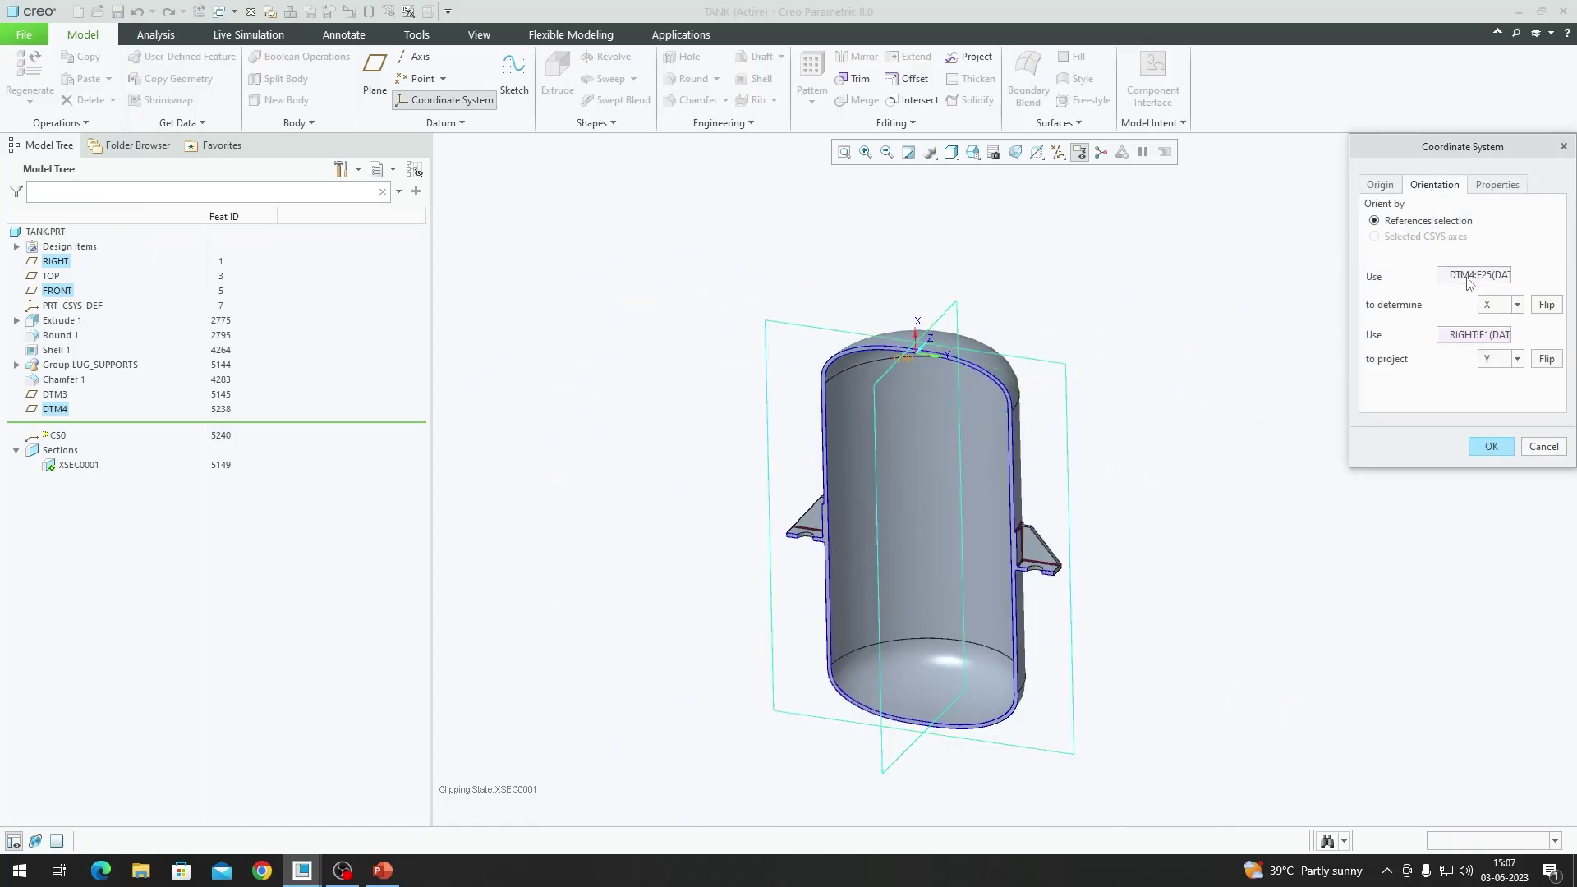
click(66, 263)
click(1471, 336)
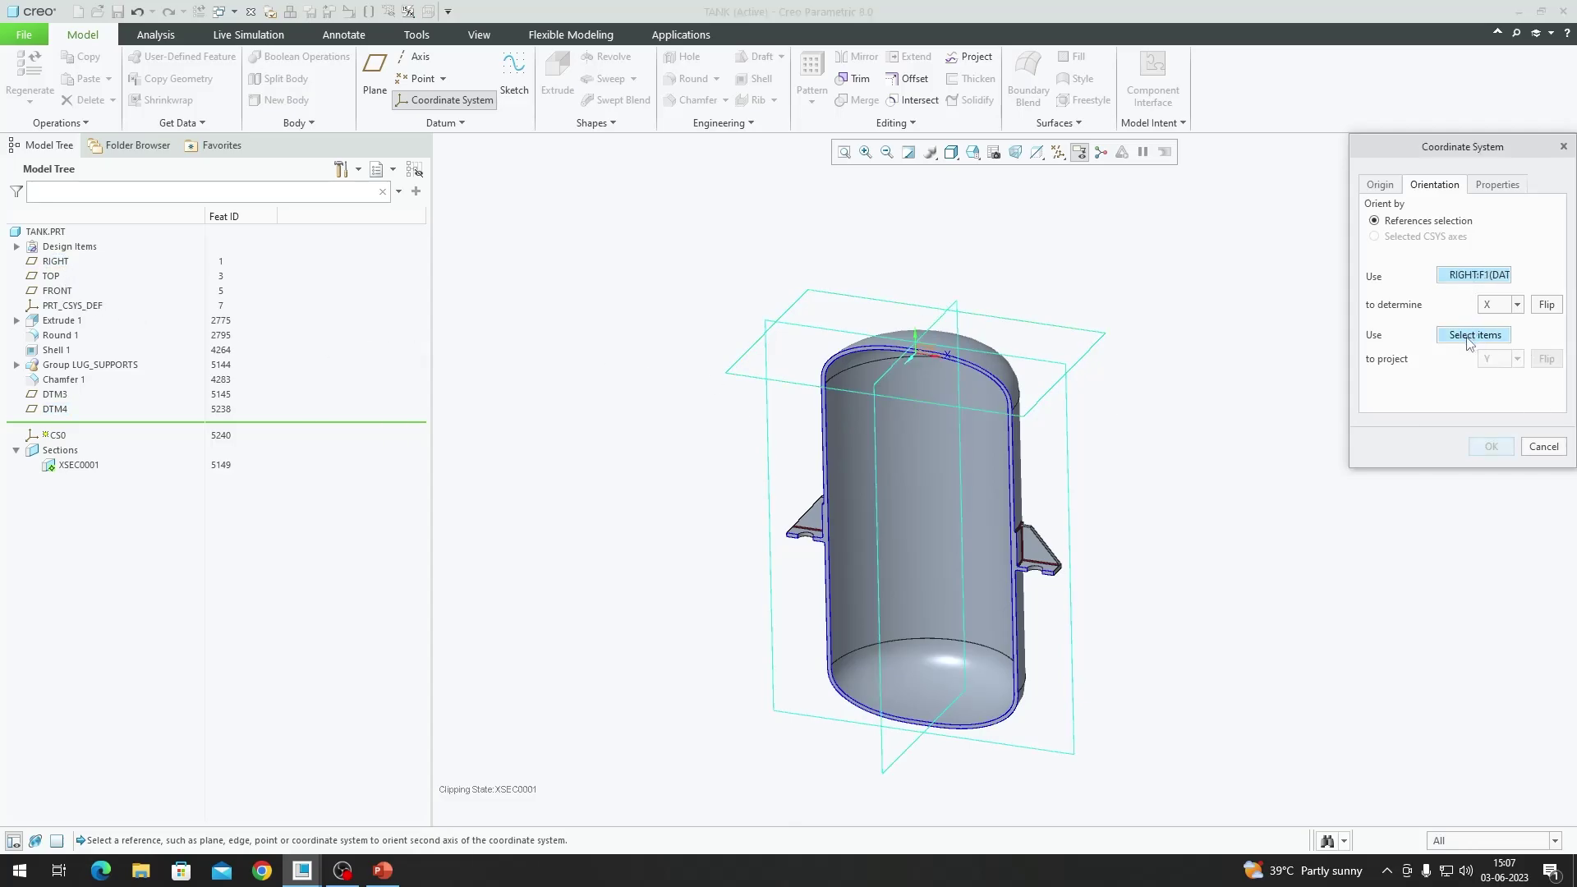
click(56, 410)
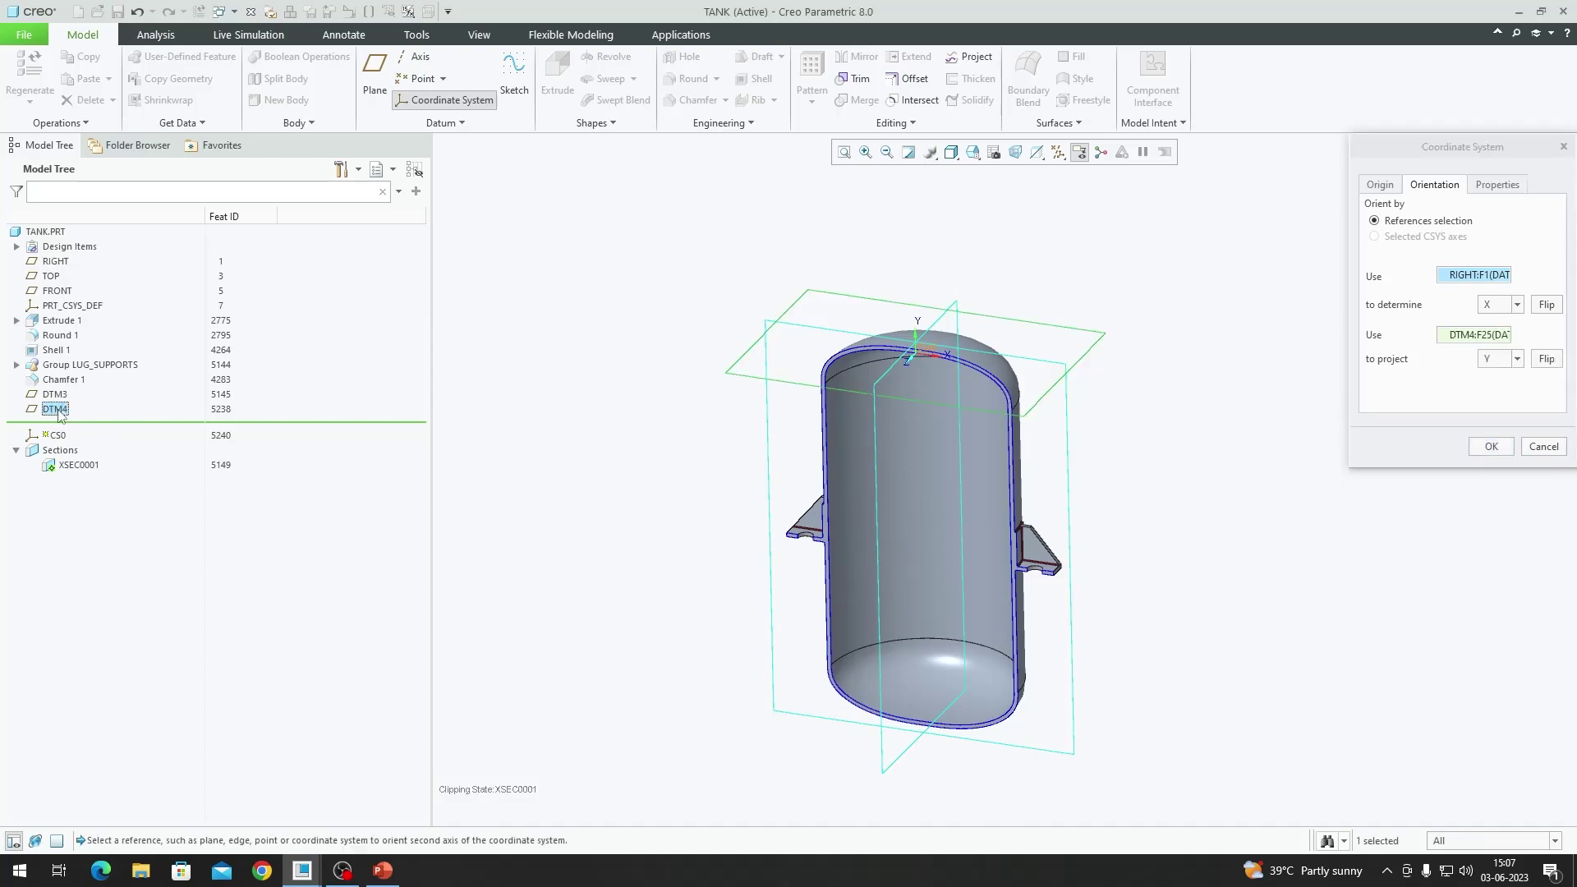
click(1491, 446)
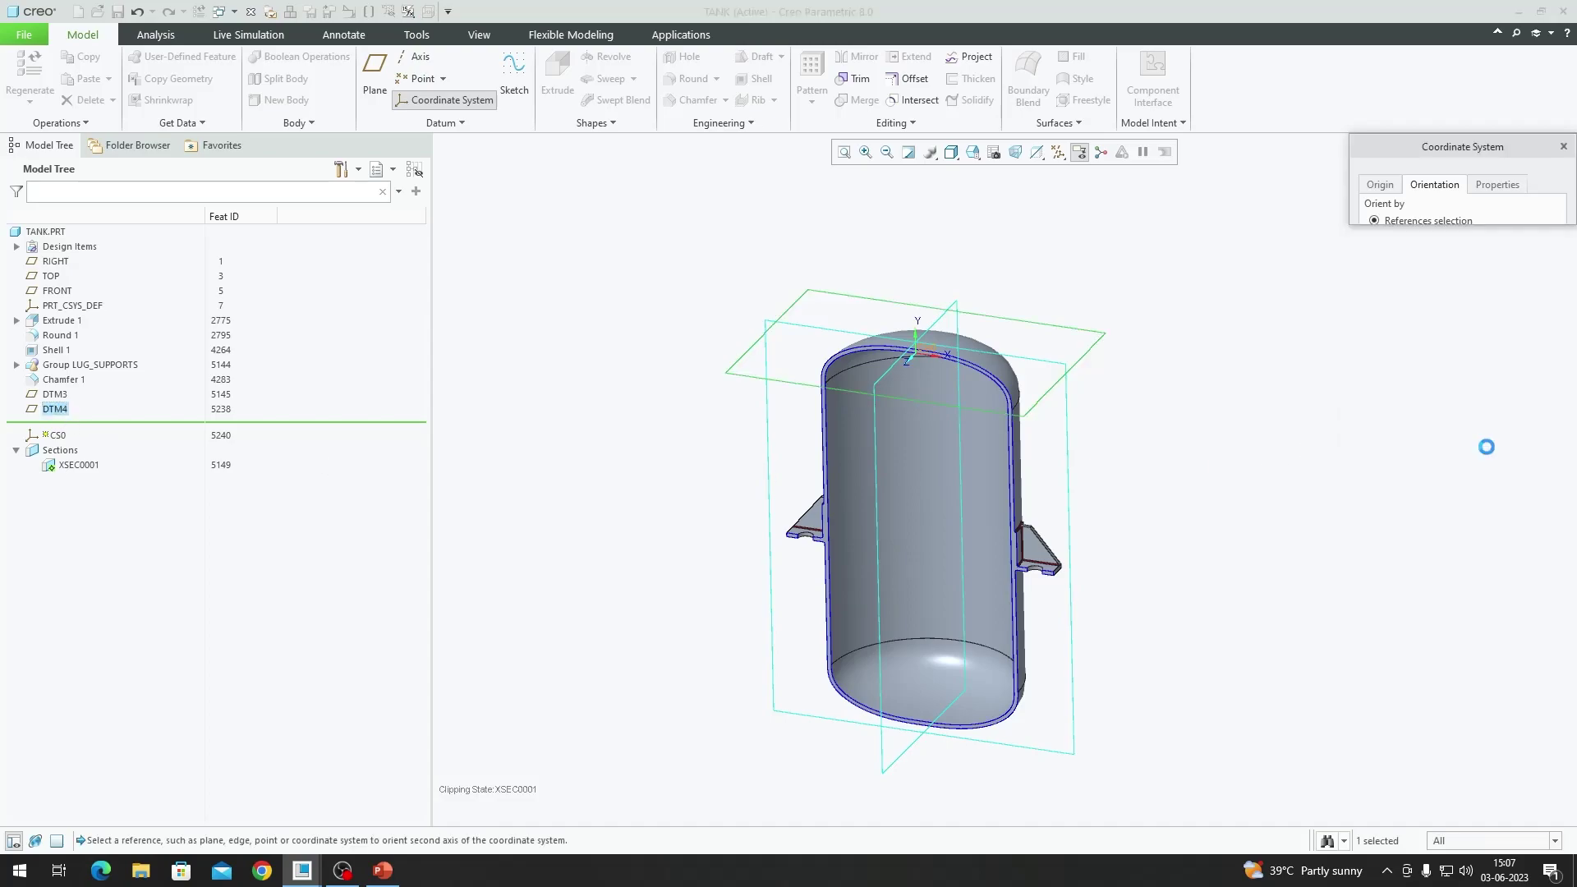
- Inspect the coordinate system at the dome's apex and return the tank to the Simulate environment
scroll(973, 373, up, 2)
scroll(854, 353, up, 4)
scroll(851, 345, down, 3)
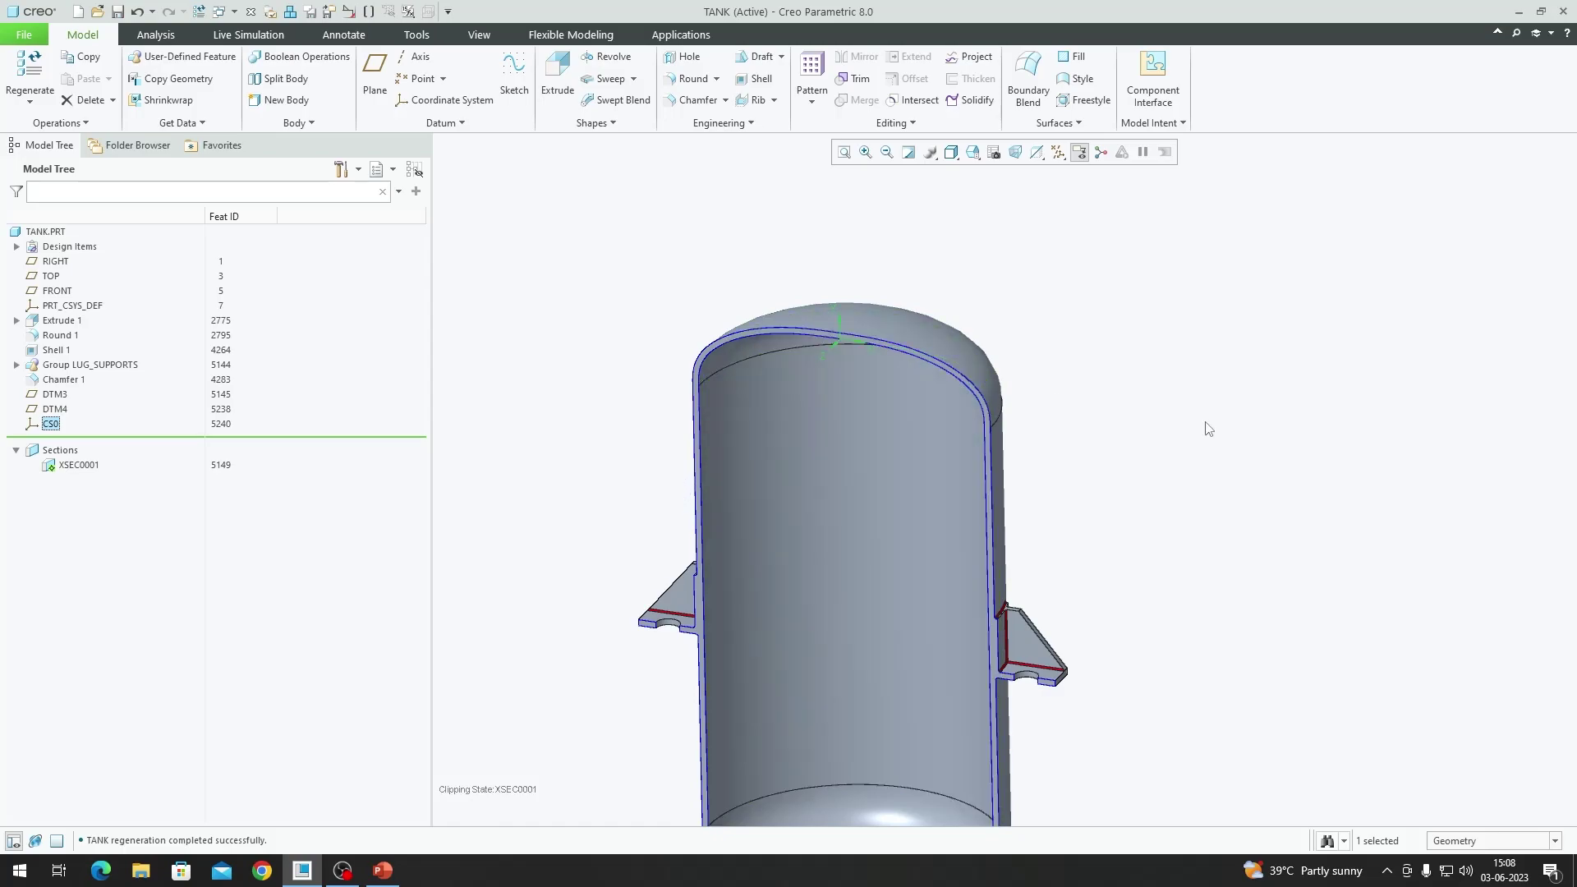
scroll(1021, 386, down, 3)
middle_drag(1022, 386, 998, 489)
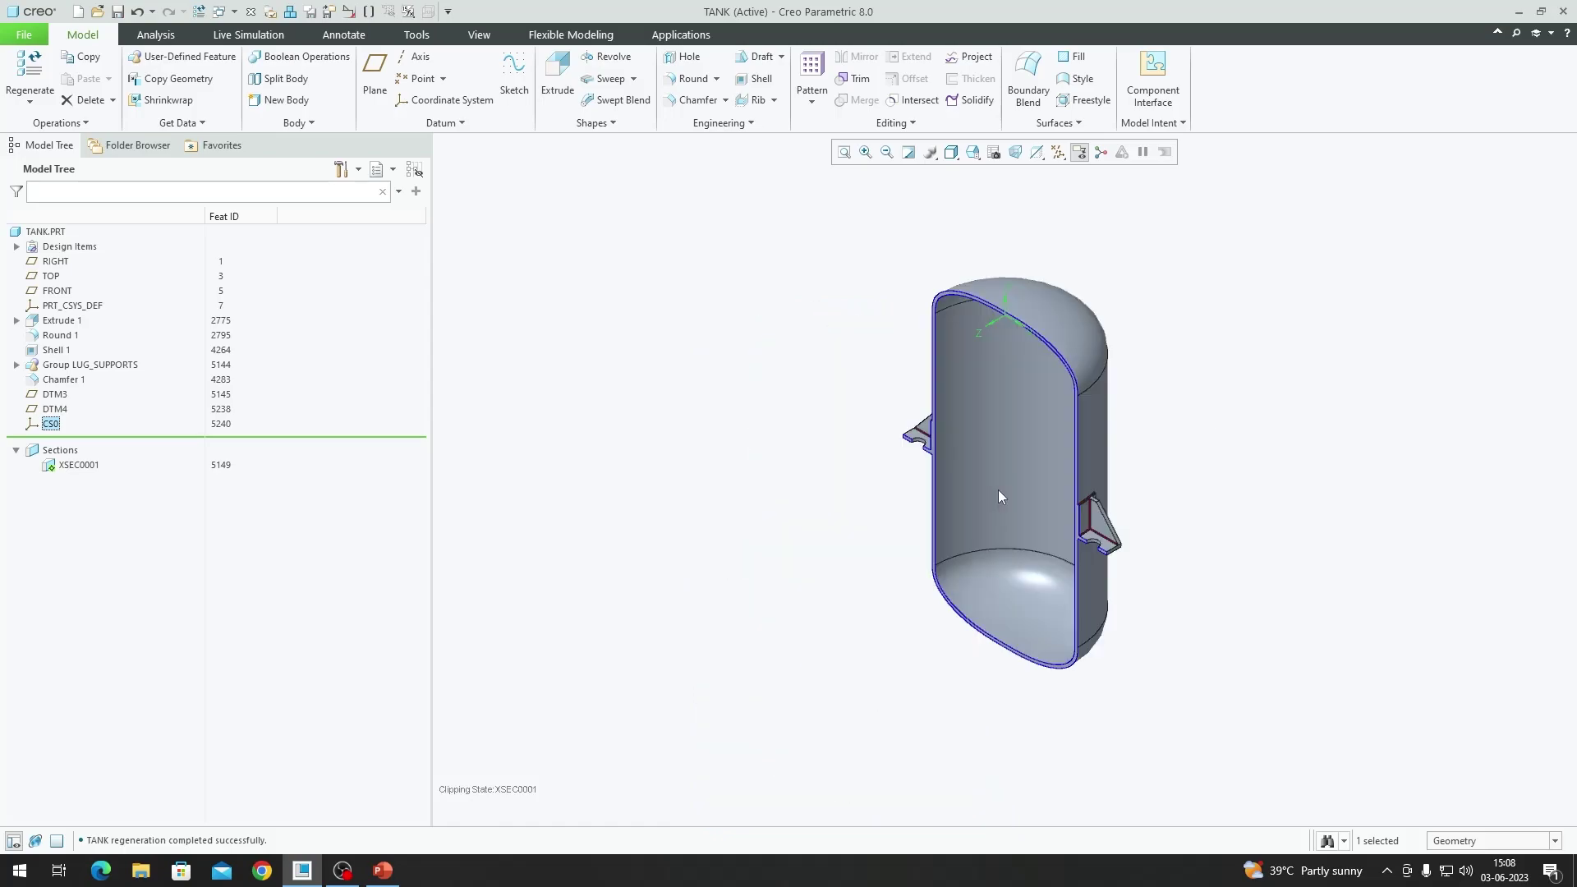
shift+middle_drag(1028, 423, 920, 423)
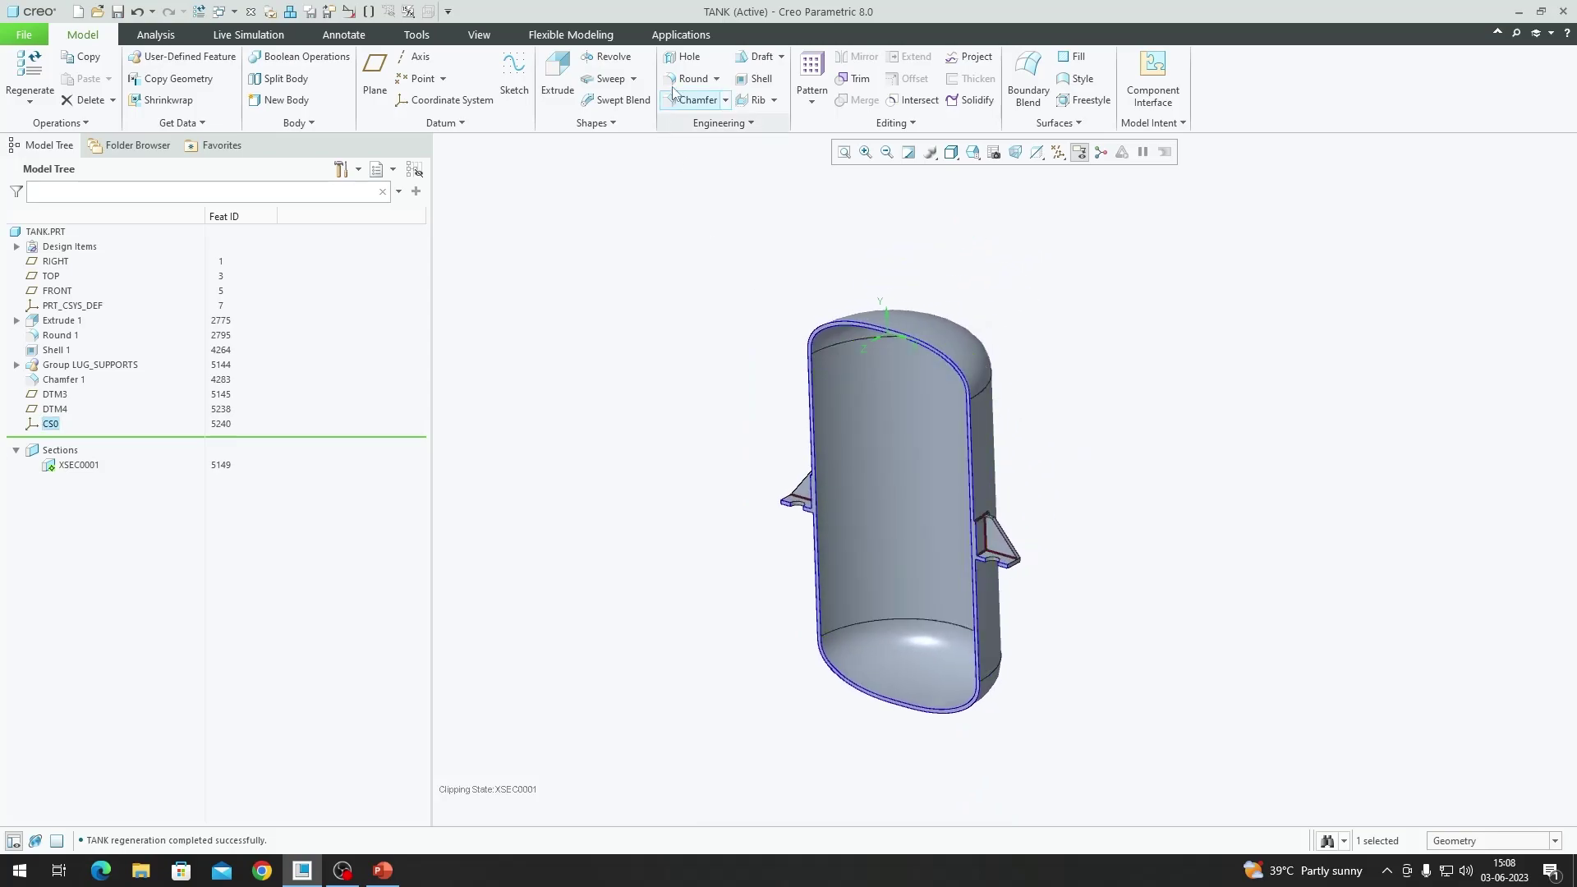
click(687, 41)
click(212, 74)
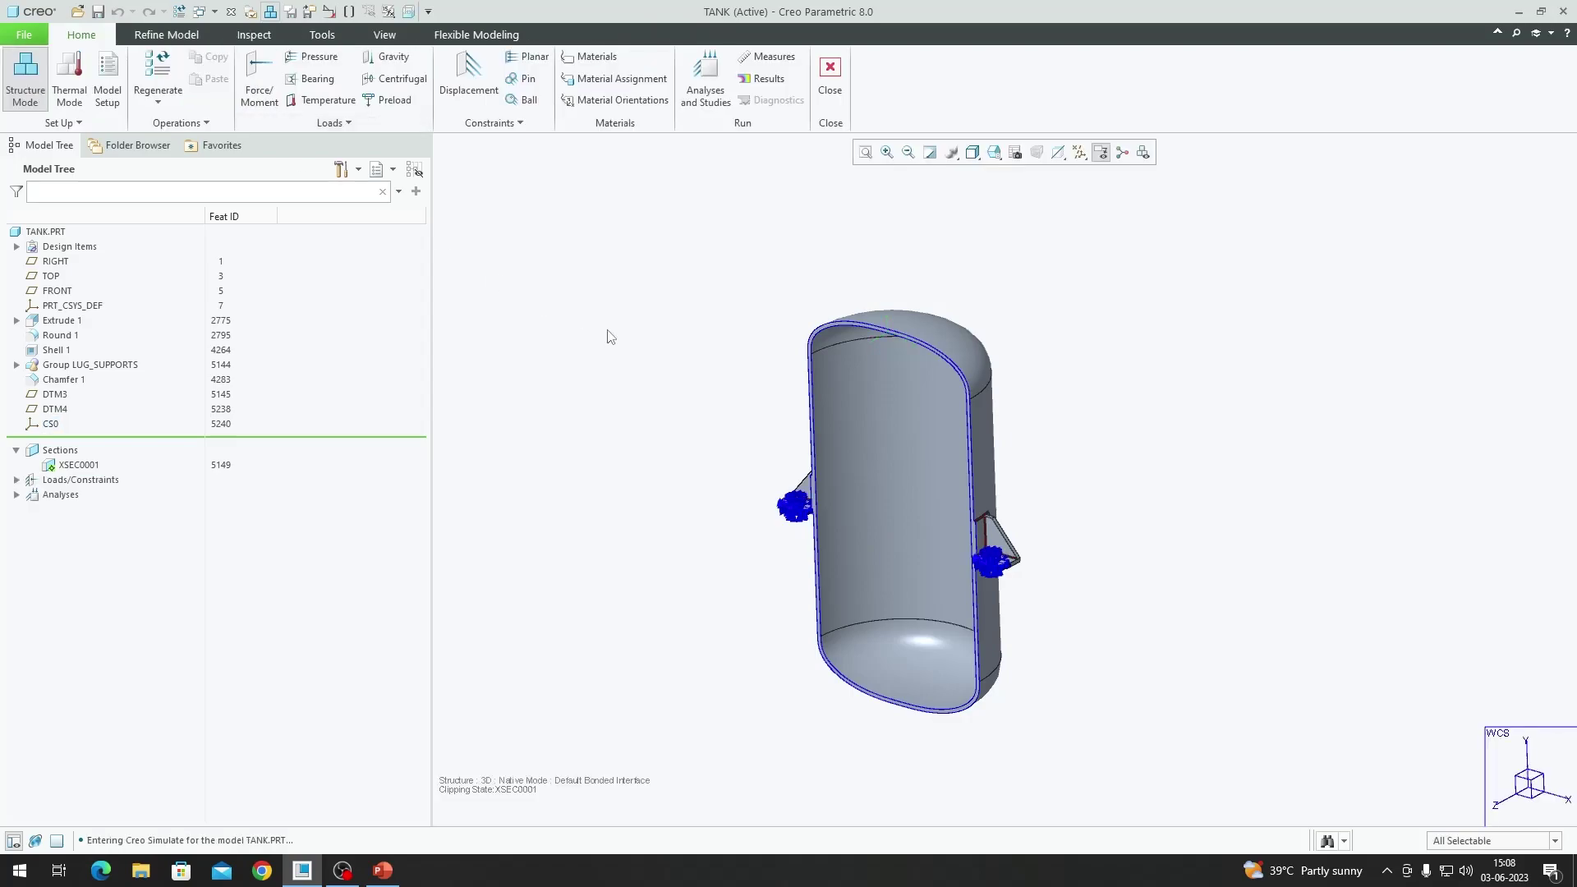
- Define a pressure load in LoadSet1 on all inner surfaces of the tank with a value of 1 MPa
click(310, 64)
click(859, 435)
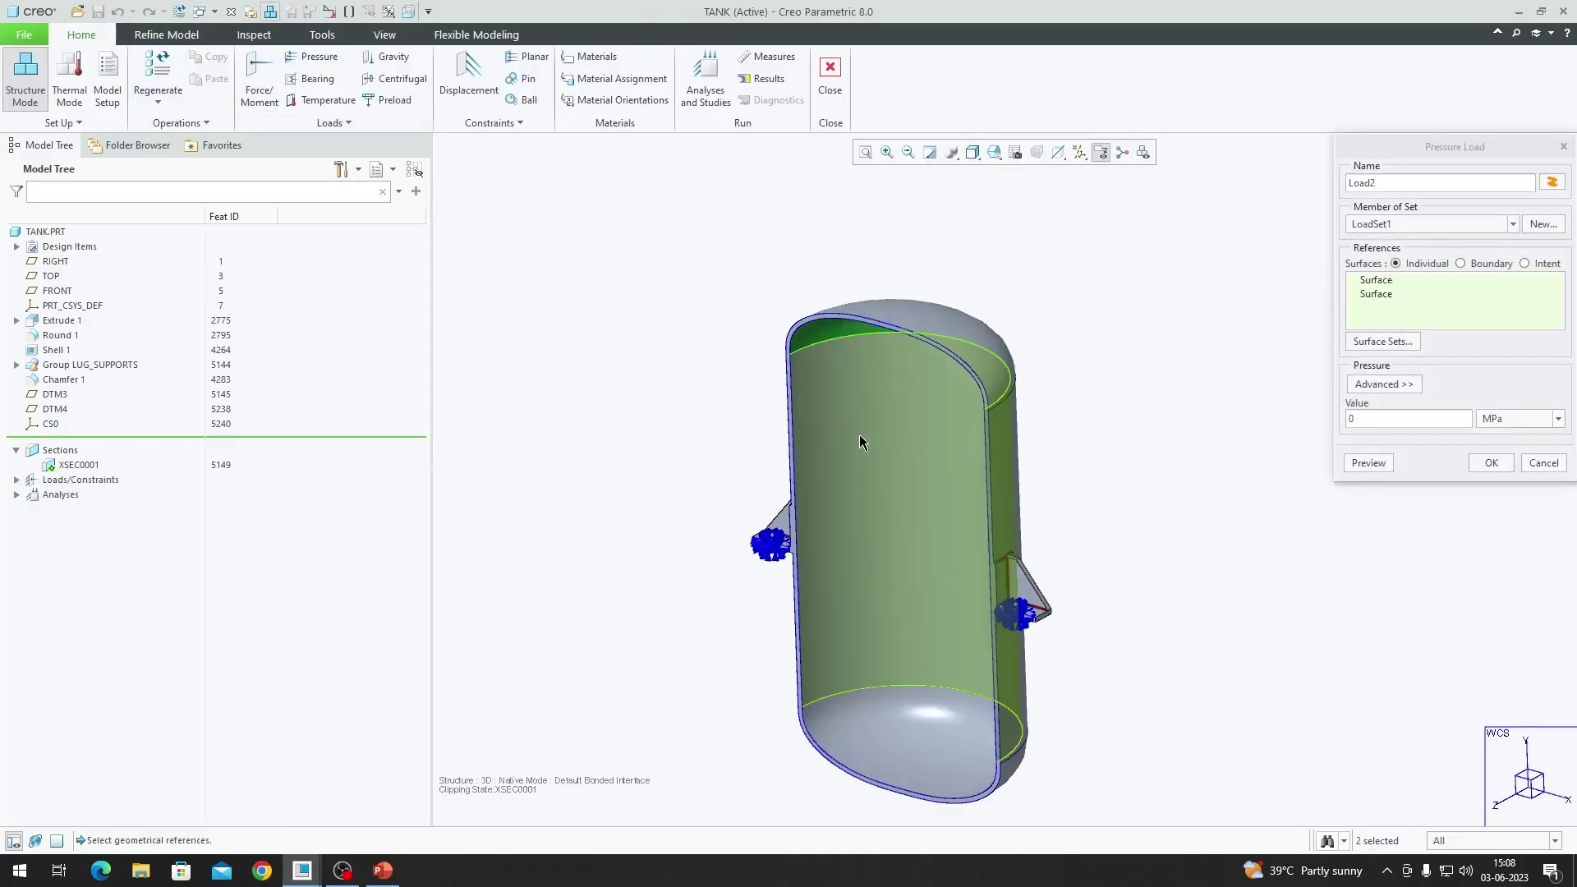
ctrl+click(904, 737)
ctrl+click(903, 737)
middle_drag(904, 594, 1027, 567)
click(1386, 417)
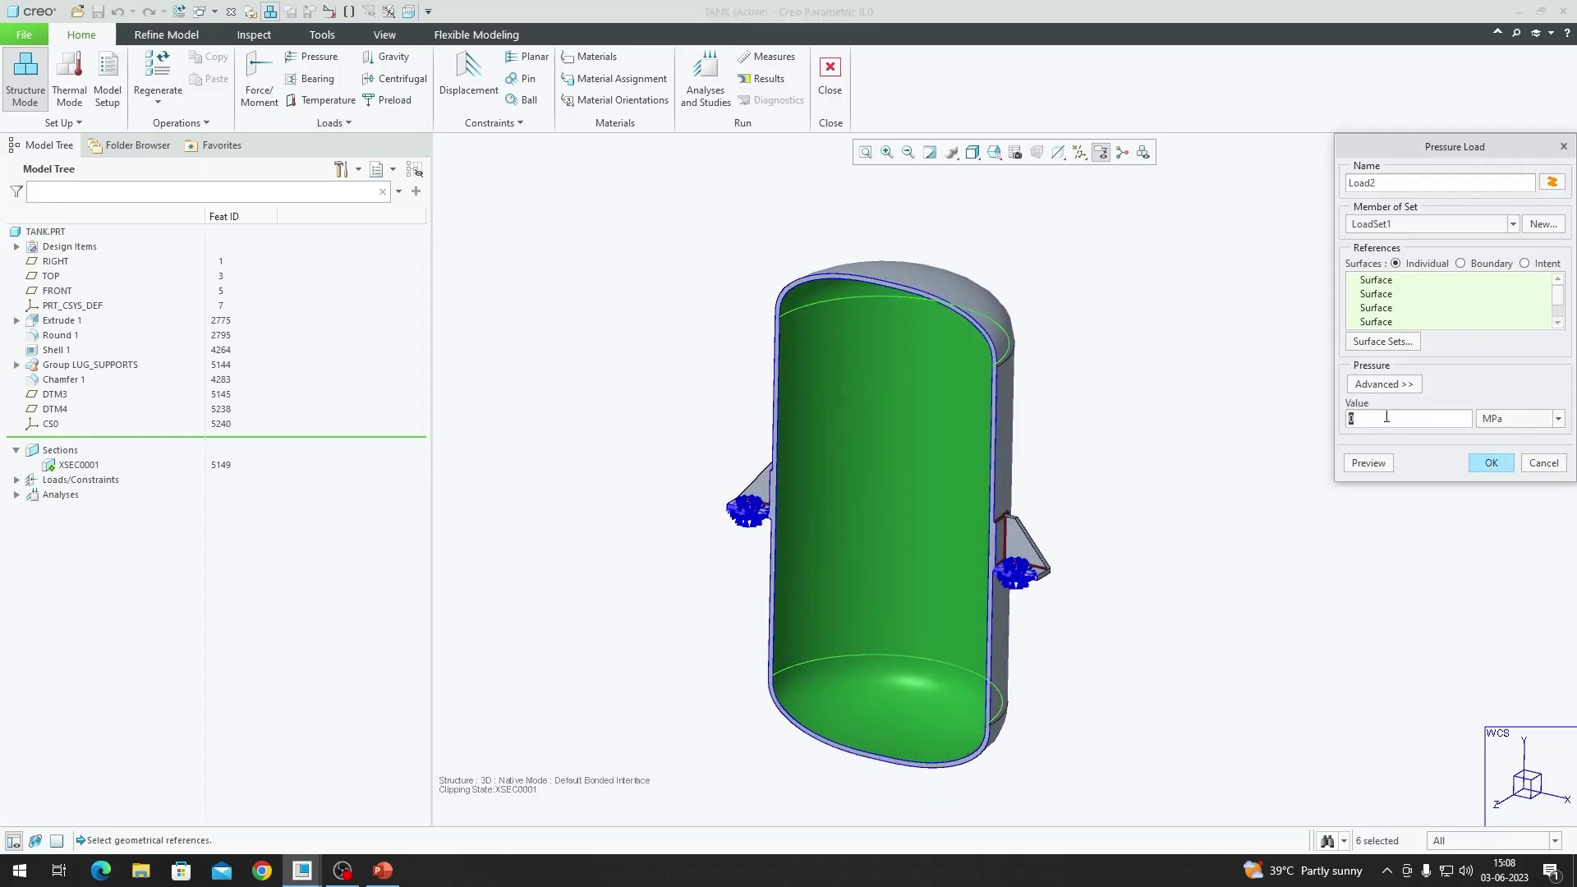
text(1)
- Set the pressure's spatial variation to Function of Coordinates and start a new function for it
click(1409, 386)
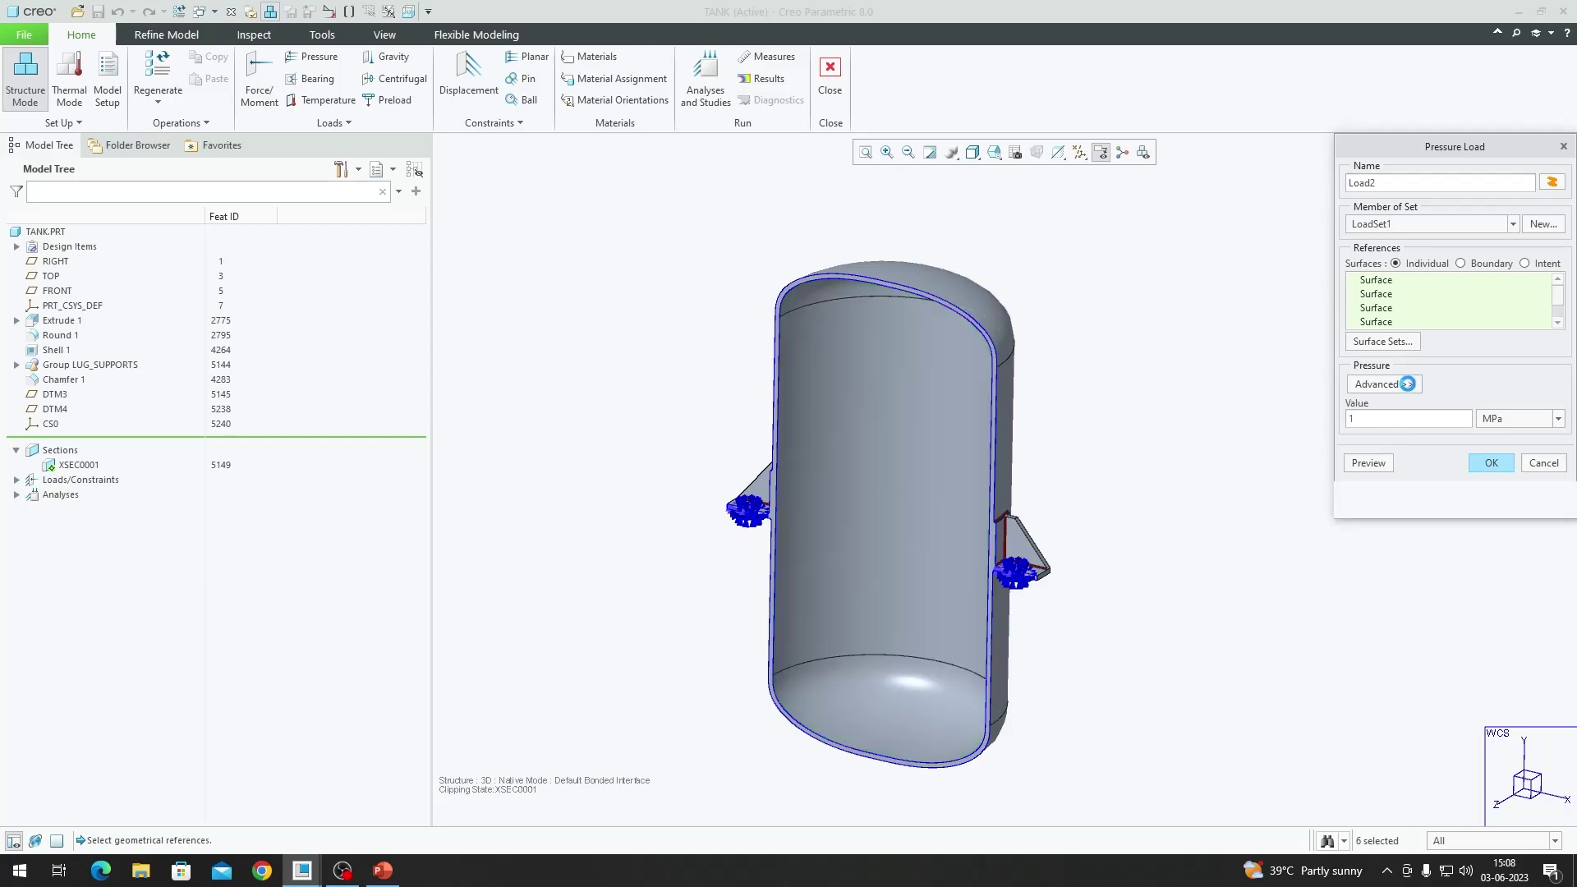
click(1400, 420)
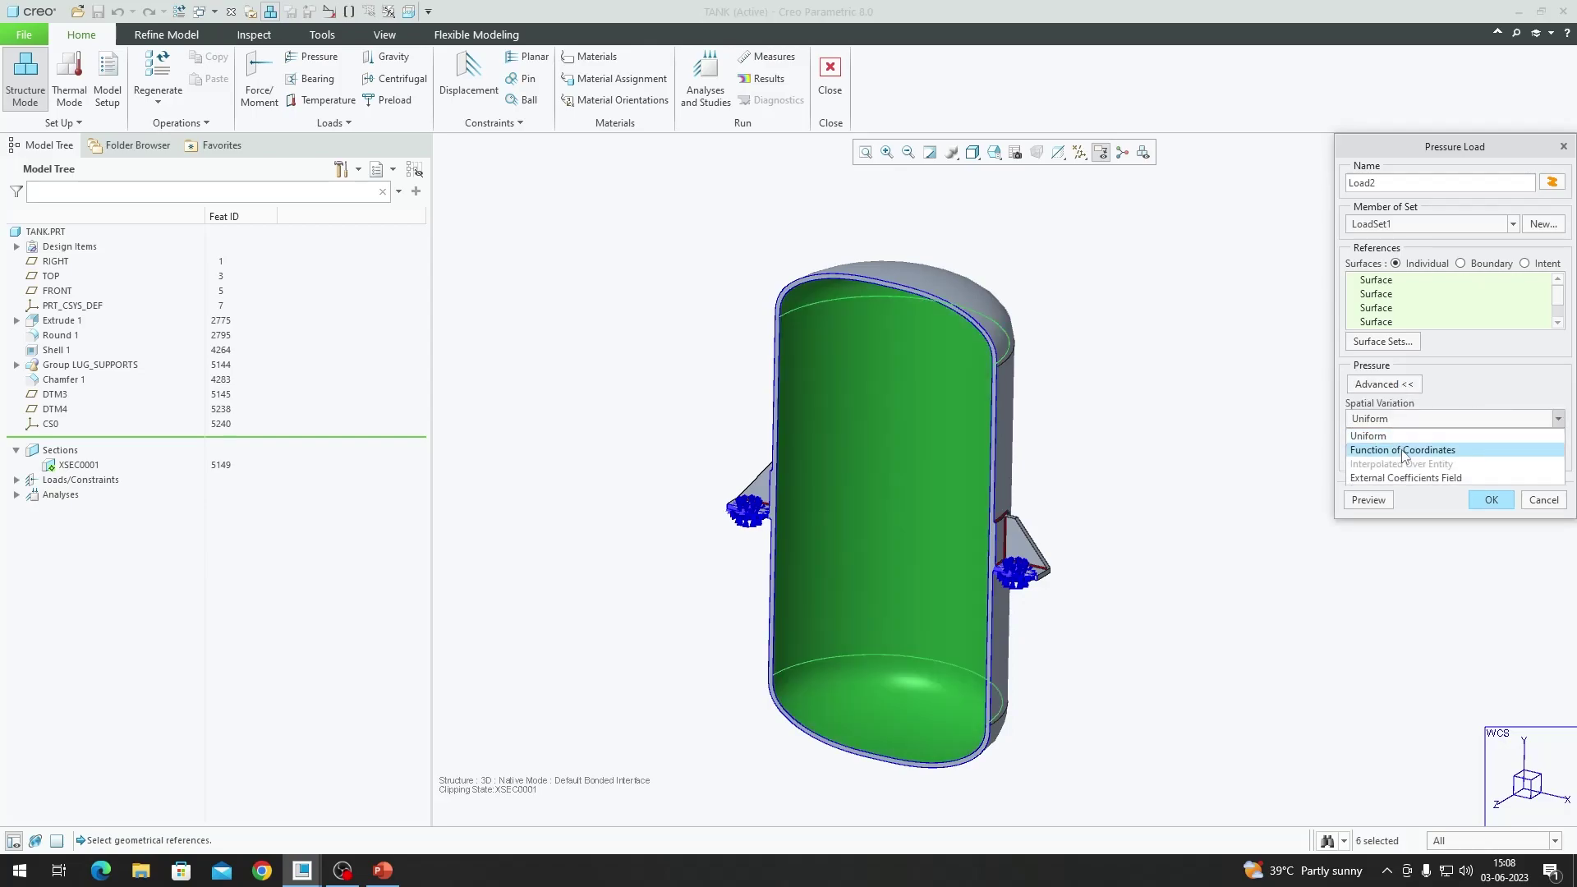
click(1403, 451)
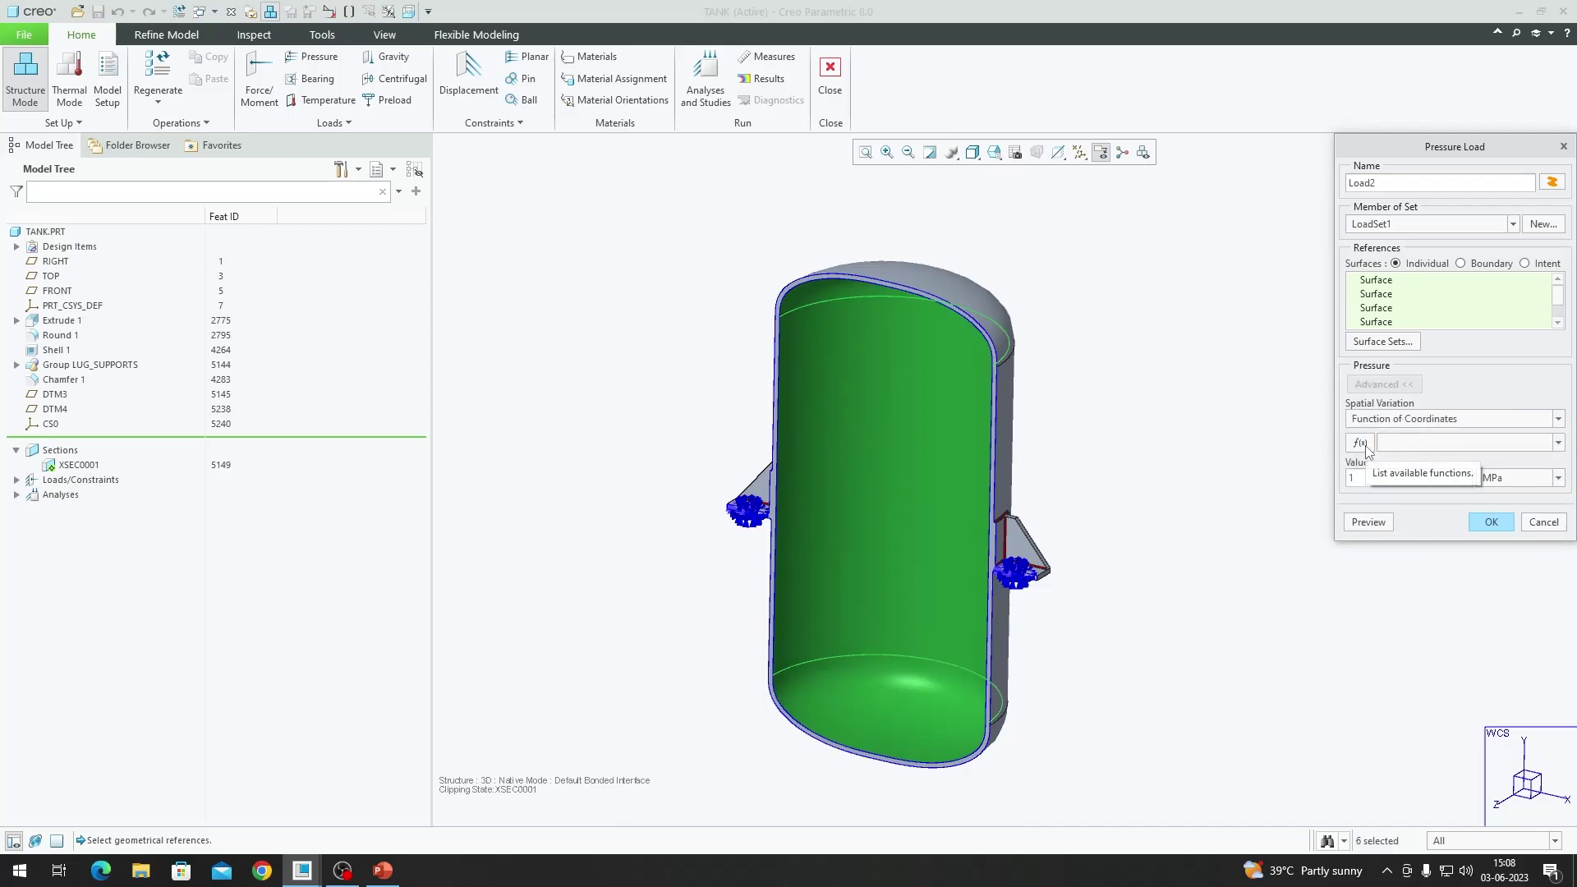
click(1363, 447)
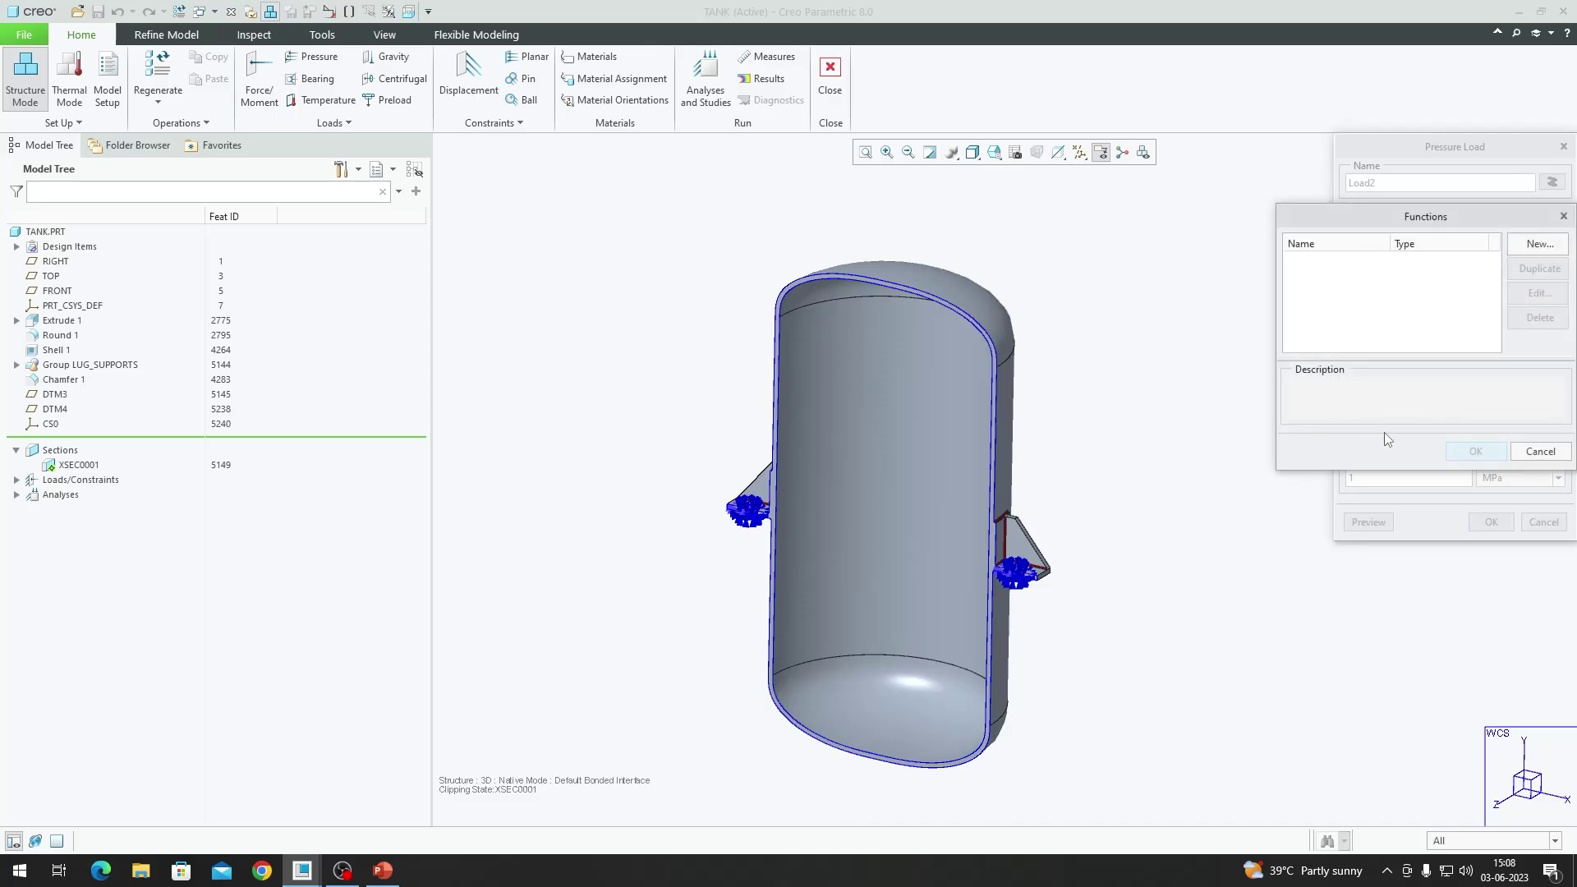
drag(1484, 215, 1198, 267)
click(1254, 296)
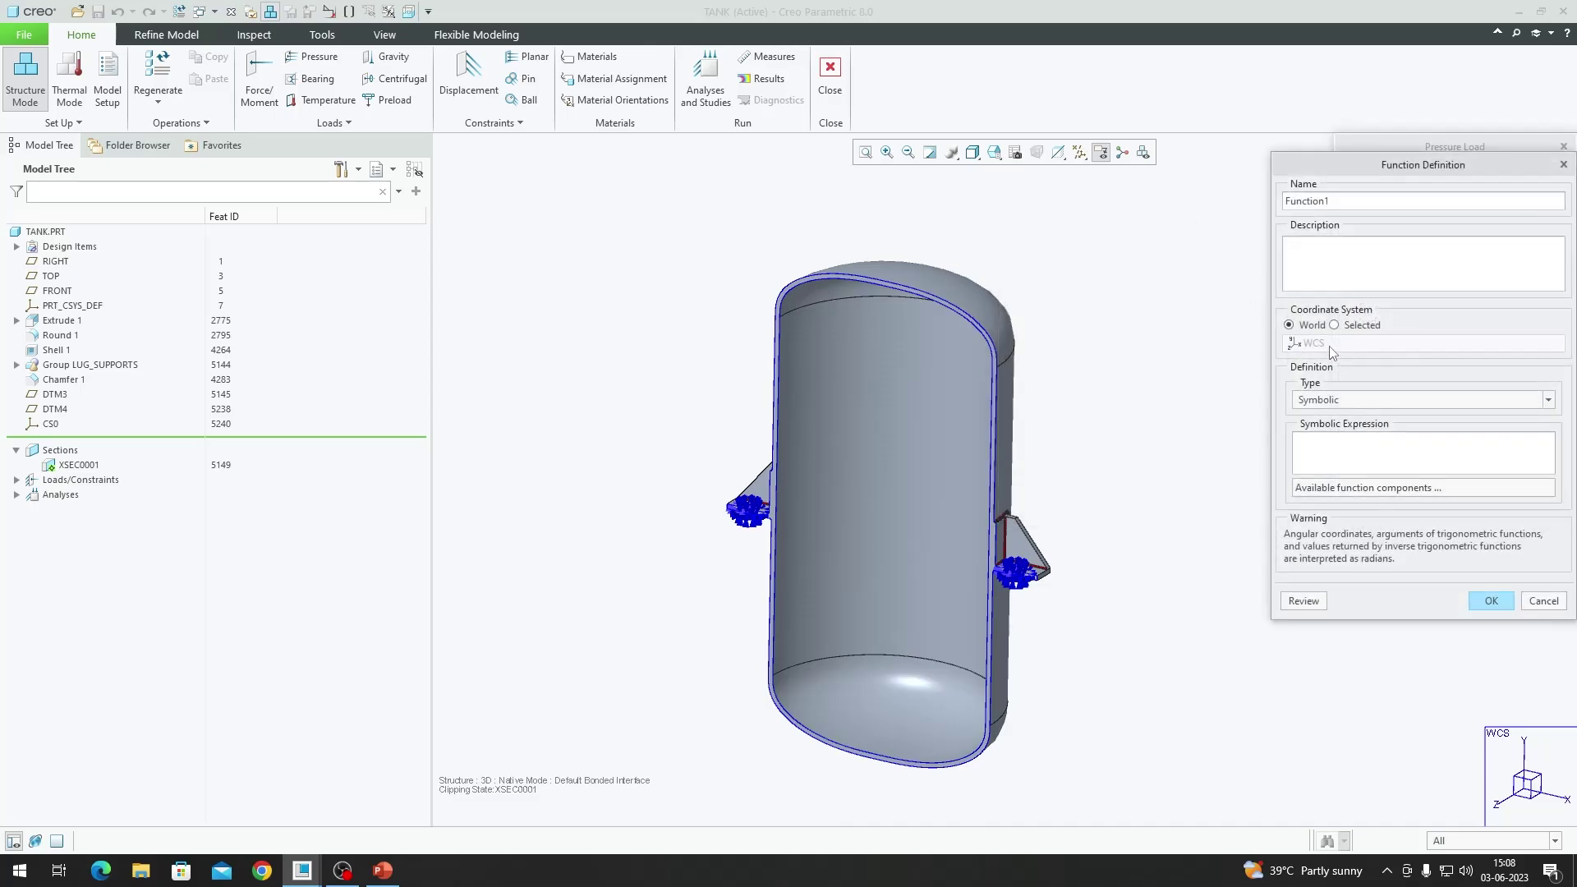
- Name the function Hyd_pressure and reference it to the coordinate system CS0
double_click(1350, 201)
text(Hyd_pressure)
click(1333, 325)
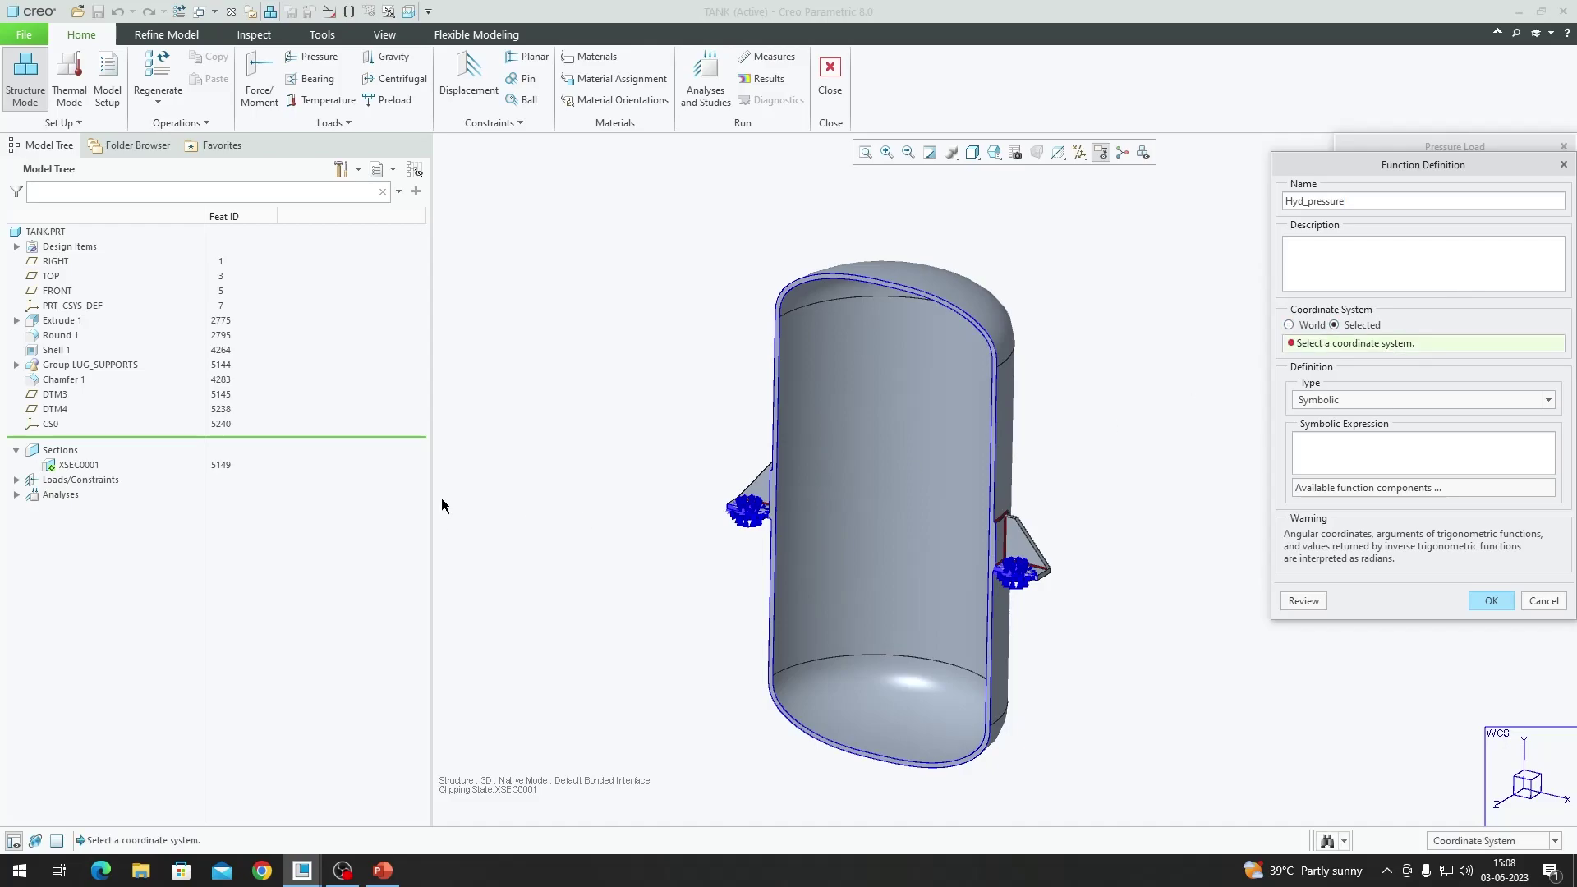
click(48, 424)
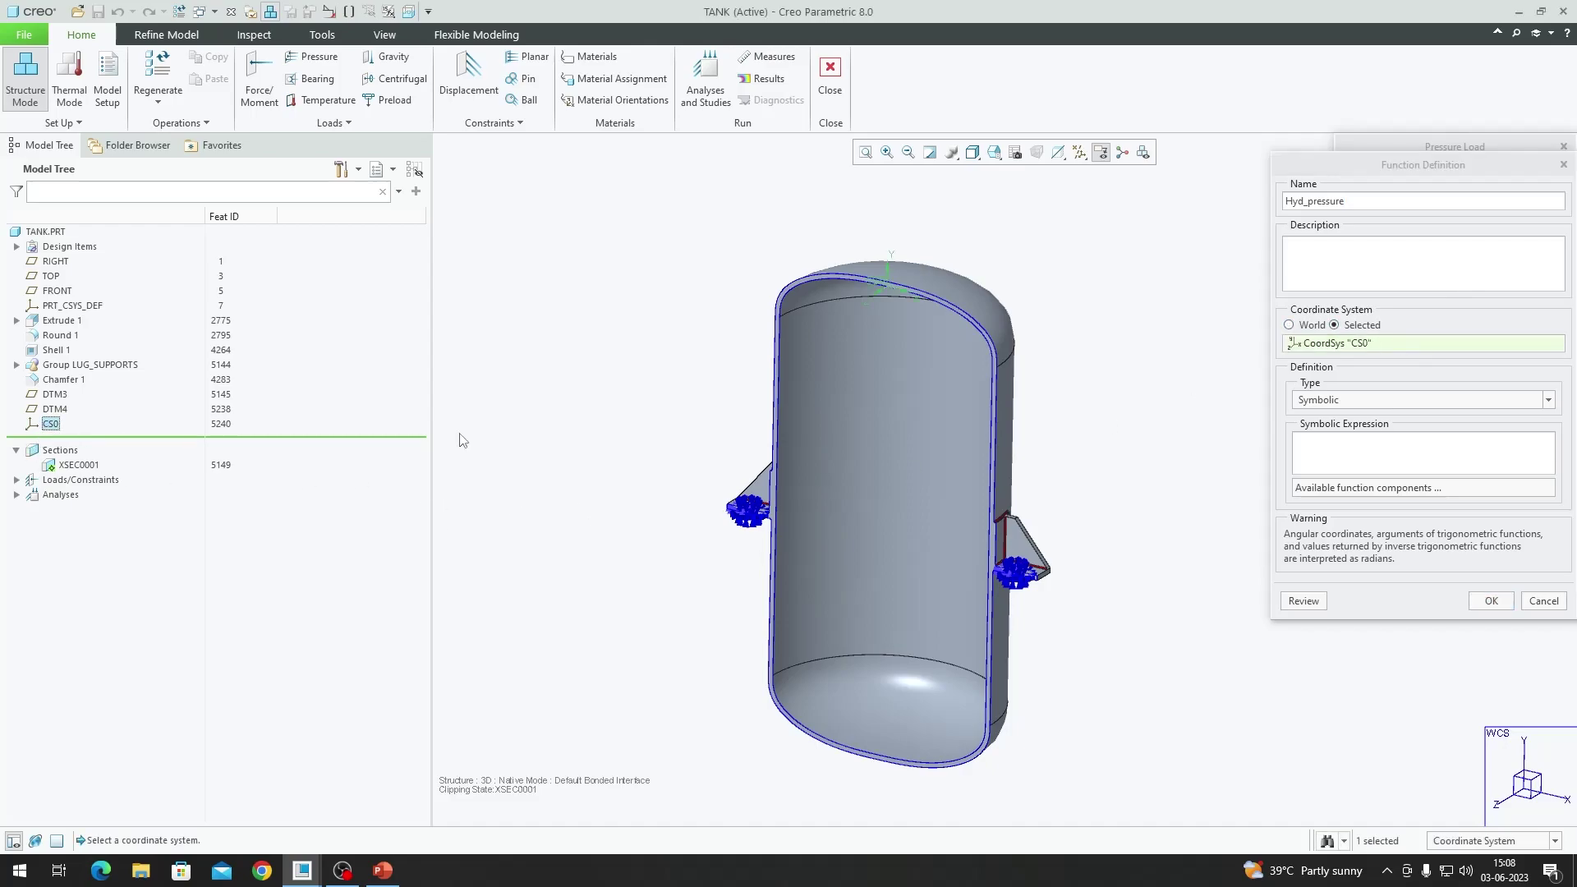
- Enter the symbolic expression y*1000e-6*9810 for the Hyd_pressure function
scroll(885, 298, up, 3)
scroll(886, 299, down, 3)
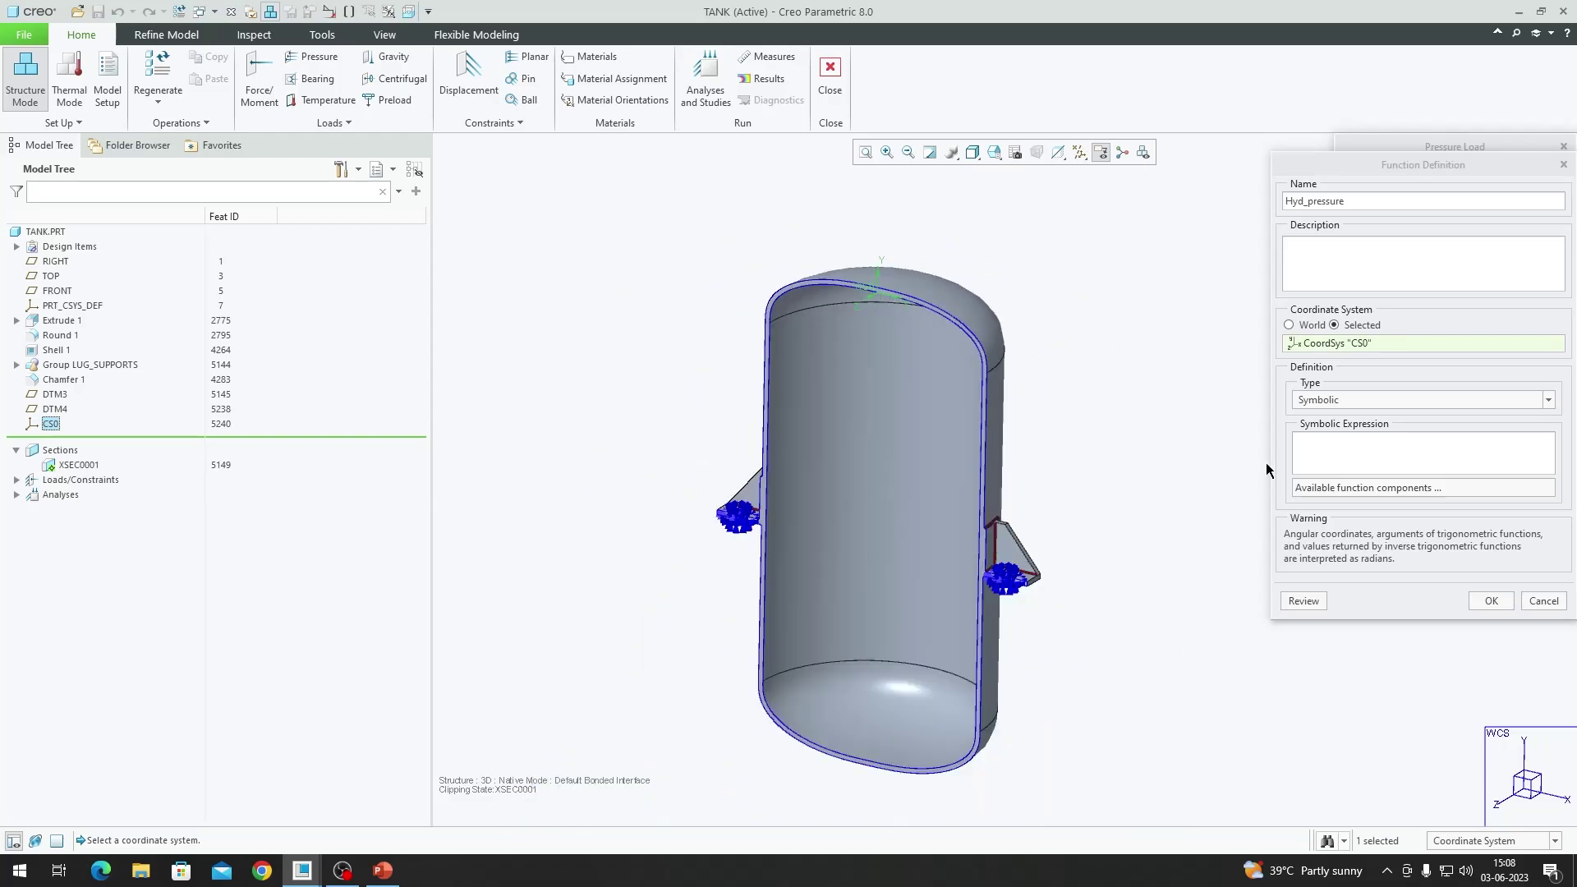
click(1360, 453)
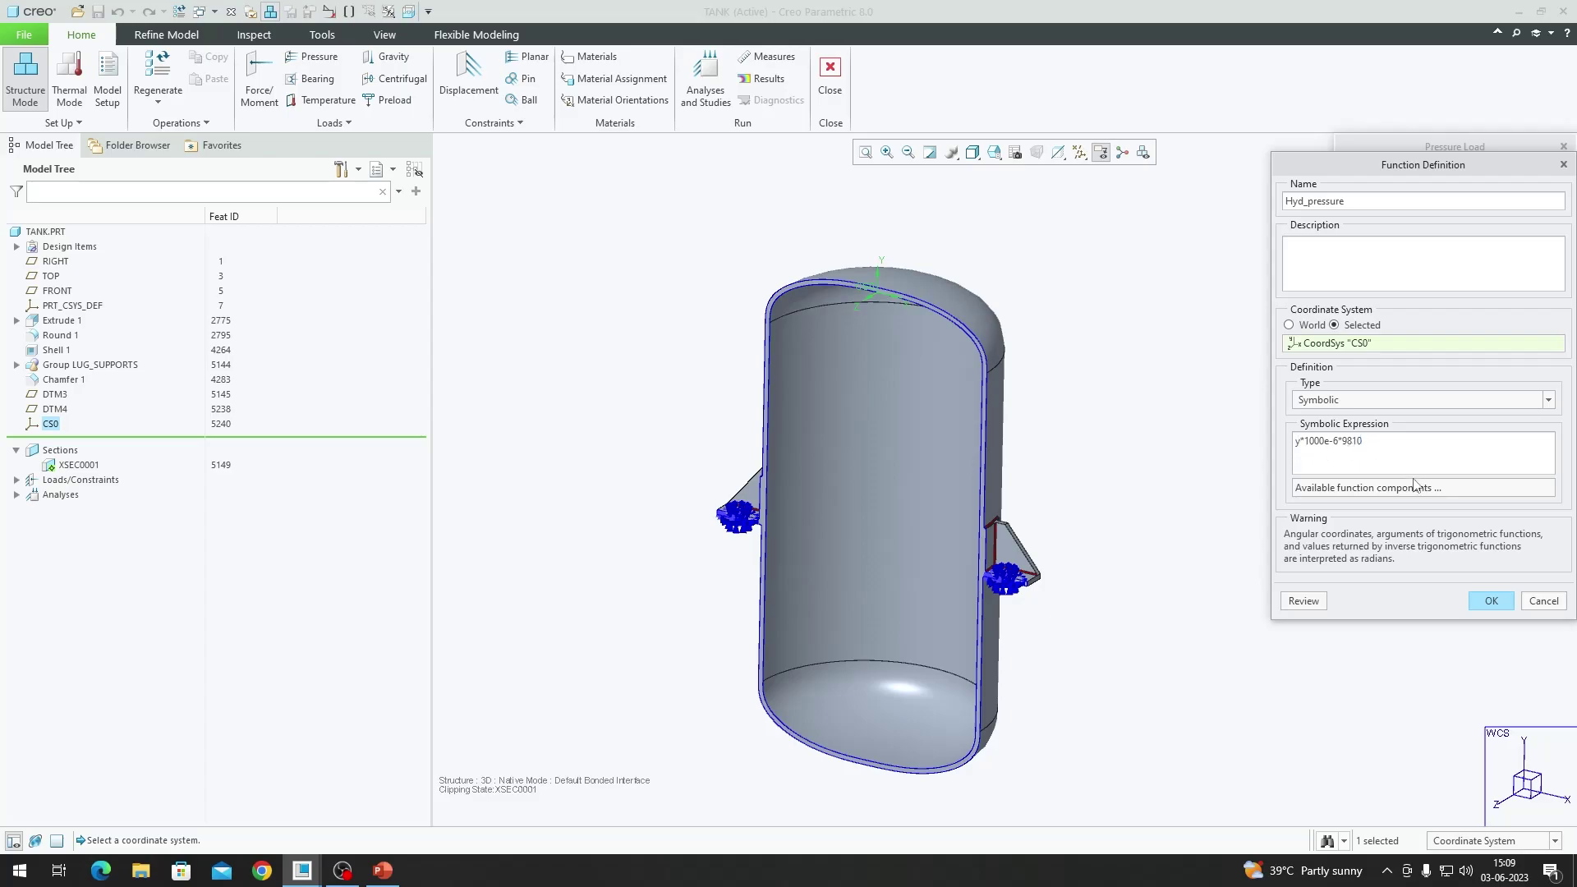
- Change the Hyd_pressure expression to -y*1000e-6*9810 and assign the function to the pressure load
text(-)
click(1490, 601)
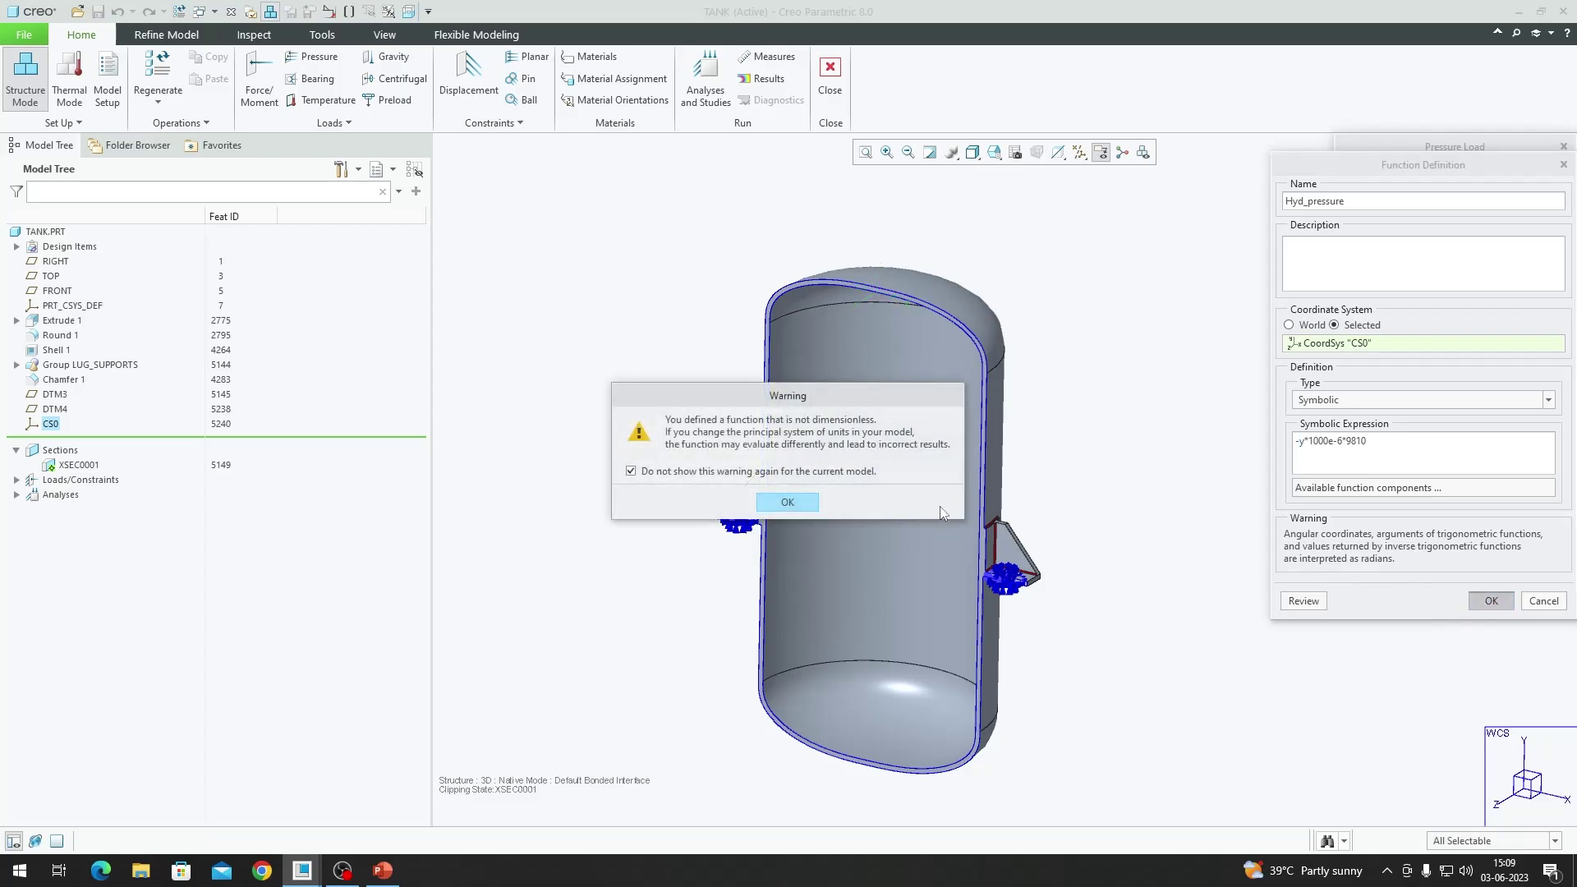
click(786, 503)
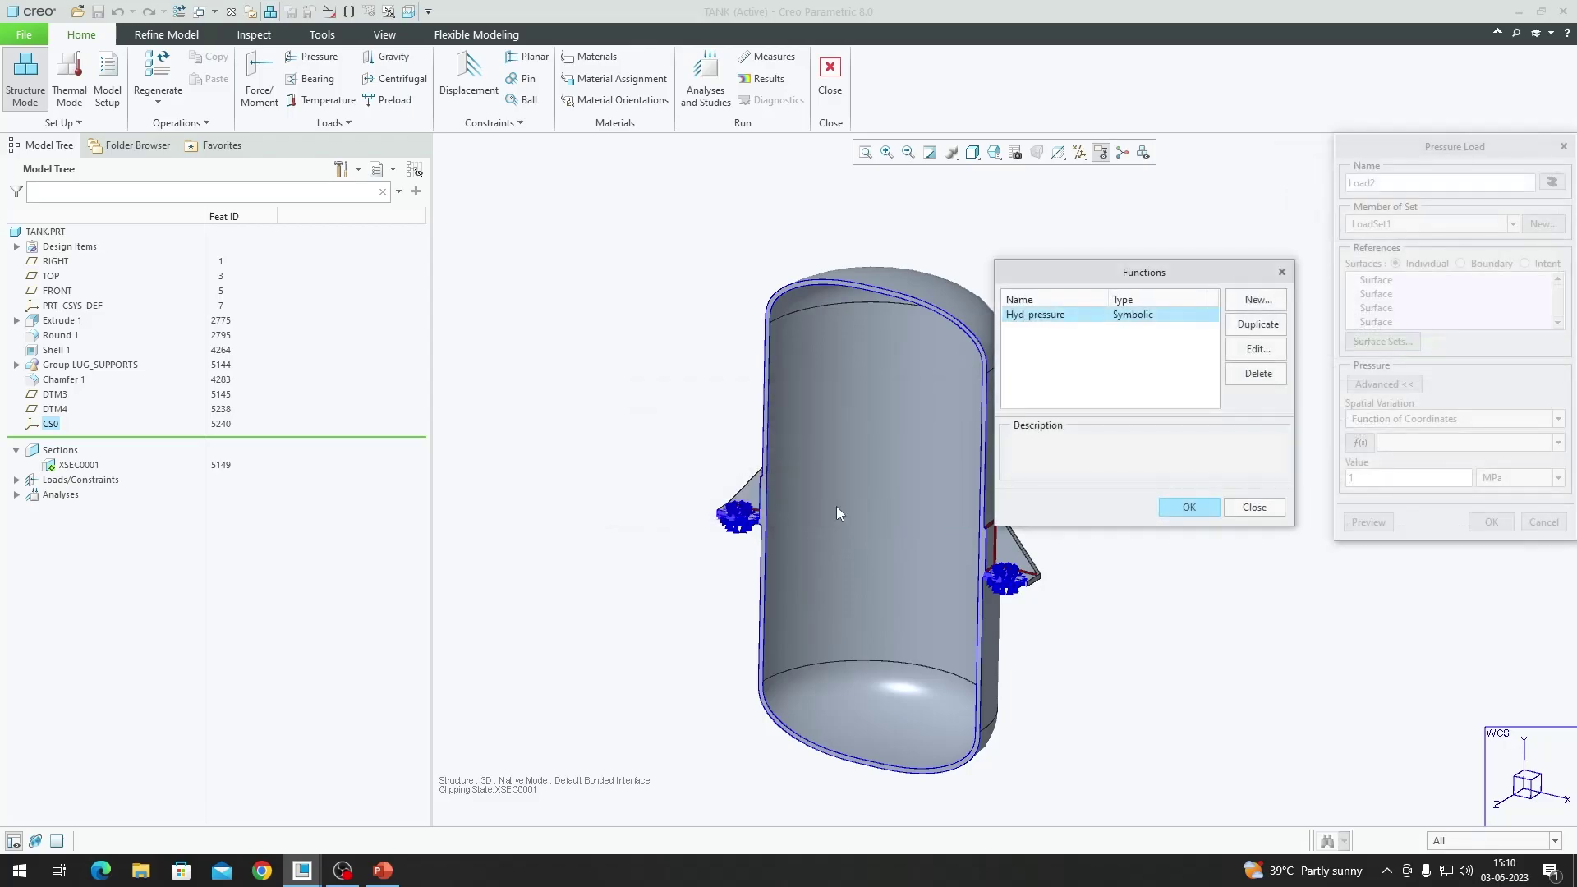
click(1188, 507)
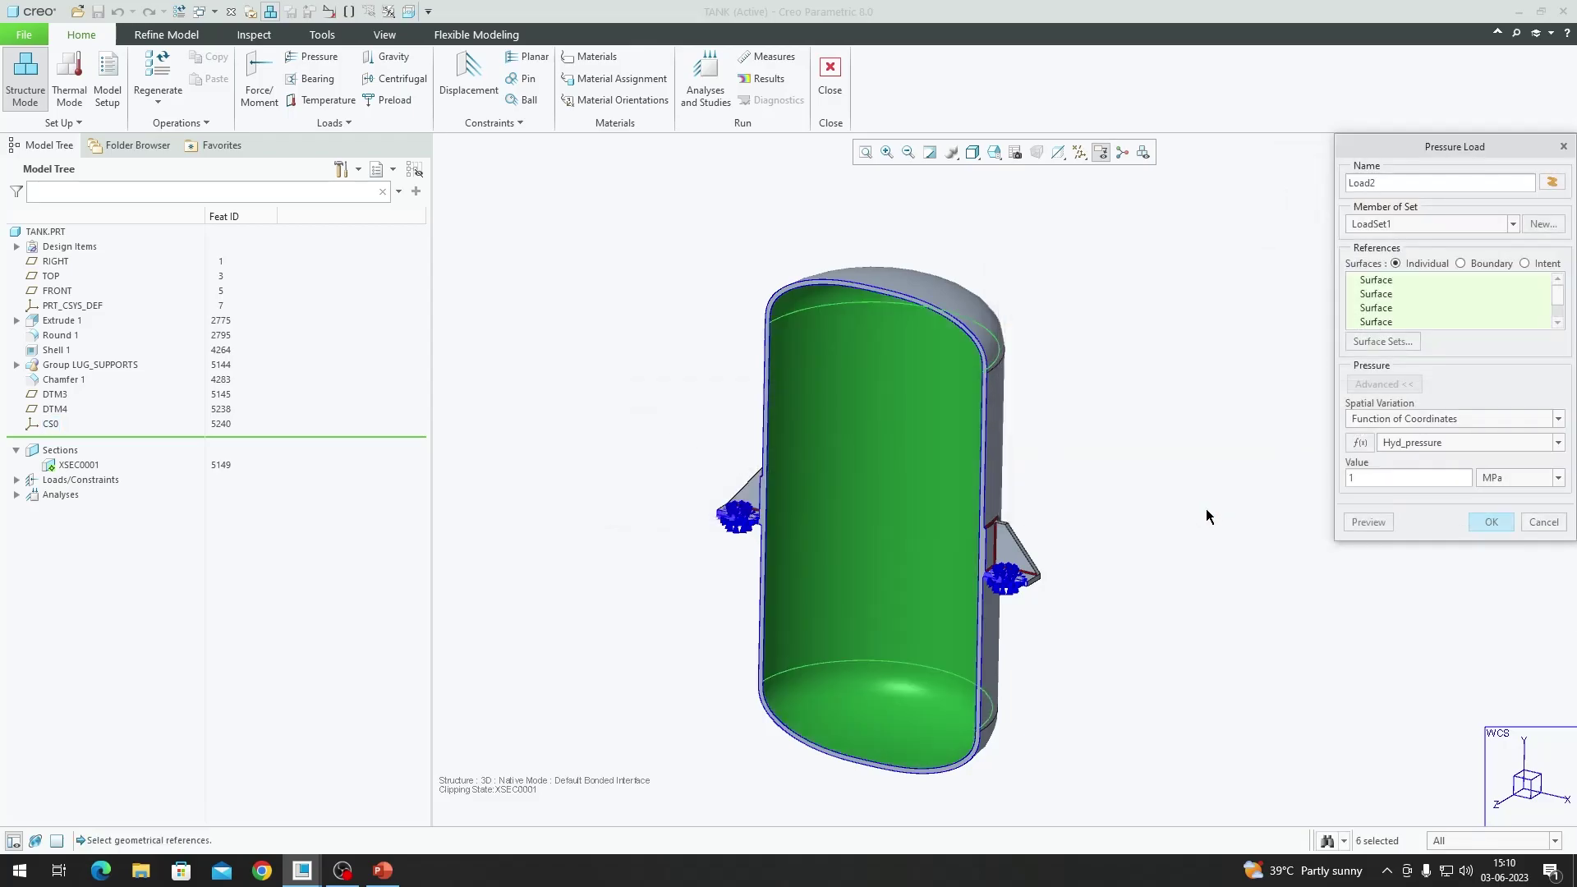
- Preview the load's pressure distribution in the FRONT view and compare it with the hydrostatic pressure diagram on the PowerPoint slide
click(1366, 522)
middle_drag(905, 399, 961, 519)
scroll(990, 453, up, 2)
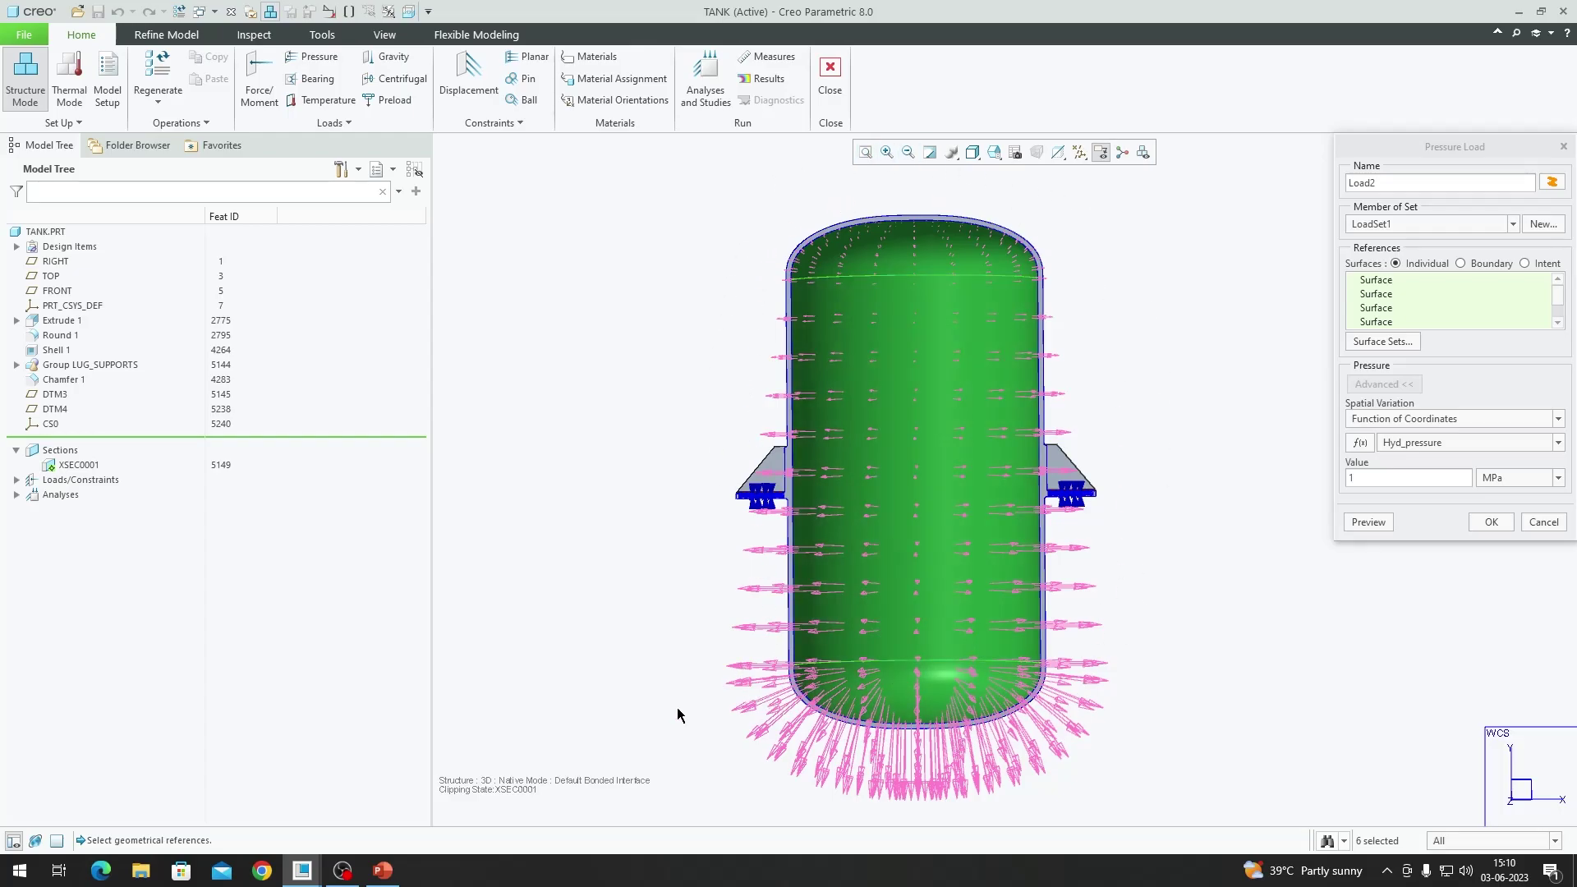
click(381, 870)
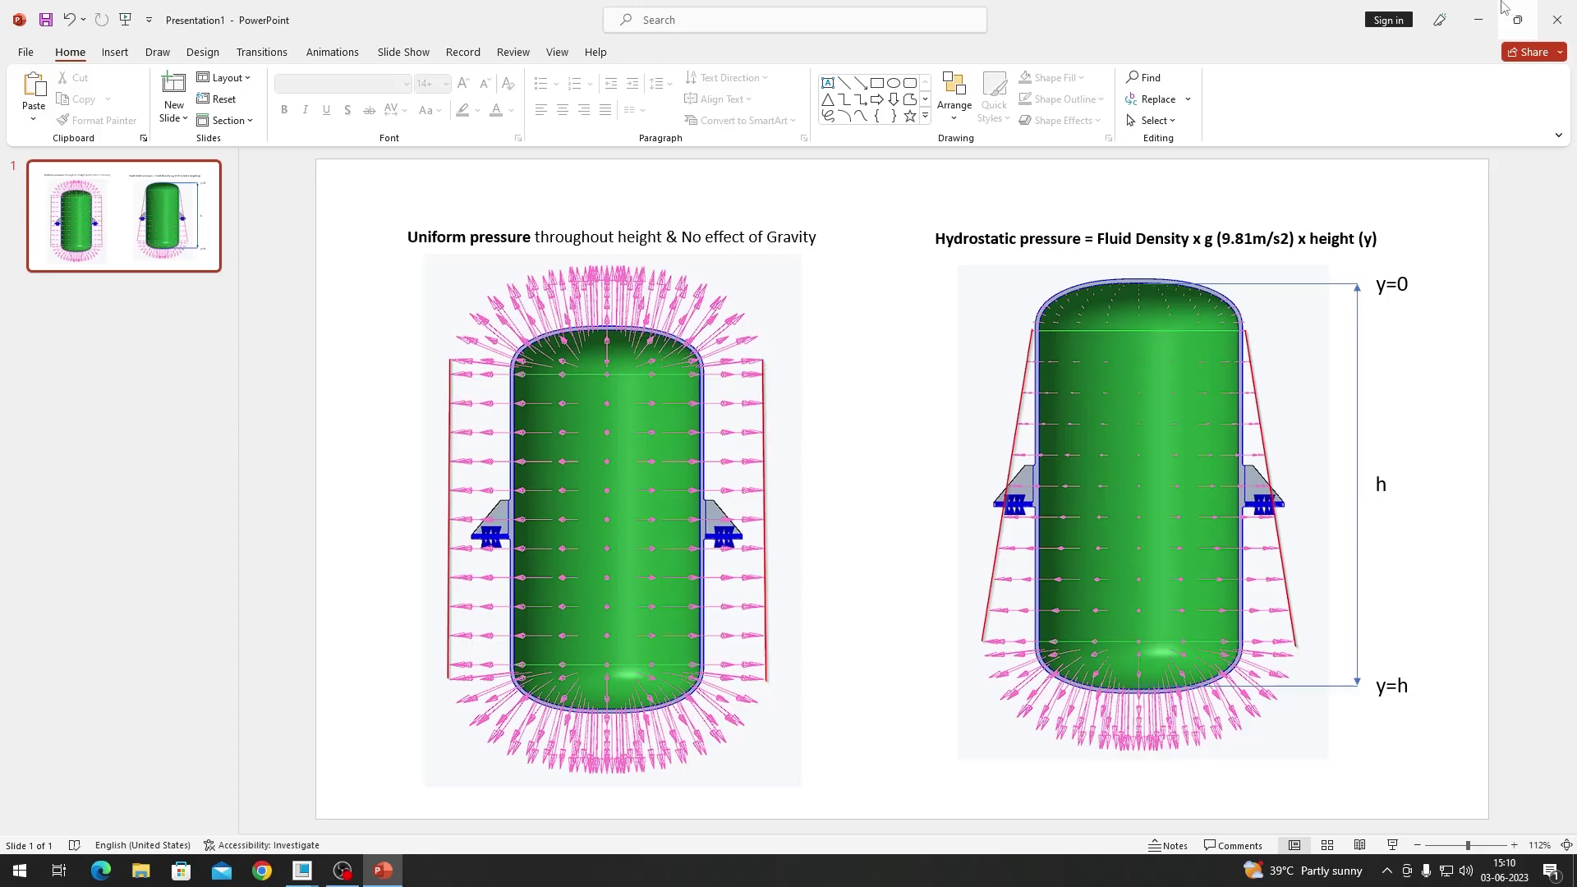
click(1483, 18)
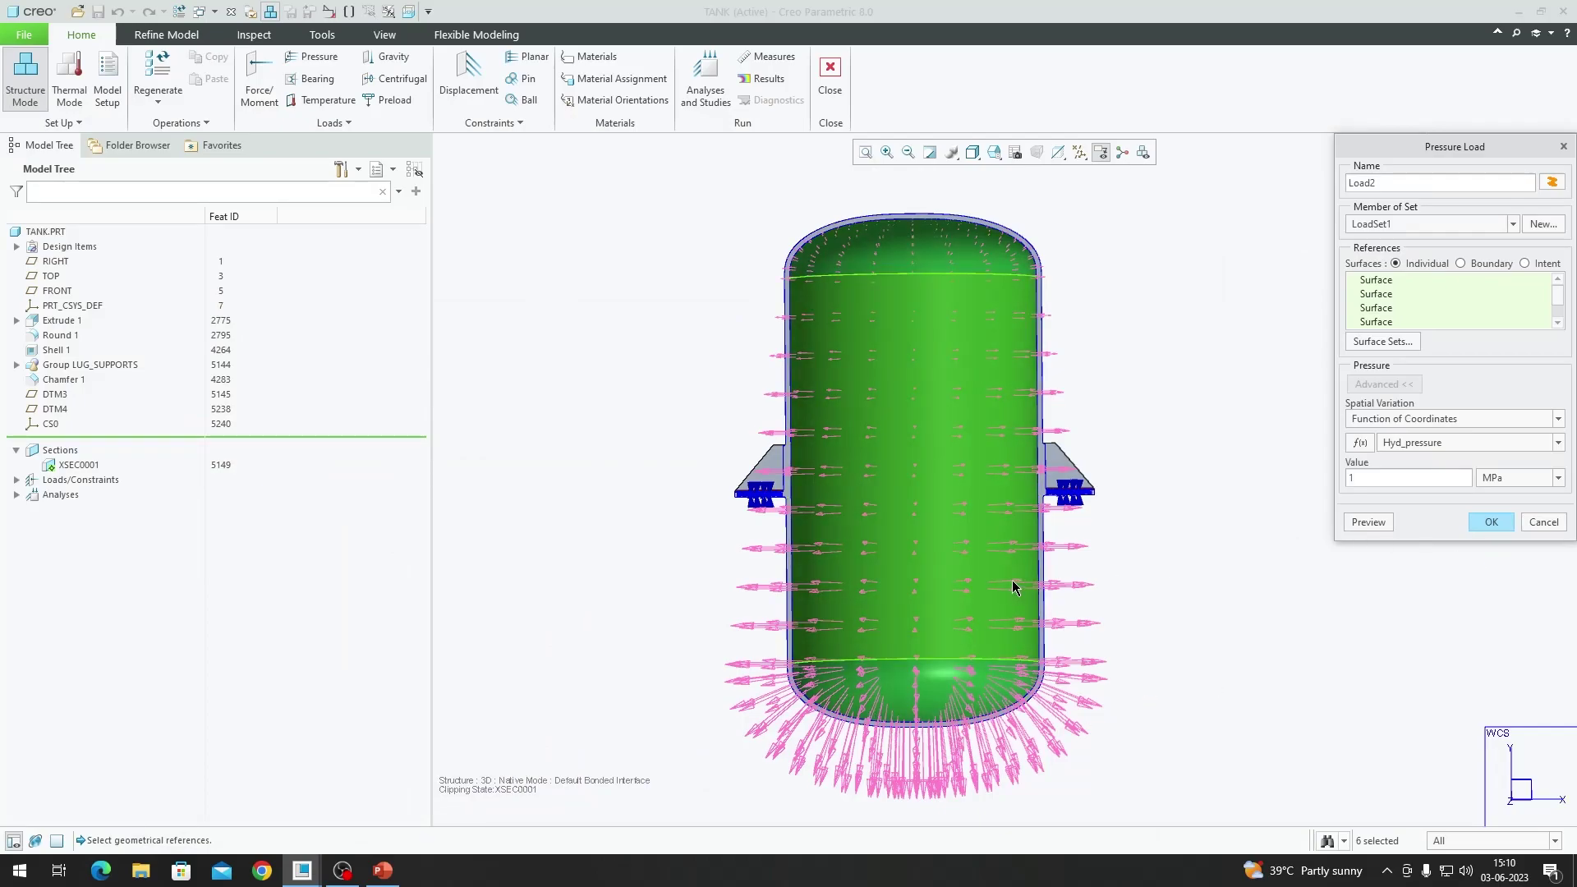
click(994, 153)
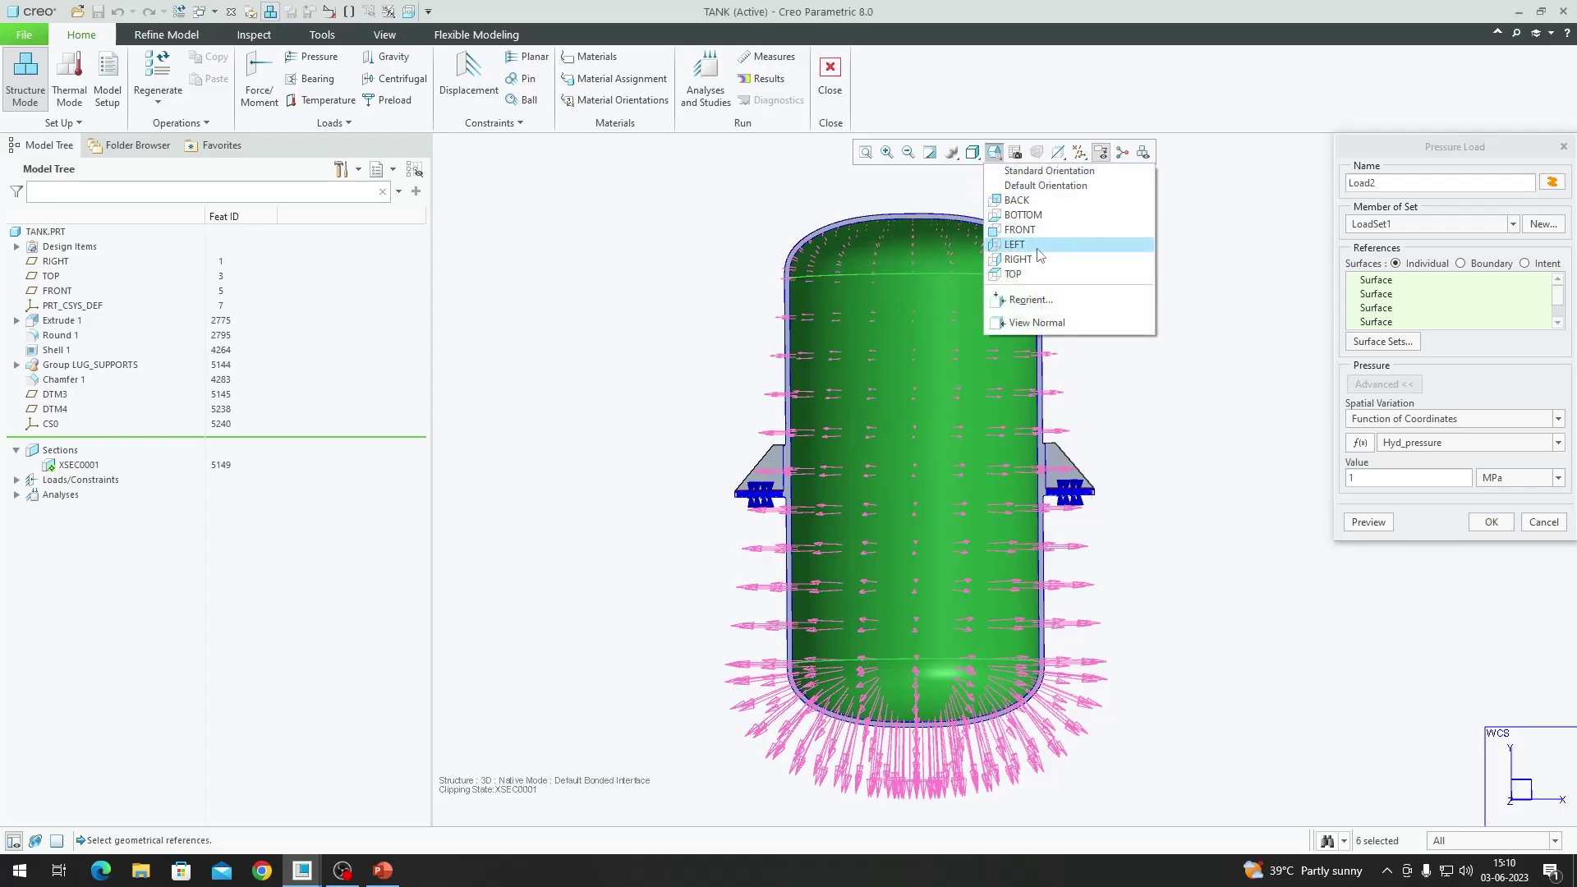
click(1045, 234)
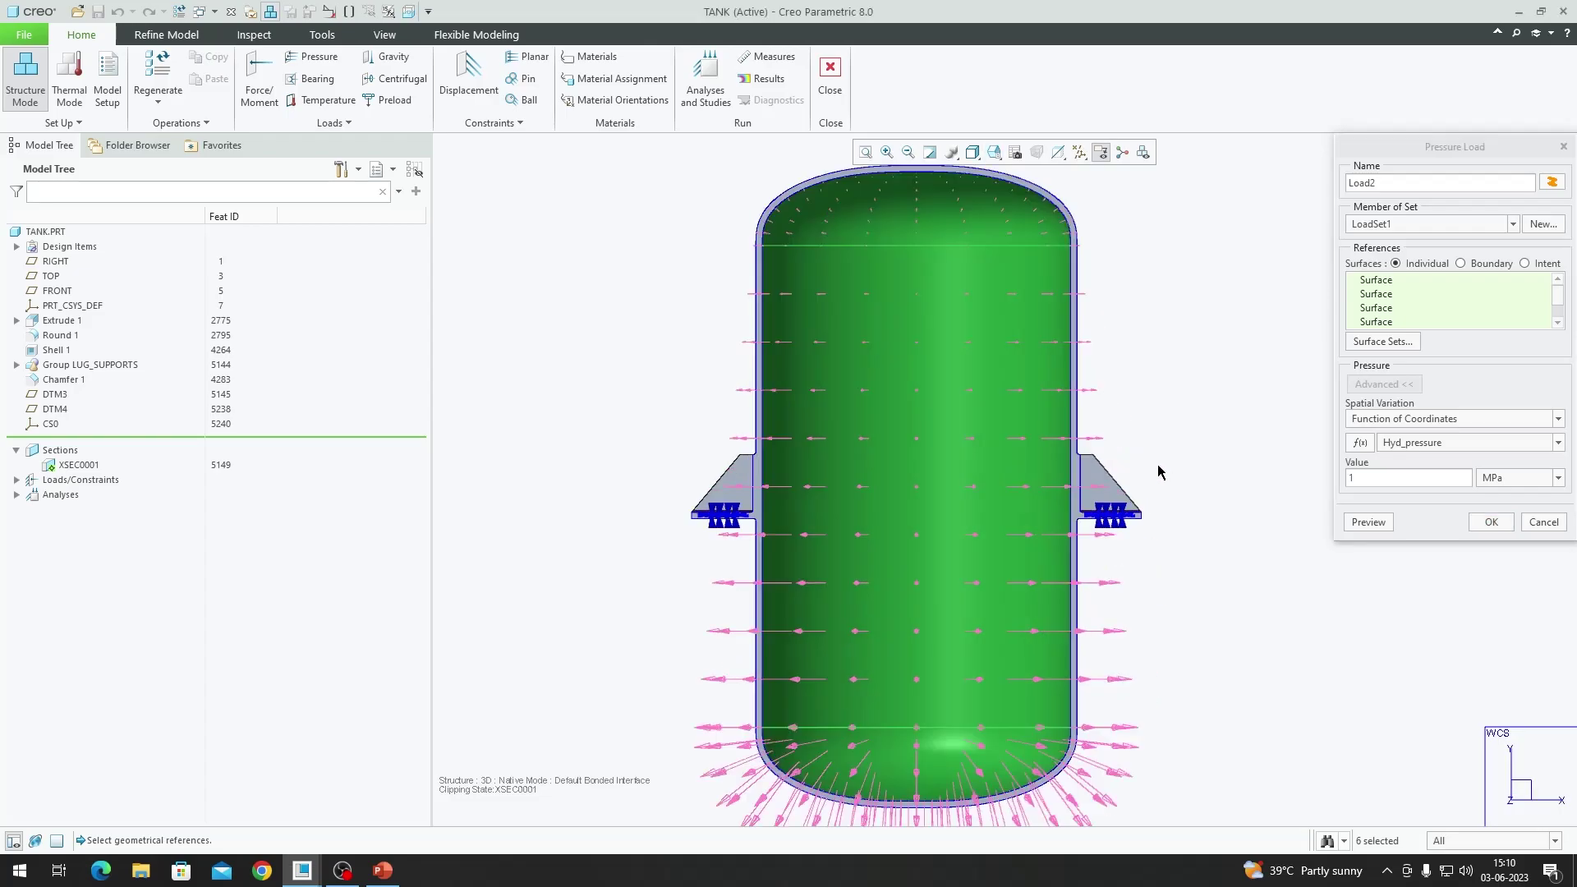
scroll(889, 431, down, 2)
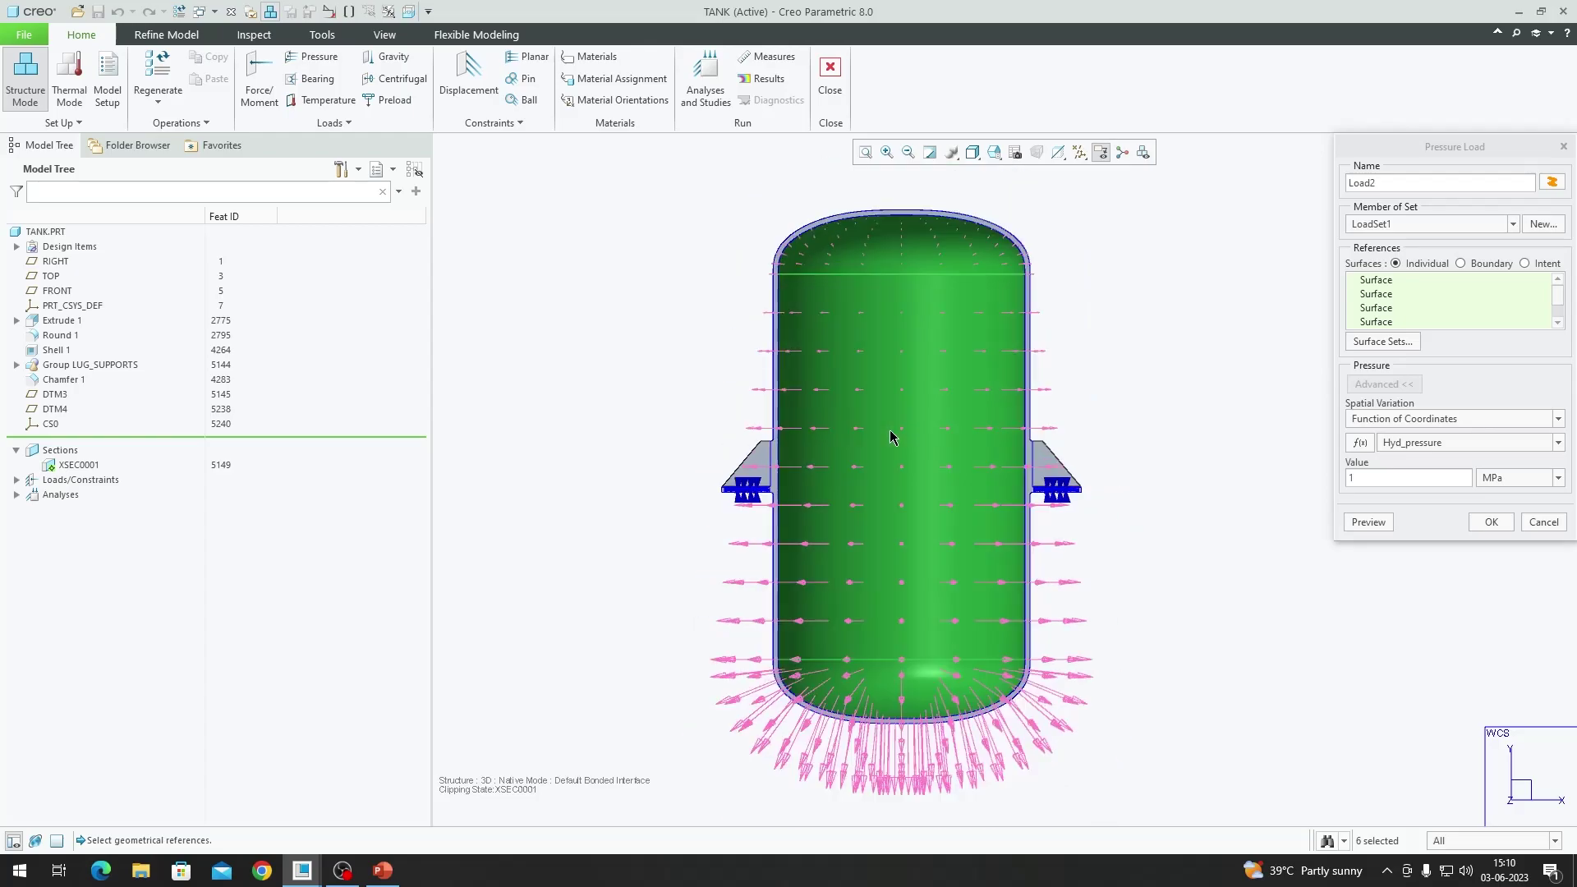
- Accept the pressure load defined by the Hyd_pressure function on the tank's inner surfaces
click(1488, 519)
mouse_move(969, 567)
middle_down()
mouse_move(891, 570)
mouse_move(981, 571)
middle_up()
click(1204, 558)
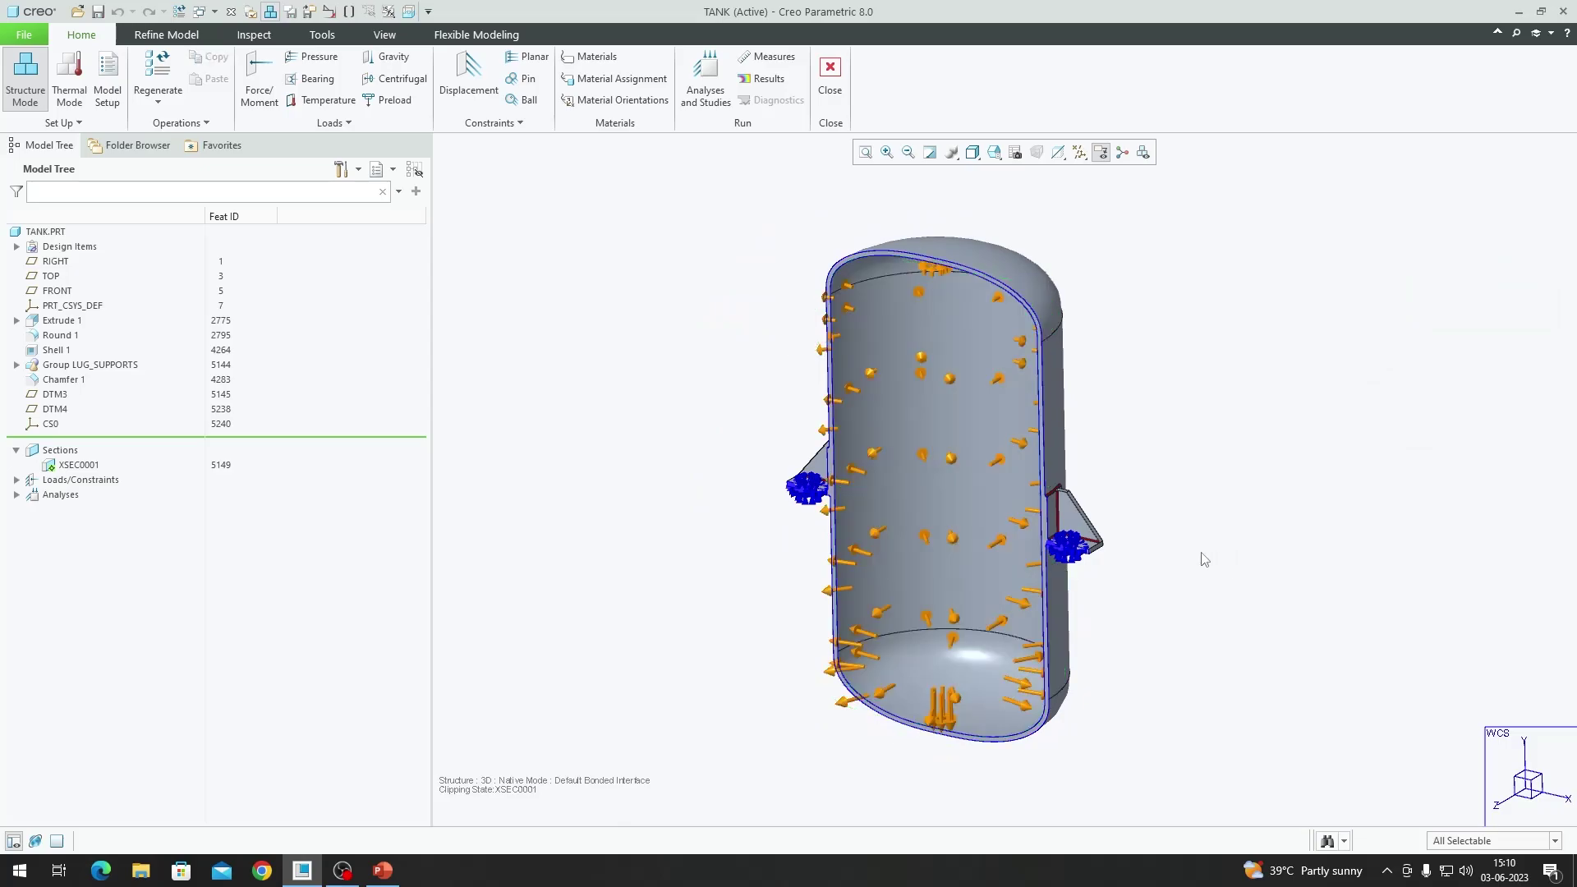
- Create a static analysis named Hyd_pressure using ConstraintSet1, LoadSet1 and the Single-Pass Adaptive method
click(712, 96)
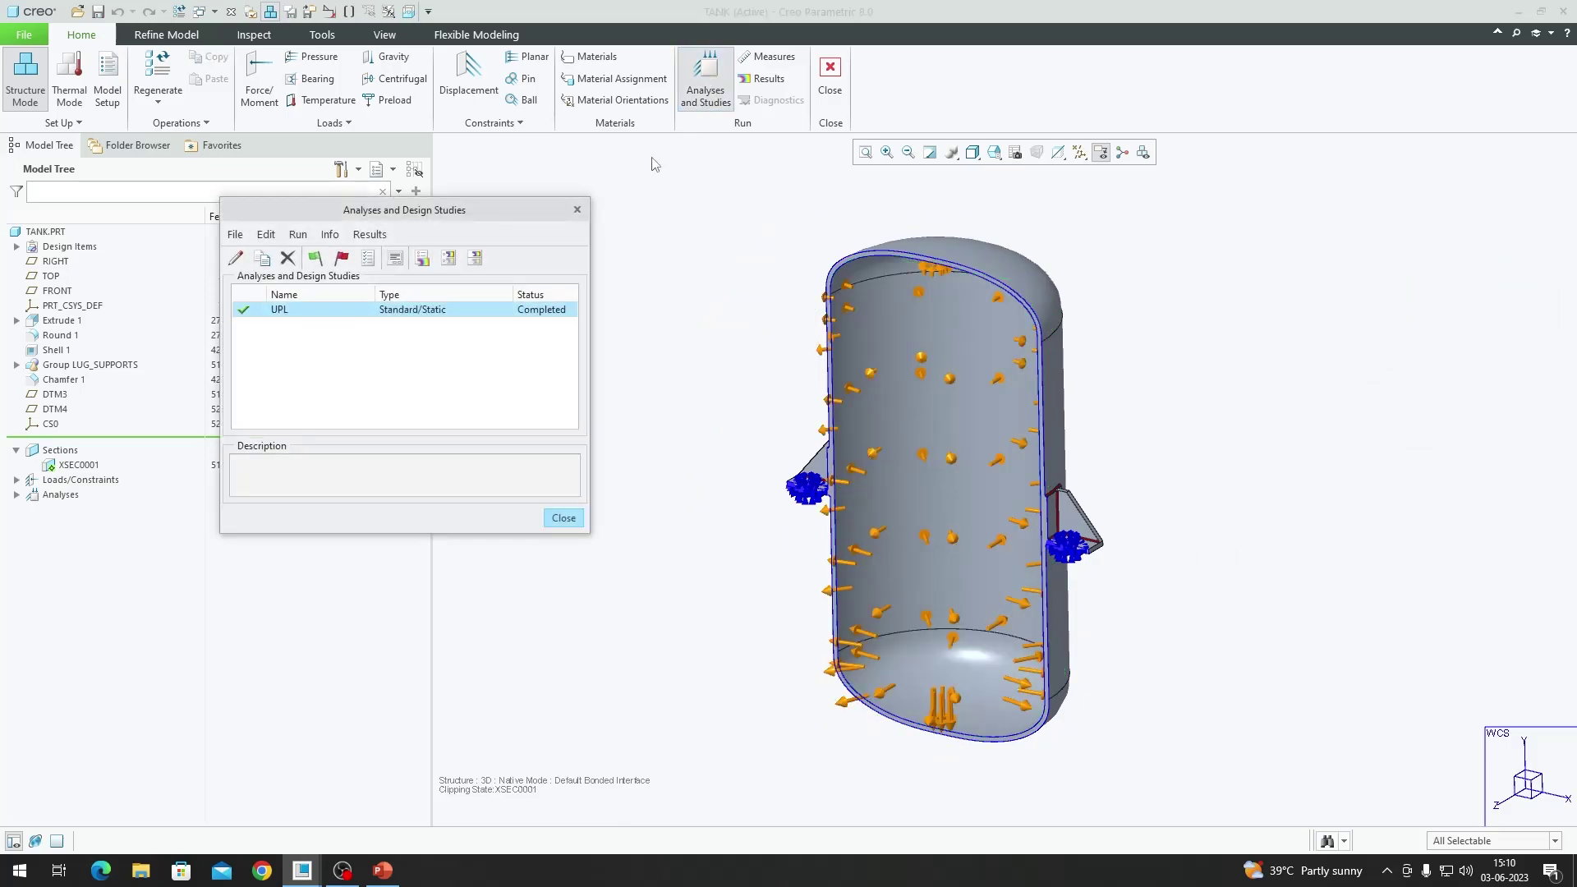
click(235, 235)
click(259, 257)
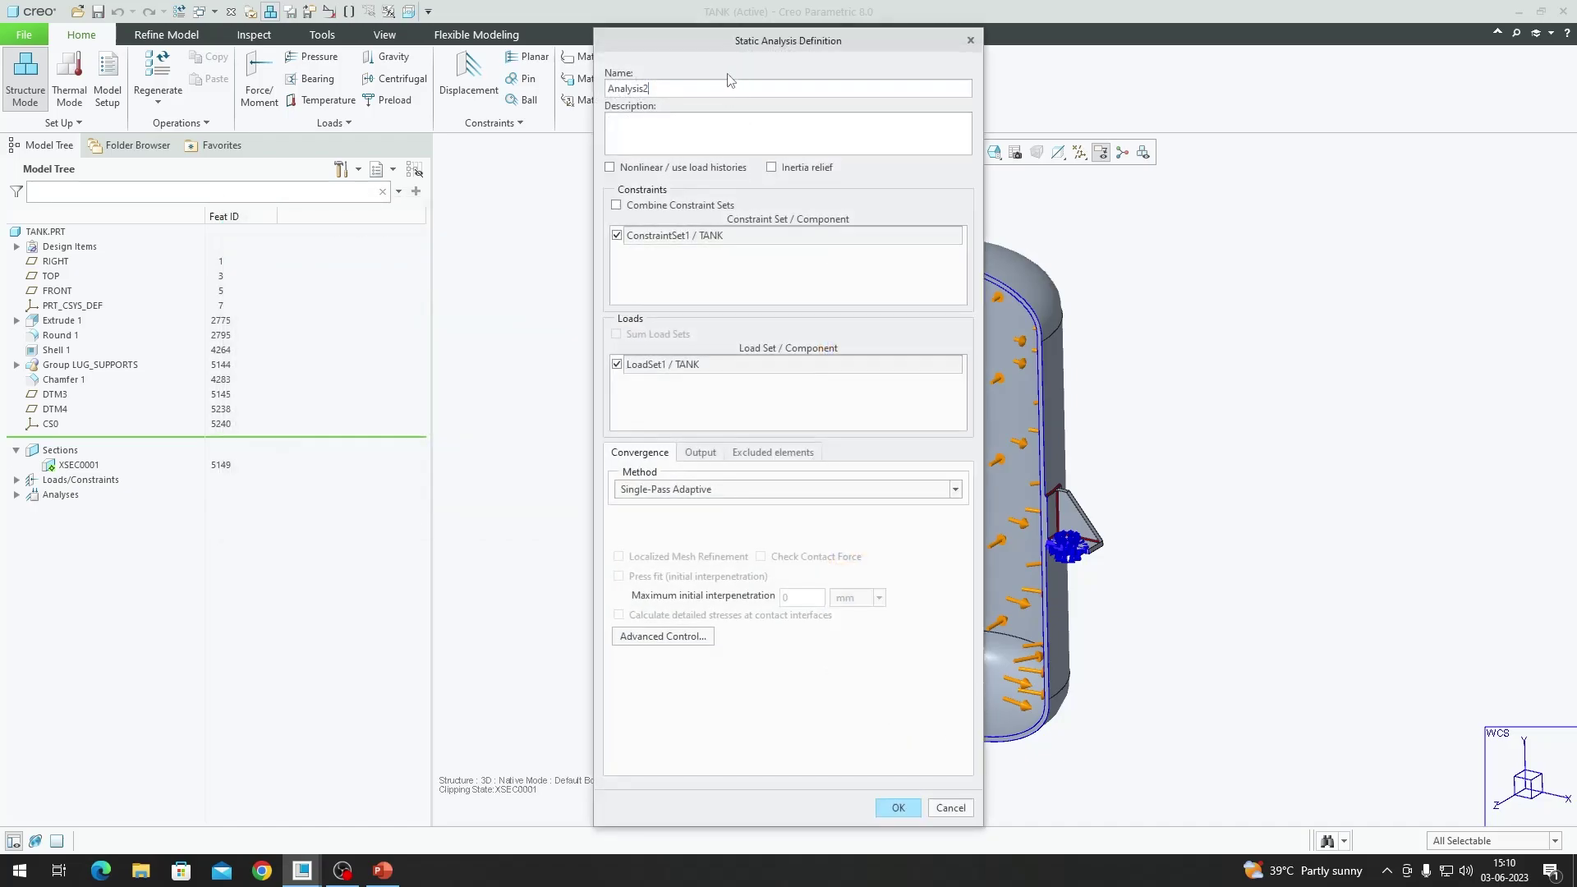
text(Hyd_pressure)
click(898, 808)
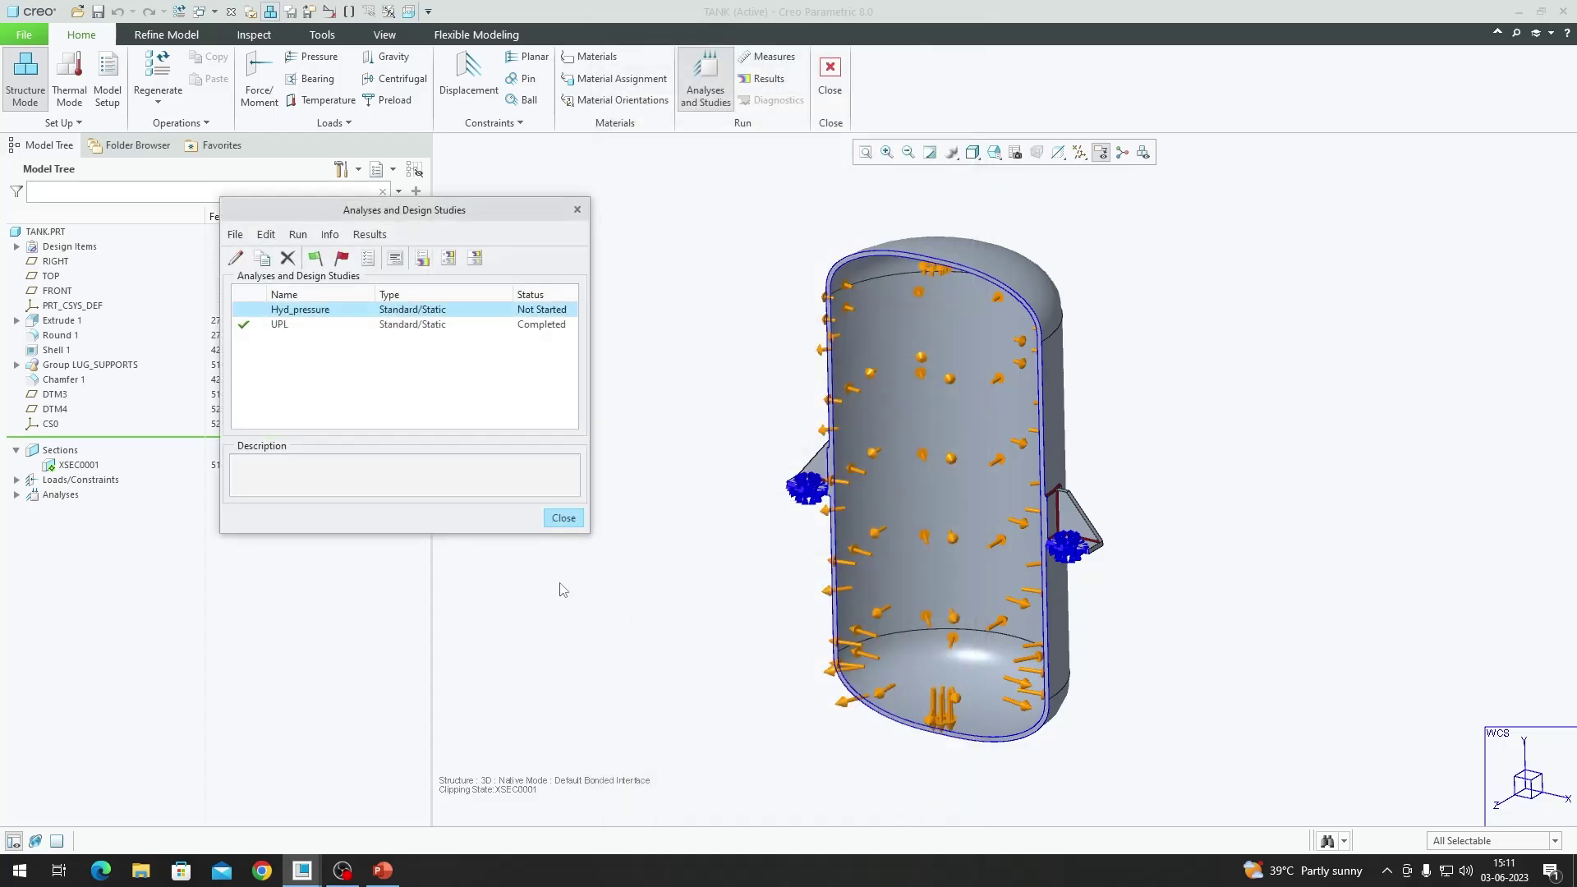
click(563, 518)
- Suppress the uniform pressure load Load1 in LoadSet1, leaving Load2 active
click(17, 480)
click(33, 510)
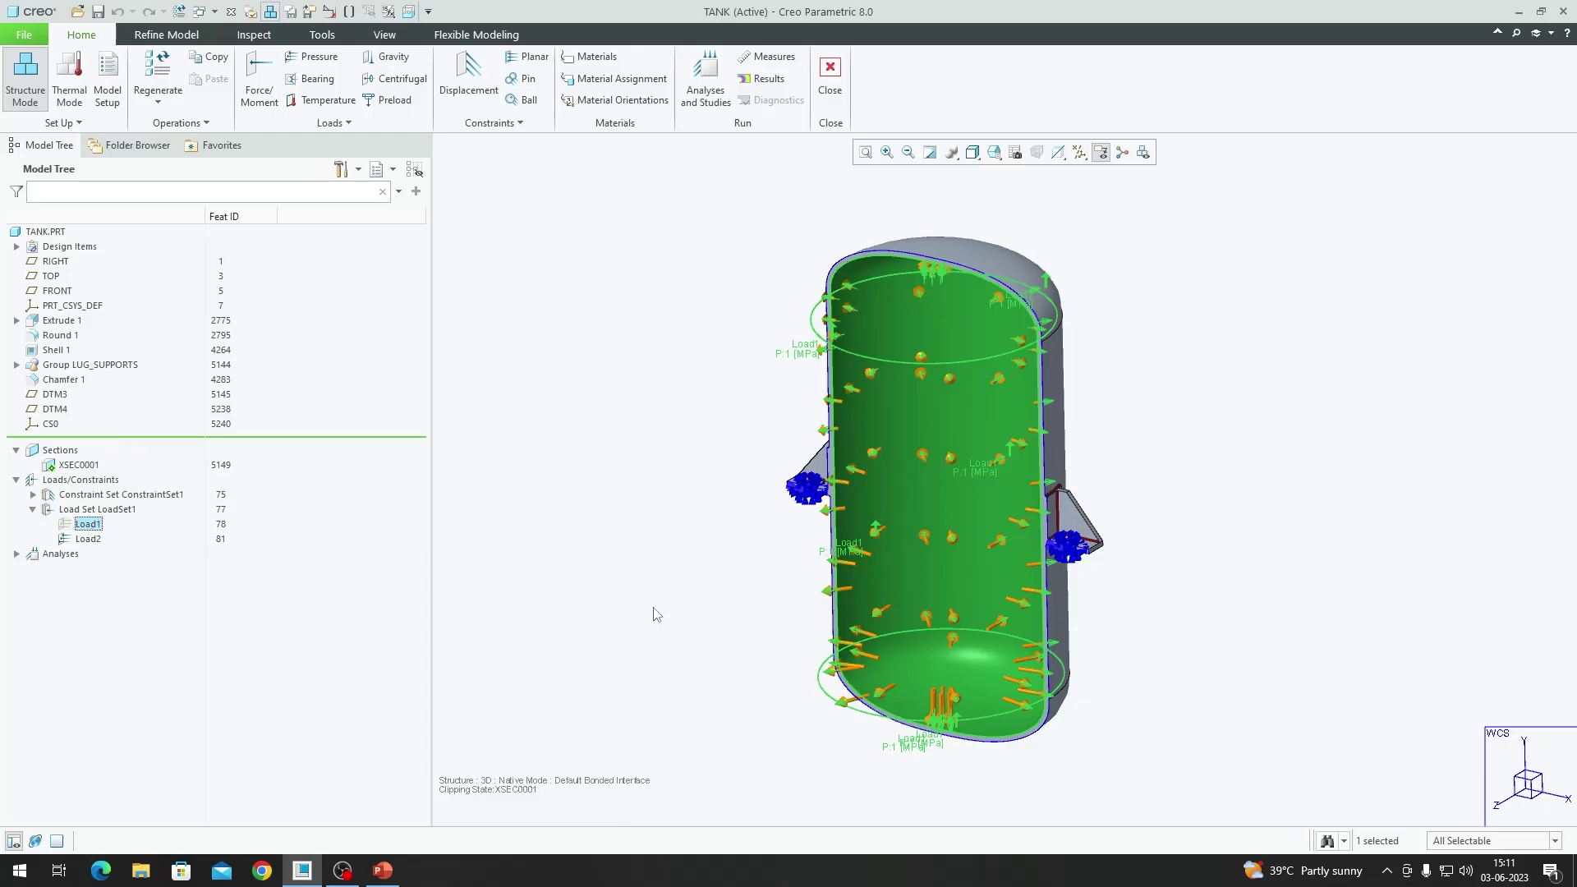
click(89, 525)
click(124, 466)
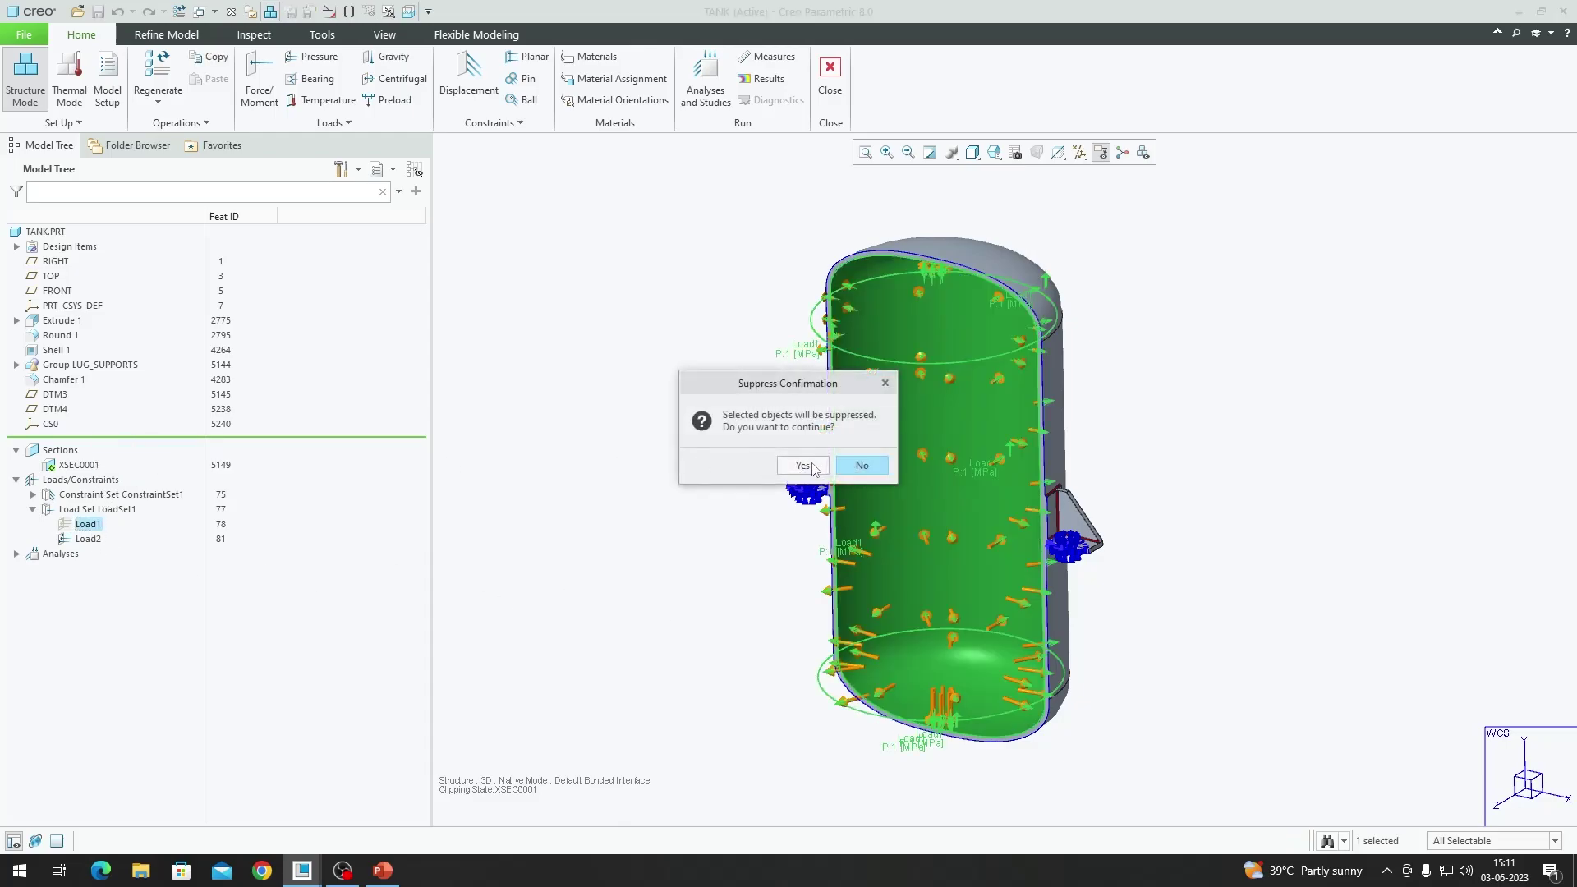
click(802, 465)
click(89, 539)
click(661, 264)
- Check the constraint set and load set selected in the Hyd_pressure analysis definition
click(706, 88)
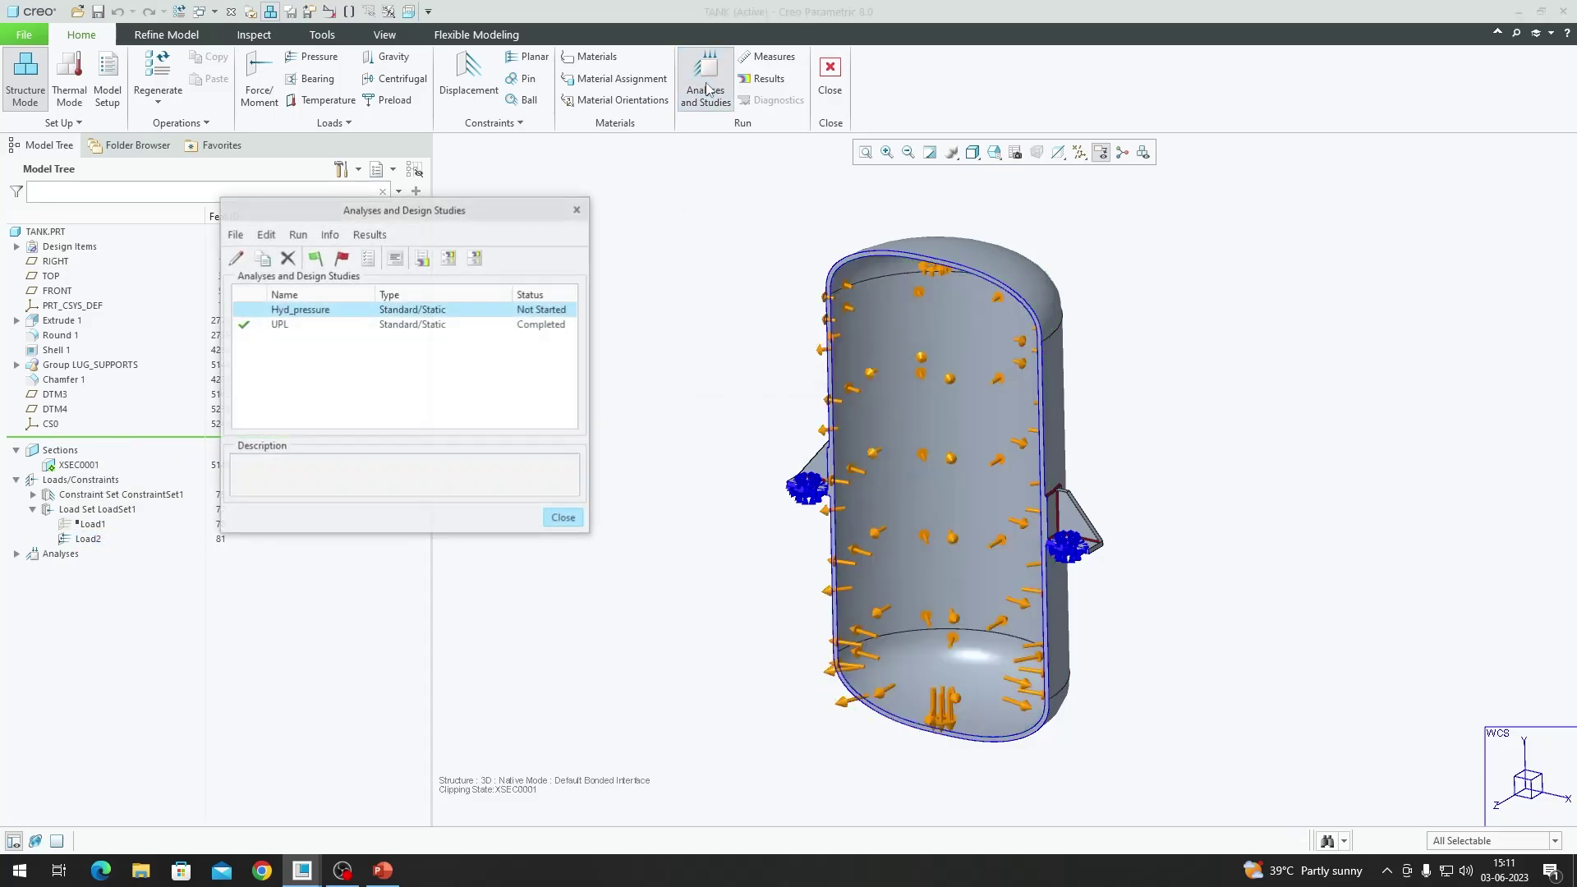
click(235, 258)
drag(631, 235, 686, 236)
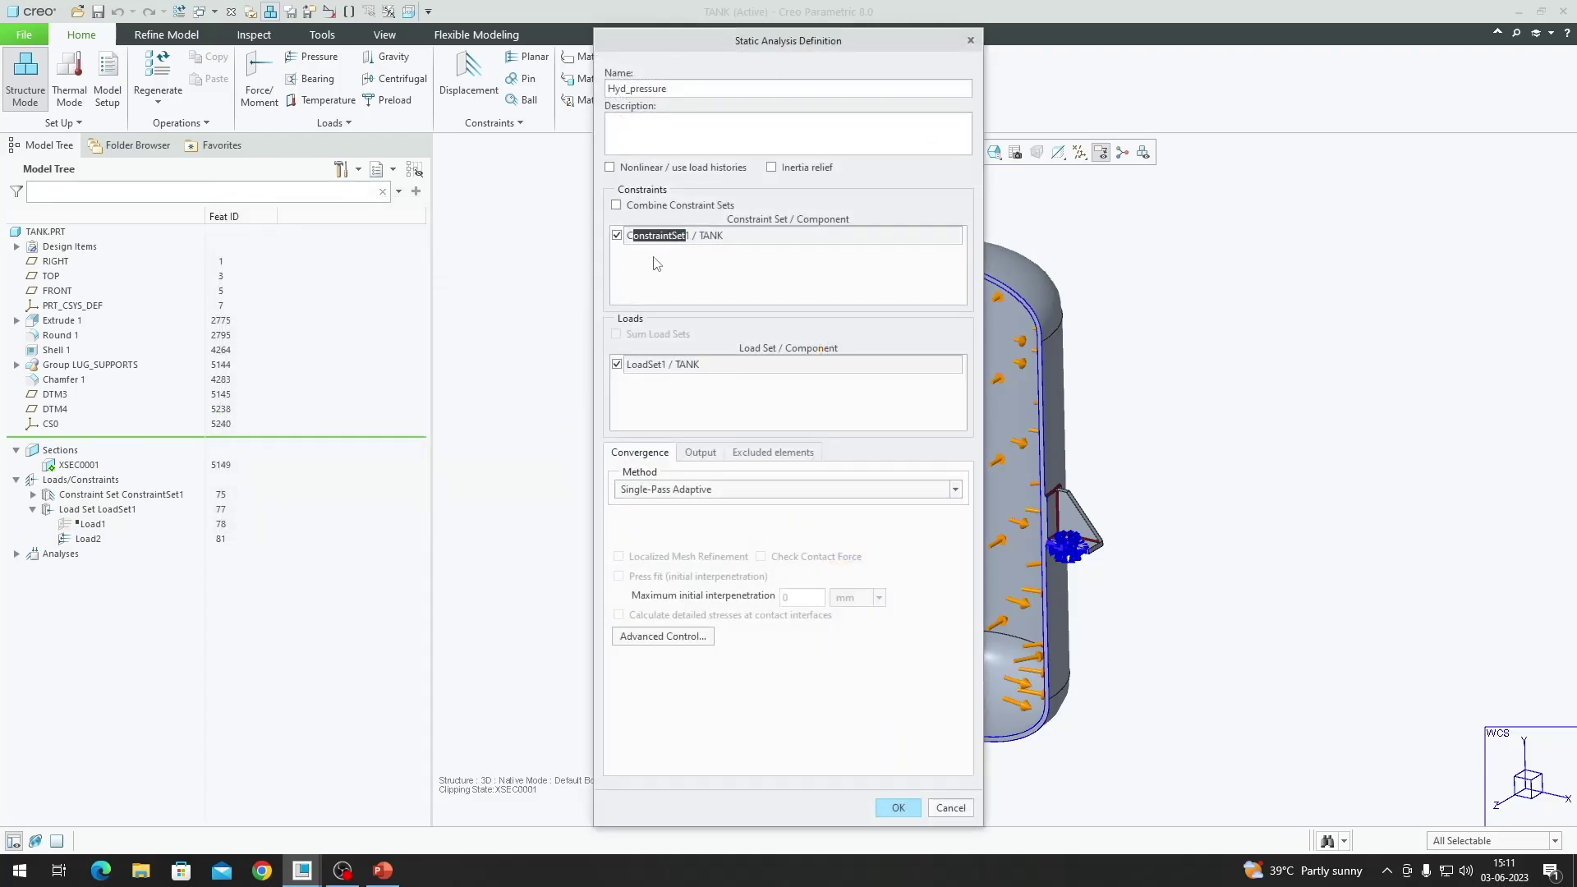
drag(640, 361, 660, 365)
click(660, 372)
click(898, 808)
- Run the Hyd_pressure analysis with interactive diagnostics, hide the warnings and review the run summary
click(316, 259)
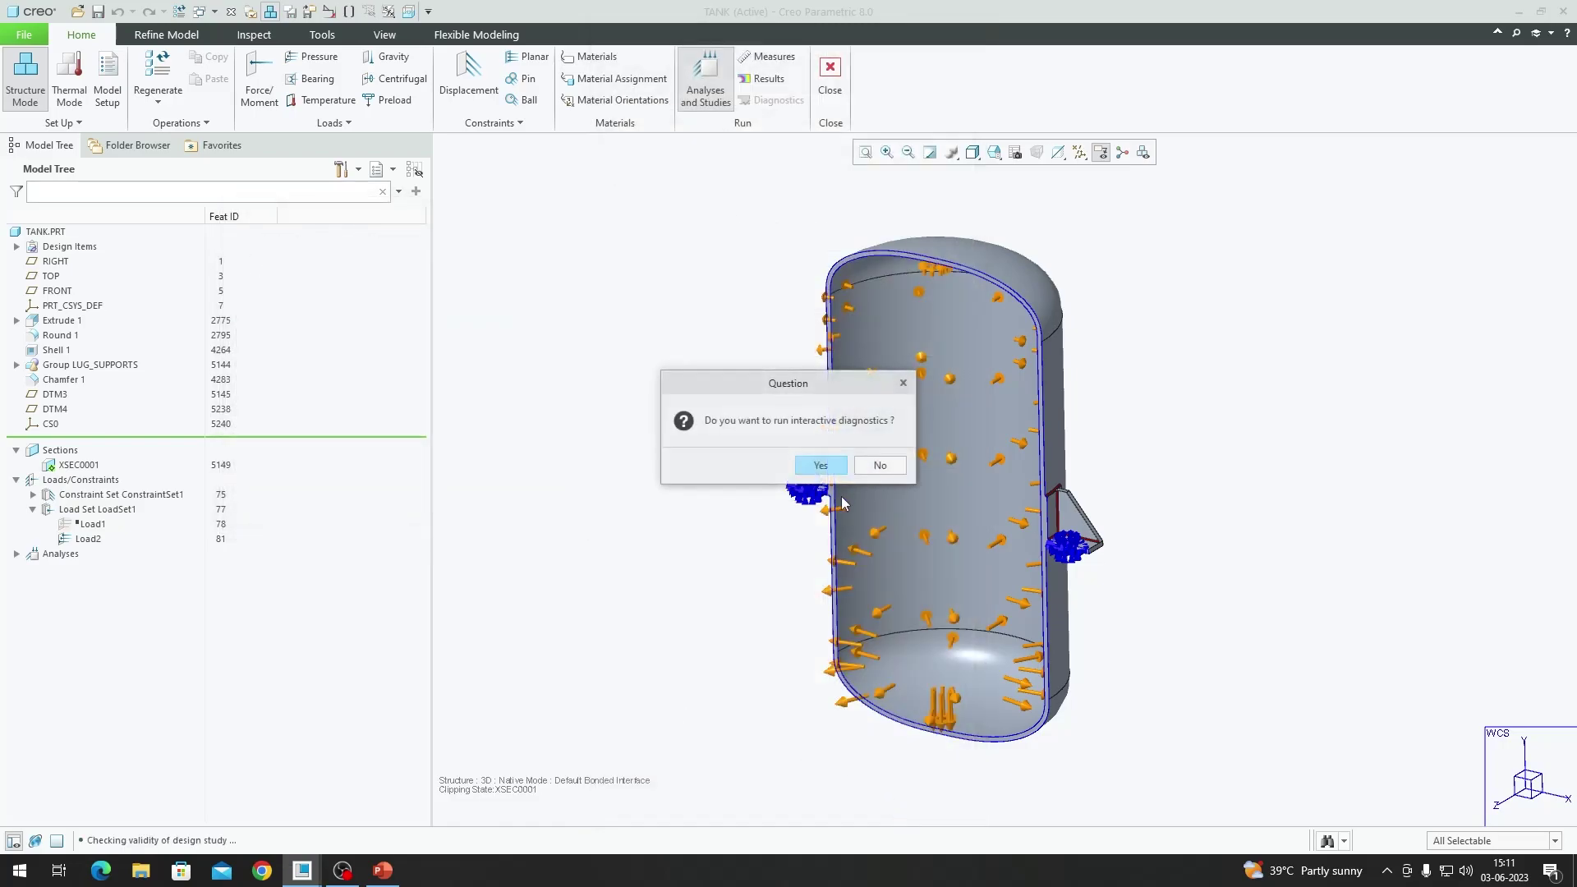
click(820, 465)
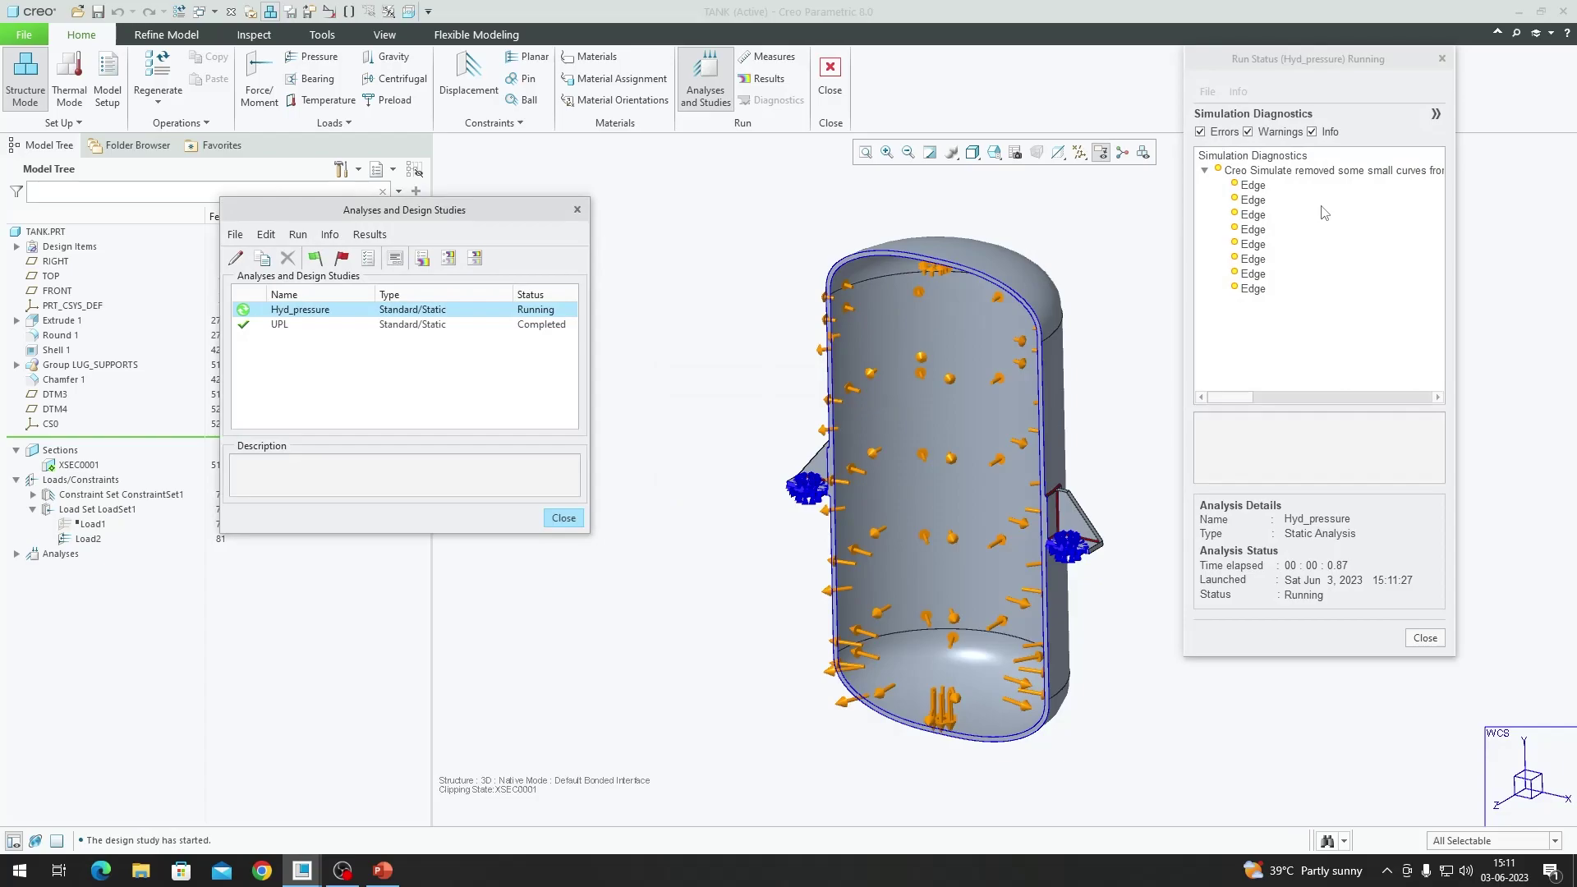
click(1277, 133)
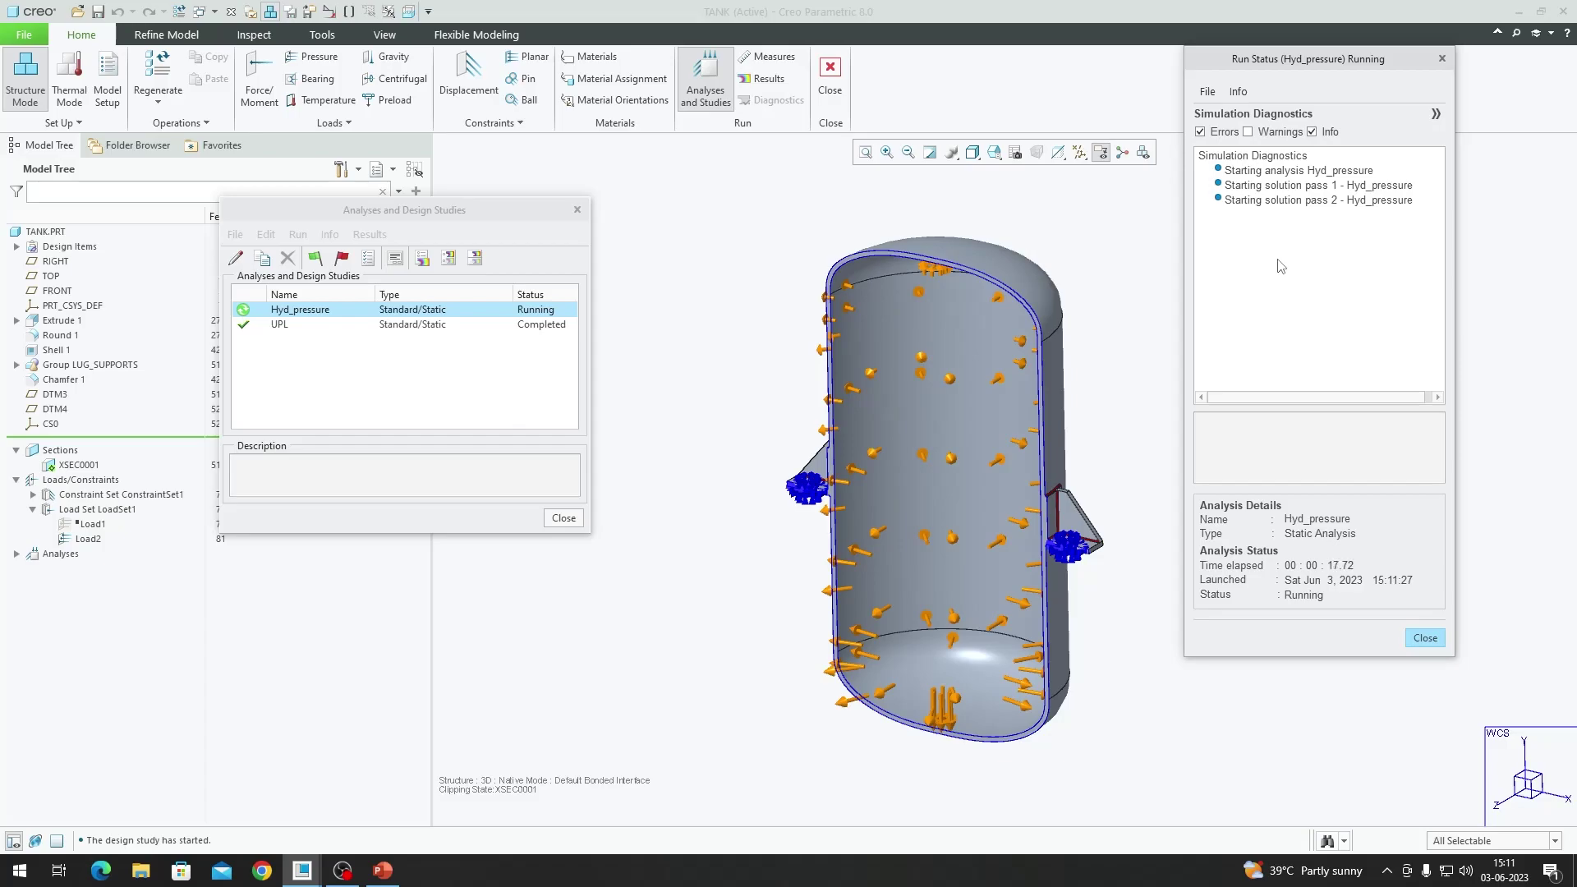
click(1436, 114)
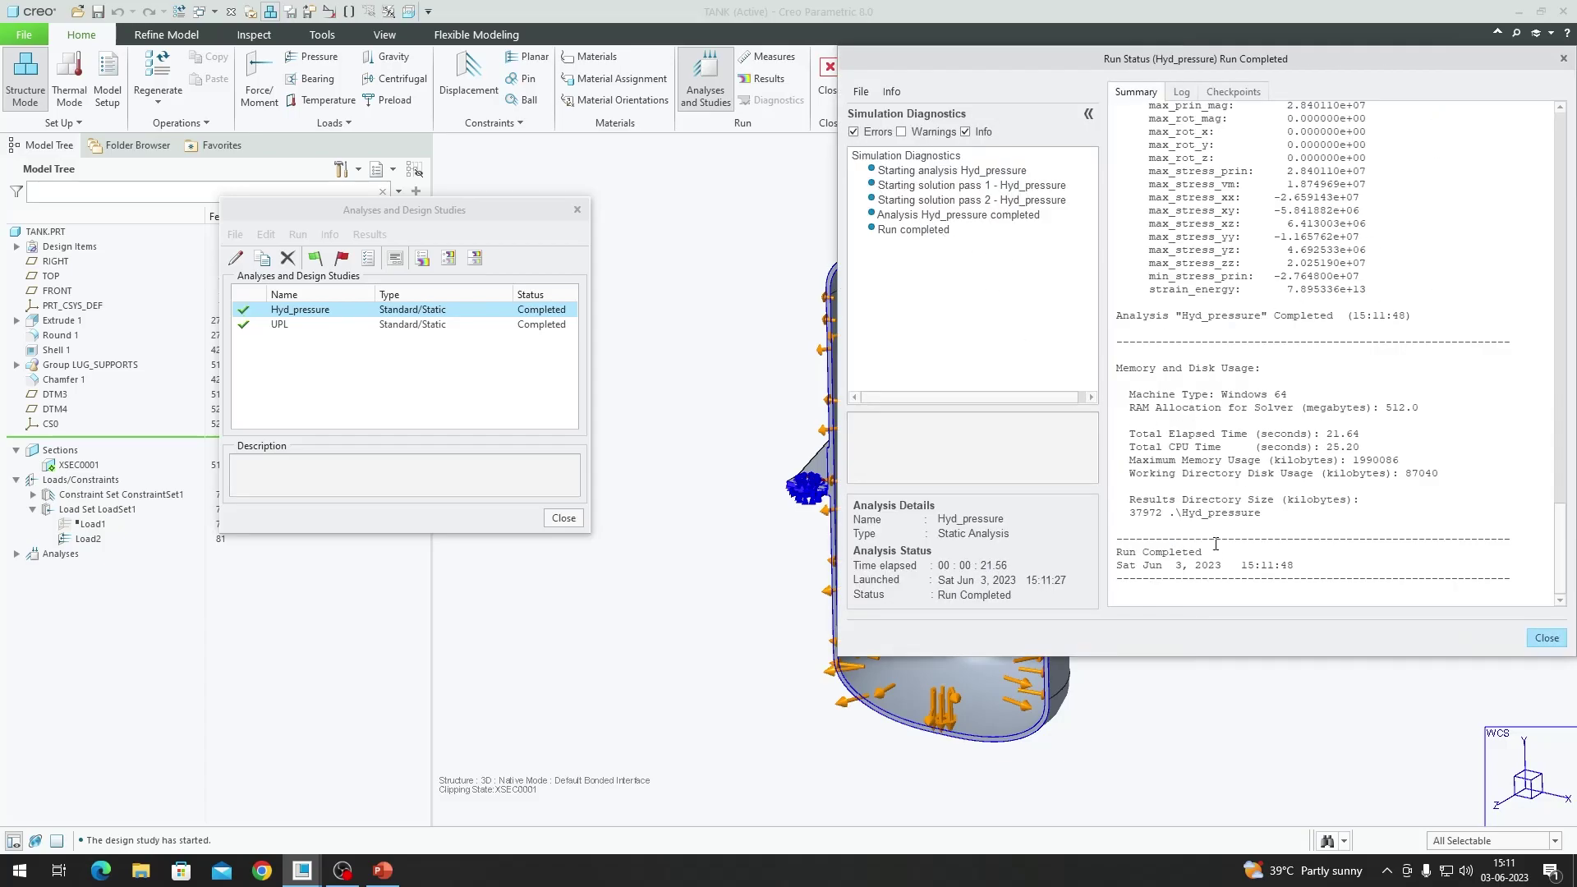
click(1546, 639)
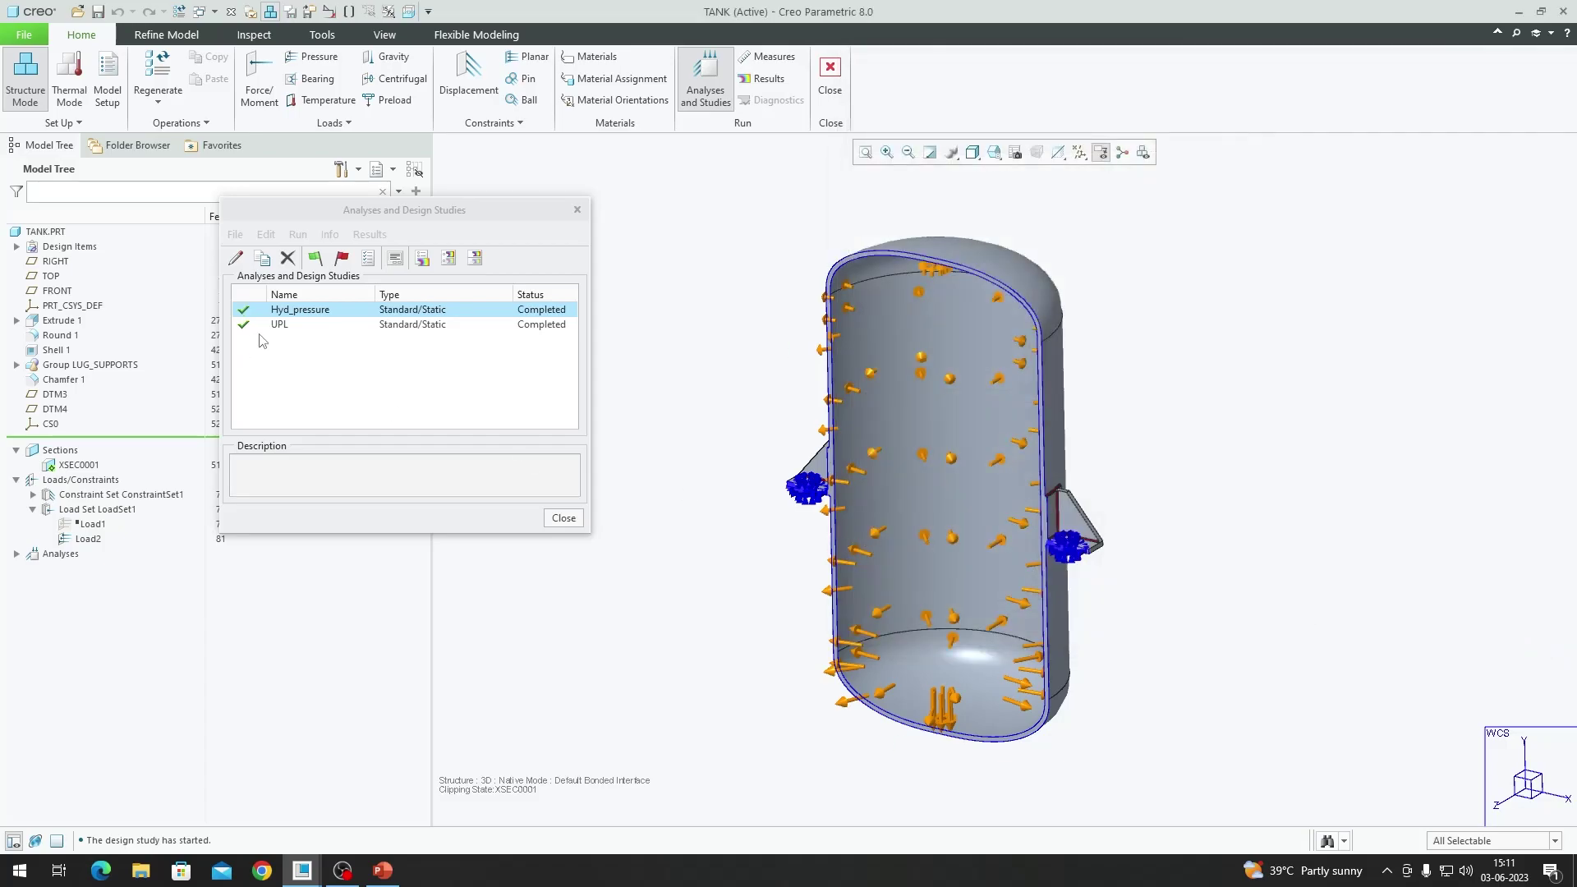
- Show a displacement magnitude fringe for Hyd_pressure, deformed at 5% scaling with element edges and an auto-started 12-frame animation
click(423, 259)
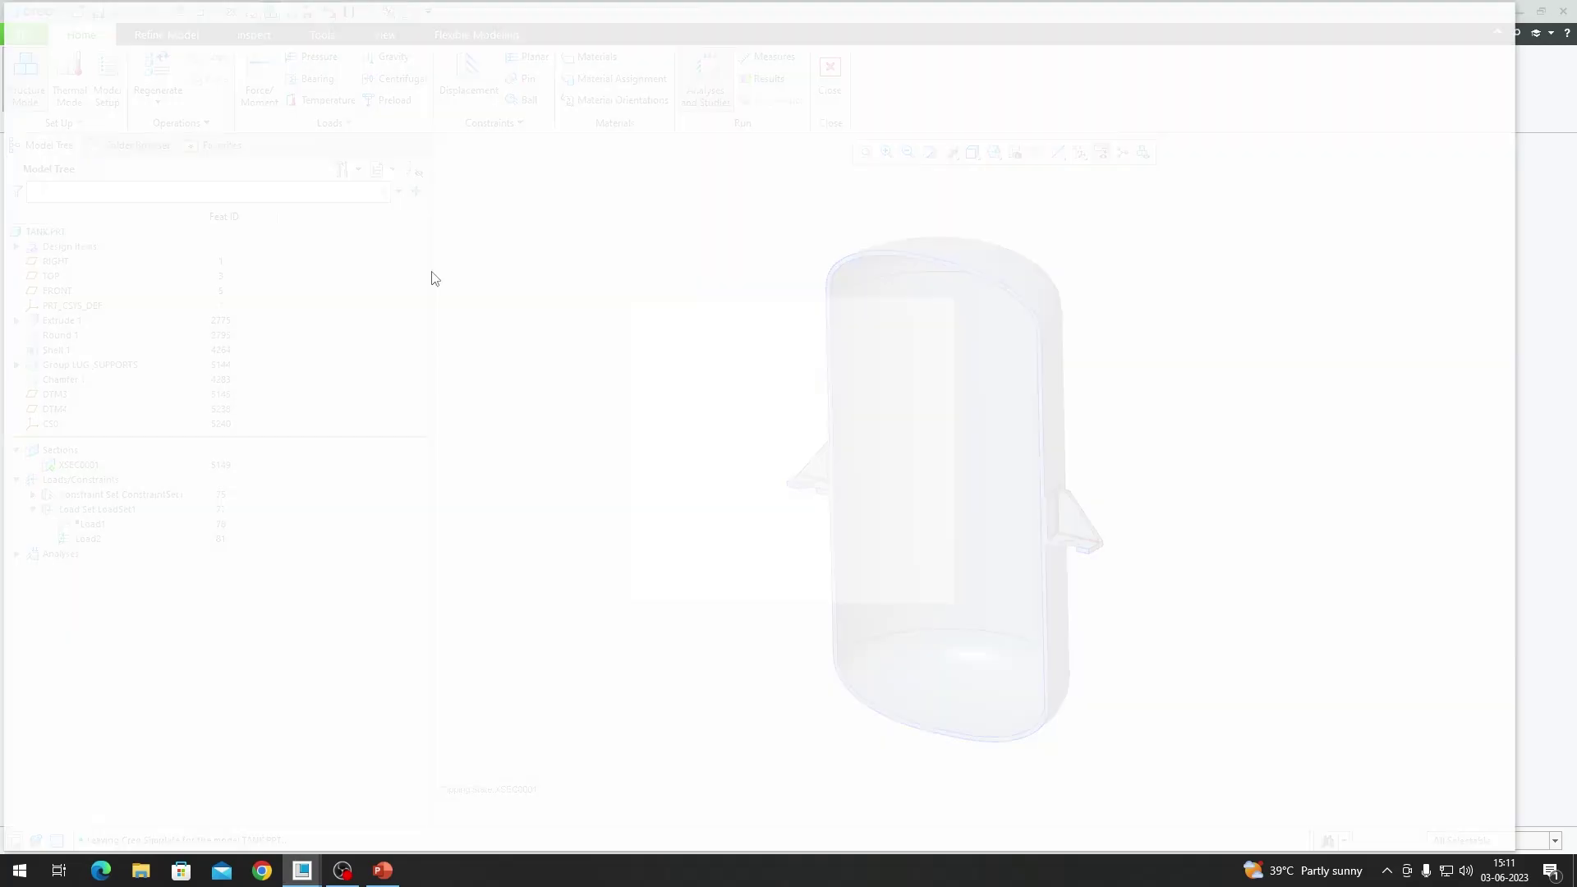
click(678, 500)
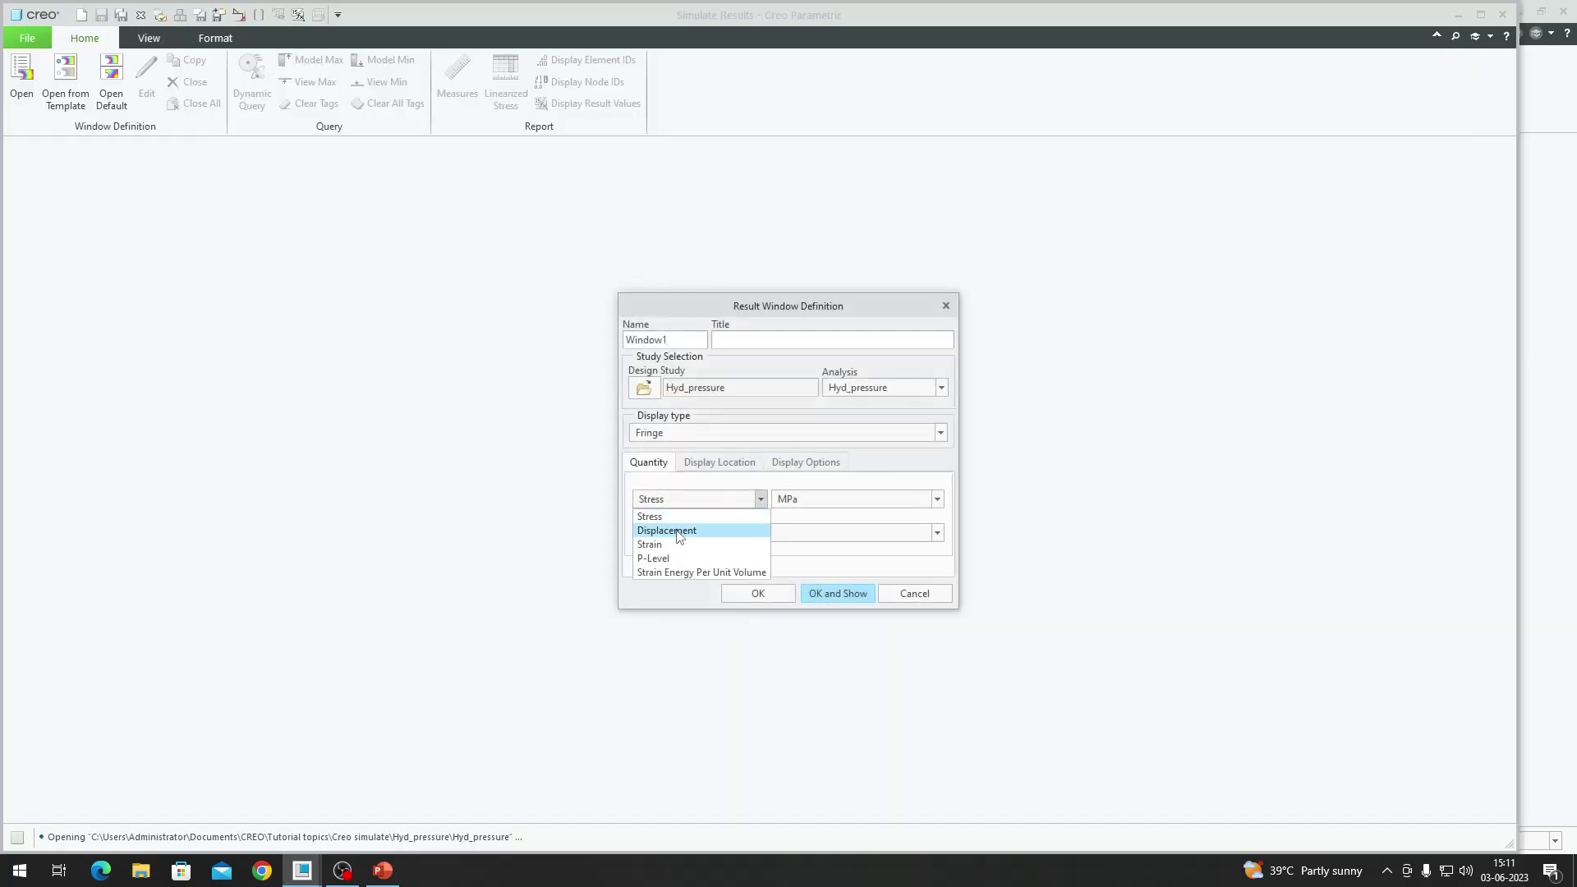
click(678, 532)
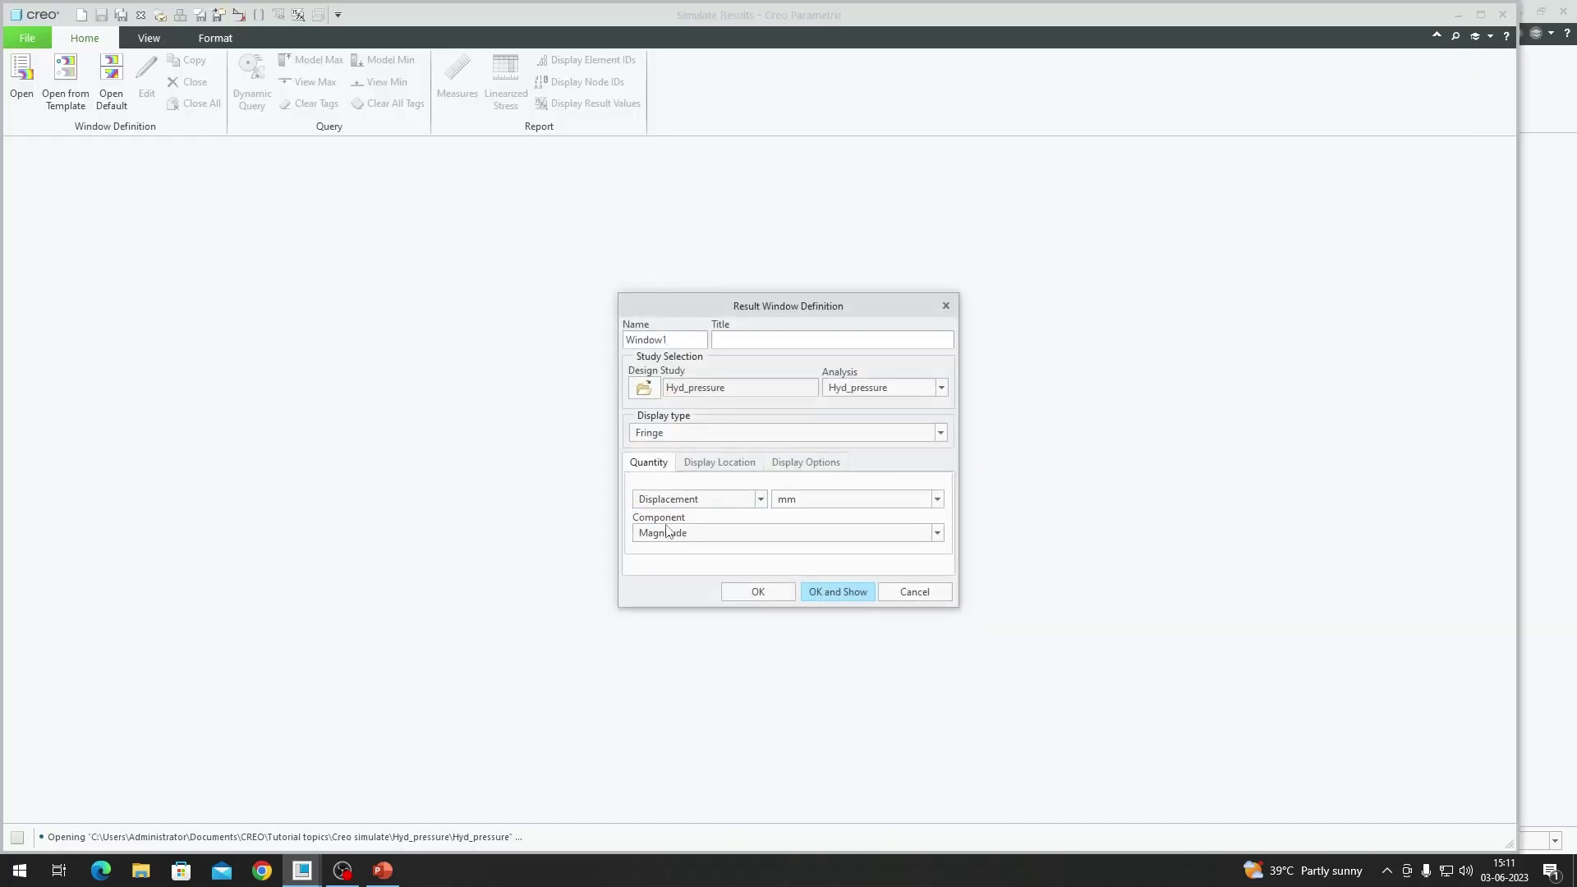
click(832, 466)
click(839, 490)
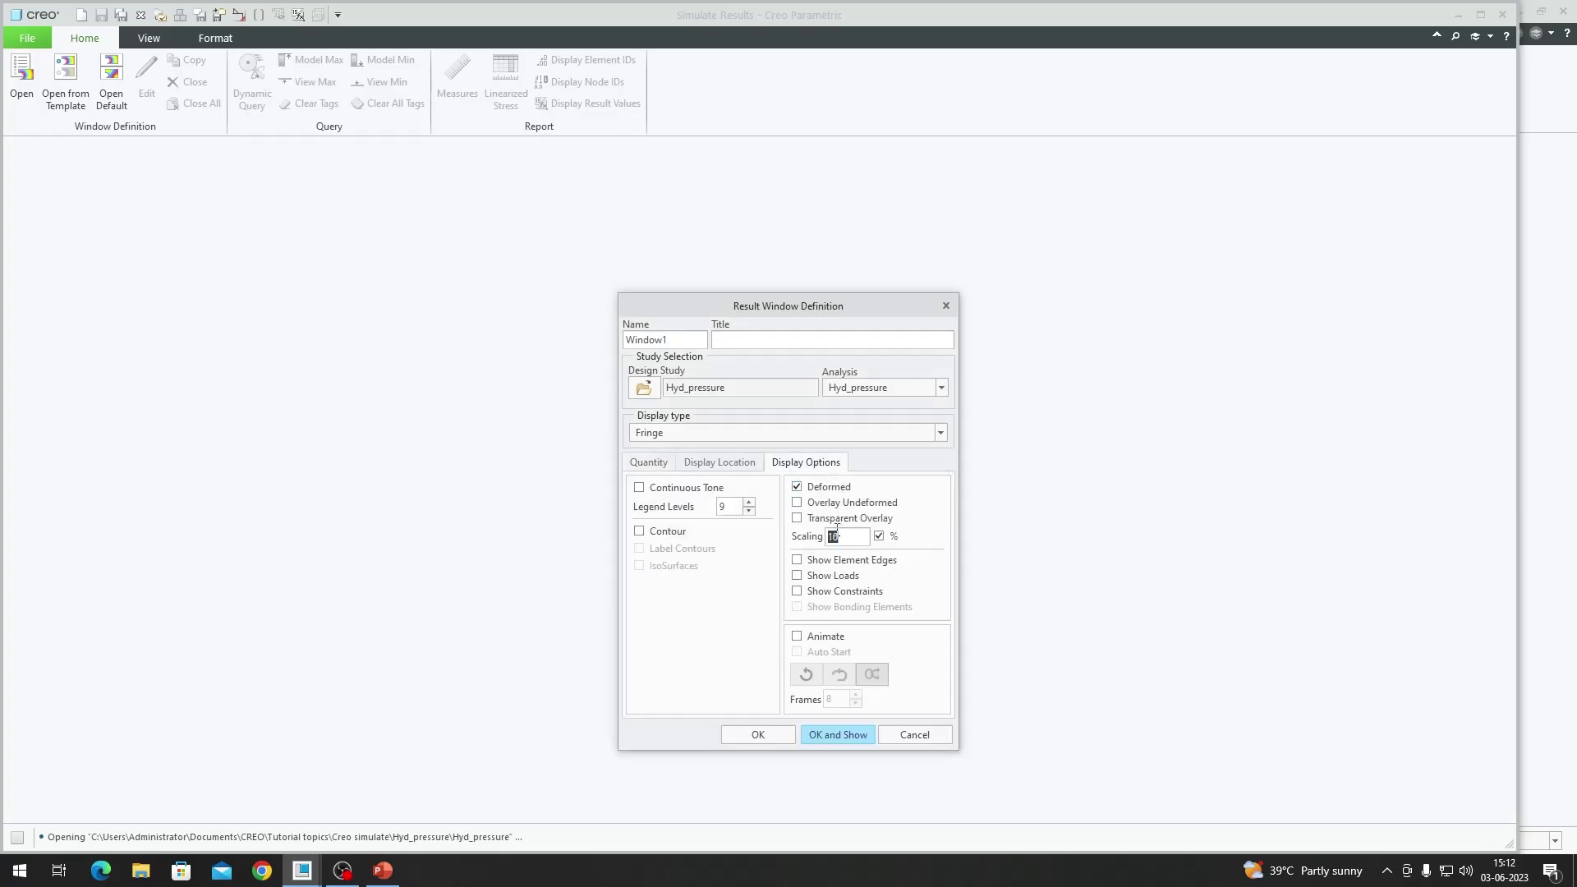
click(827, 638)
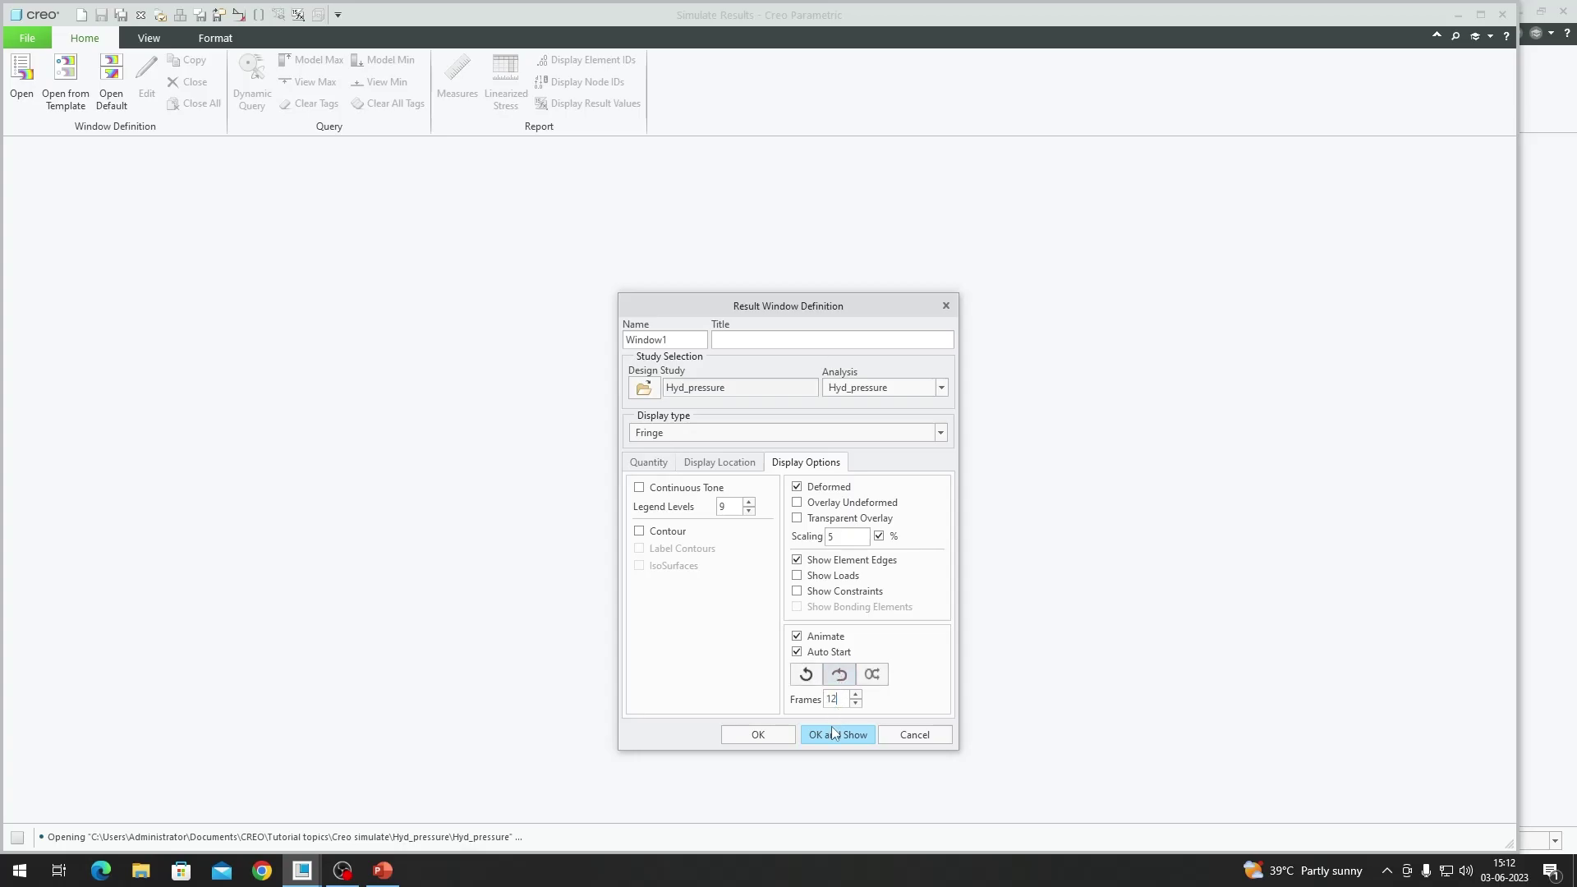
click(833, 732)
- Orient the displacement result to the FRONT view and maximize the results window
click(770, 807)
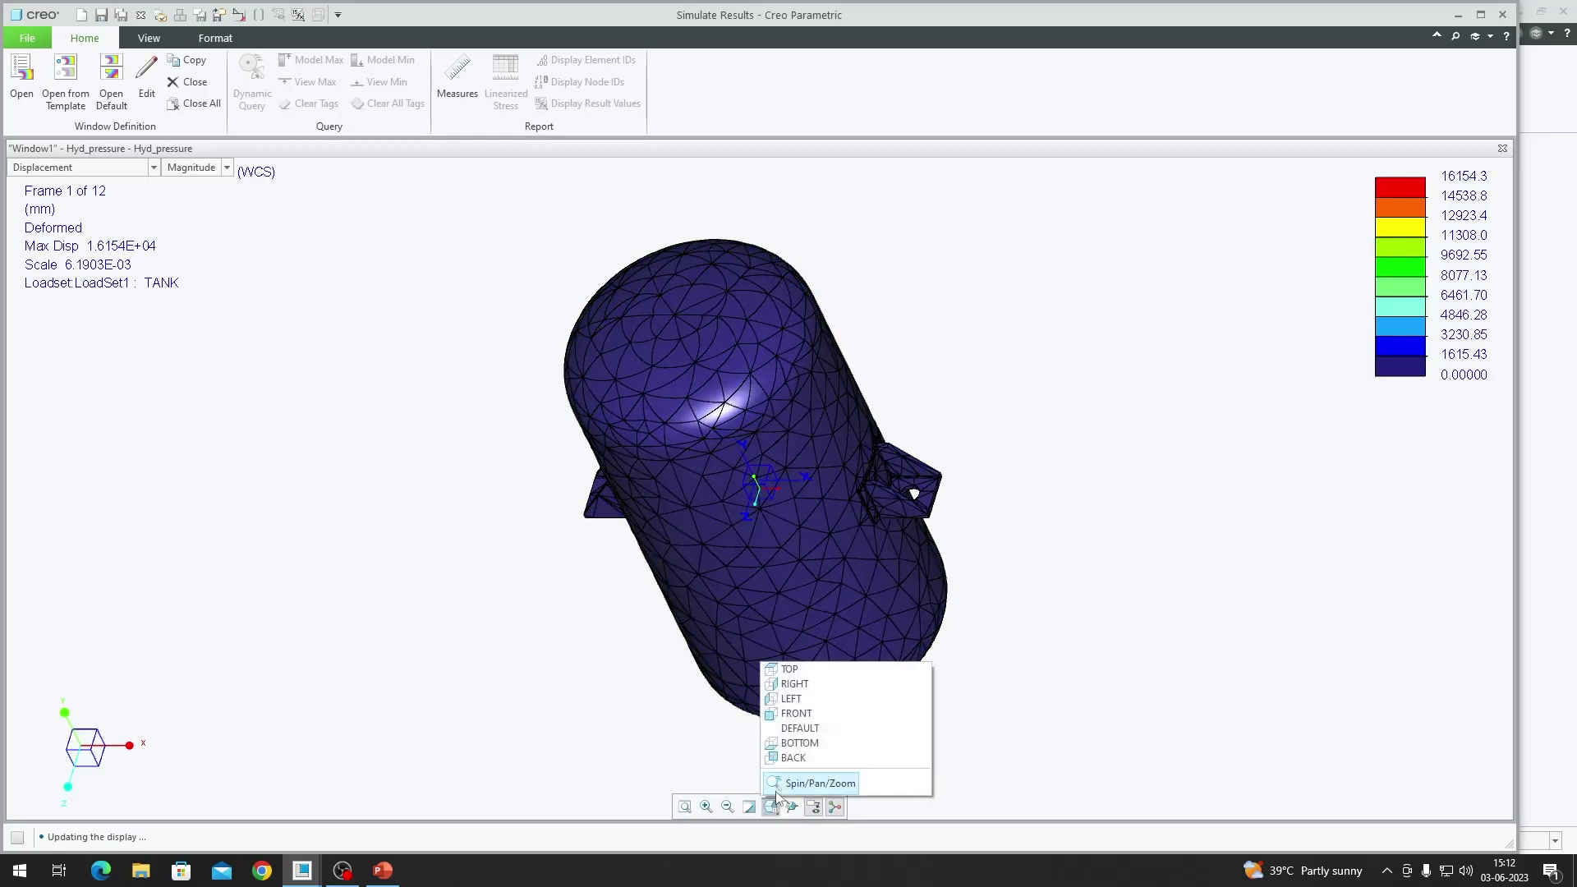
click(816, 713)
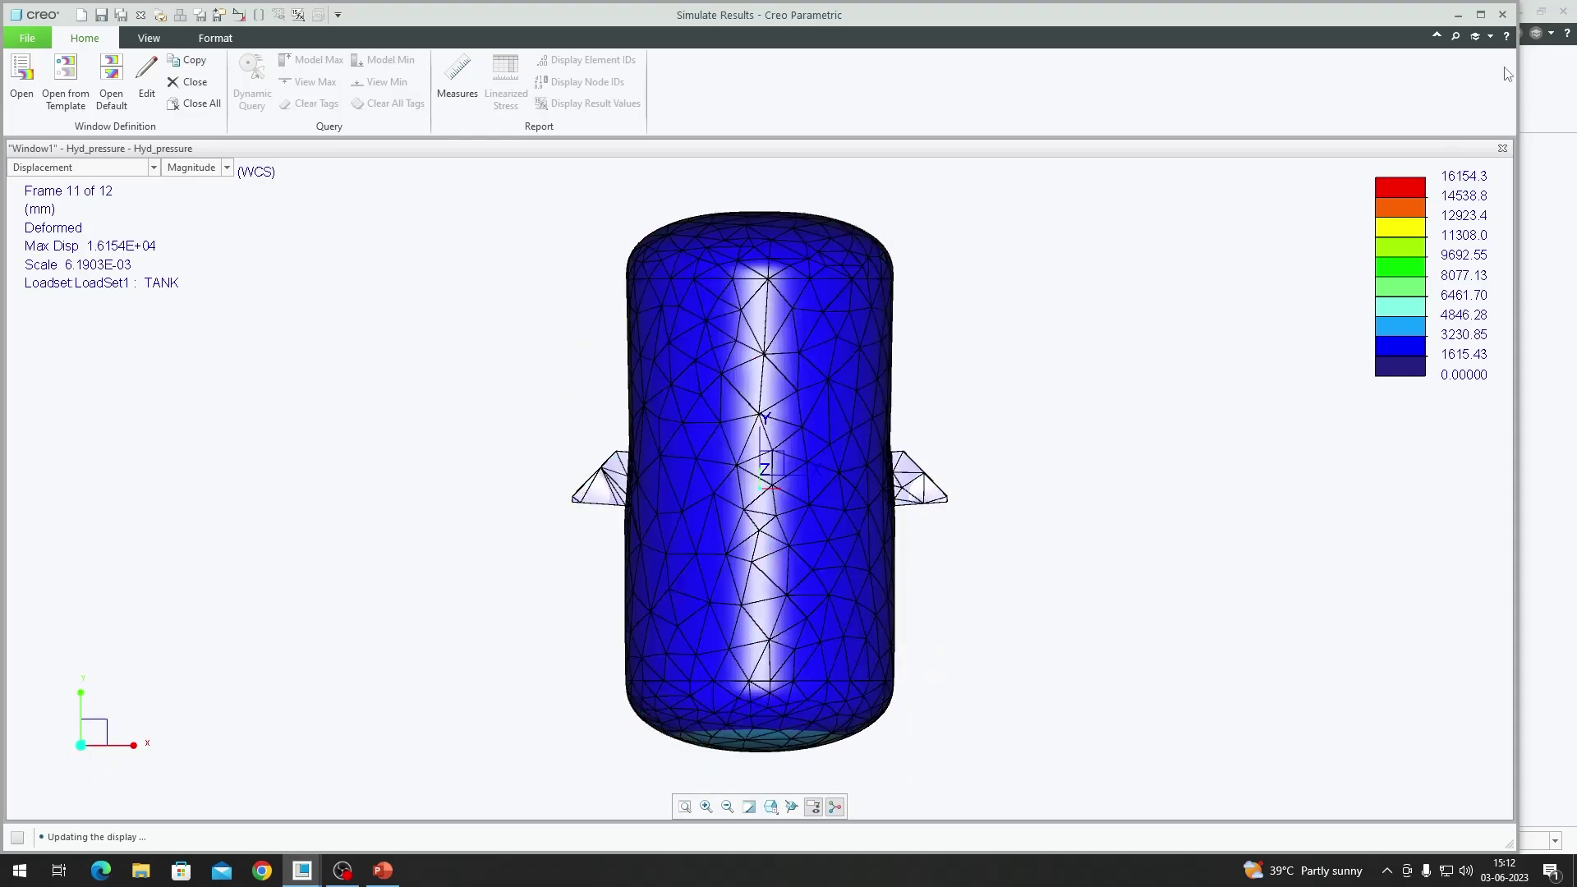
click(1481, 14)
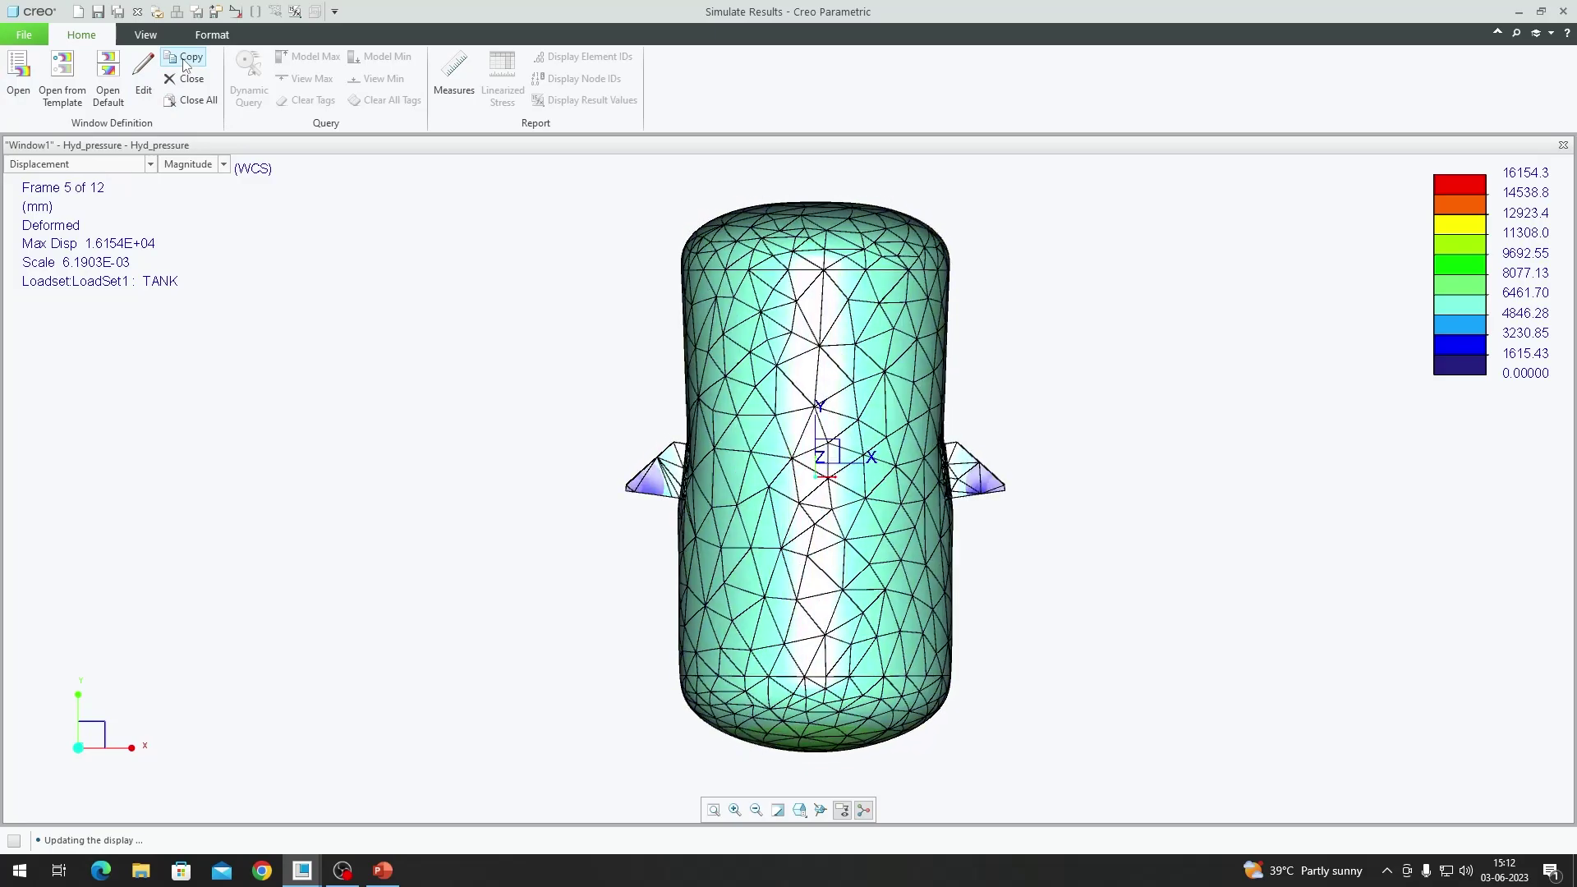
- Copy the result window as Window2 with the UPL design study and show its von Mises stress
click(185, 58)
click(651, 325)
double_click(673, 365)
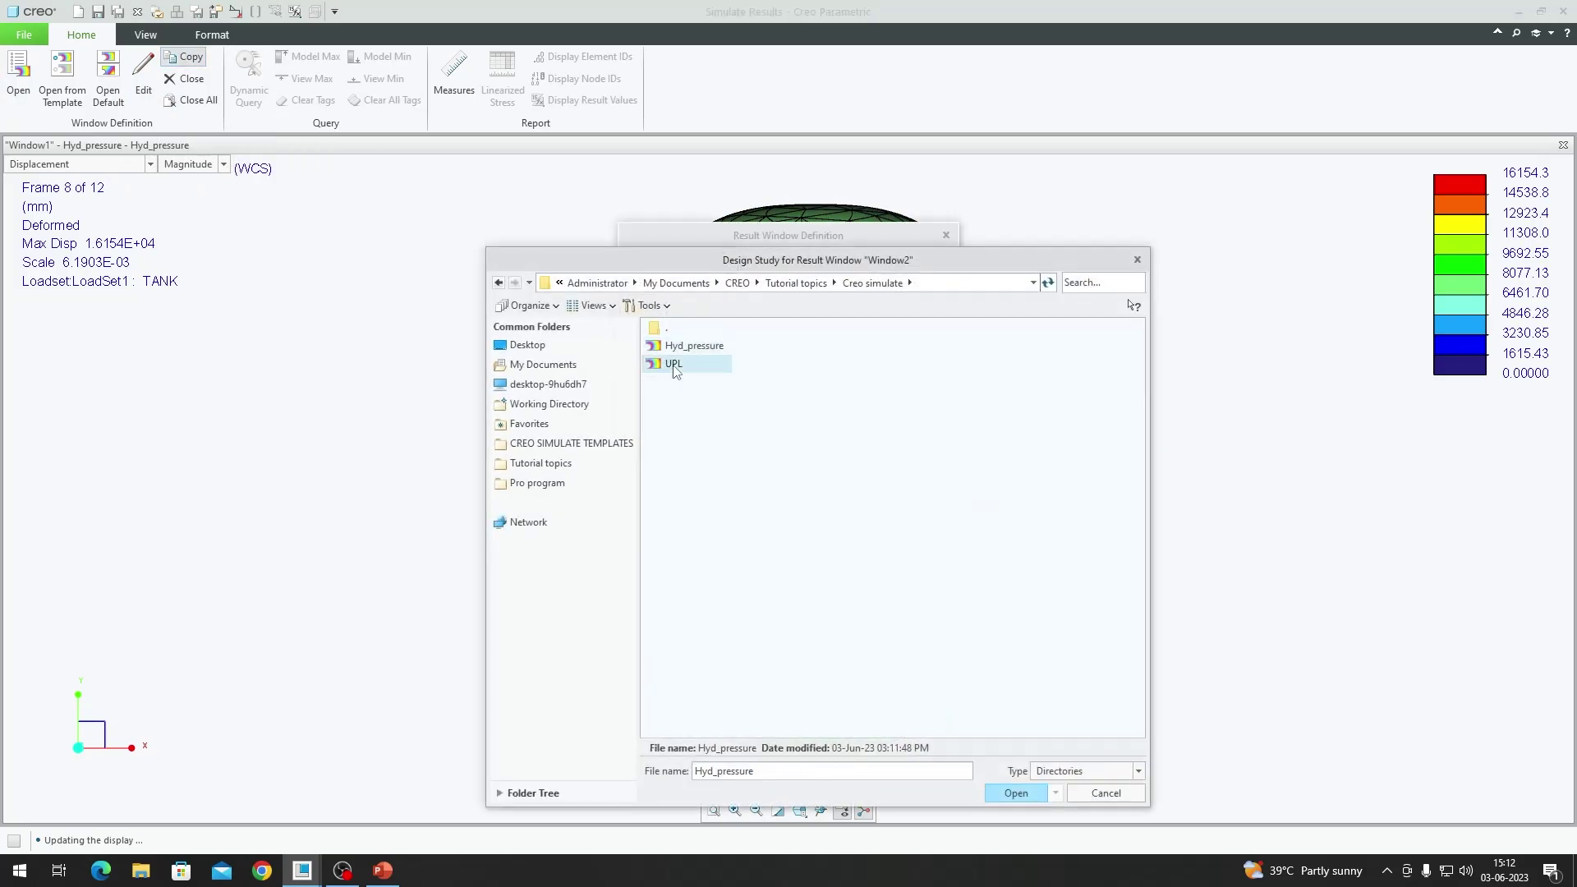
click(847, 670)
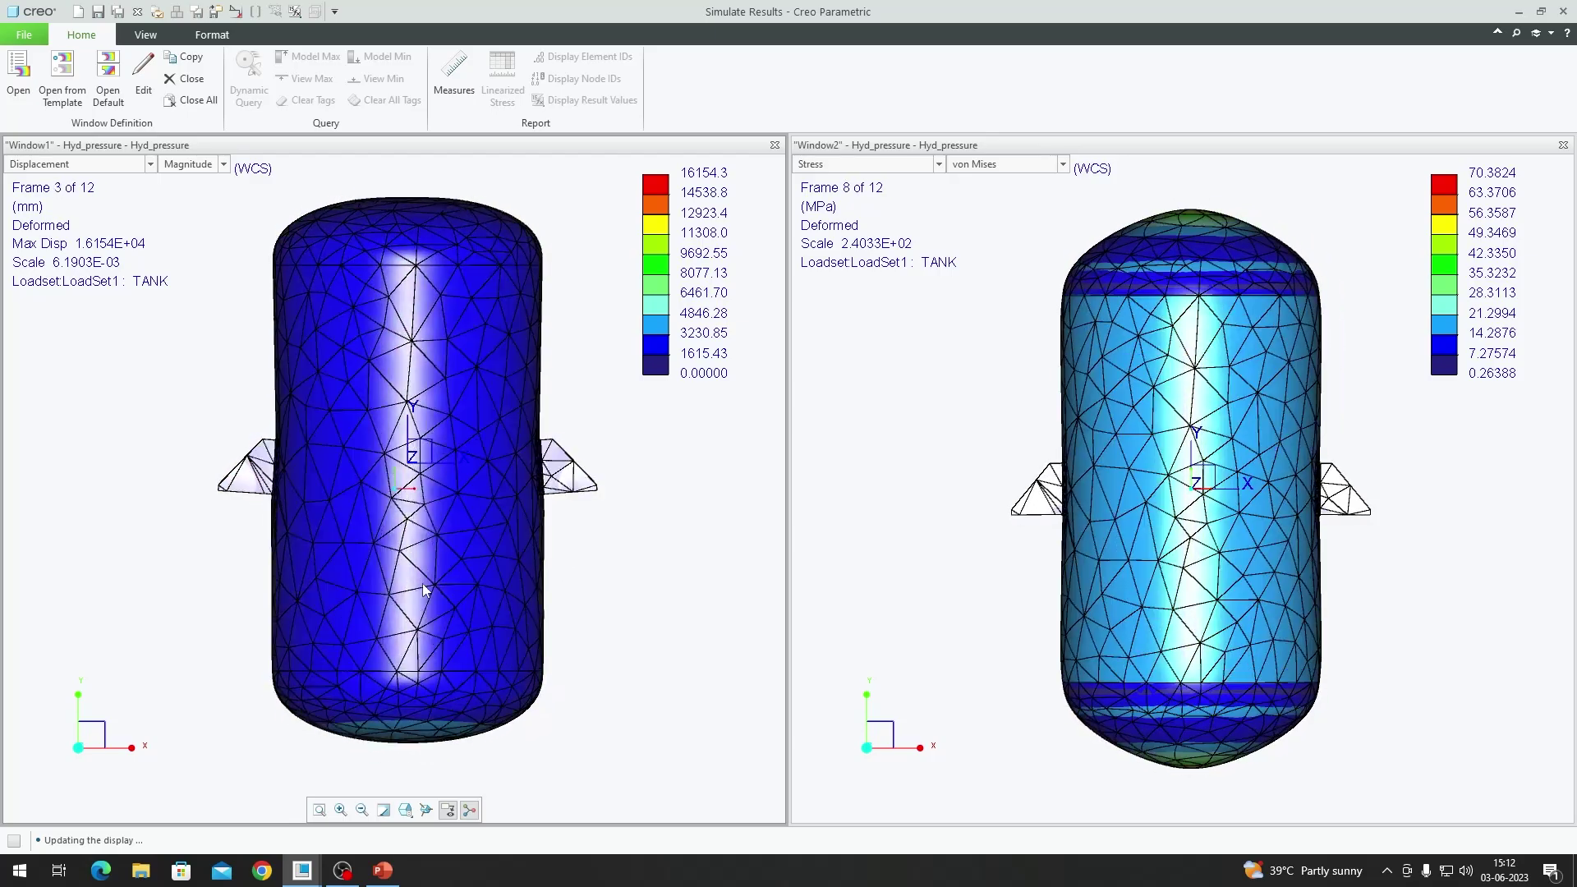
- Examine the animated deformation of the tank and its lug supports in both result windows
scroll(570, 489, up, 5)
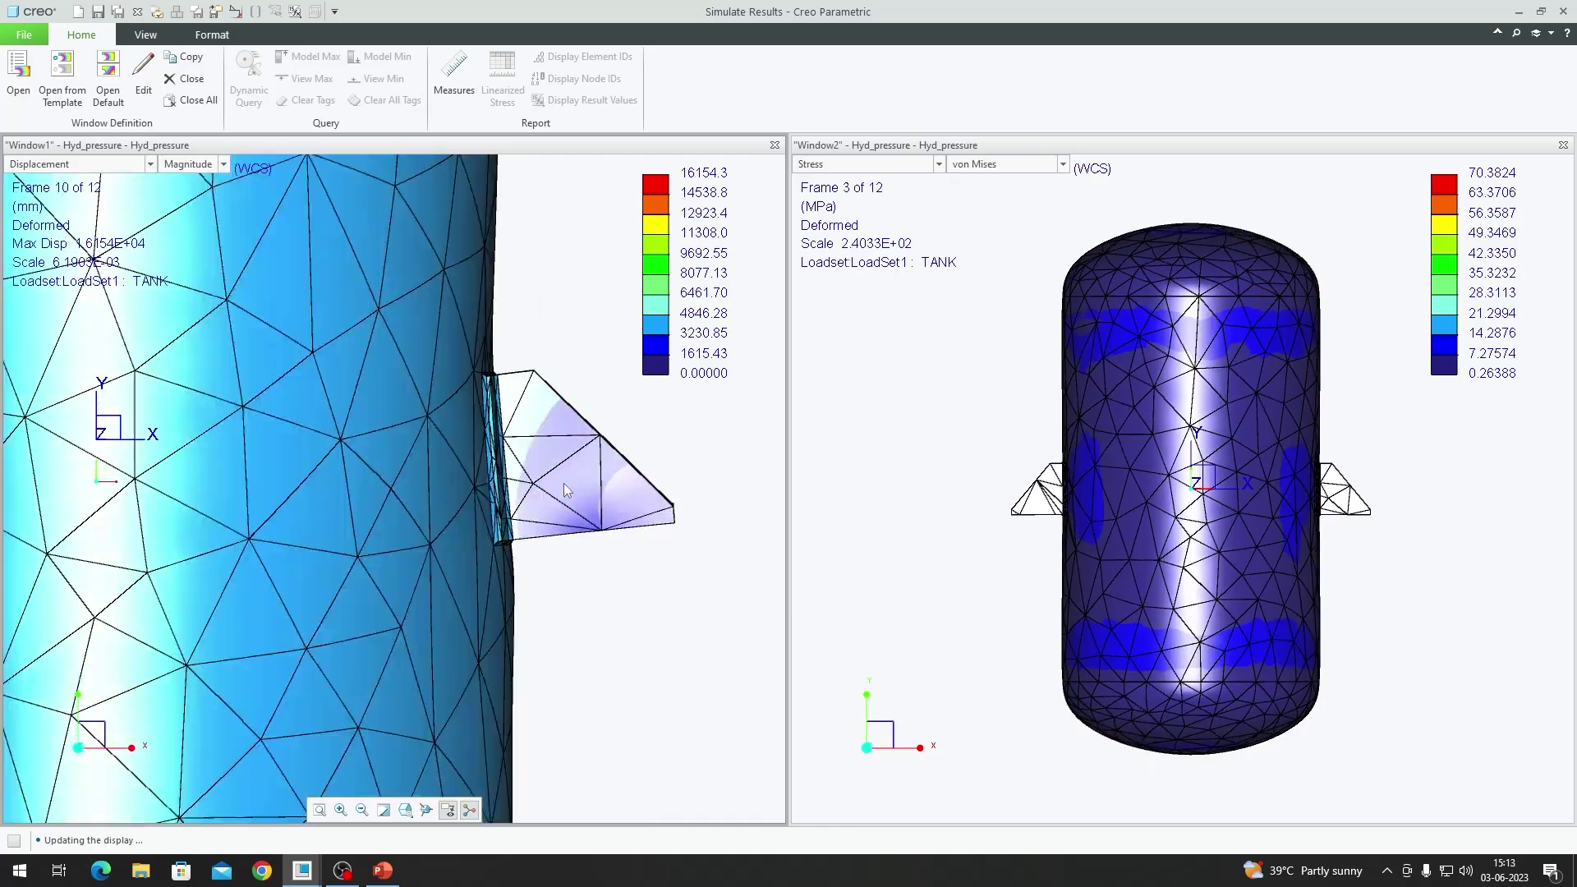
scroll(565, 488, down, 5)
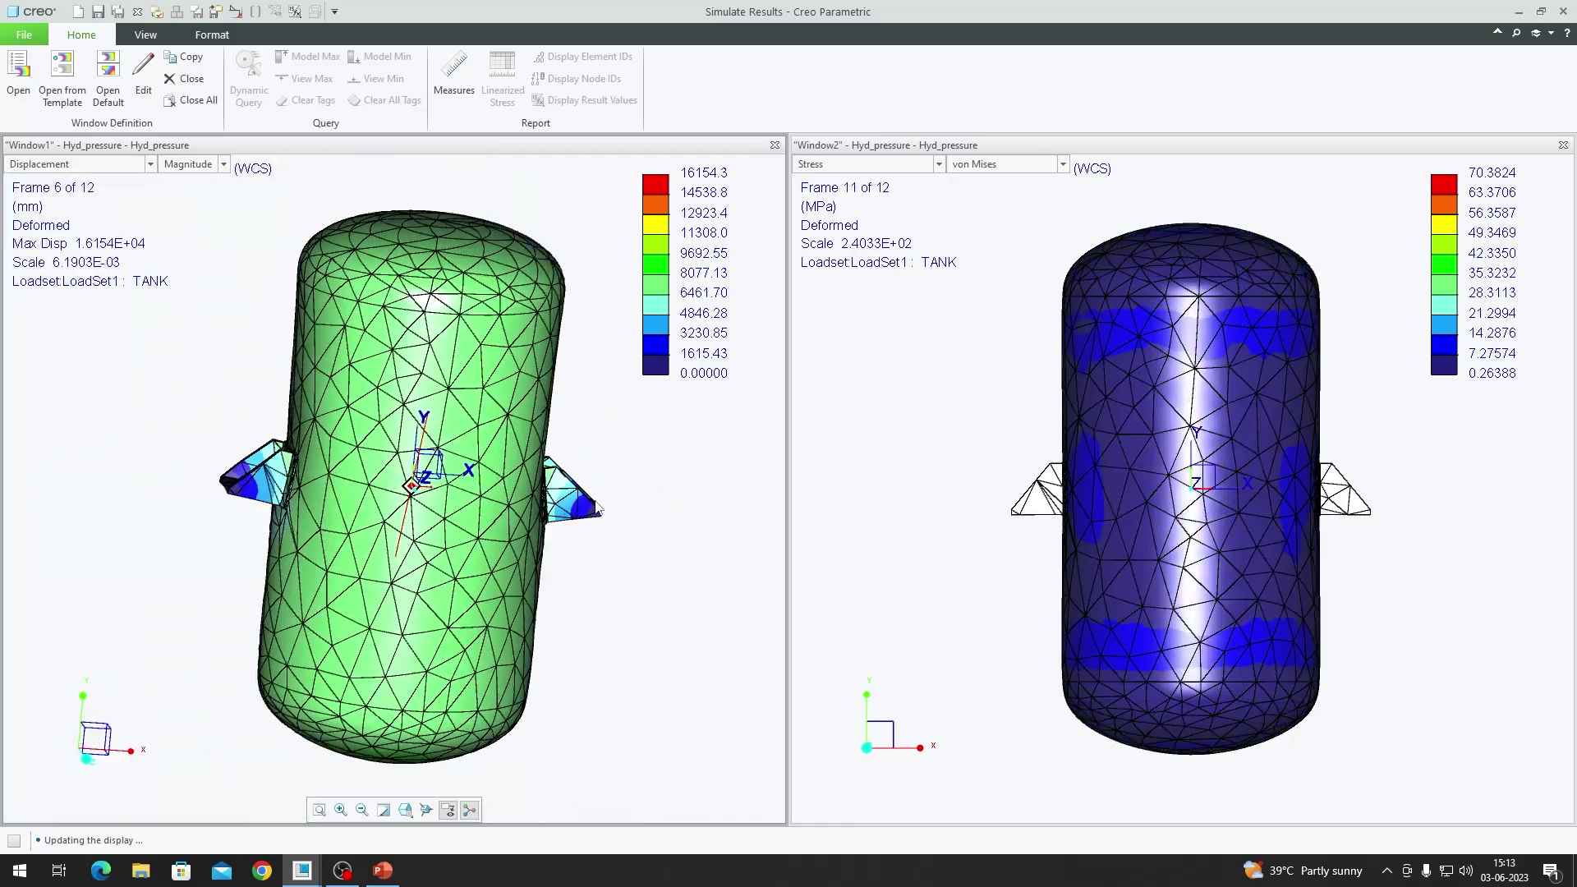
middle_drag(1150, 496, 1180, 549)
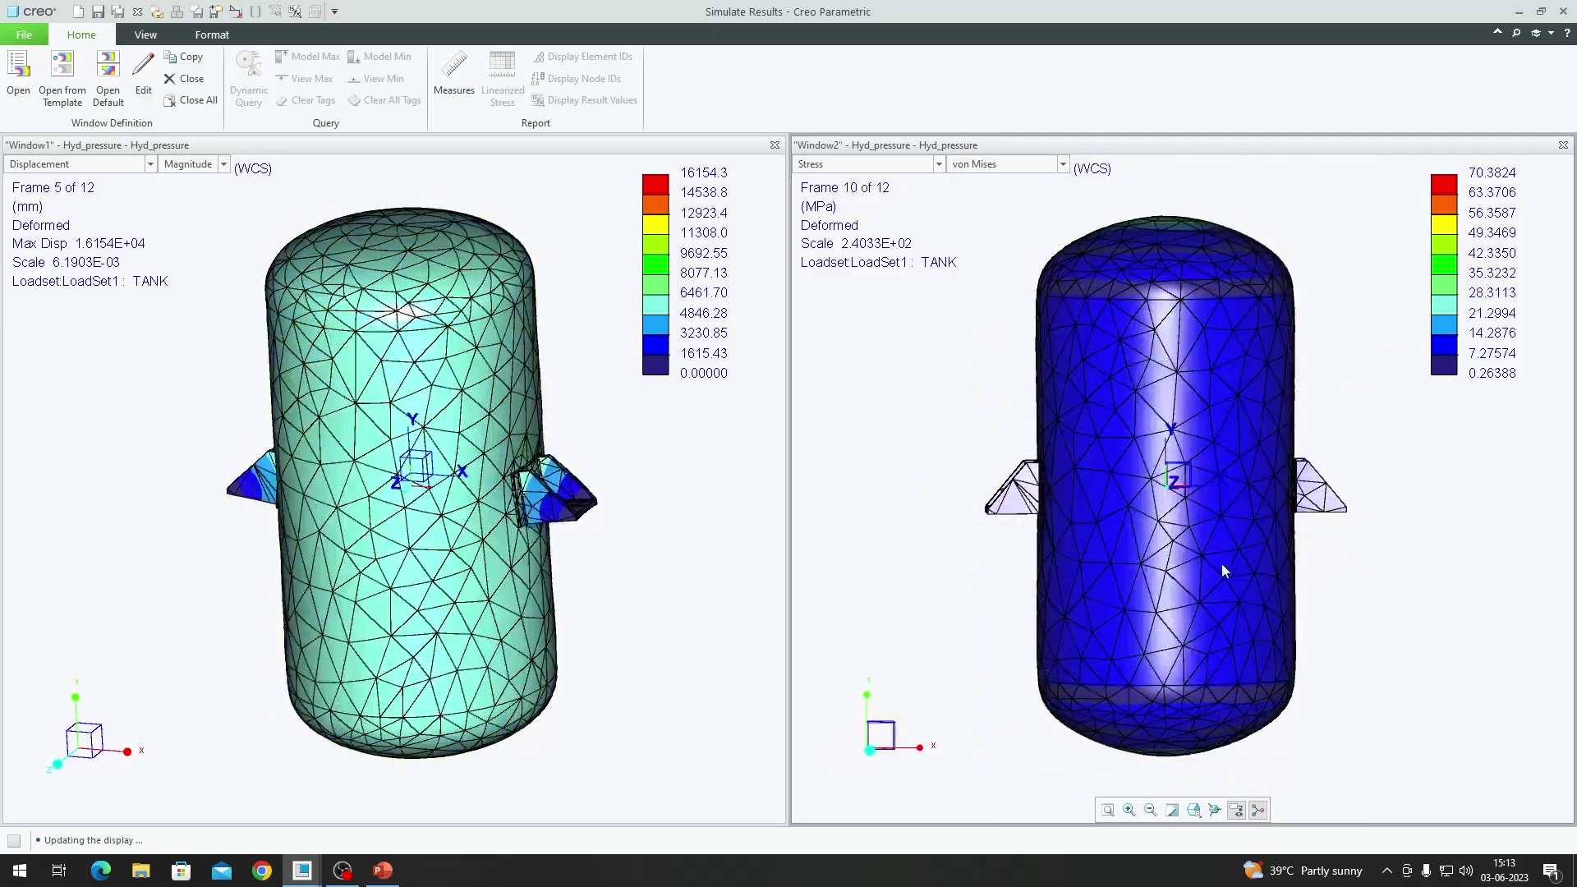
- Orient the stress result to the FRONT and RIGHT views and the displacement result to the FRONT view
click(1194, 810)
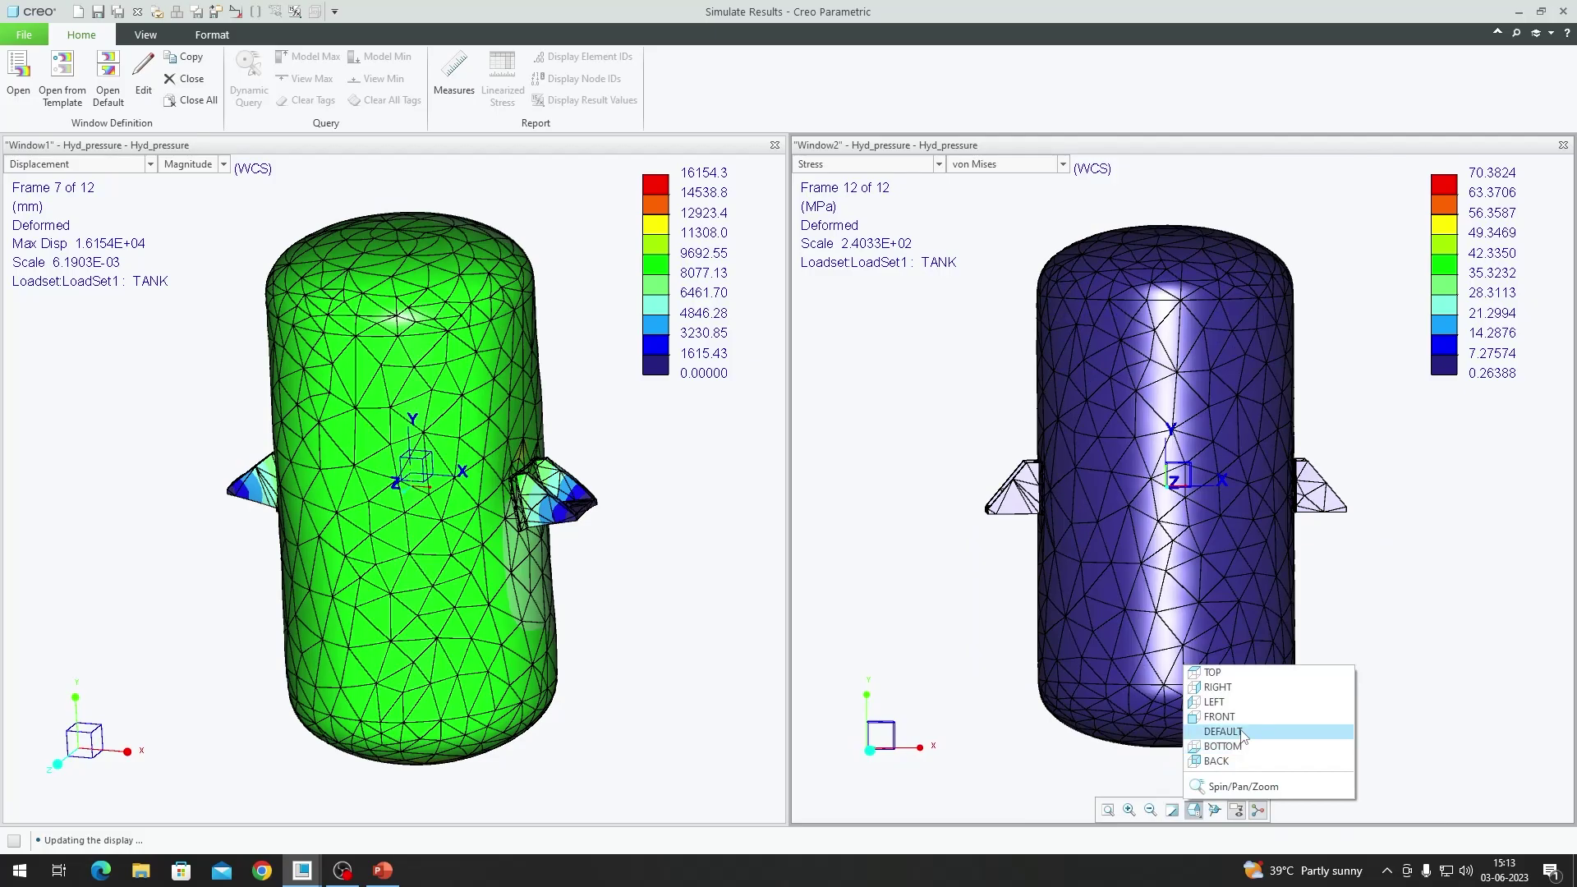
click(1224, 716)
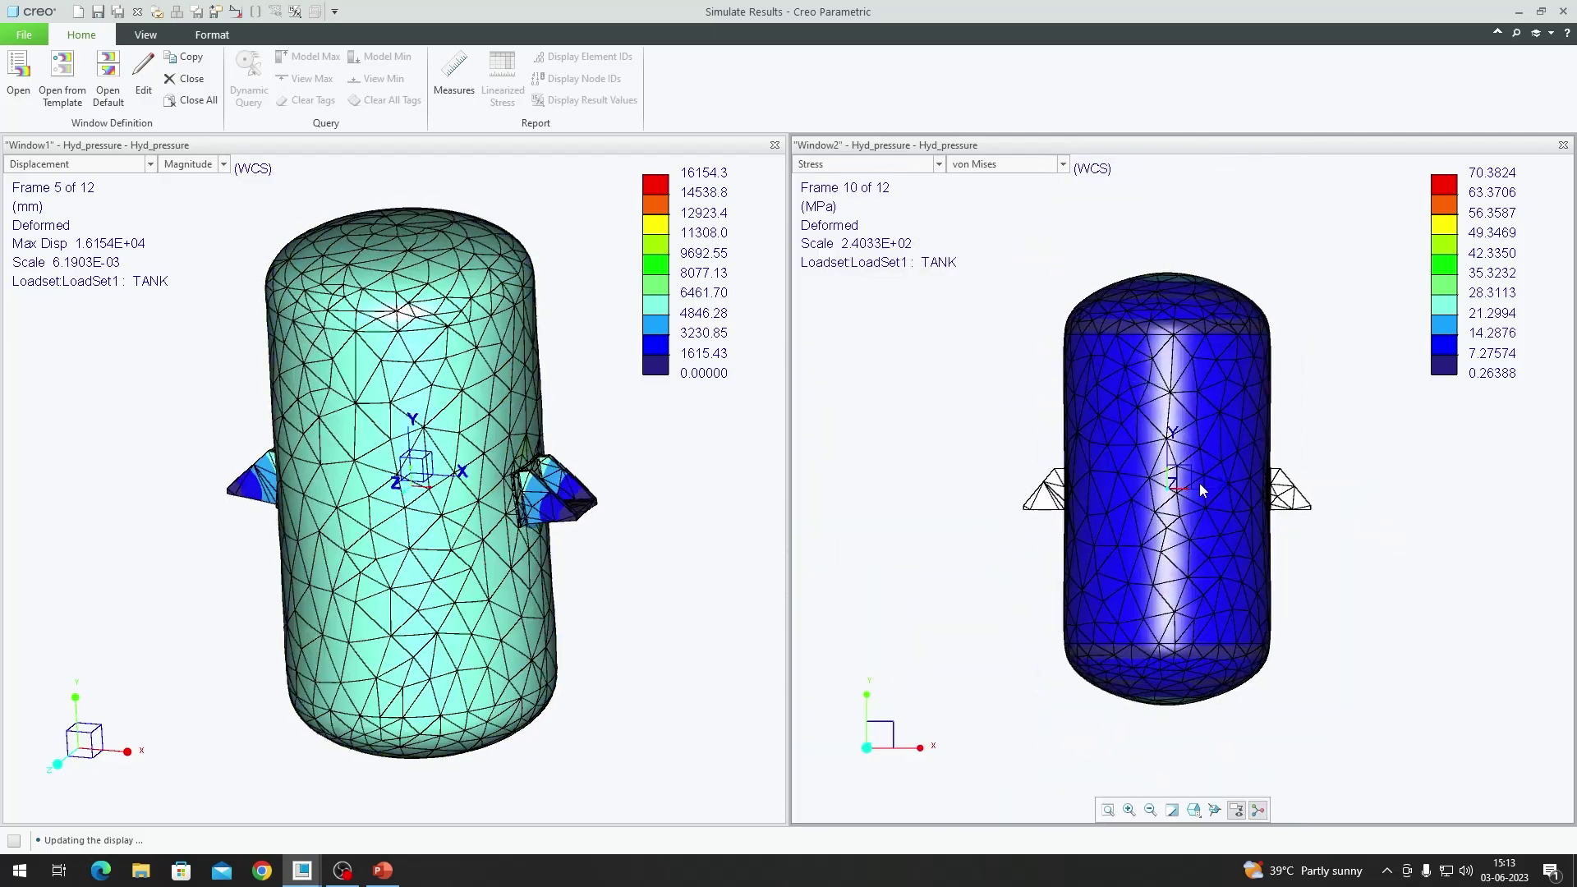
click(1195, 809)
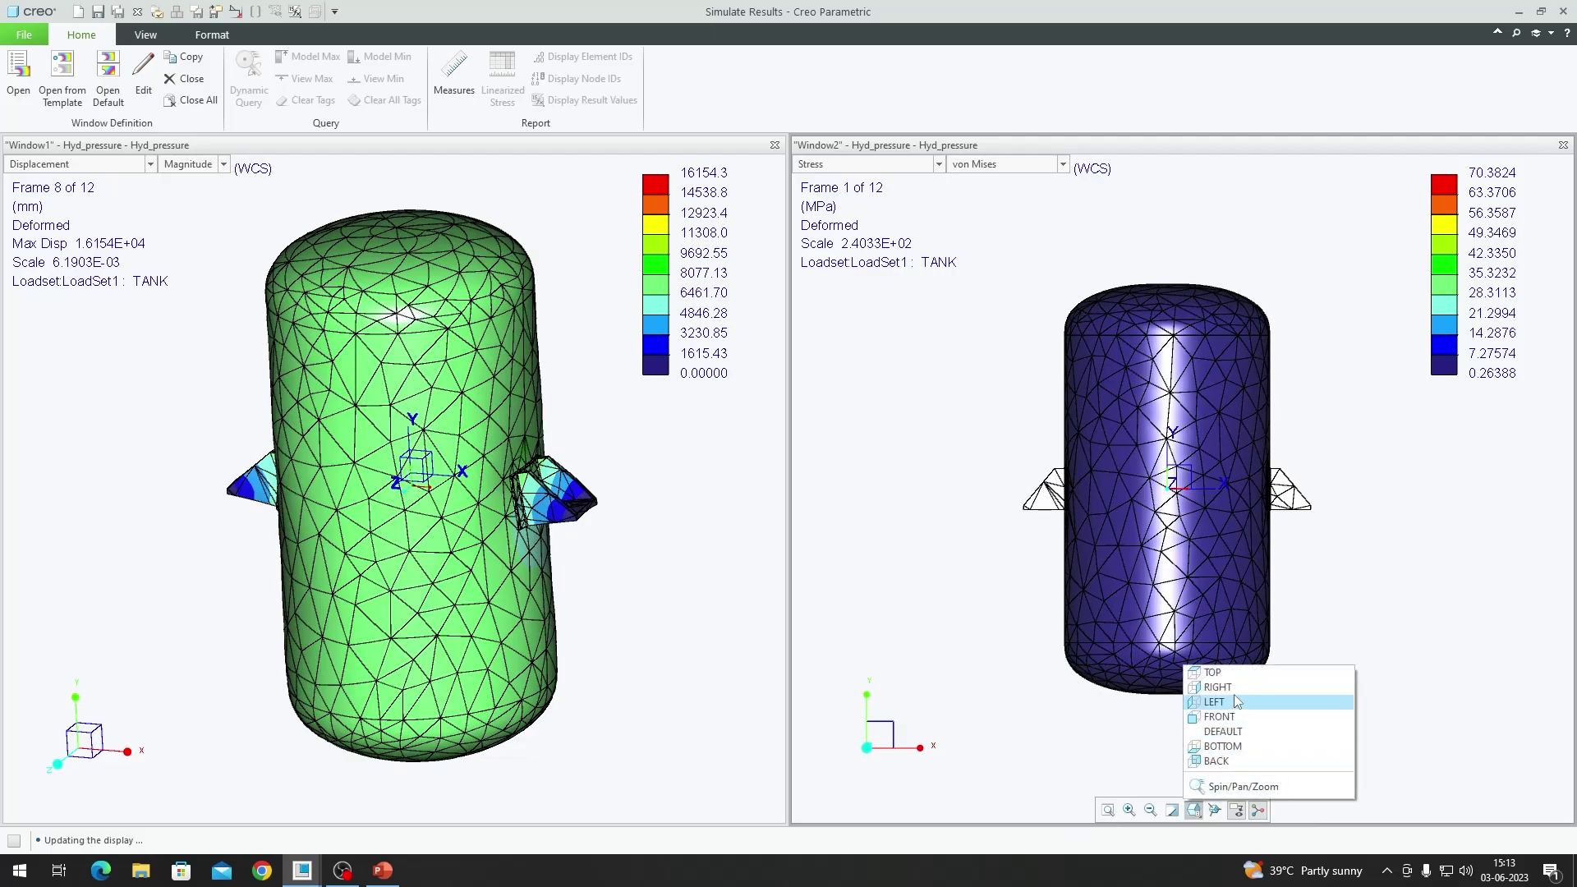
click(1234, 688)
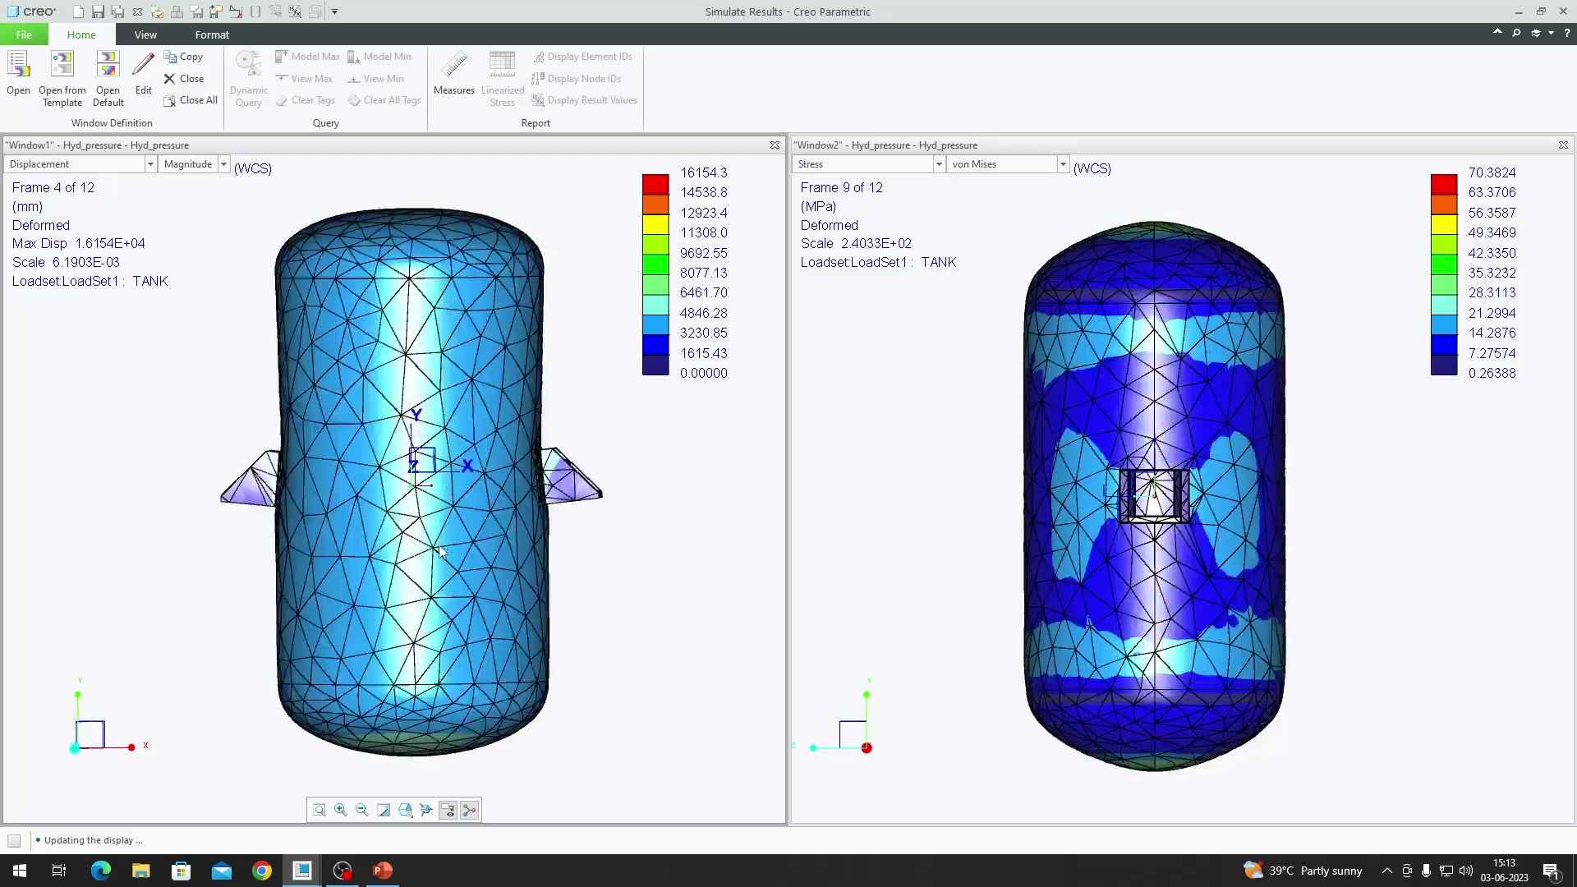
click(405, 809)
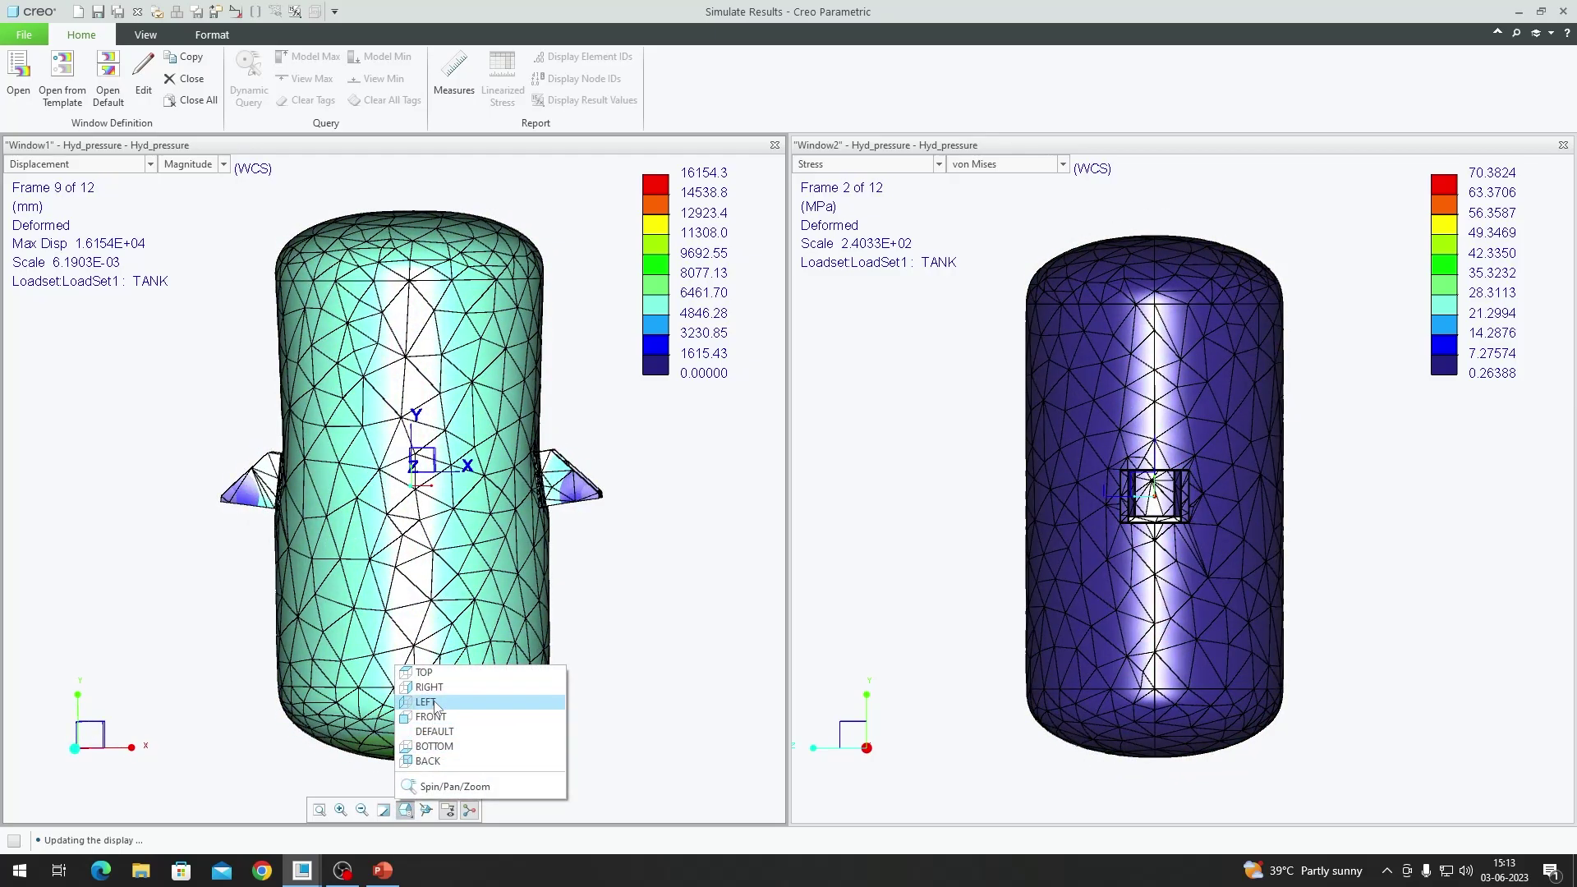
click(442, 719)
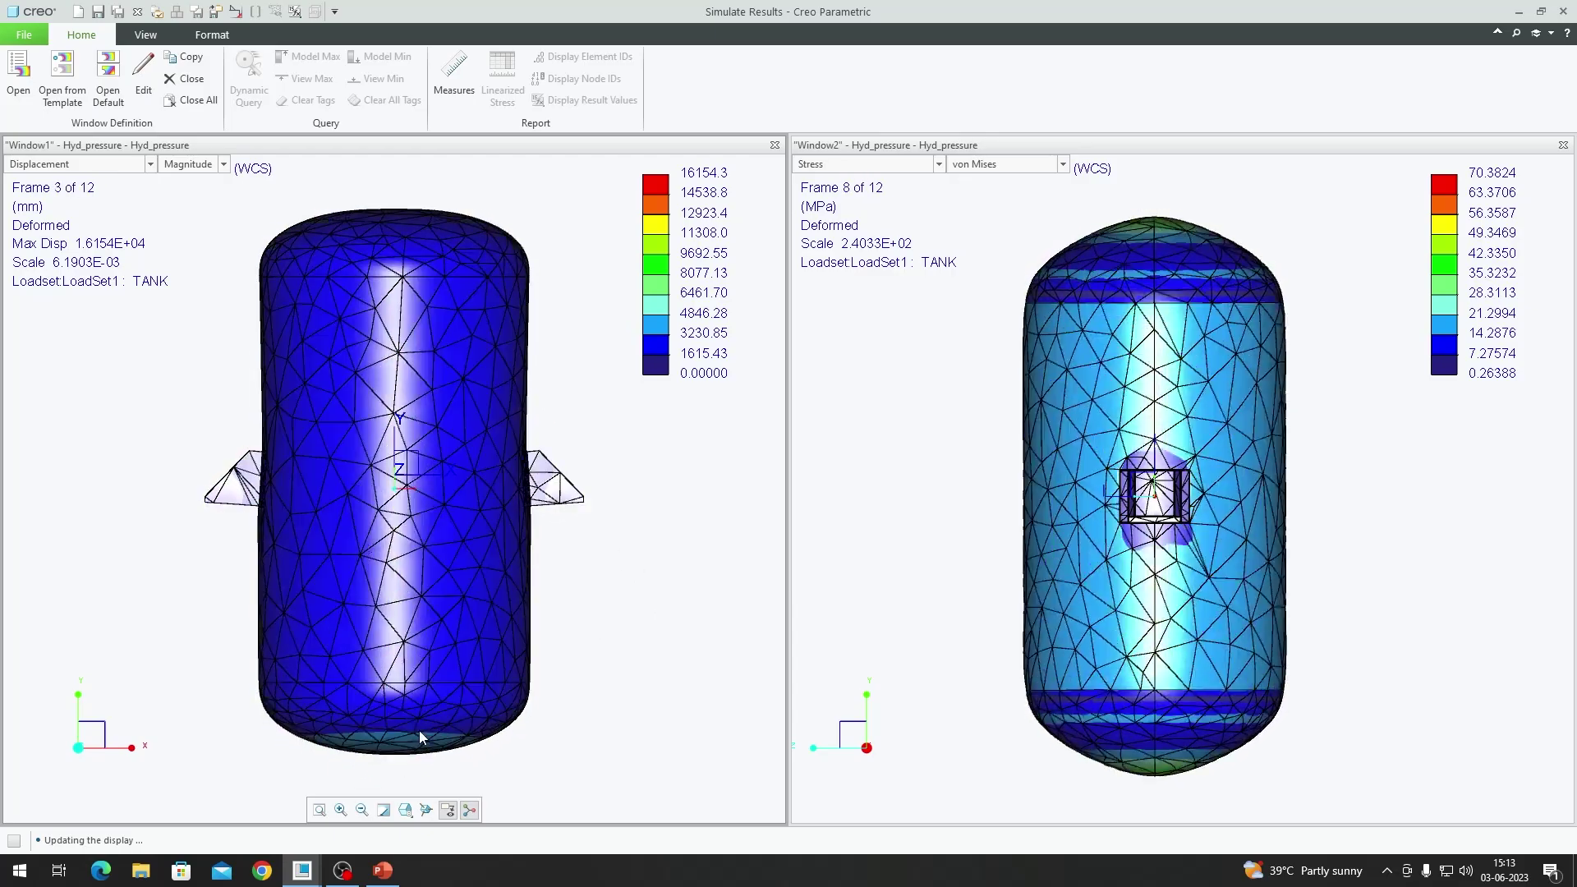
- Examine the animated displacement of the tank's upper and lower domed ends at close range
scroll(397, 772, up, 3)
scroll(397, 772, down, 3)
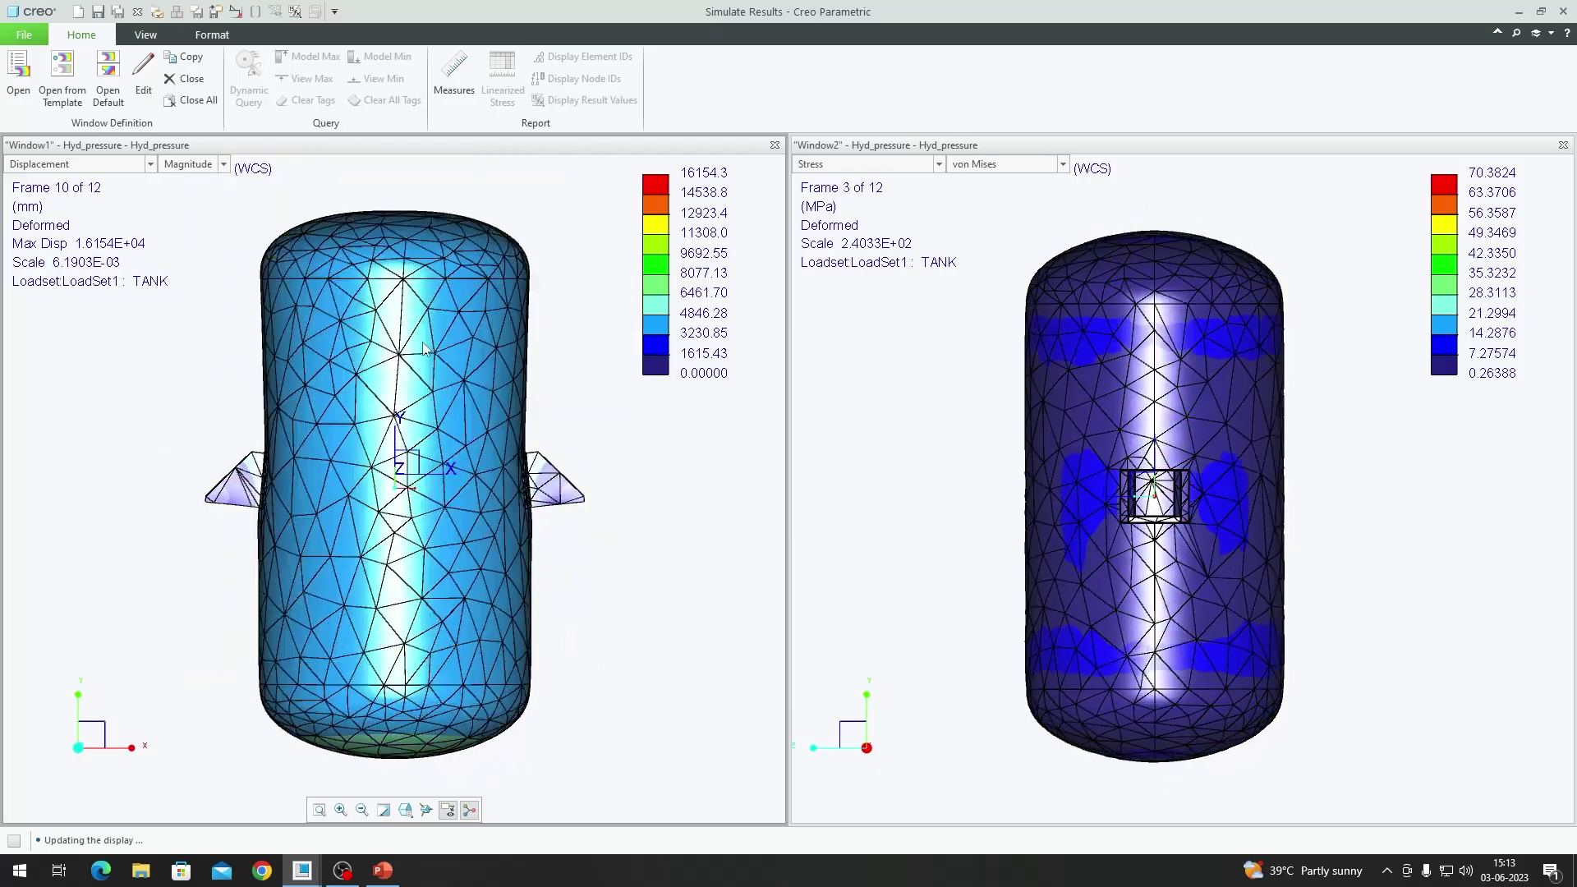
scroll(390, 224, up, 3)
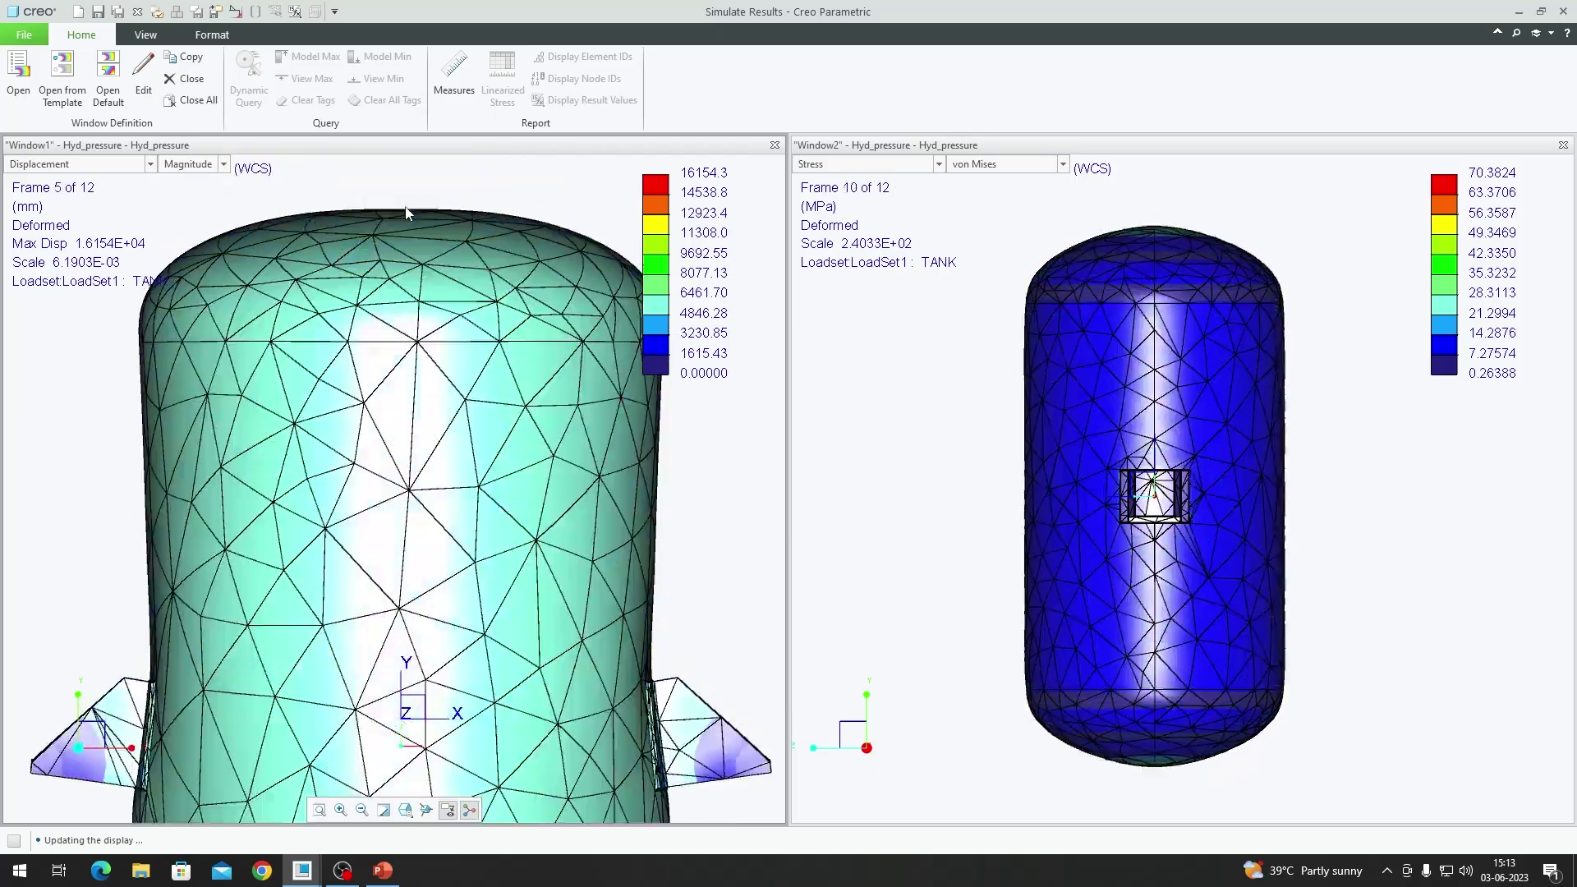
scroll(417, 208, down, 3)
scroll(418, 539, up, 3)
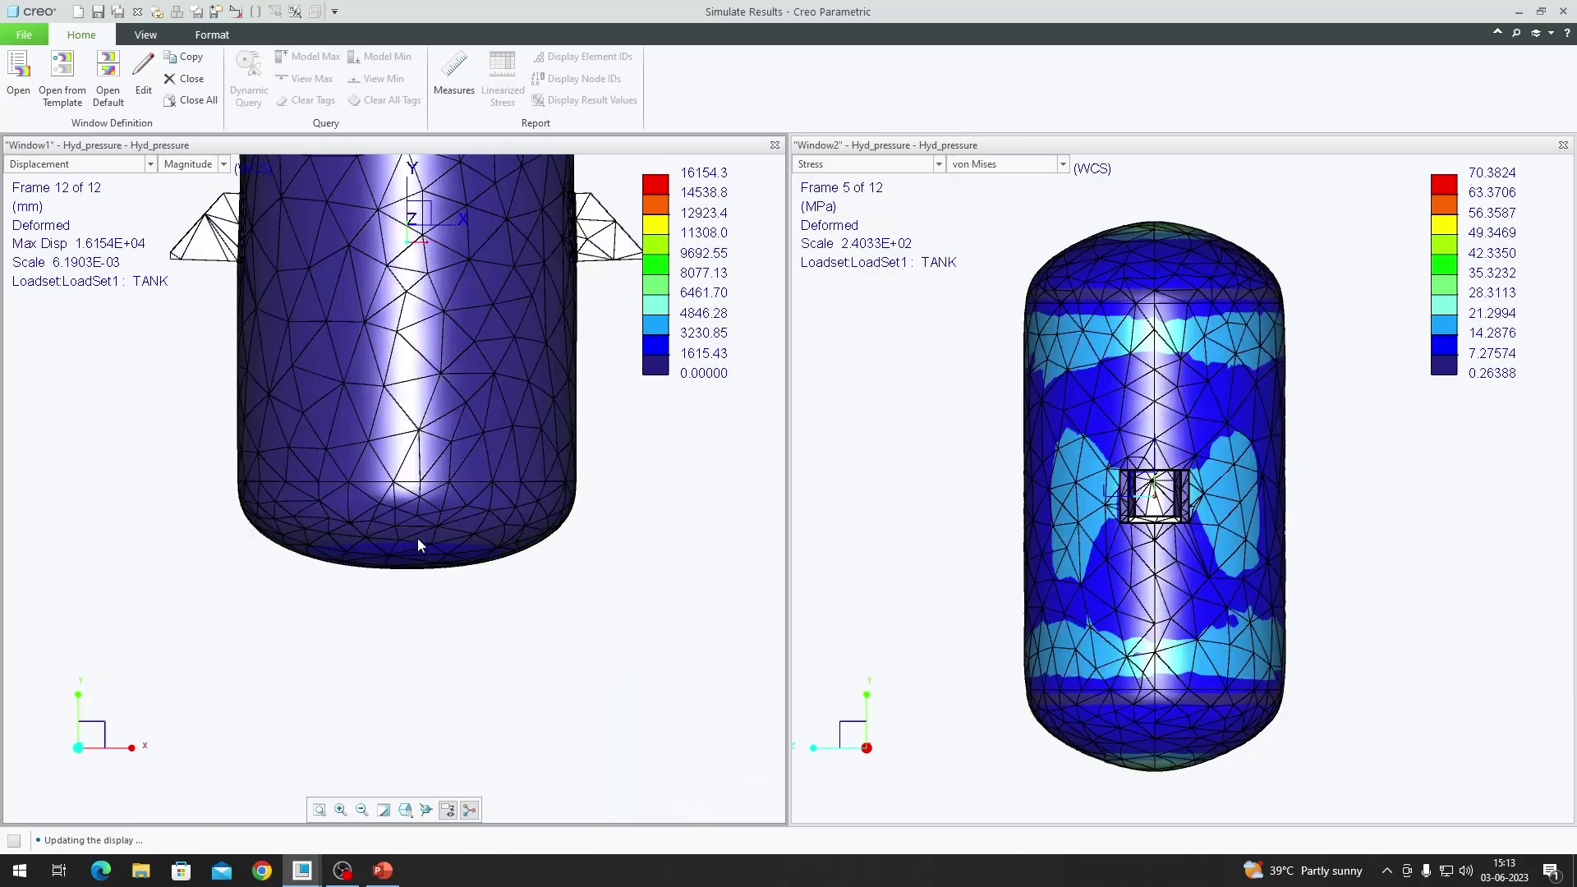
scroll(424, 669, down, 3)
scroll(430, 429, up, 1)
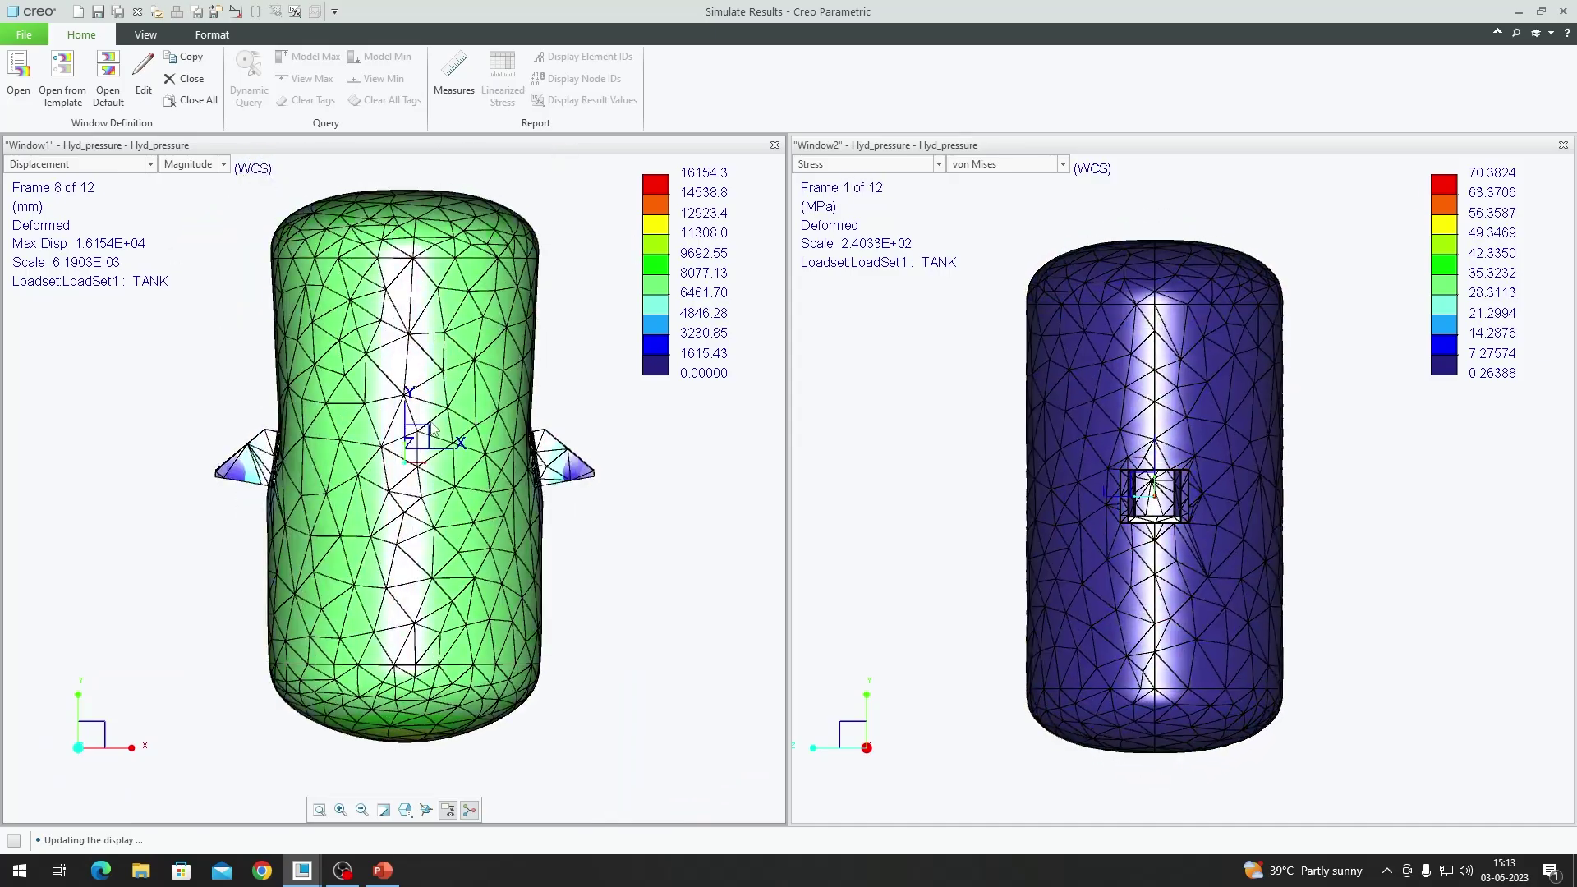
- Close the Window2 stress result and redefine Window1 to show the deformed displacement fringe without animation
click(1562, 144)
double_click(1092, 486)
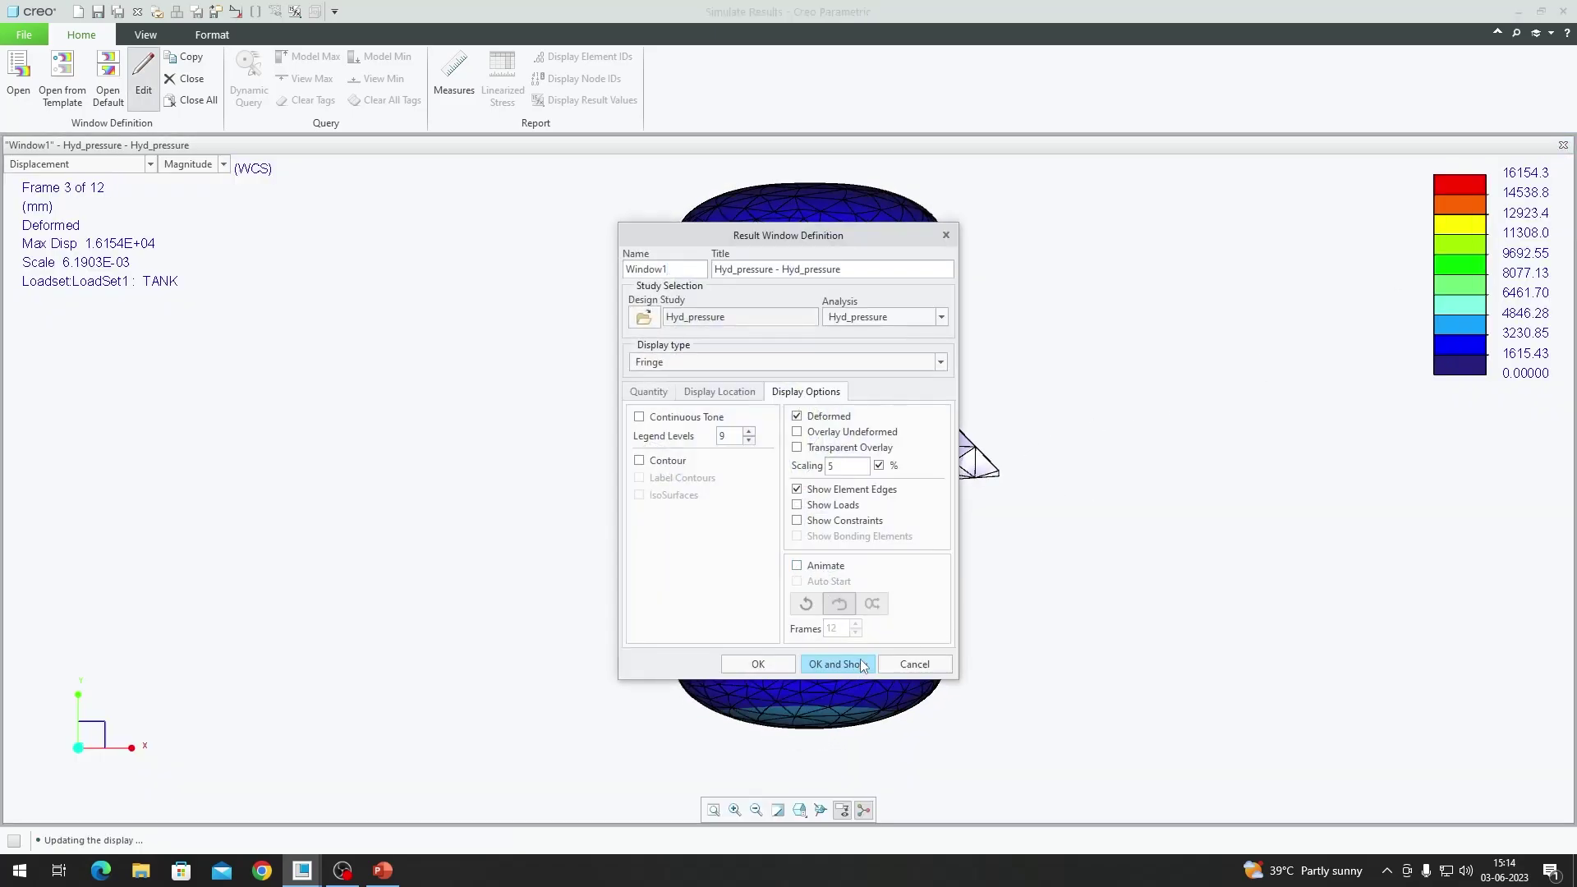
click(835, 663)
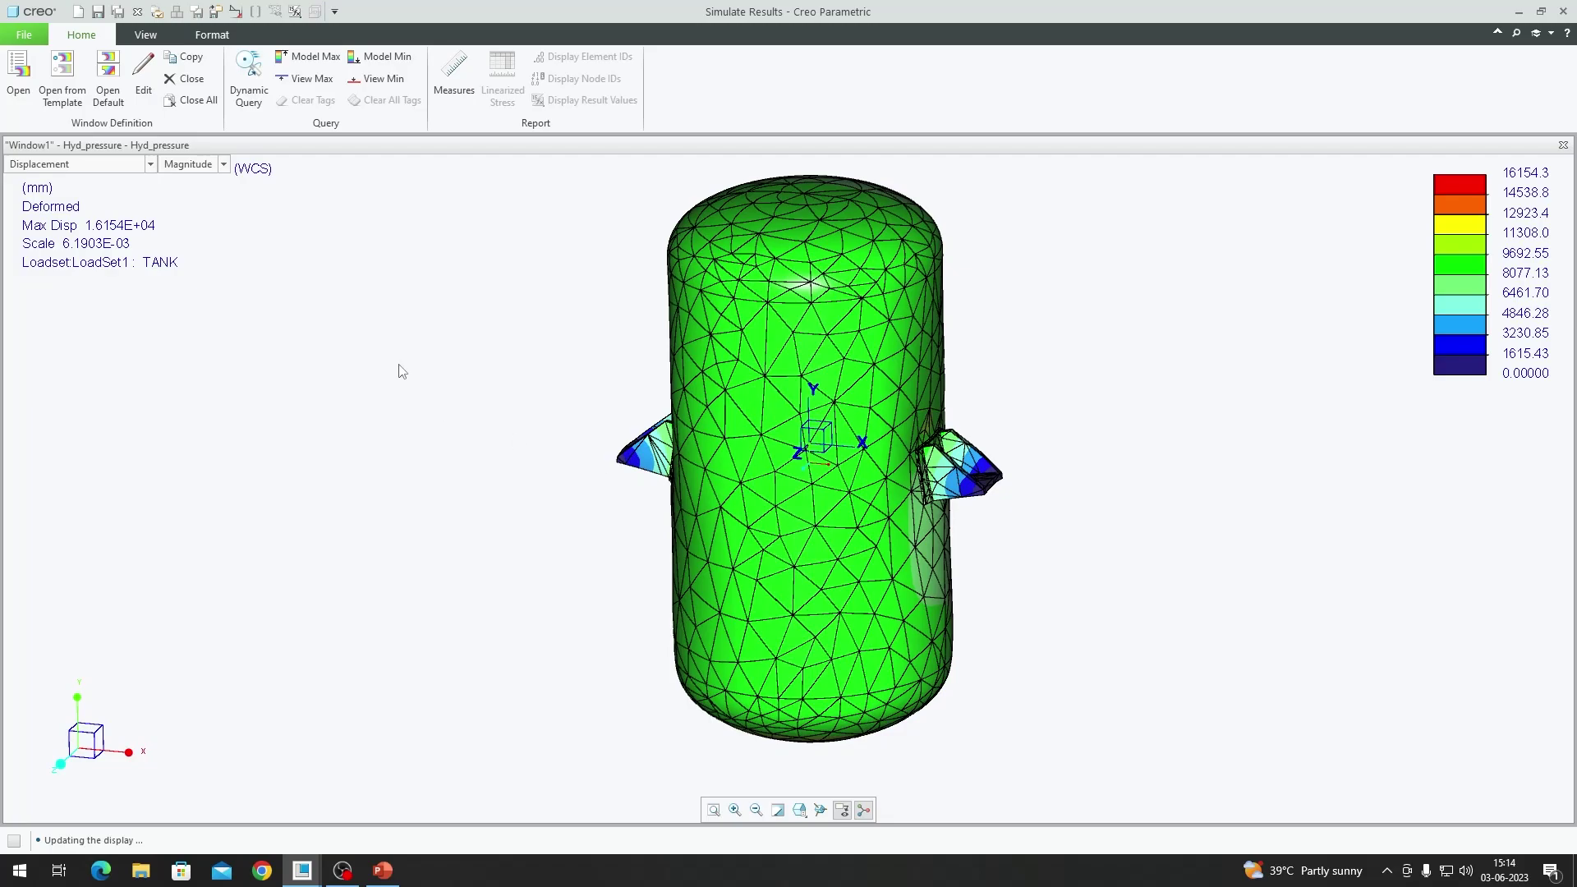
- Copy the result window as Window2 and show its von Mises stress fringe undeformed, with element edges
click(185, 64)
click(648, 393)
click(676, 428)
click(671, 445)
click(808, 392)
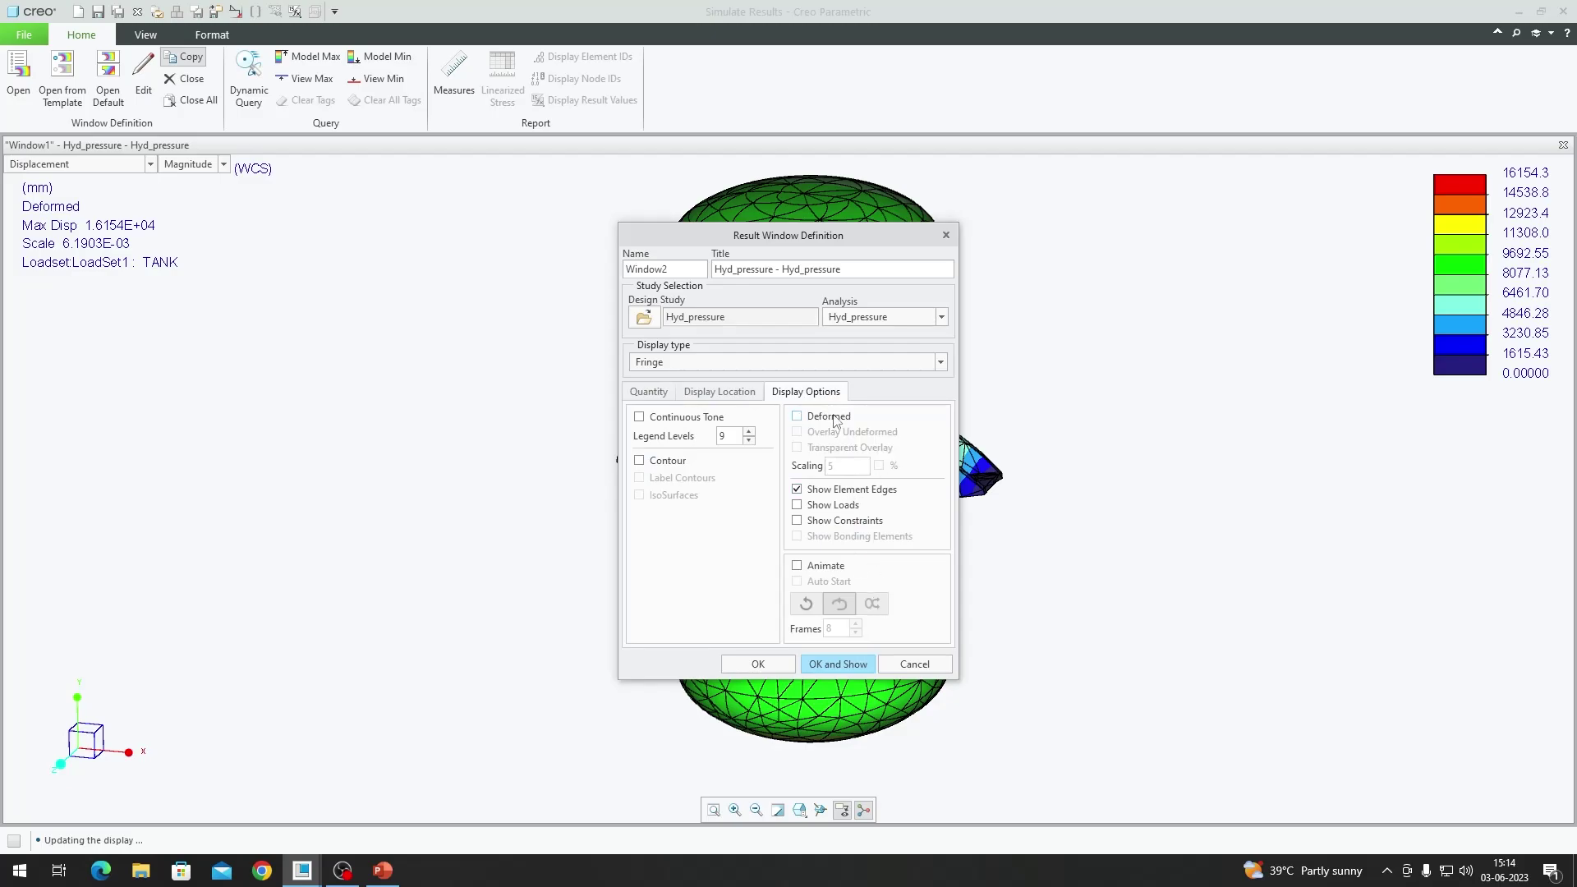
click(841, 670)
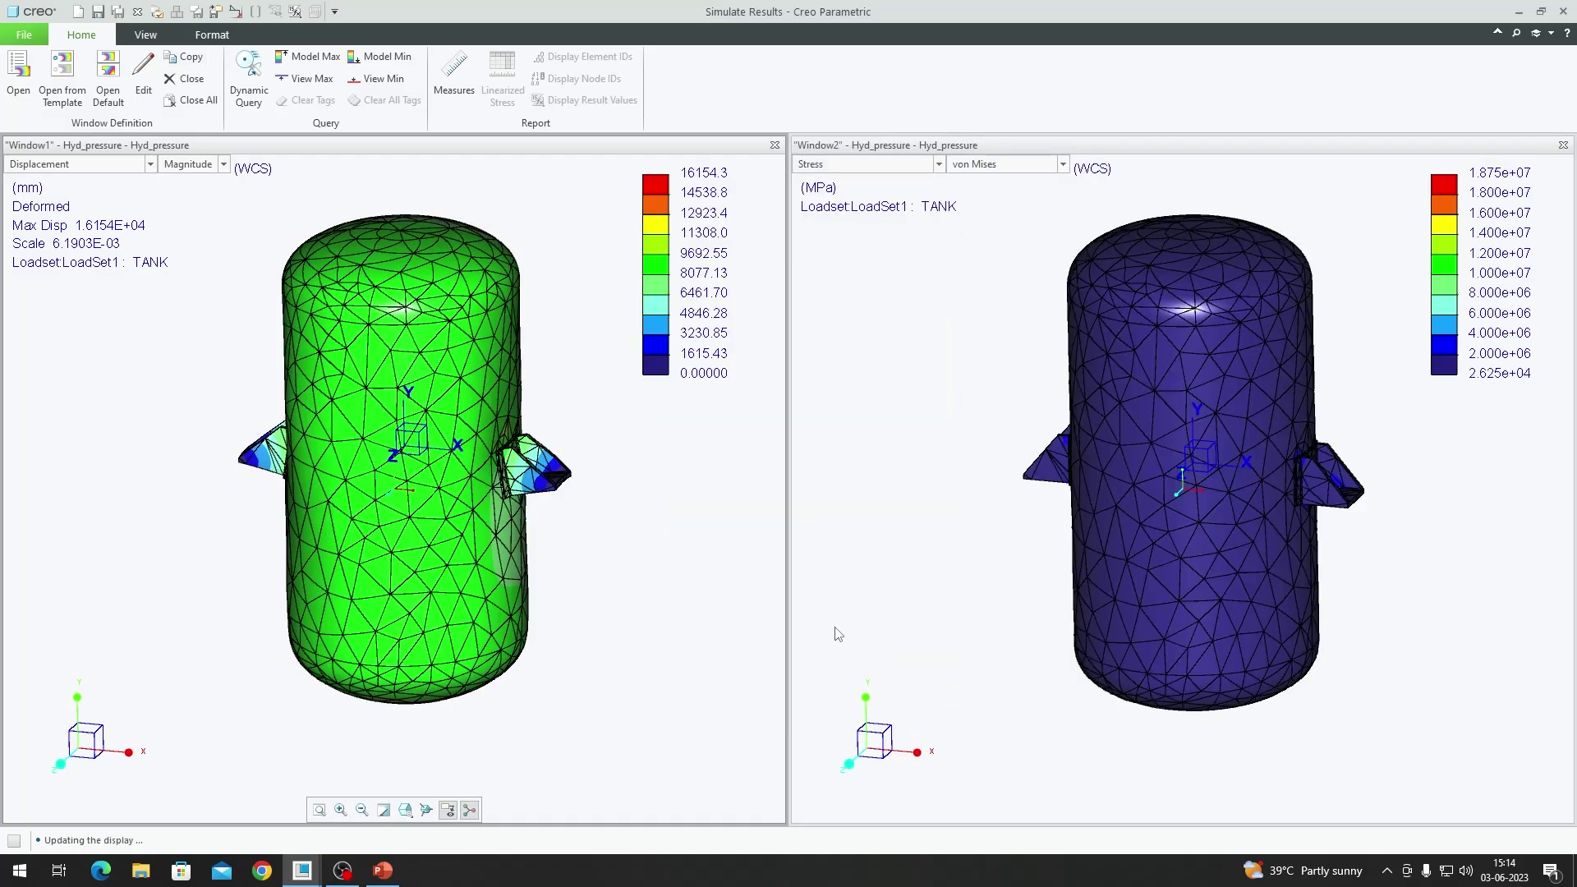
- Set the maximum value of the von Mises stress legend to 1.6e+07
middle_drag(1213, 585, 1362, 588)
scroll(1379, 434, up, 2)
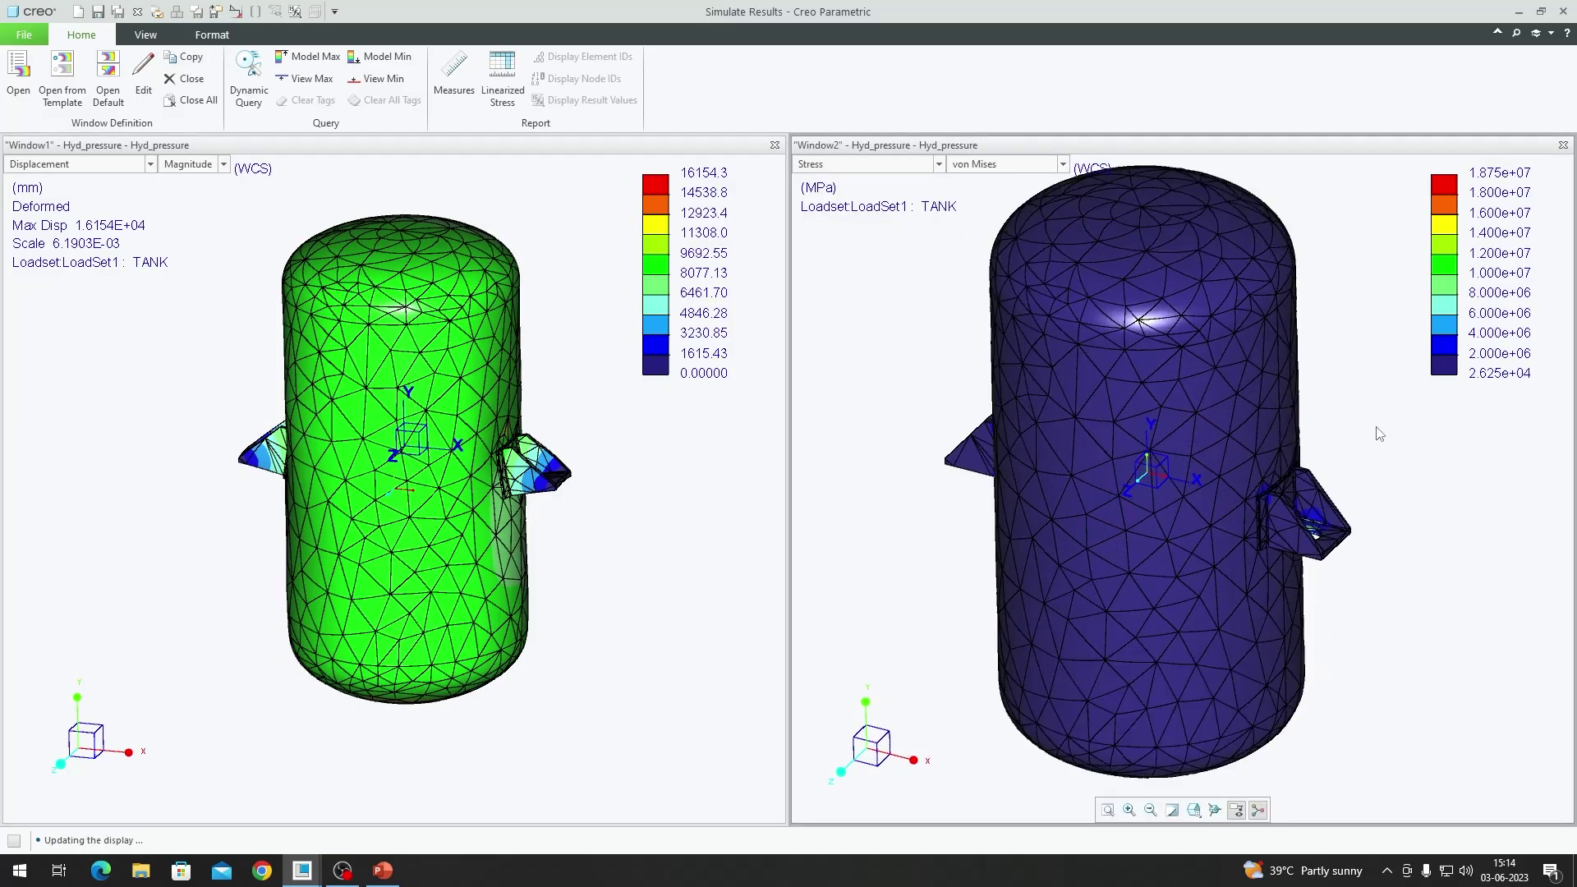
click(207, 34)
click(18, 72)
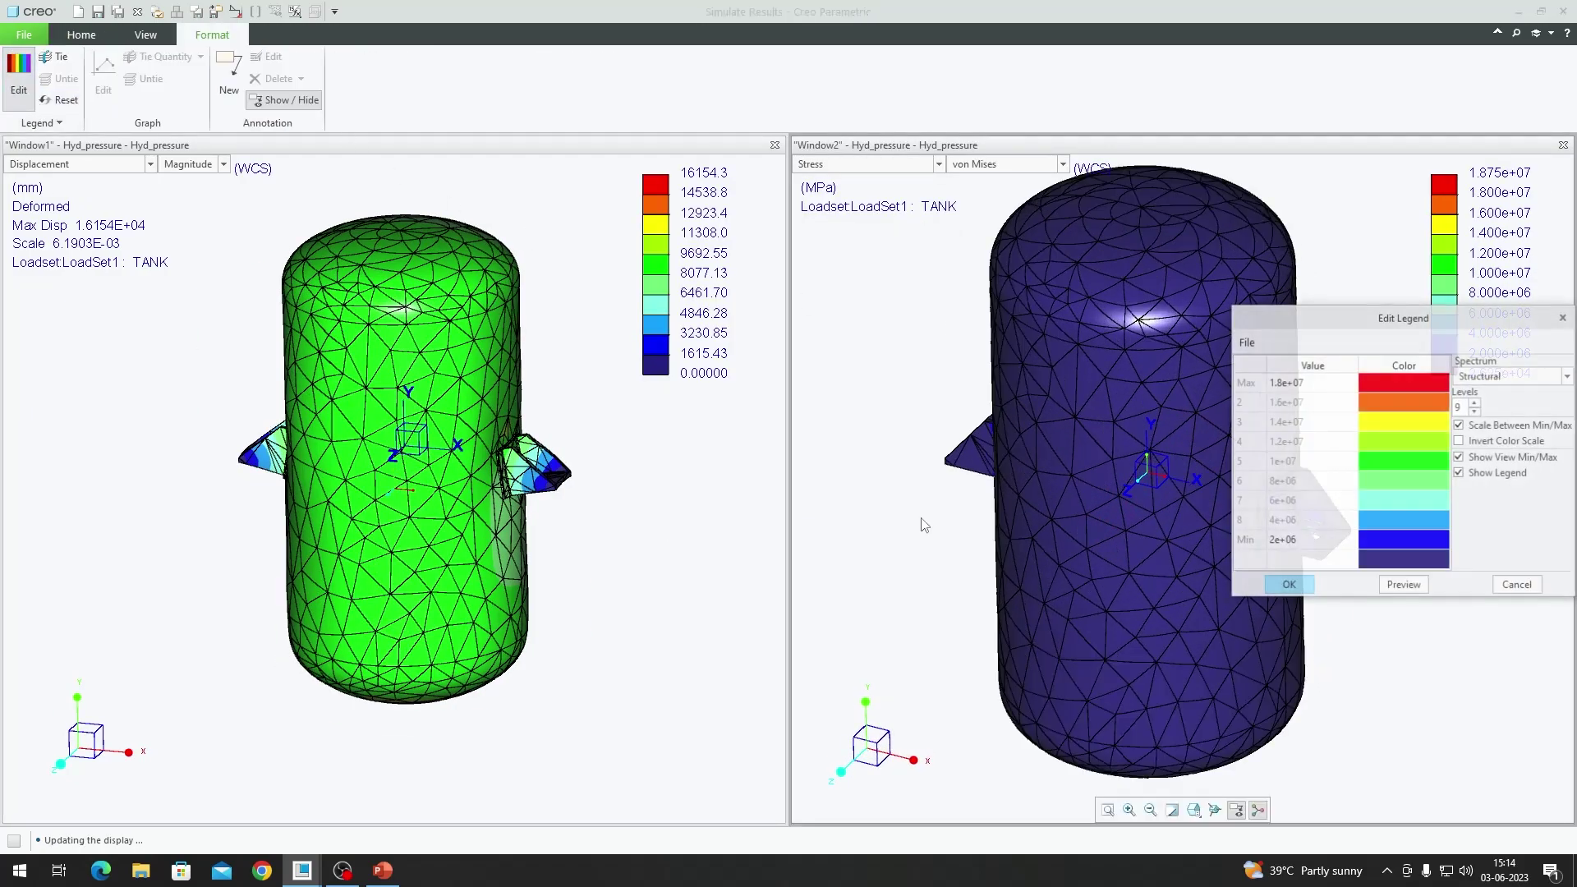
click(1306, 542)
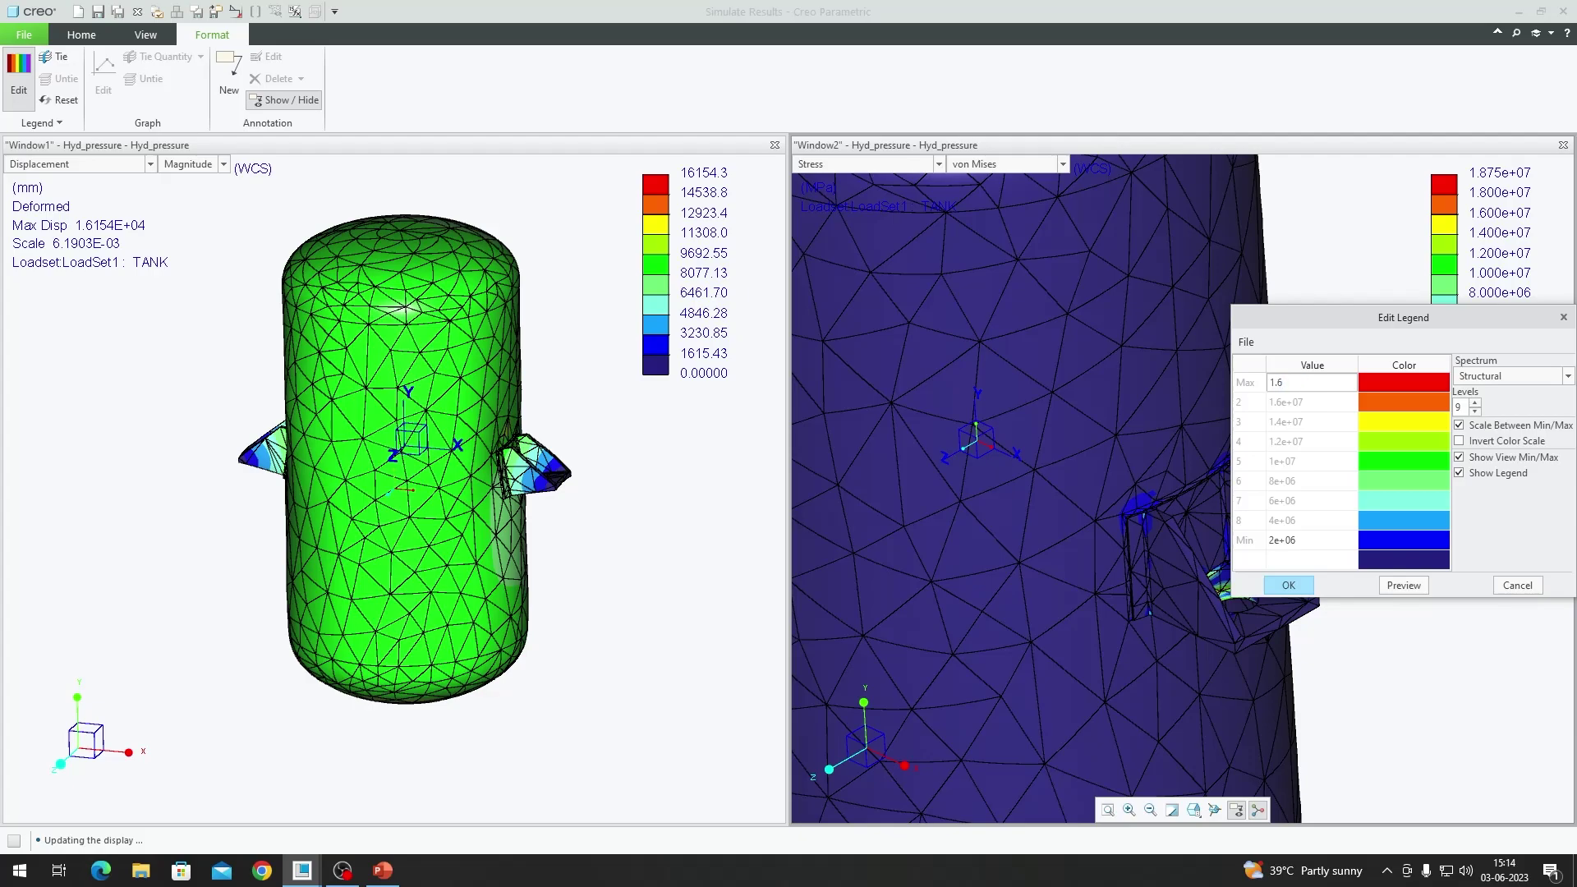
click(1302, 589)
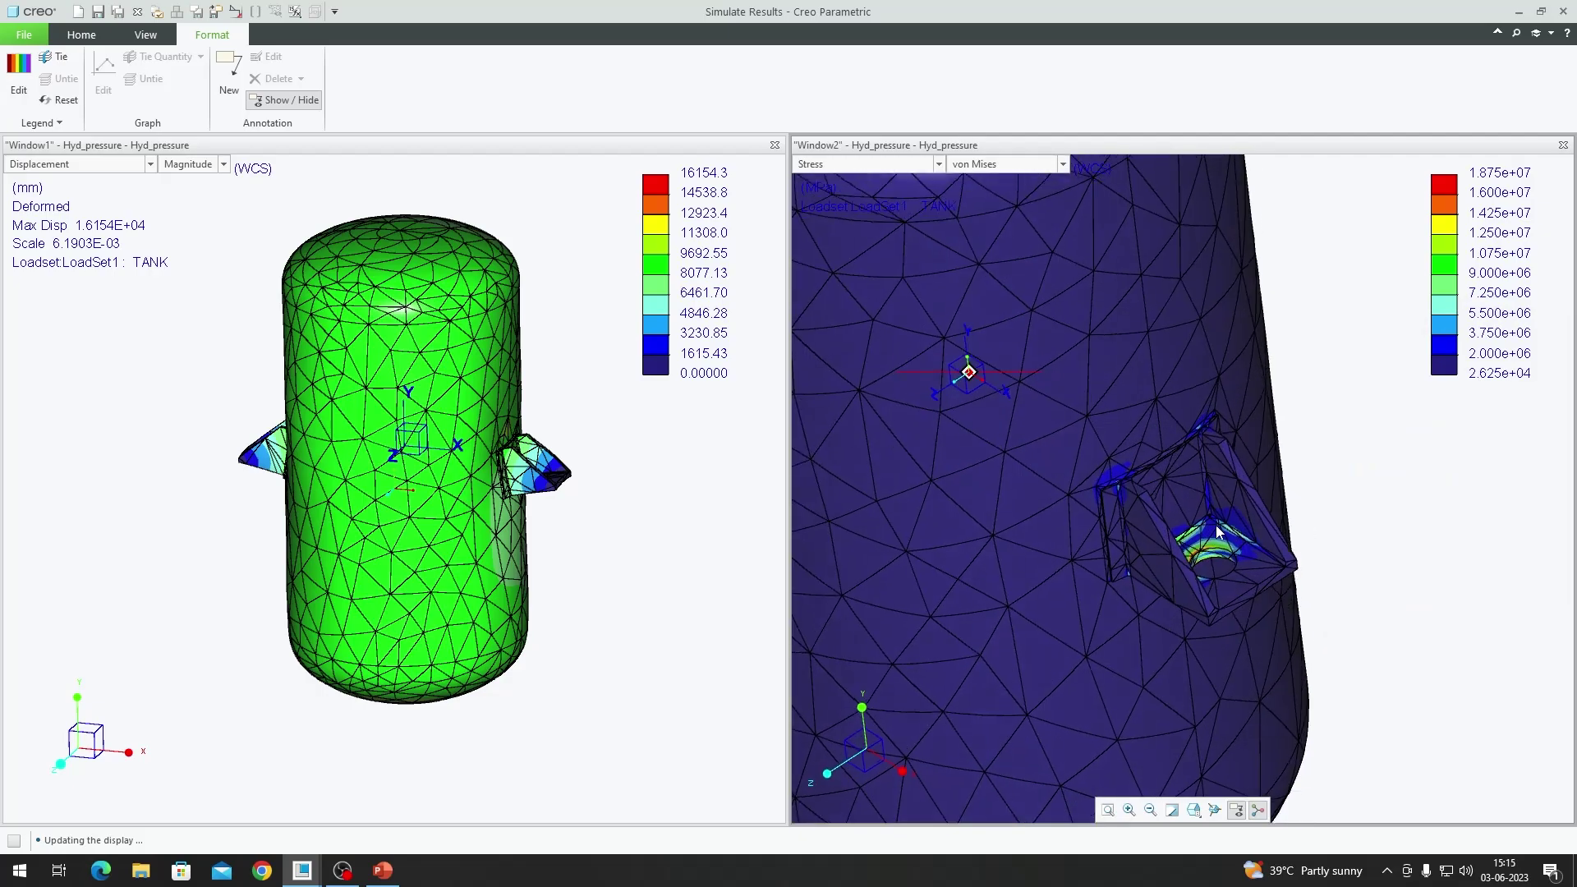
- Dynamically query the von Mises stress at two points near the lug's hole, with the query location display turned off
scroll(1218, 532, up, 5)
click(81, 35)
click(249, 82)
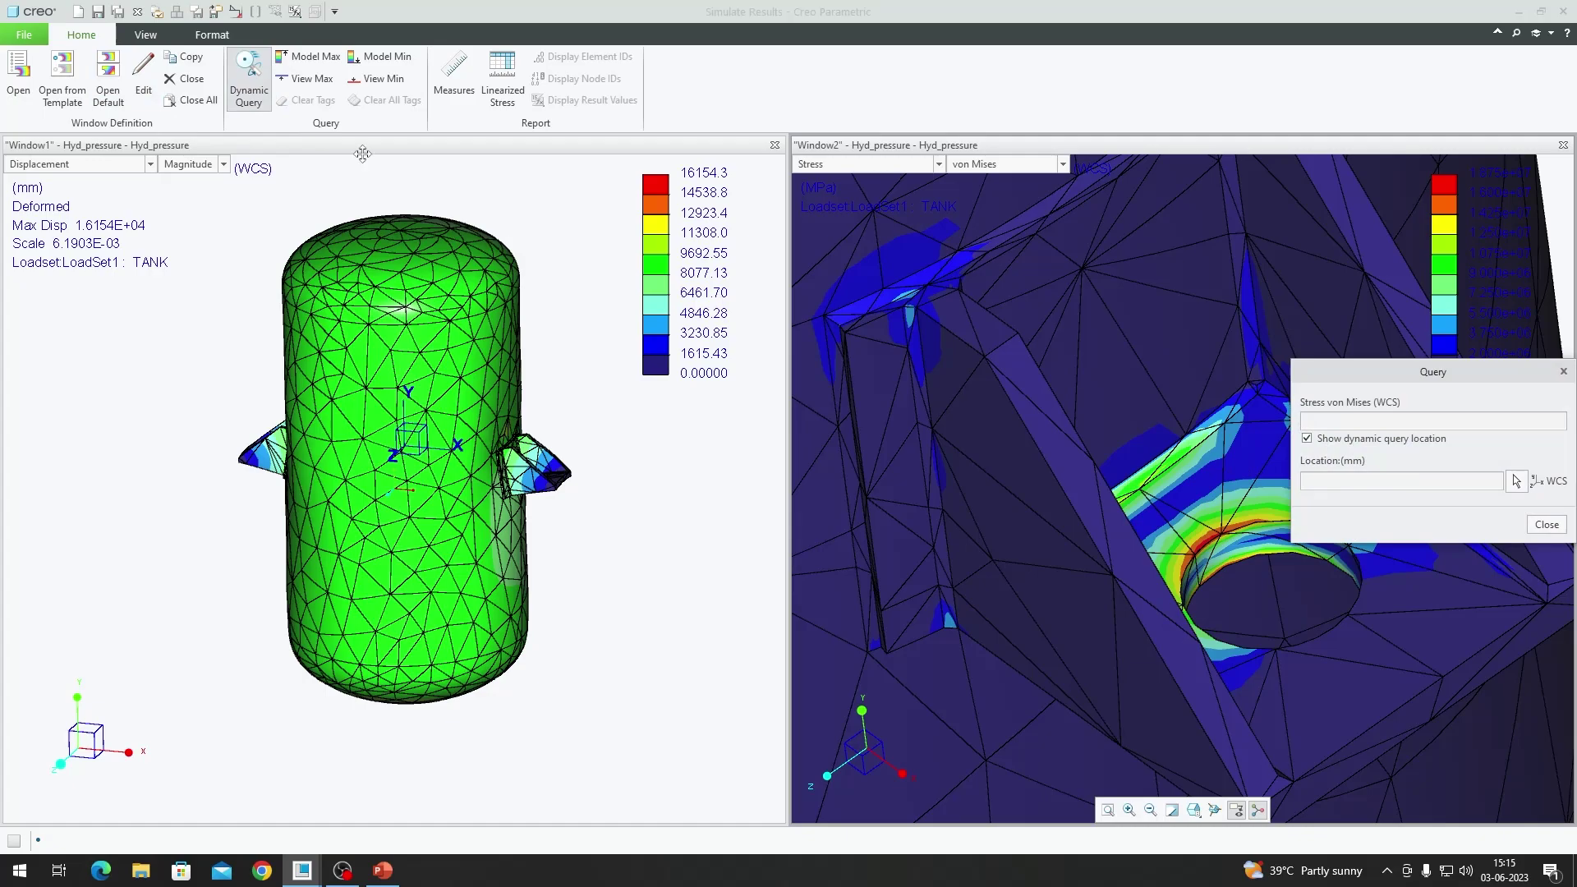
click(1307, 438)
click(1185, 459)
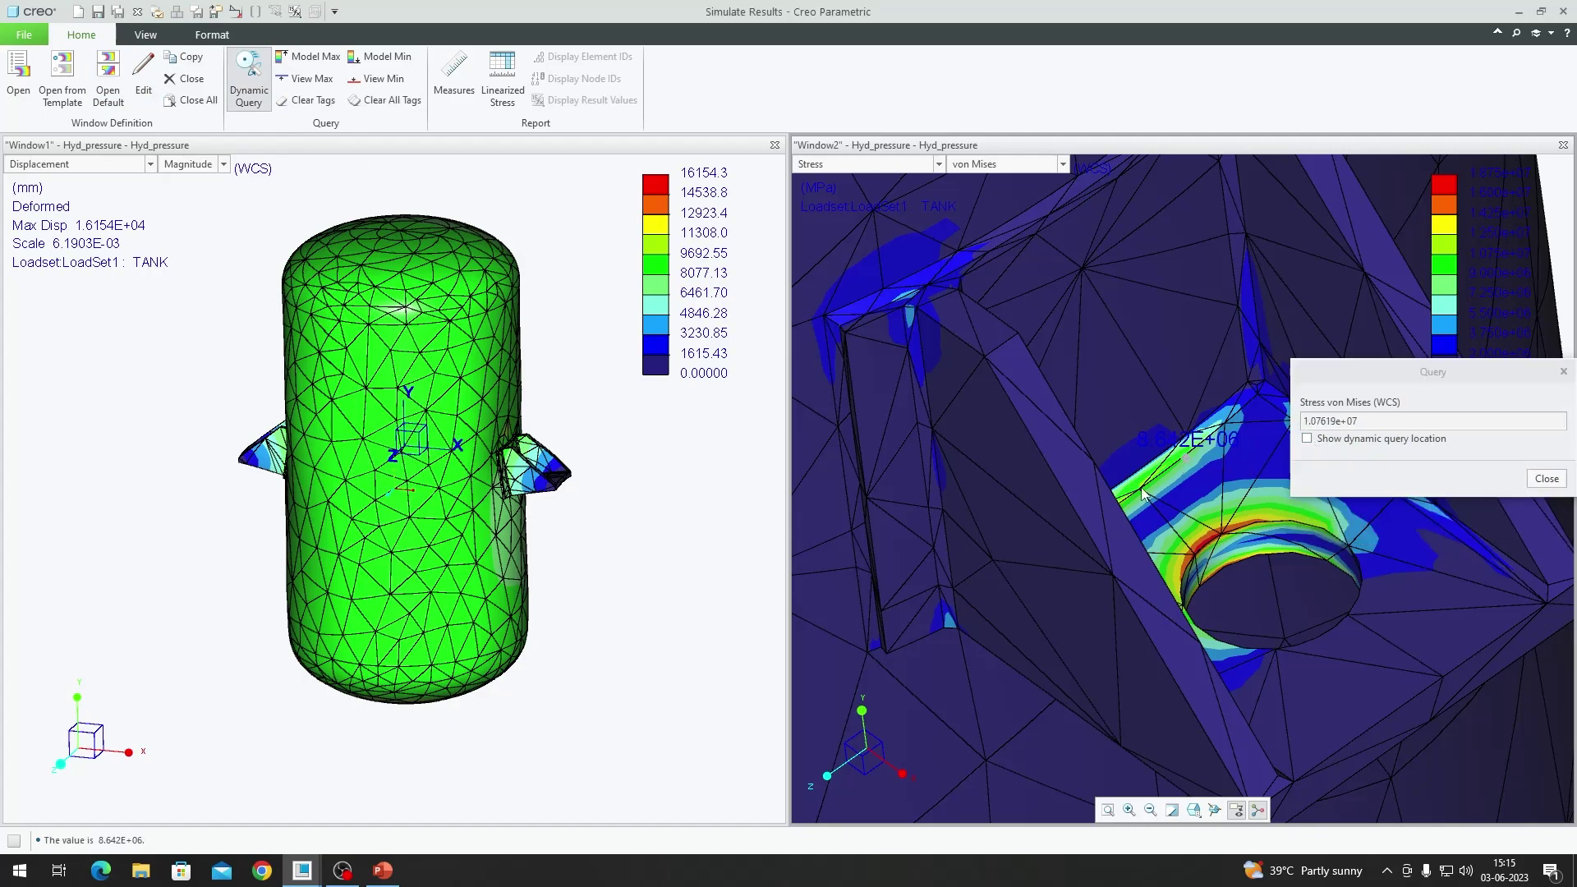
scroll(1216, 468, down, 3)
scroll(1244, 475, up, 3)
scroll(1244, 475, up, 2)
click(1160, 463)
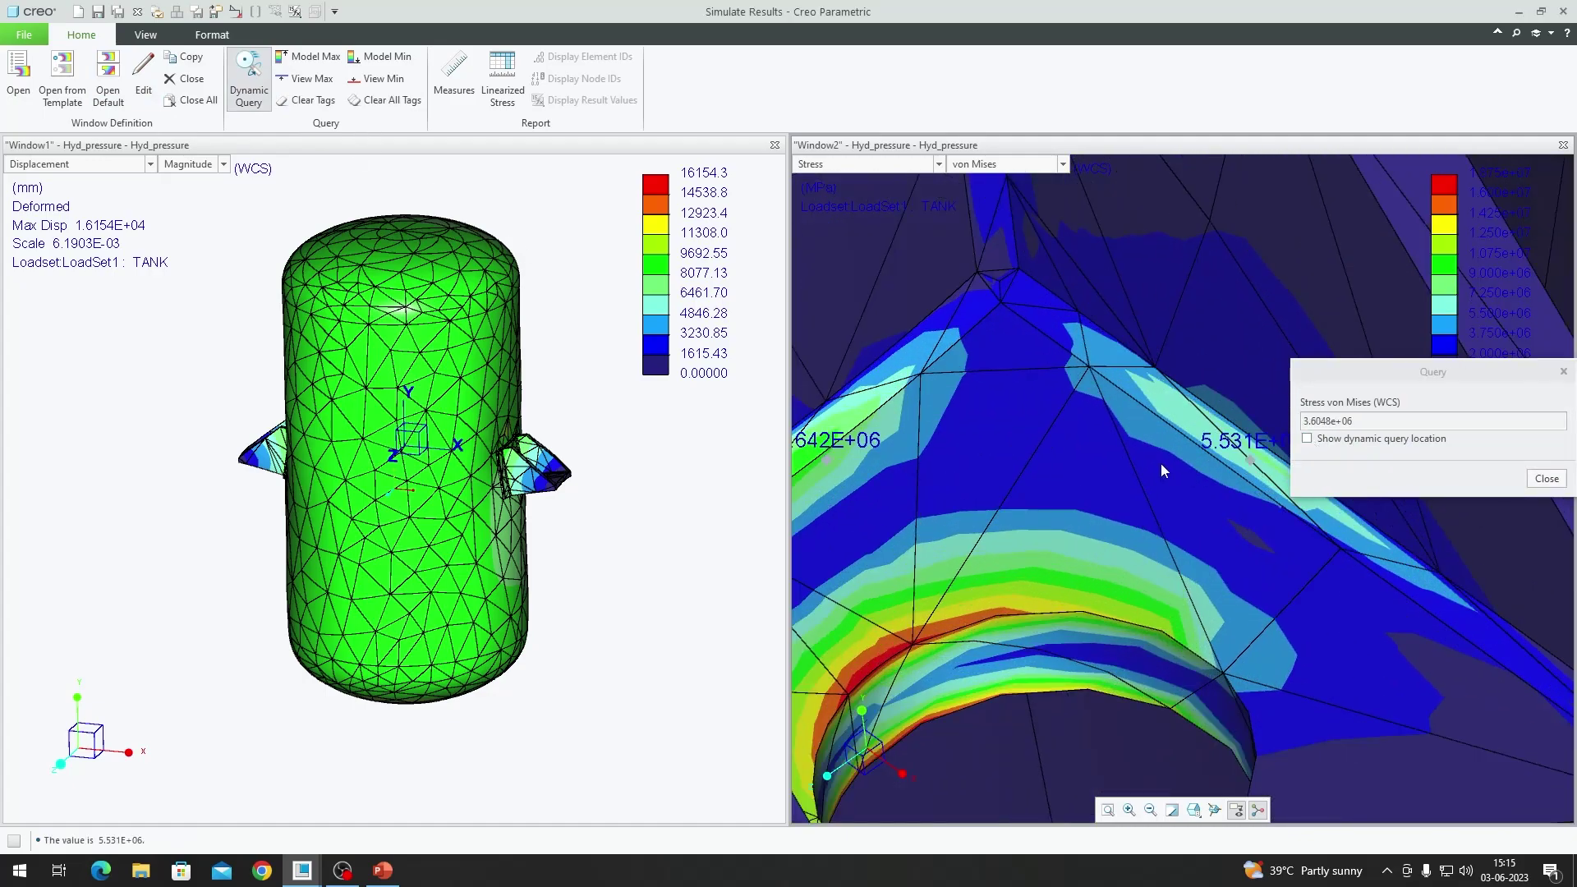
scroll(1161, 463, down, 5)
middle_click(1192, 485)
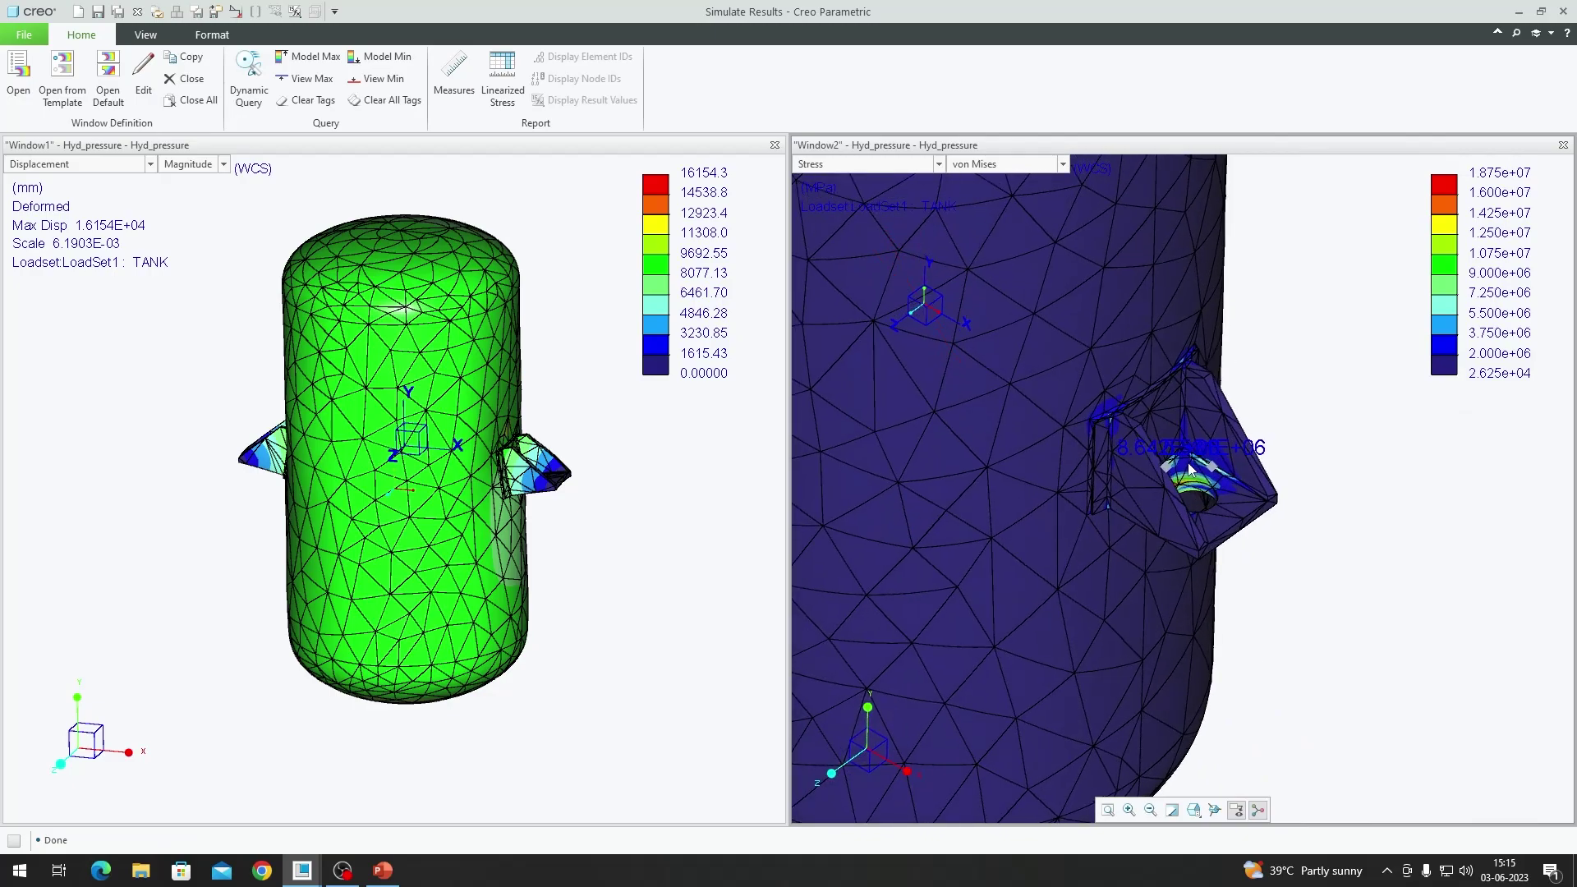
- Recolour the stress legend's lowest band, below the Min level, light grey with RGB 169.9, 173.3, 166.5
scroll(1174, 496, down, 5)
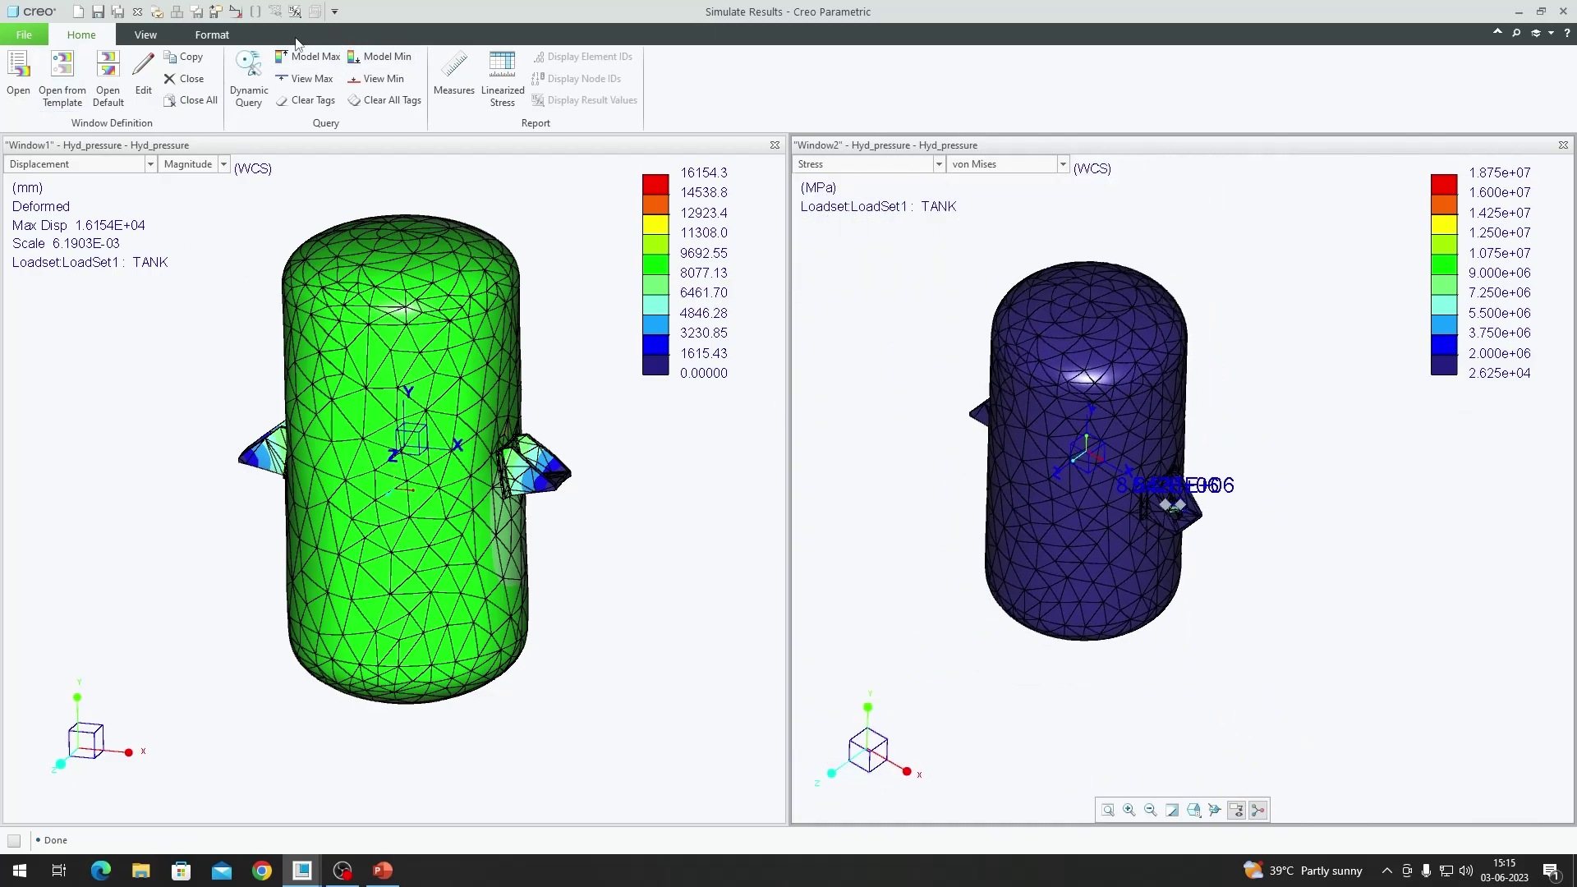
click(211, 35)
click(18, 72)
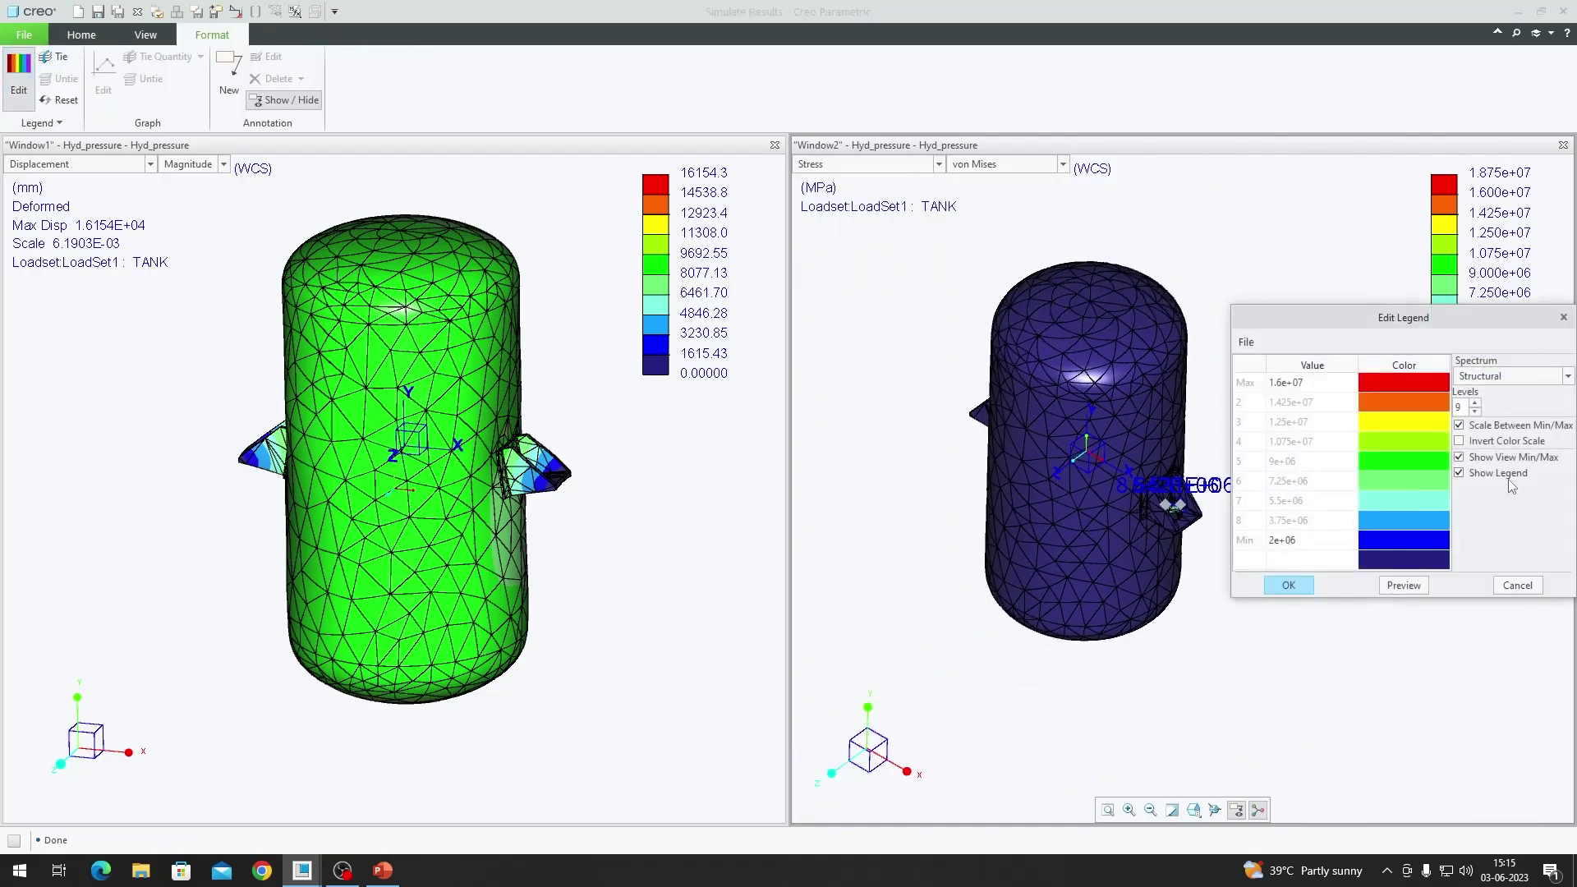
click(1390, 560)
click(1406, 225)
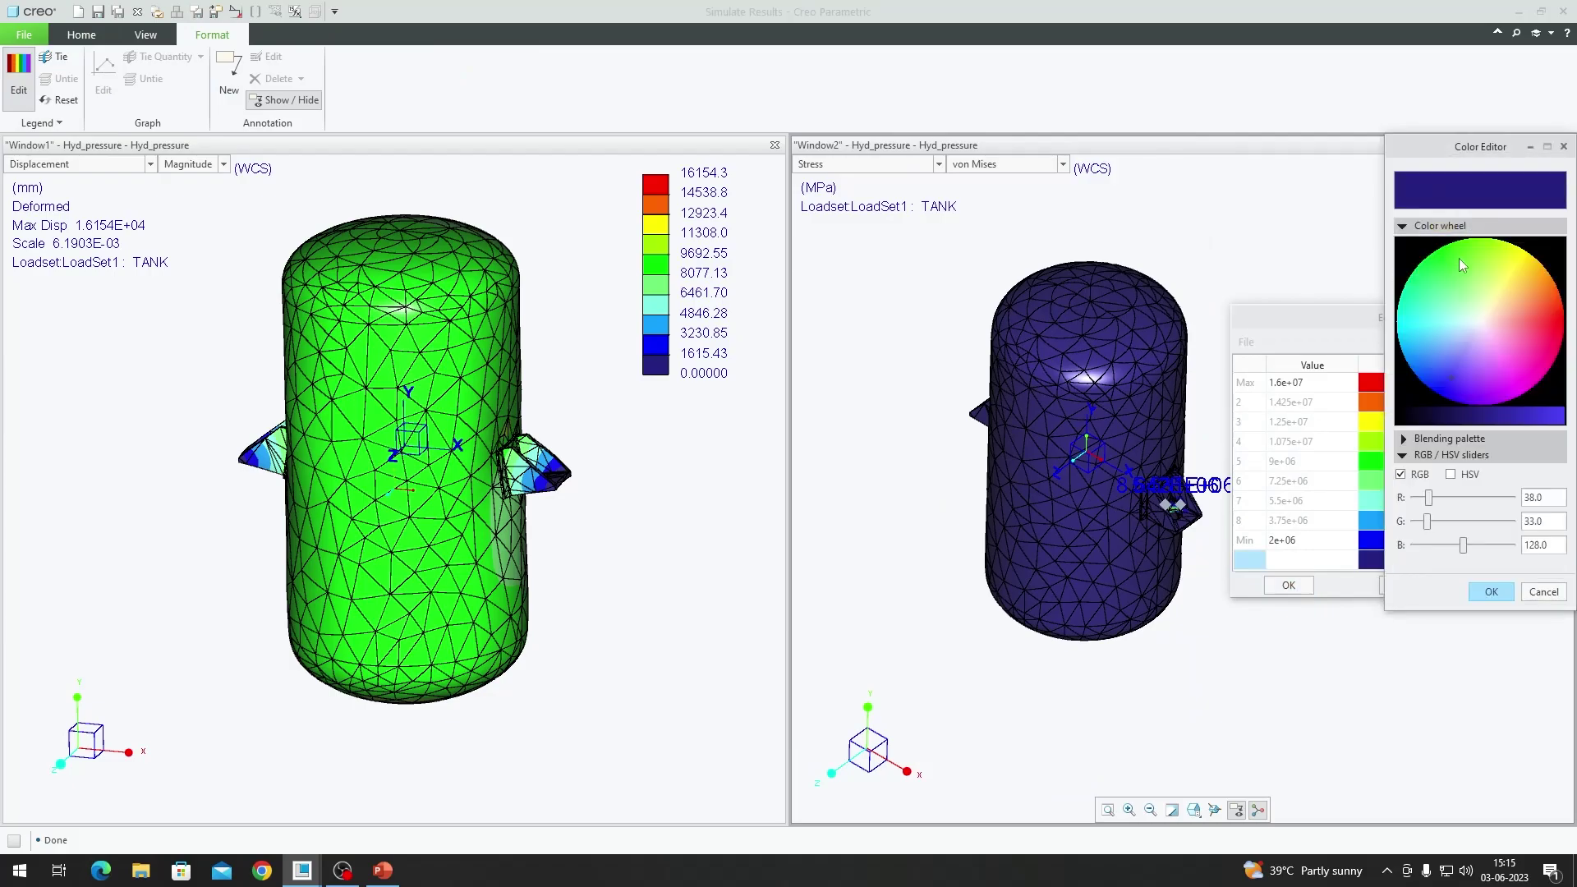
click(1481, 318)
click(1514, 419)
click(1515, 419)
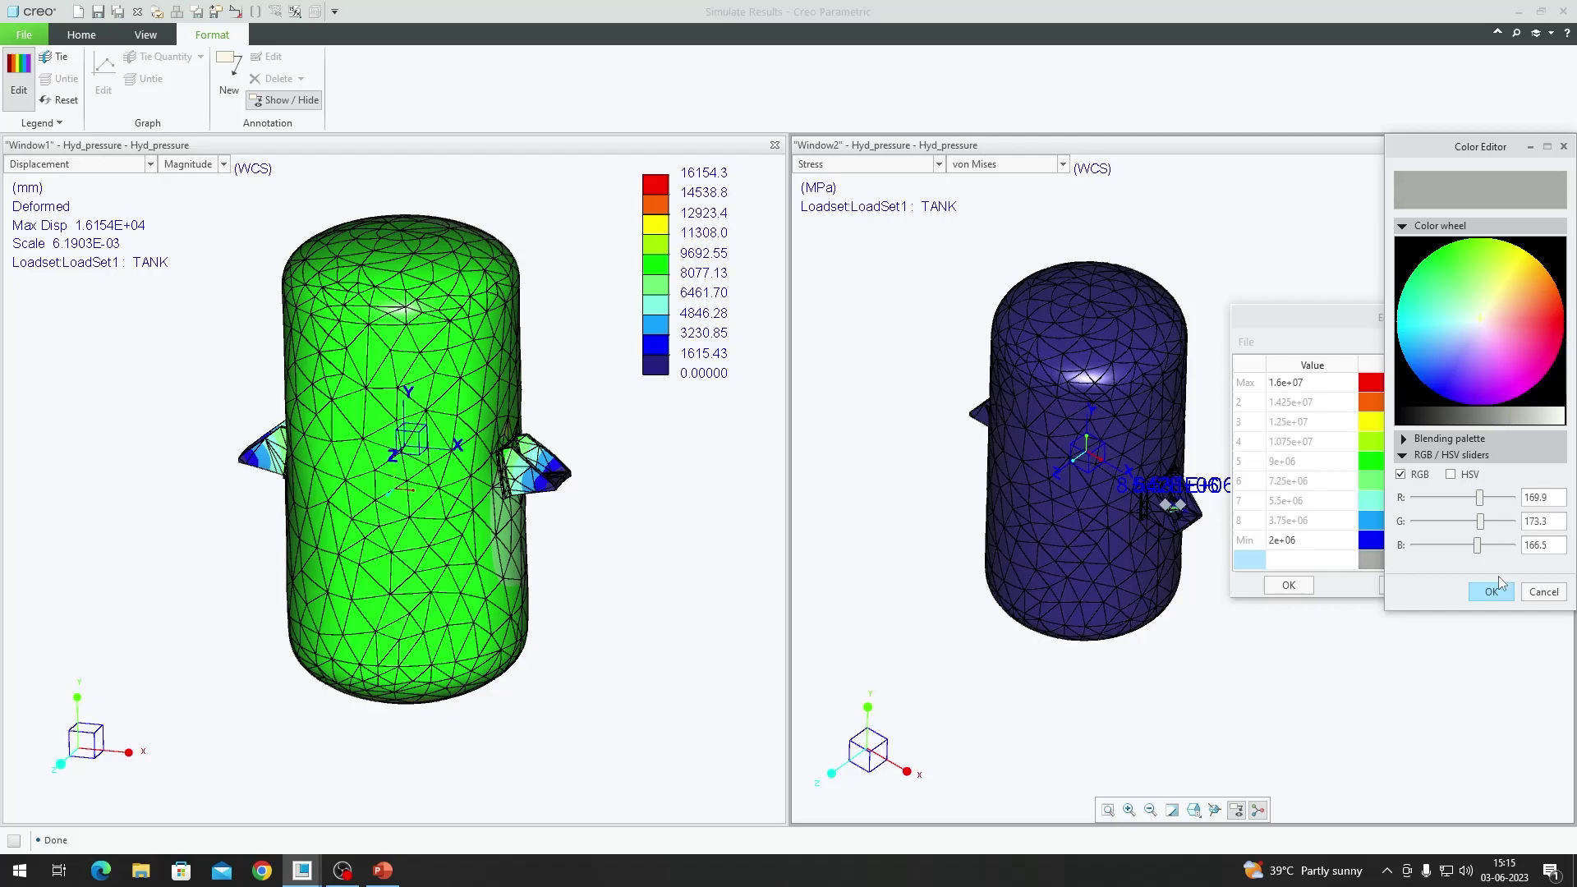
click(1490, 591)
- Recolour the stress legend's Min level grey with RGB 127.5, 128.7, 126.2 and apply the legend changes
click(1412, 535)
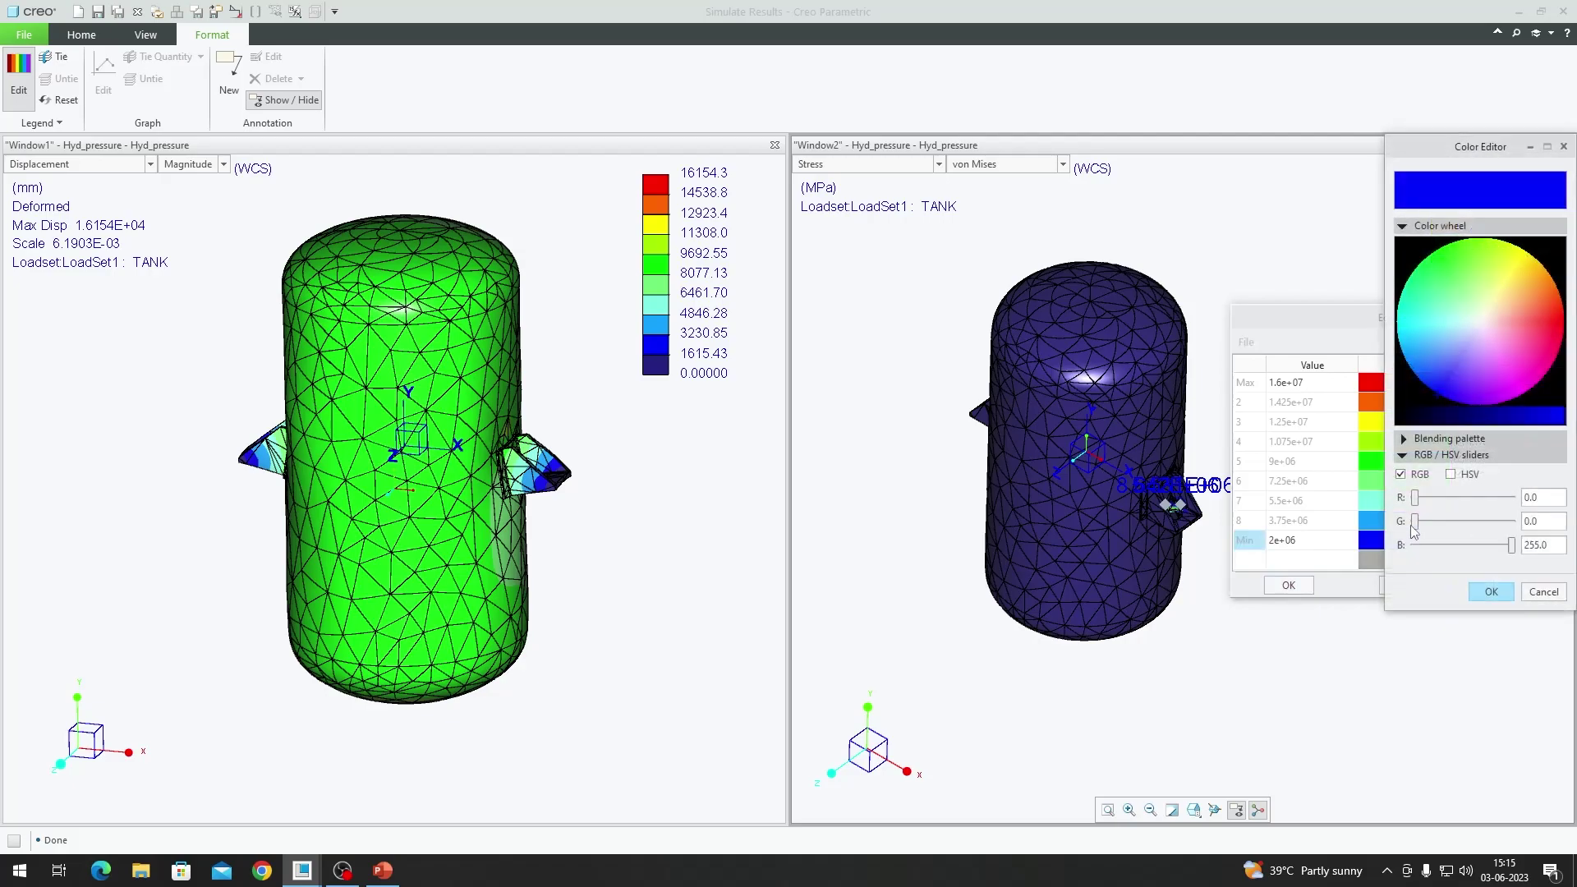
click(1482, 324)
click(1481, 418)
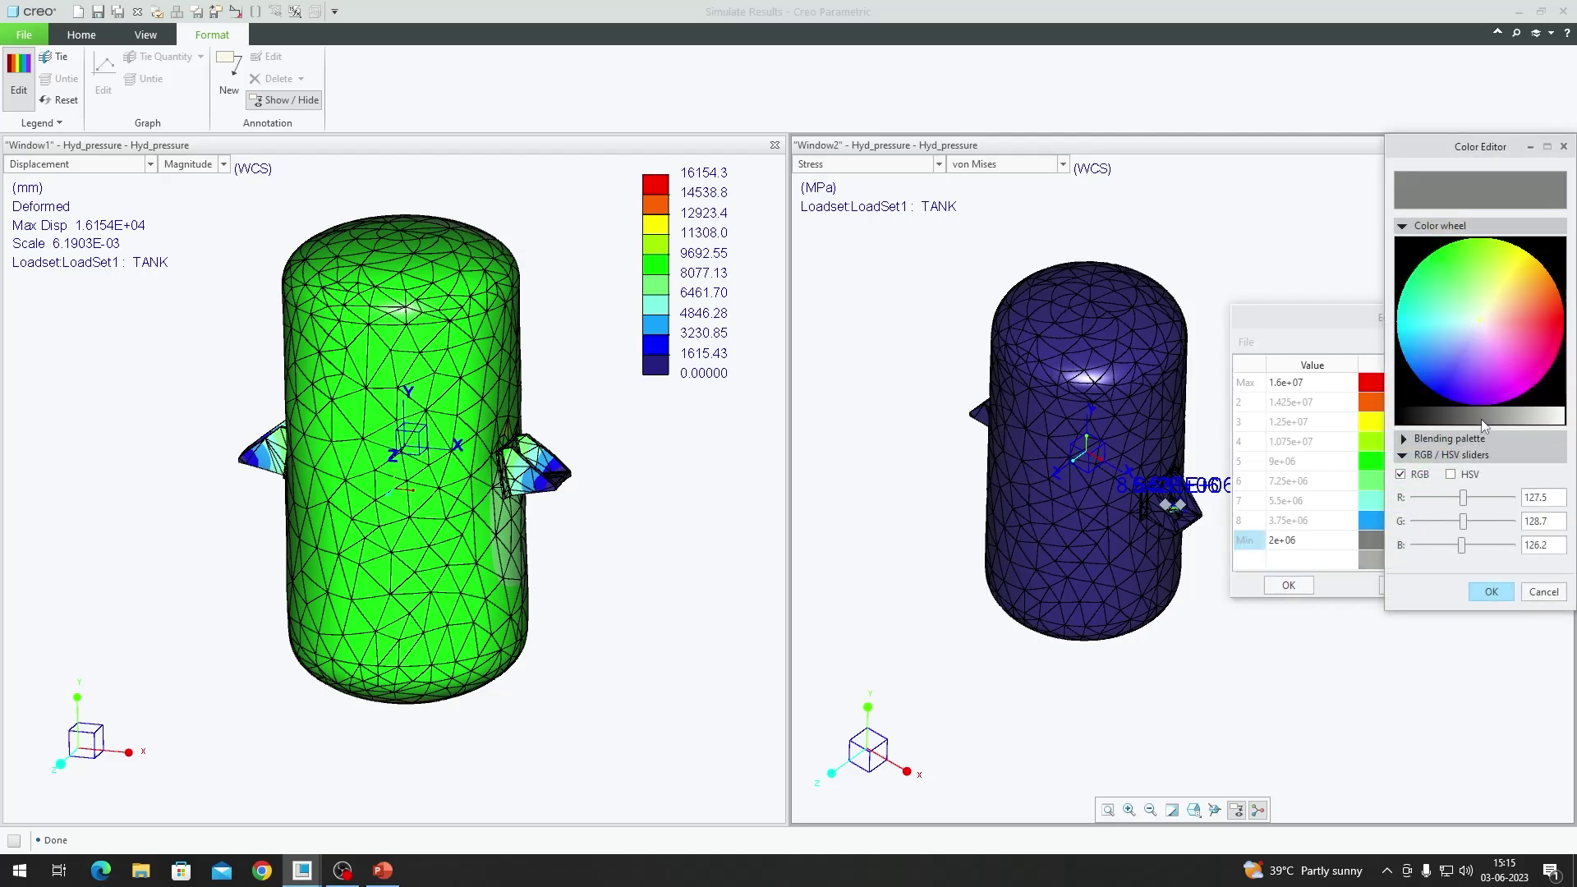
click(1491, 591)
click(1290, 585)
- Inspect the recoloured von Mises stress fringe around the lug supports on both sides of the tank
scroll(1160, 502, up, 5)
scroll(1164, 498, up, 2)
scroll(1158, 493, down, 4)
scroll(1154, 490, up, 1)
scroll(1157, 491, down, 5)
middle_drag(1157, 491, 1063, 549)
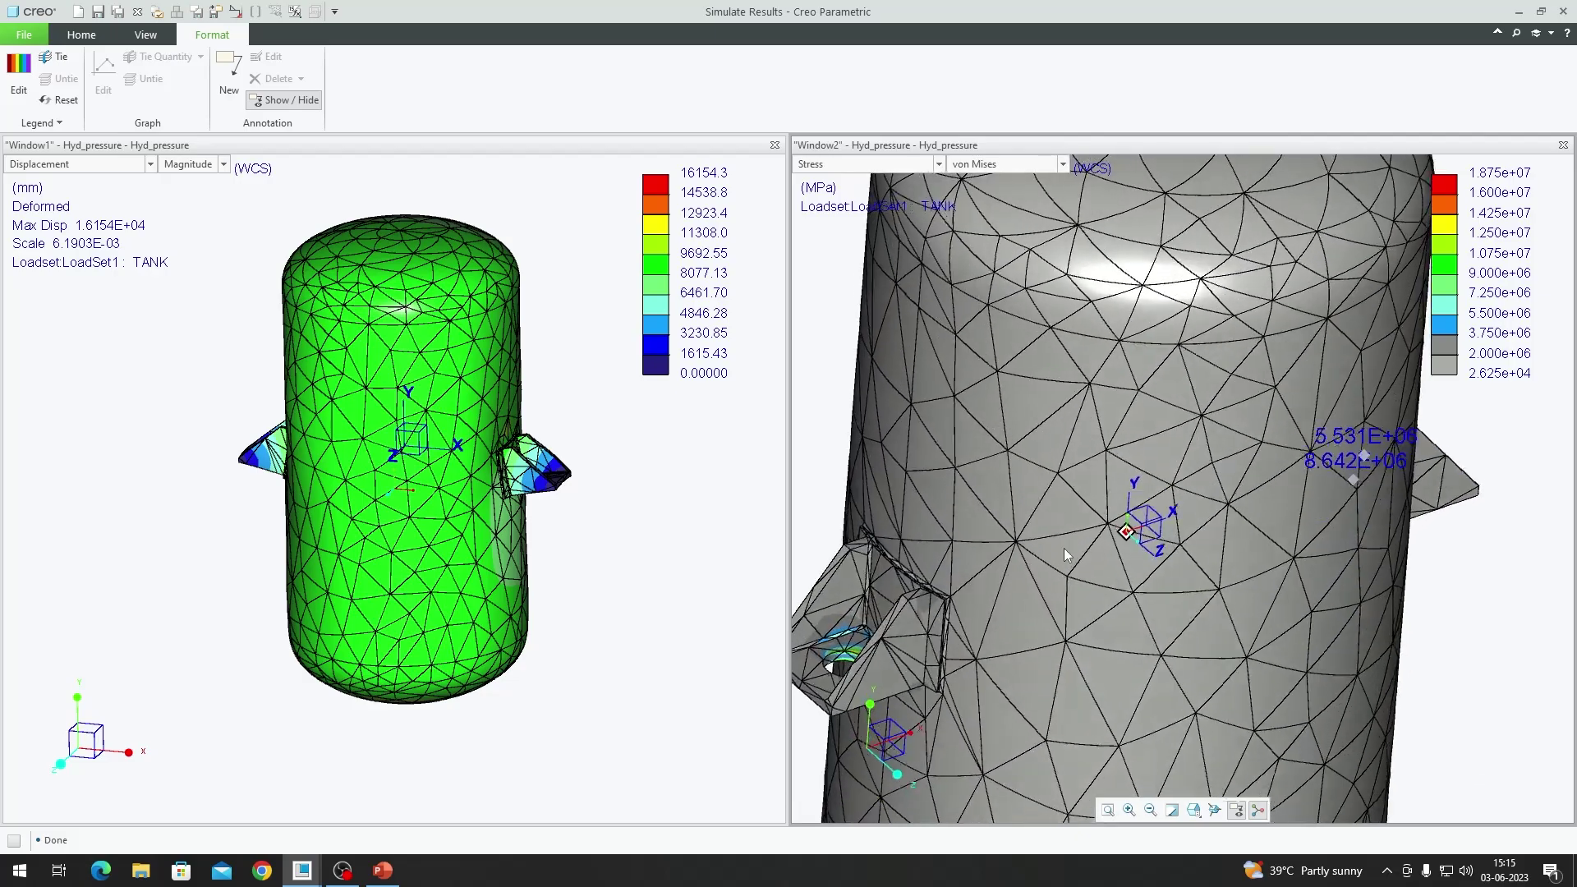